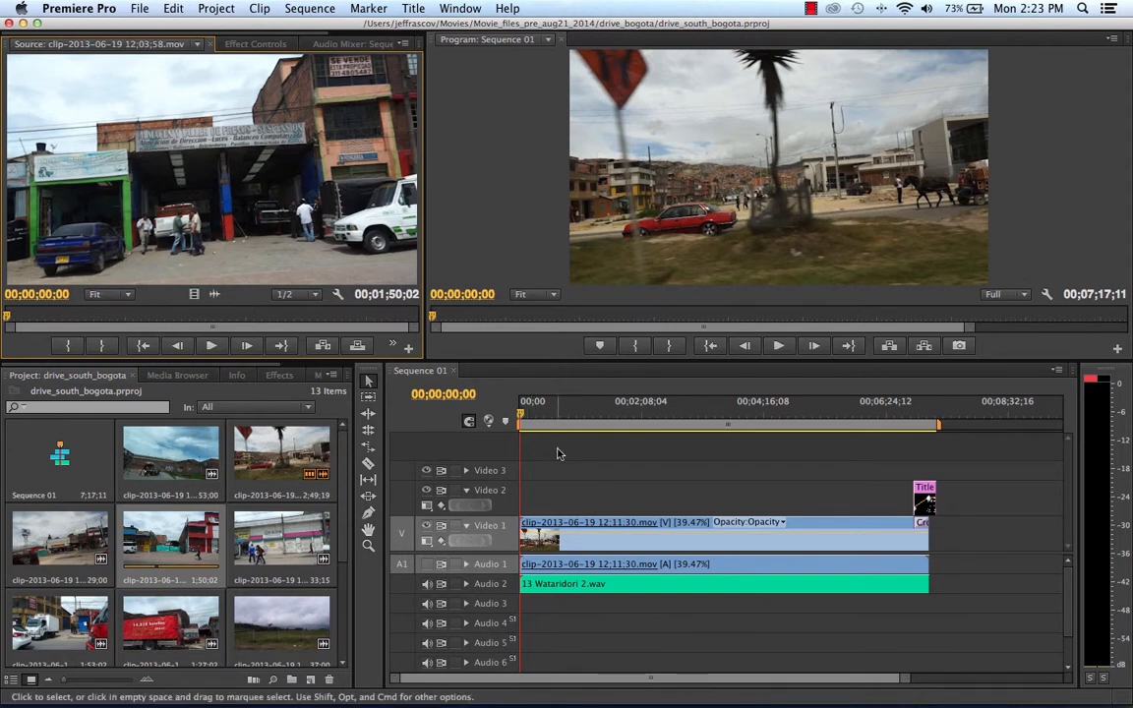
Preview the beginning of the sequence, stop playback, and return the playhead to the start of the timeline.
left_click(780, 346)
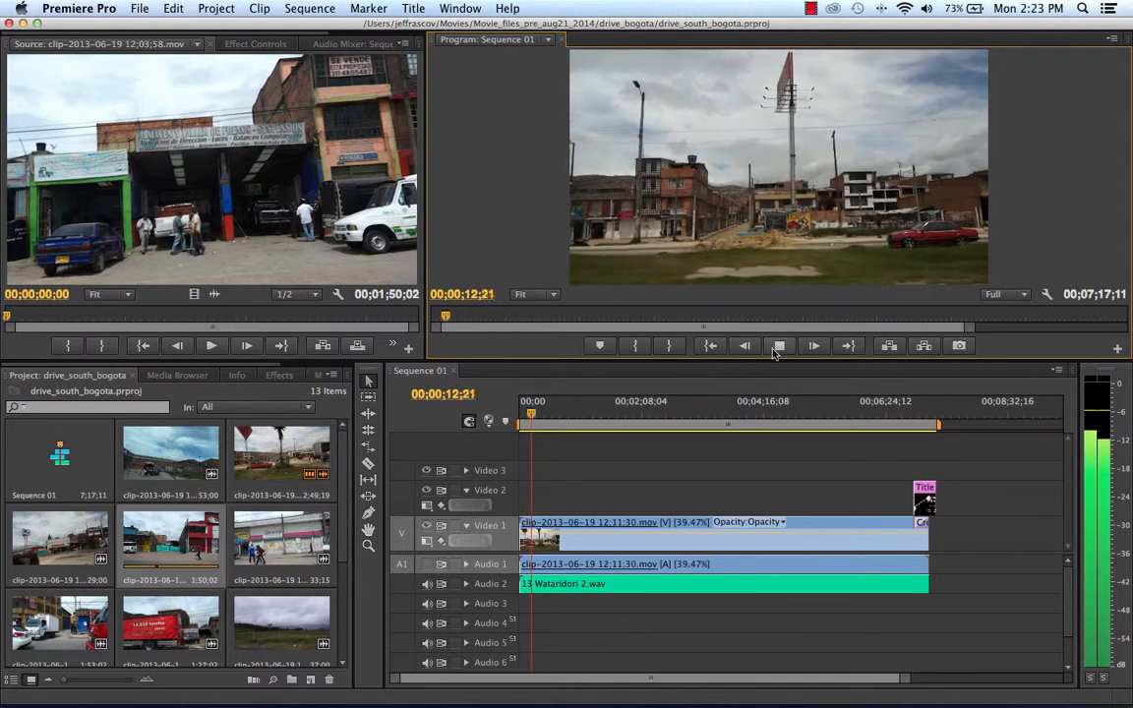
key("space")
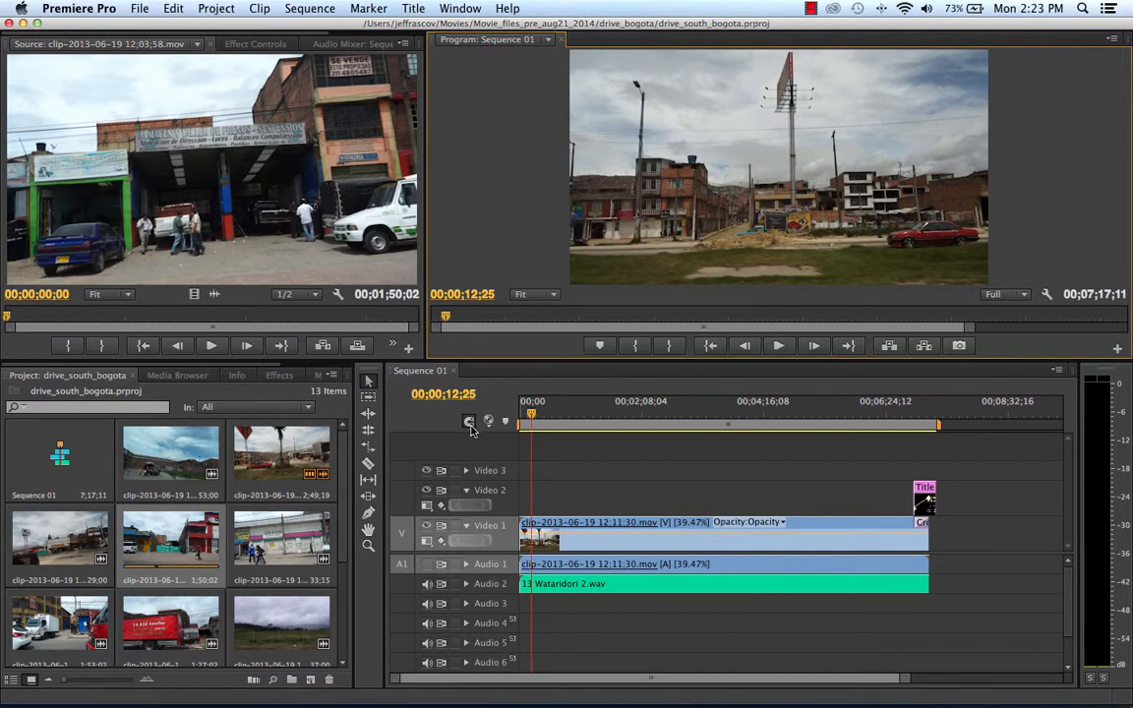
left_click_drag(530, 414, 514, 434)
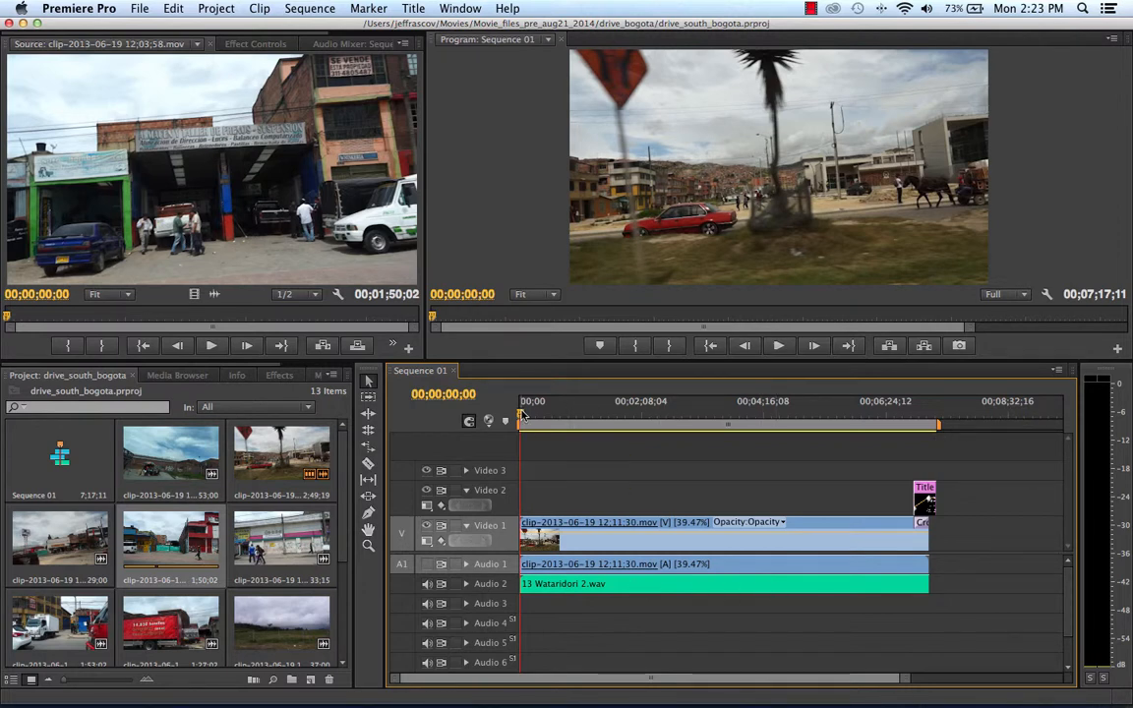
left_click_drag(551, 421, 519, 421)
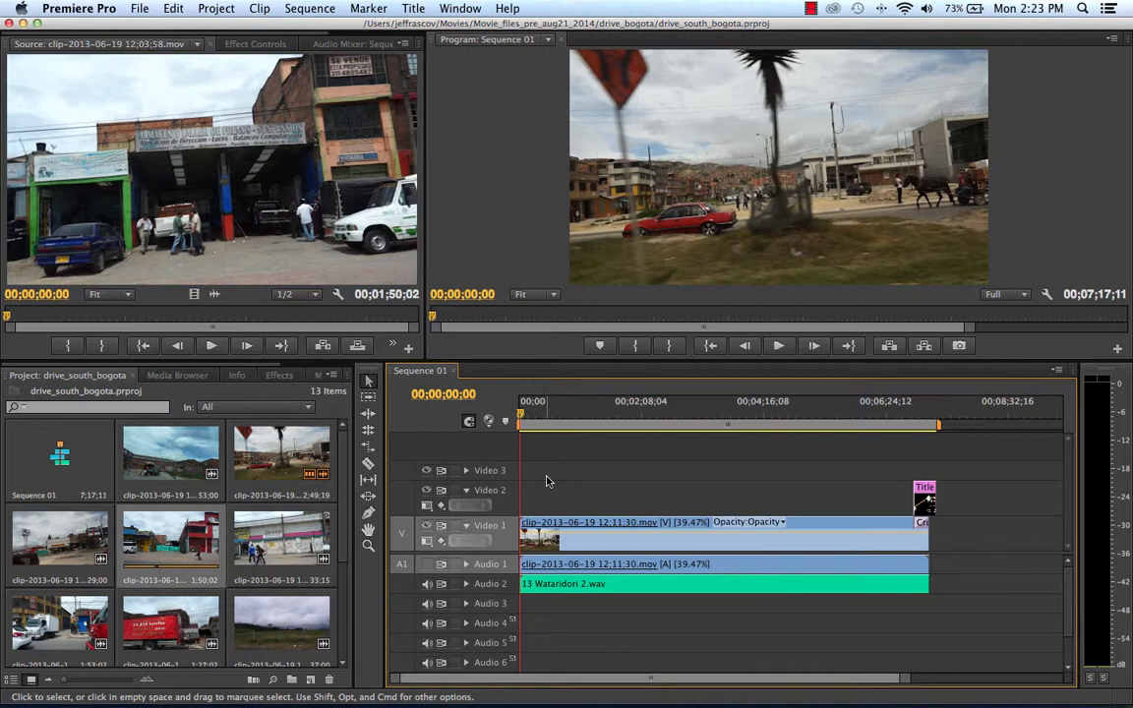
Create a new 1920 × 1080 title, keeping the default video settings and name.
left_click(144, 8)
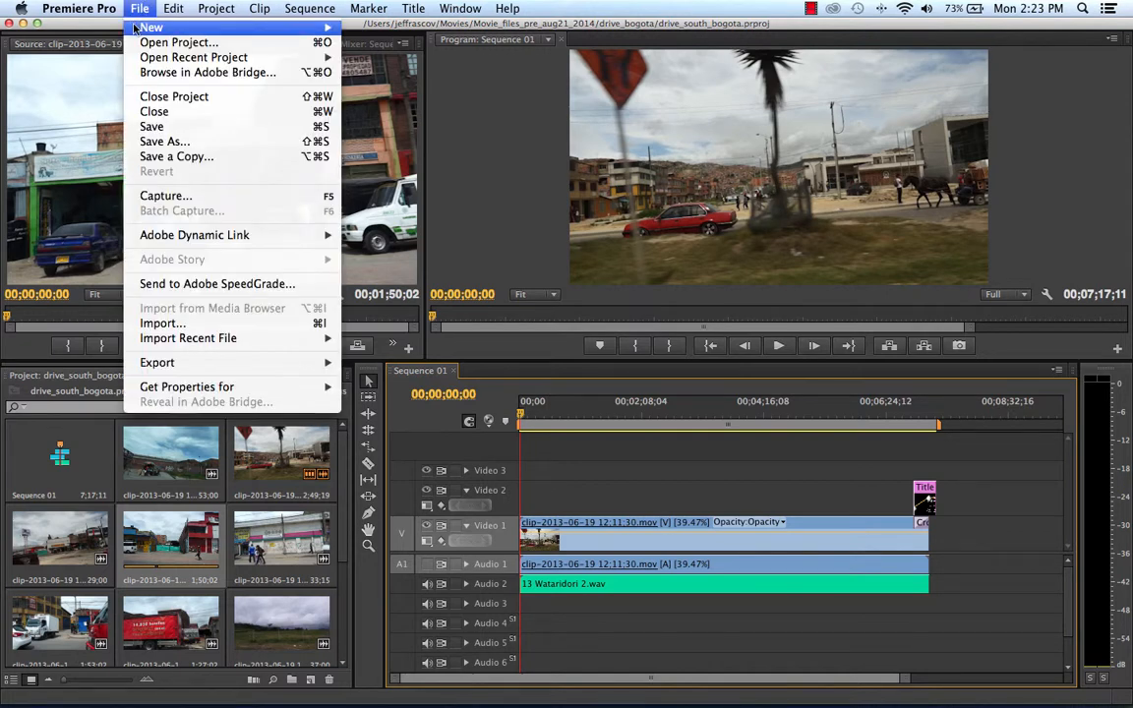
mouse_move(124, 28)
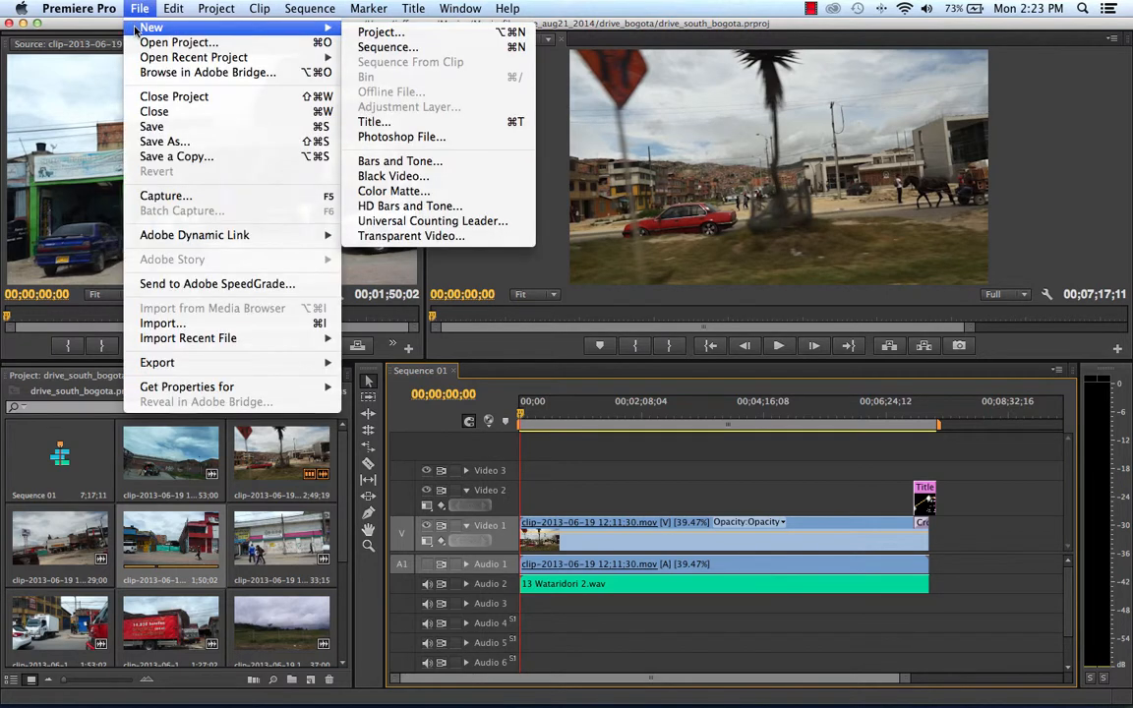
left_click(380, 126)
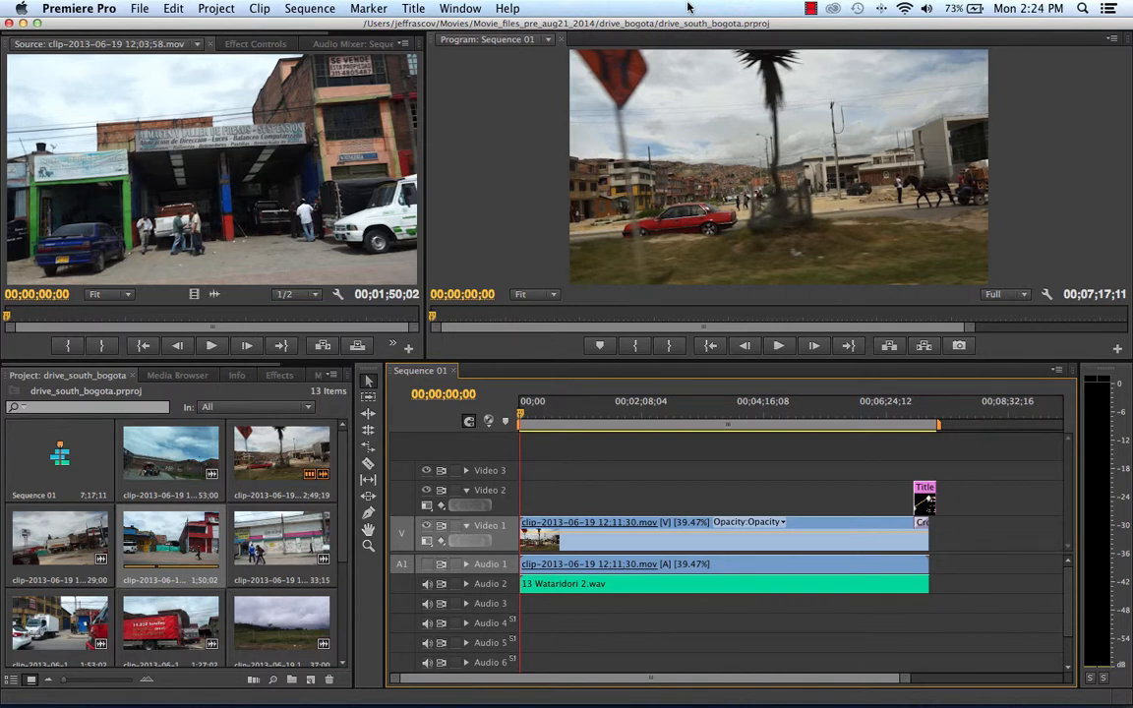
left_click(139, 8)
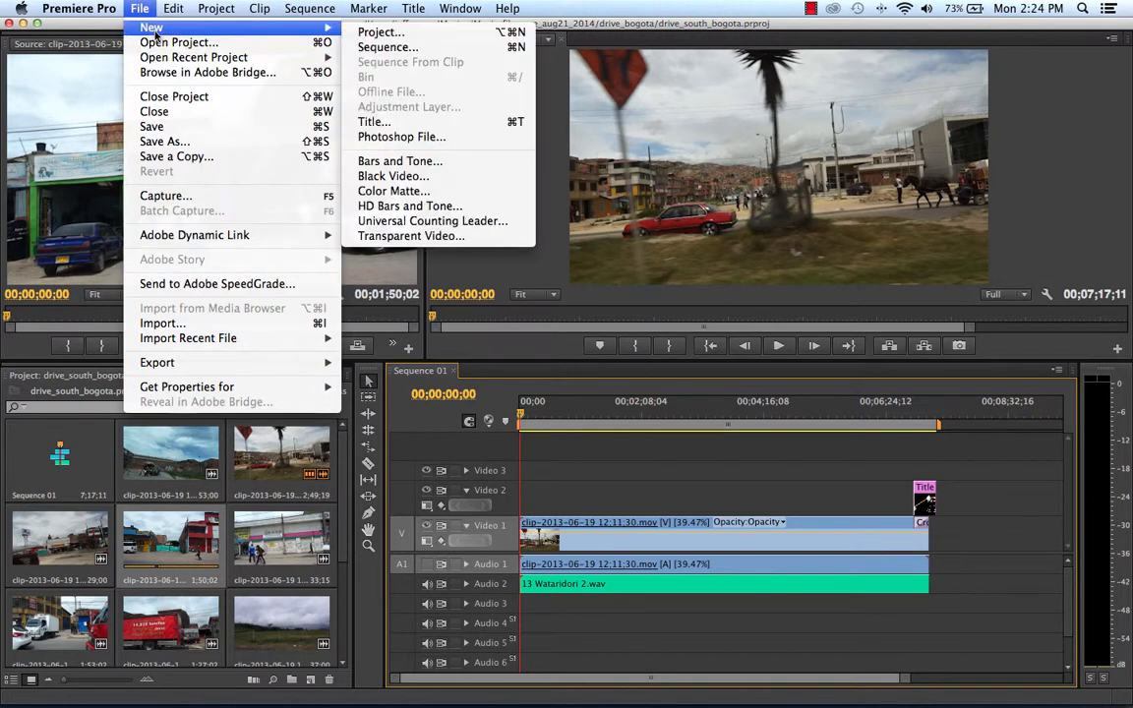
left_click(418, 122)
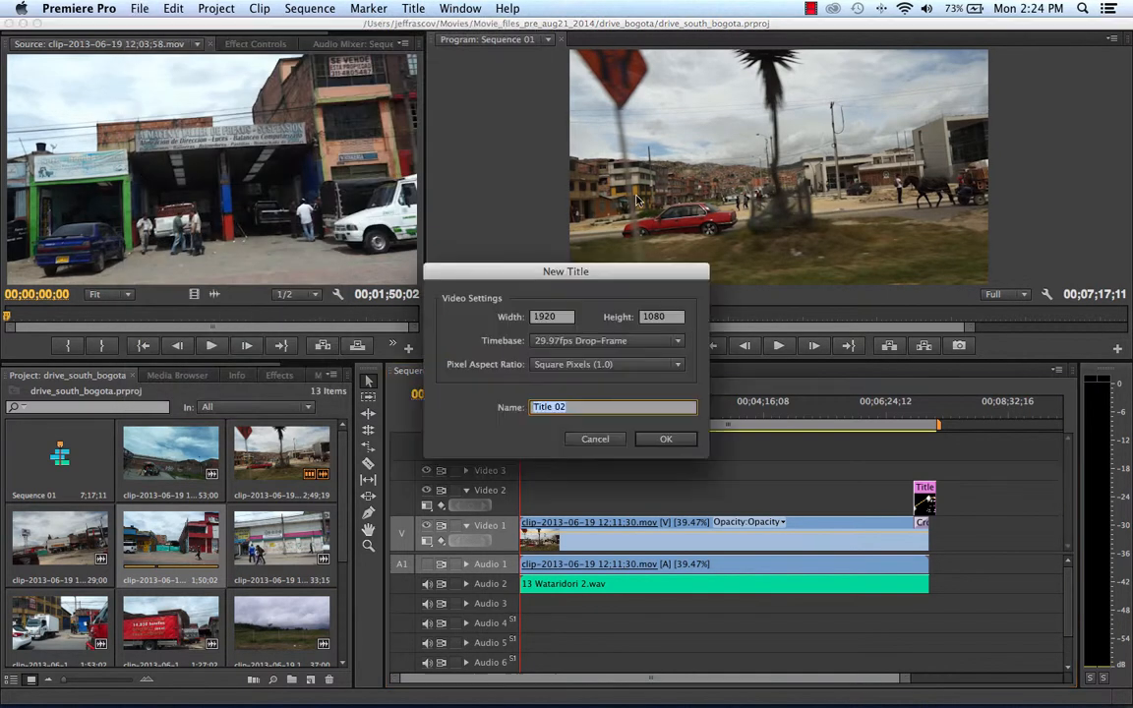
left_click(666, 438)
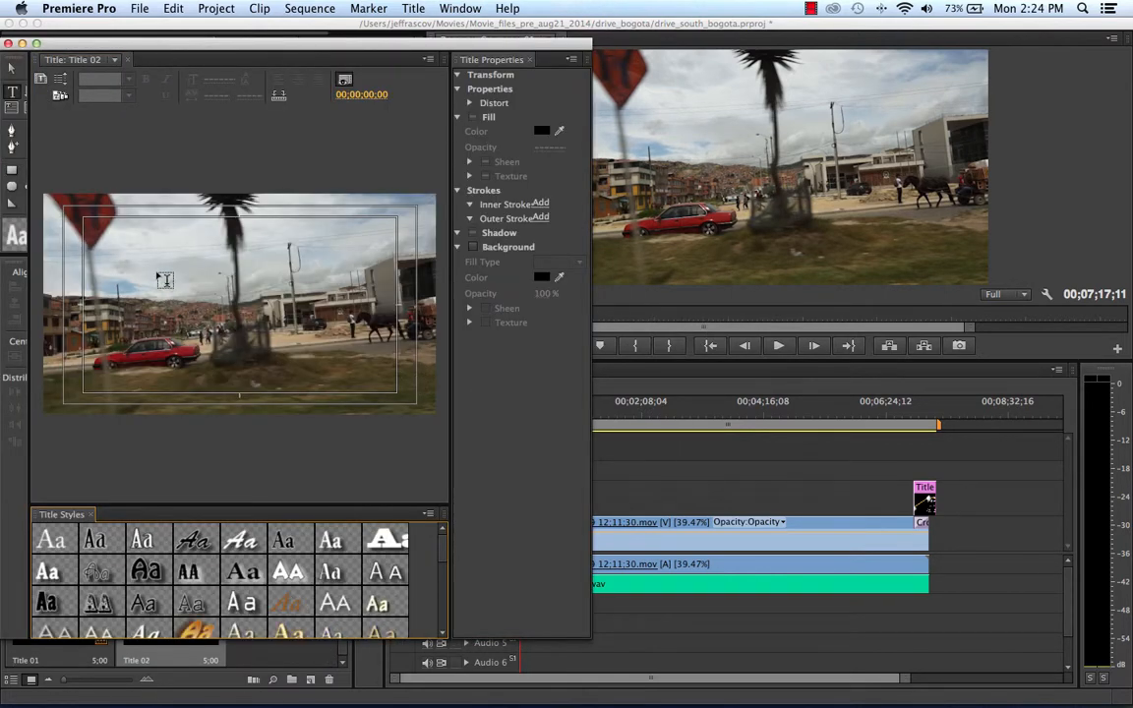
Start a text object in the sky area of the title, browse the installed font families, and close the title window.
left_click(159, 280)
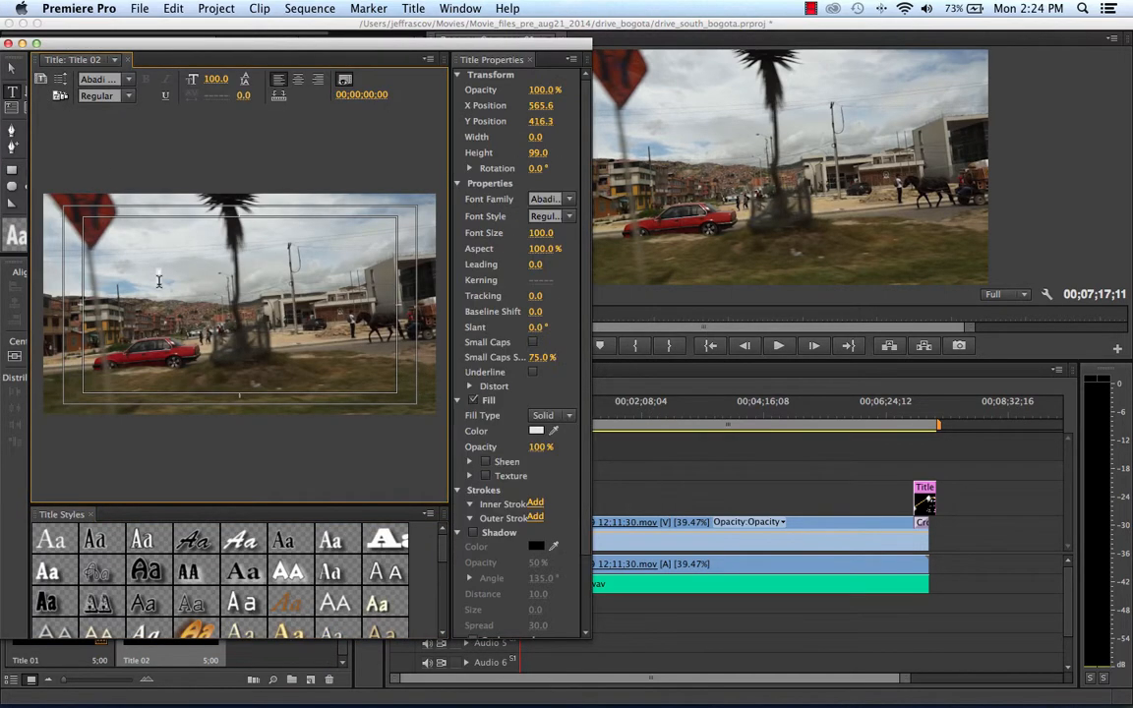
left_click(123, 79)
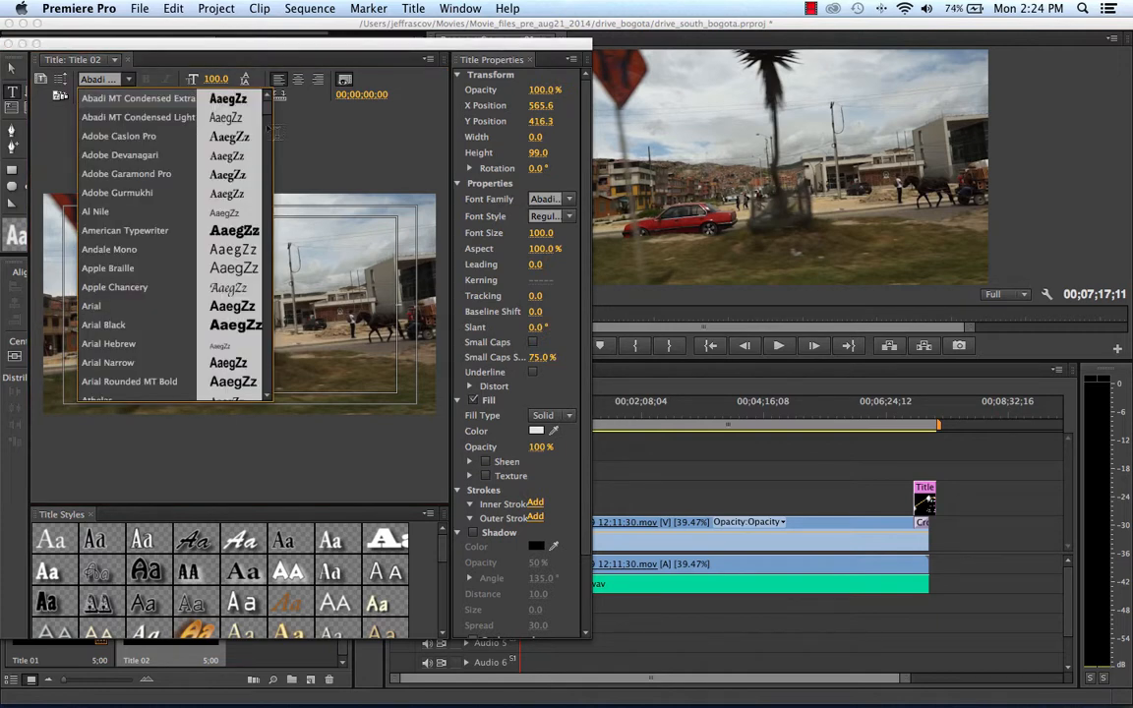
mouse_move(263, 115)
left_mouse_down()
mouse_move(269, 297)
mouse_move(275, 103)
mouse_move(276, 167)
left_mouse_up()
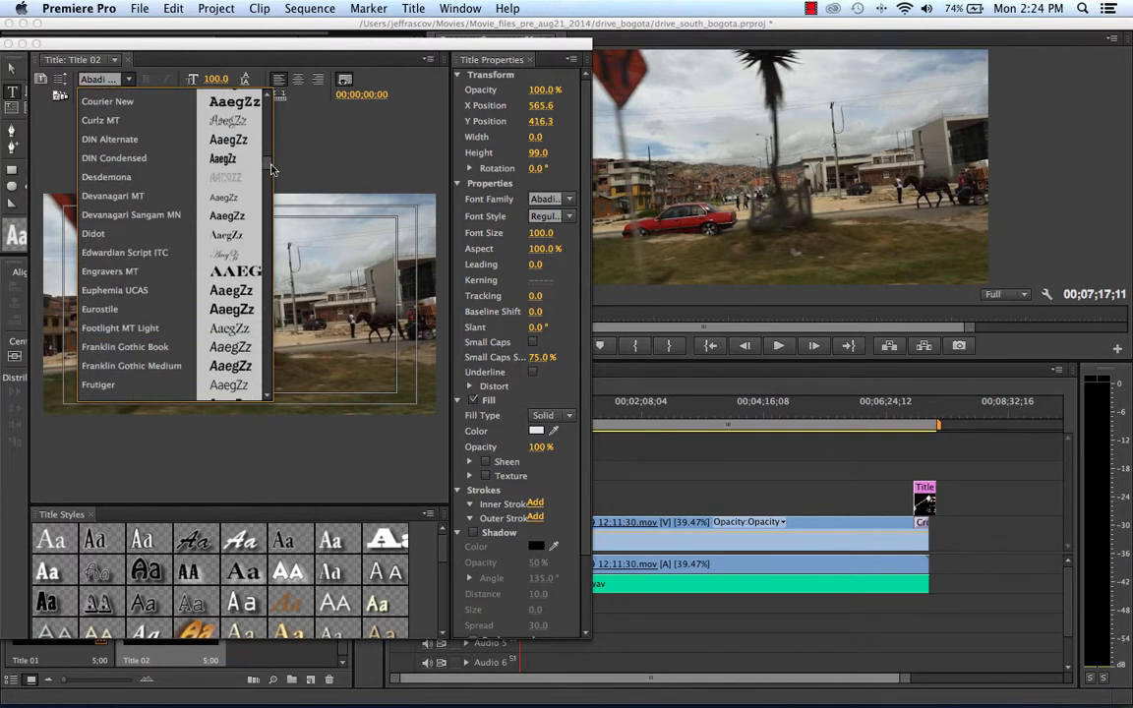
left_click_drag(129, 46, 264, 49)
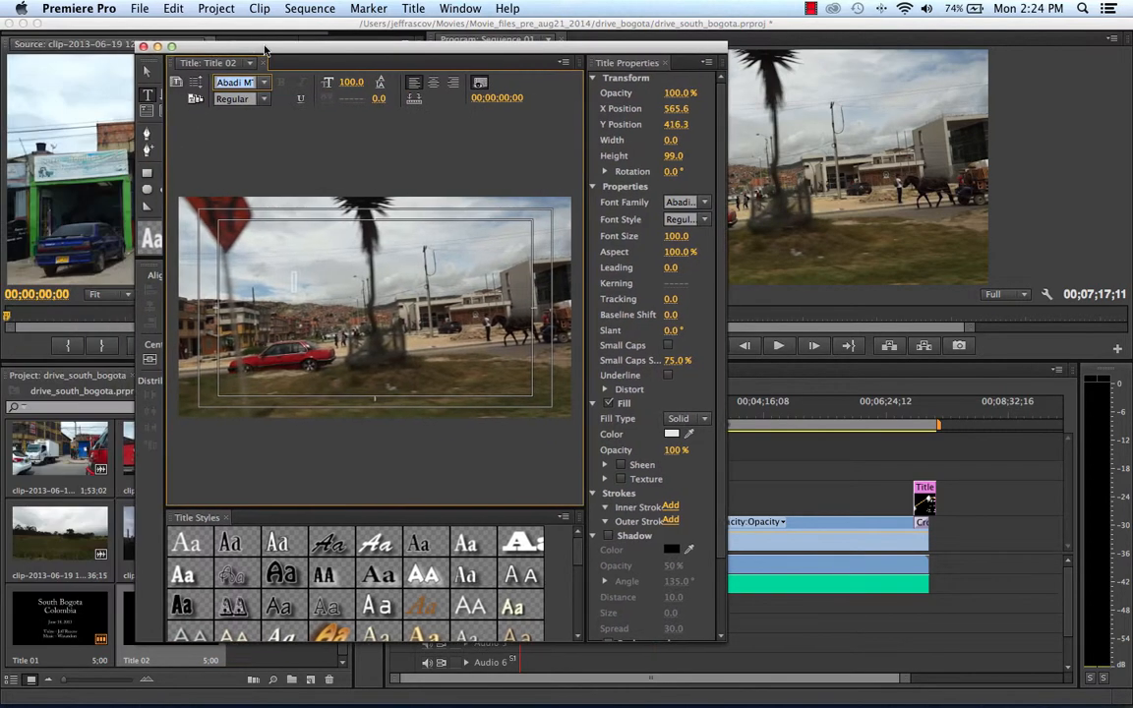
left_click(144, 46)
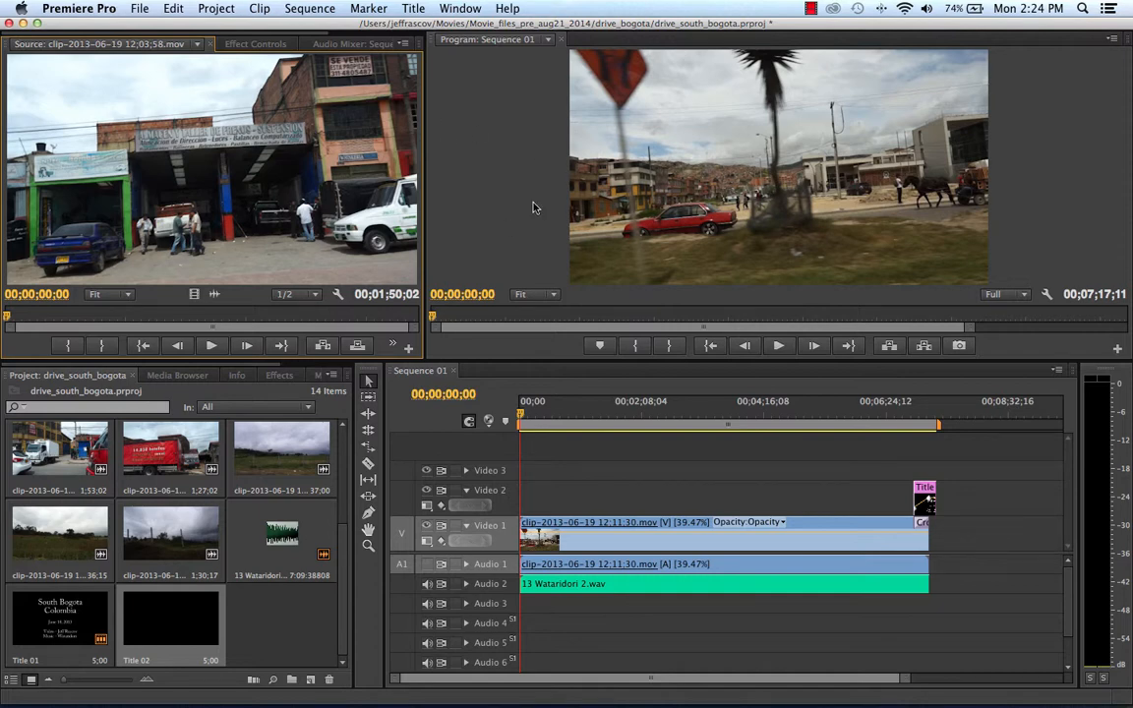
Hide Premiere Pro, switch to Firefox, and open the dafont.com website.
left_click(79, 8)
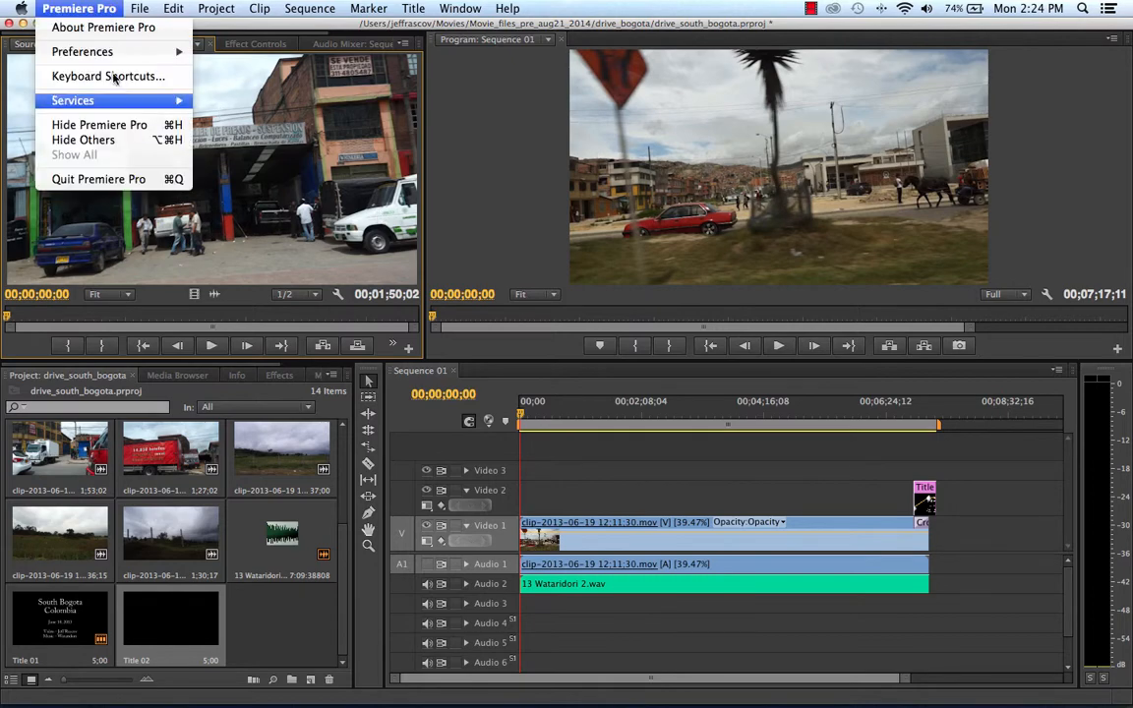
left_click(113, 126)
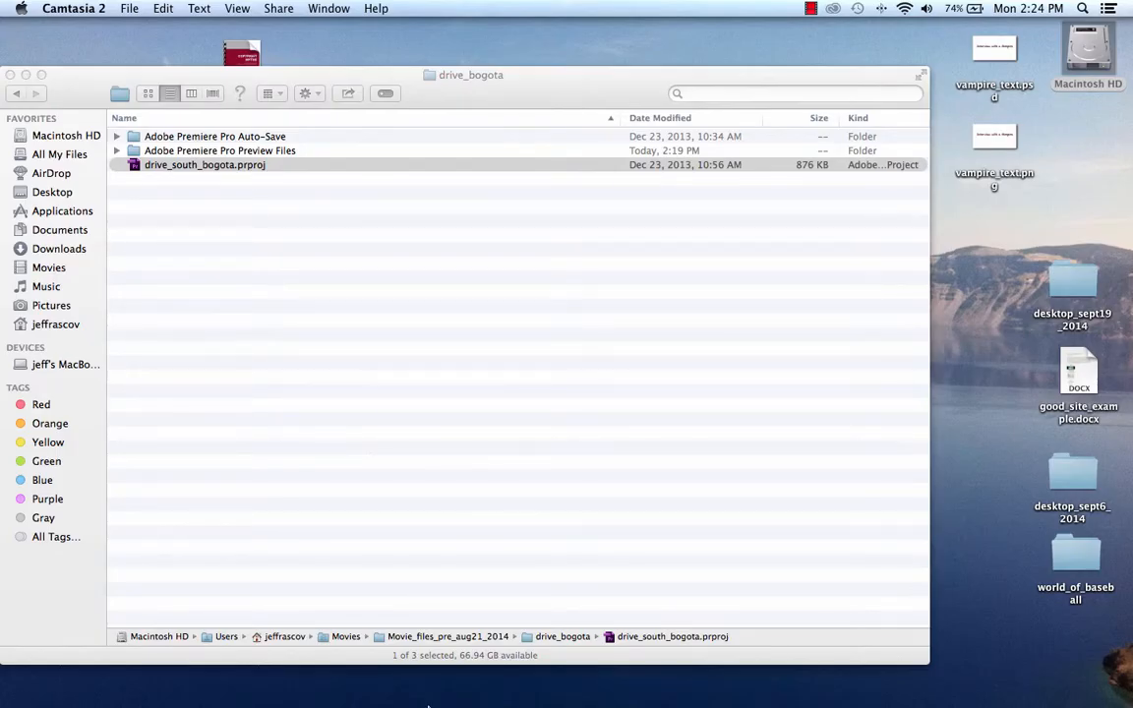
mouse_move(425, 699)
left_click(456, 683)
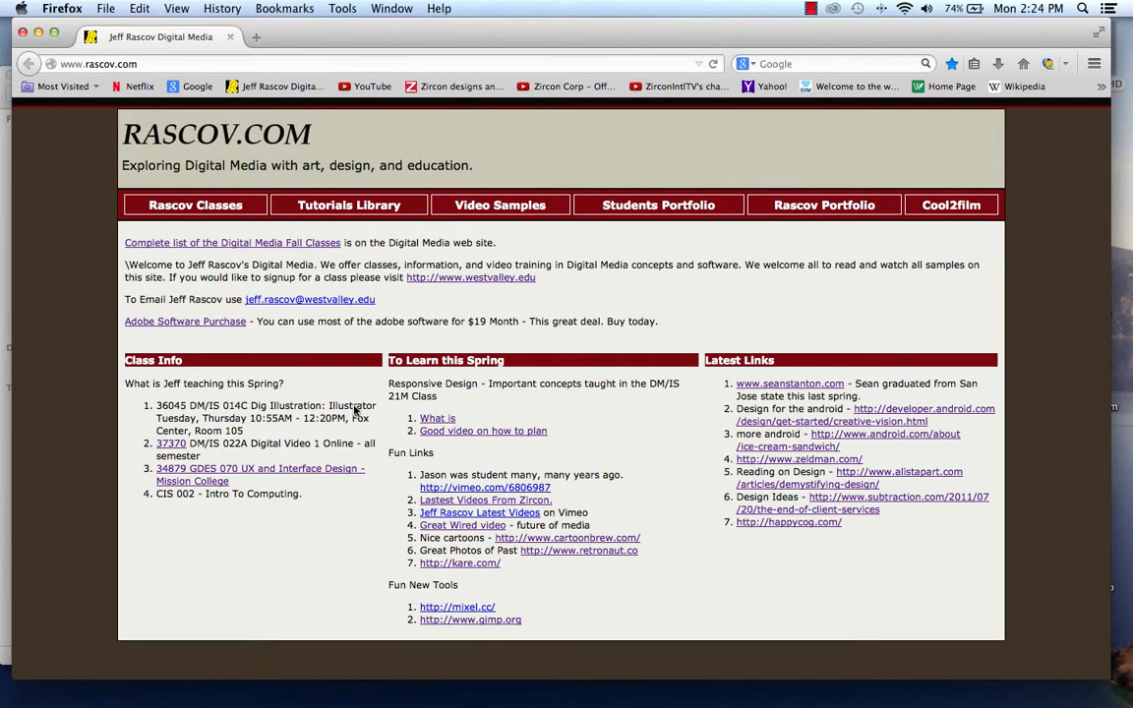
left_click(152, 65)
type("dafont.com/")
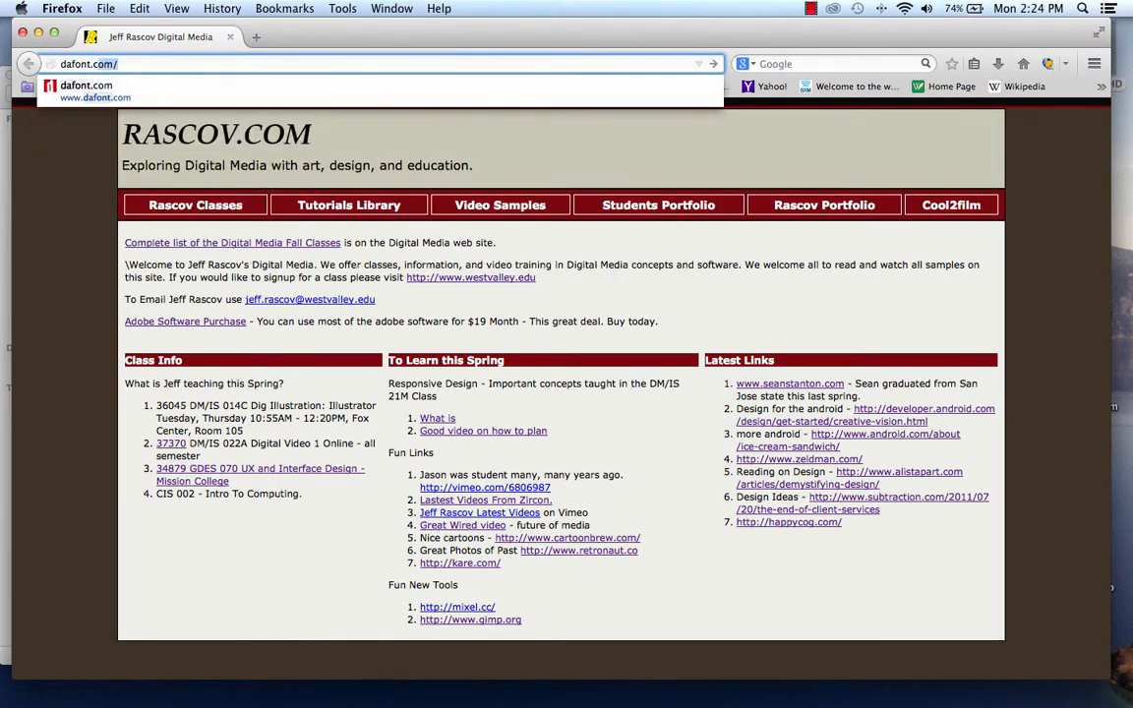
key("Return")
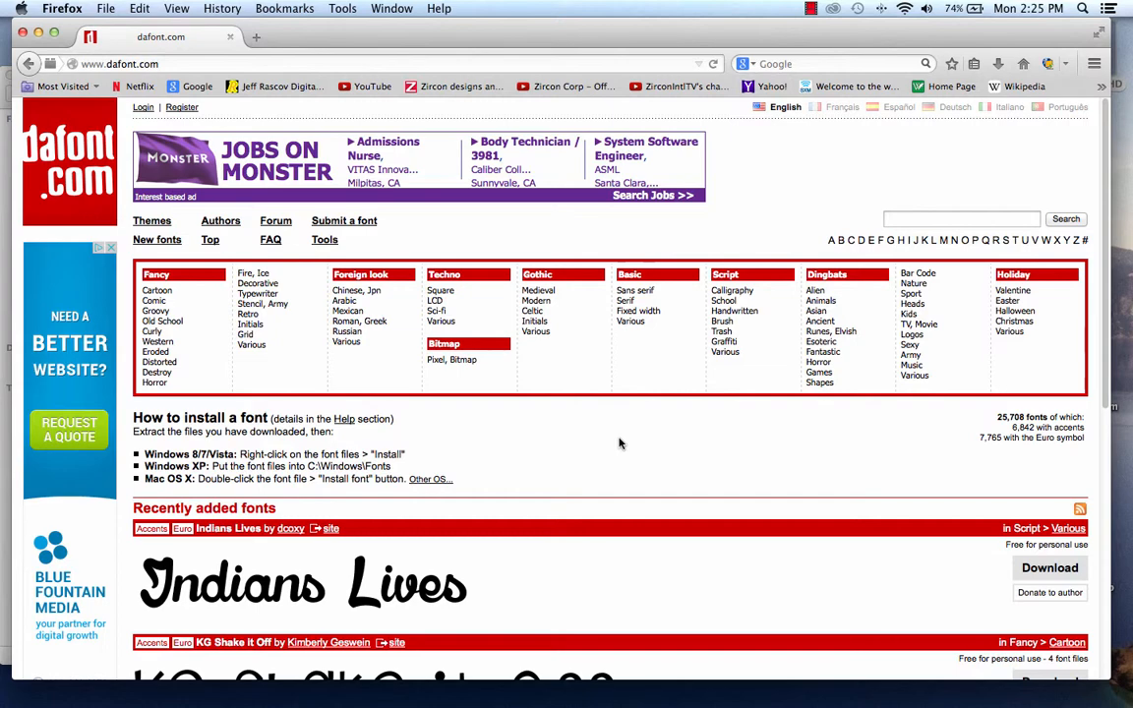
Look over the dafont.com home page and its font categories, enlarging the browser window to fill the screen.
scroll(620, 443, "down", 5)
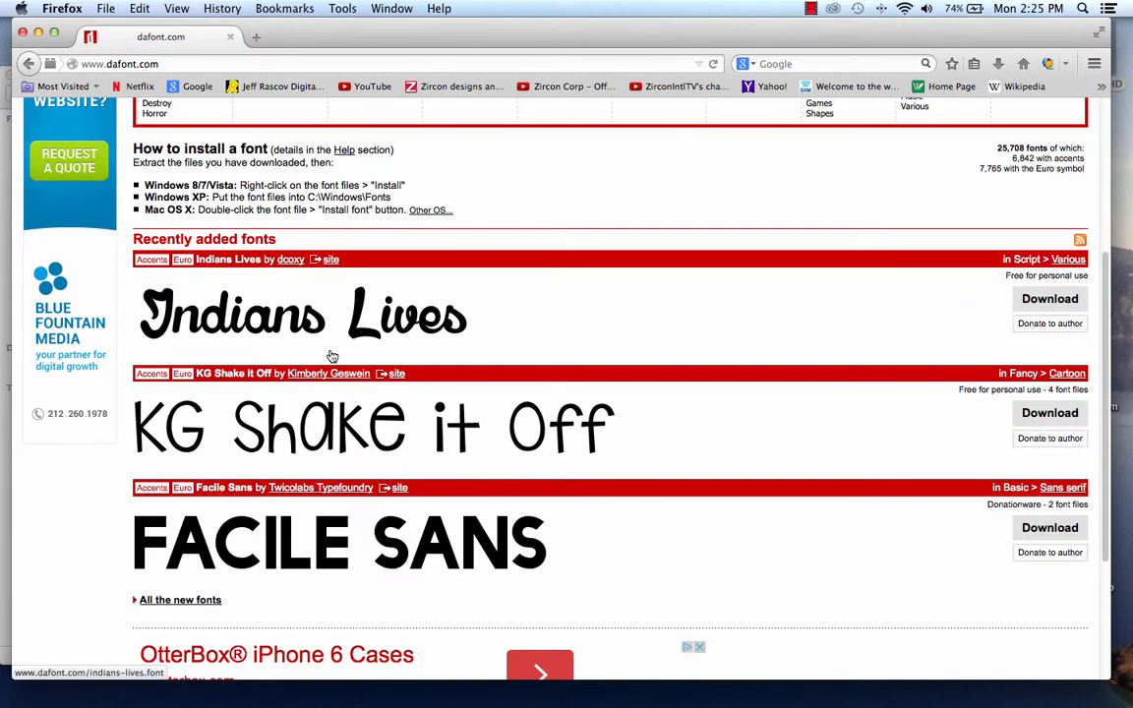
scroll(331, 356, "up", 5)
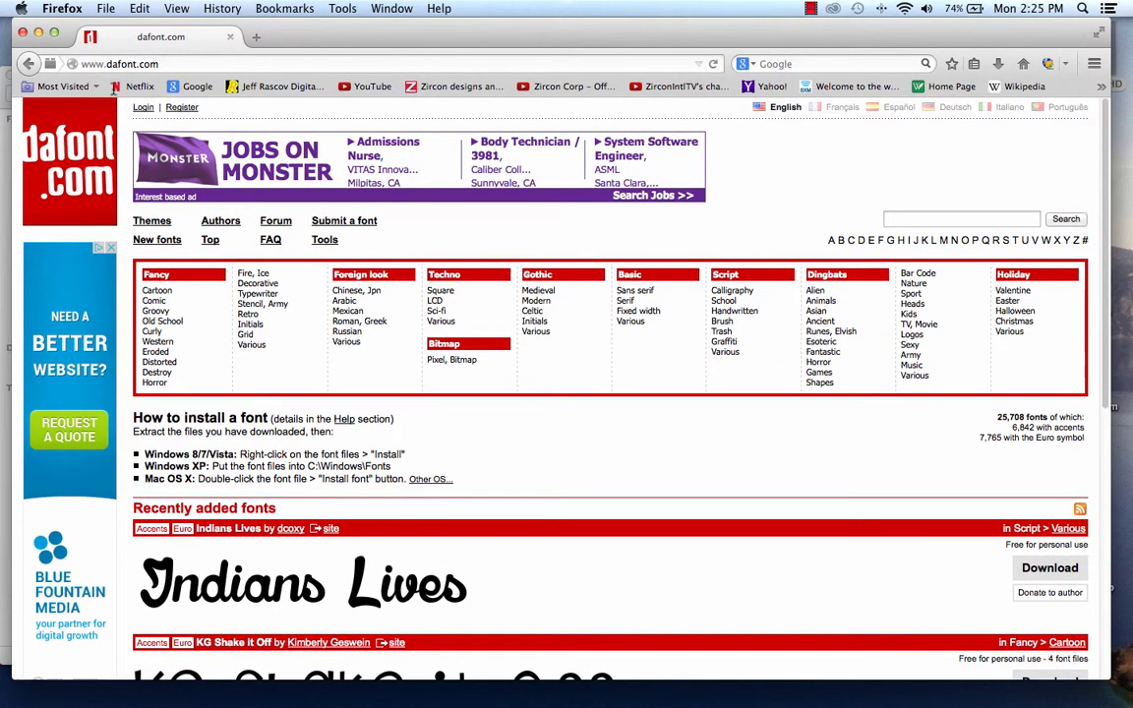
left_click_drag(447, 33, 439, 32)
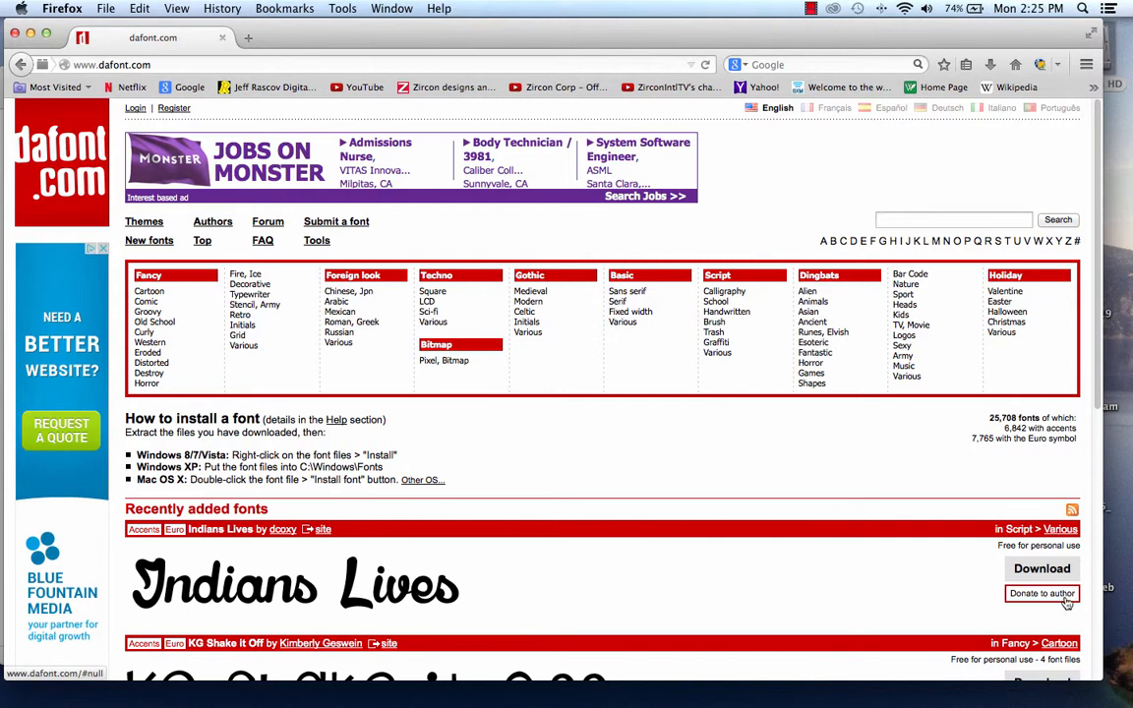
left_click_drag(1102, 679, 1129, 696)
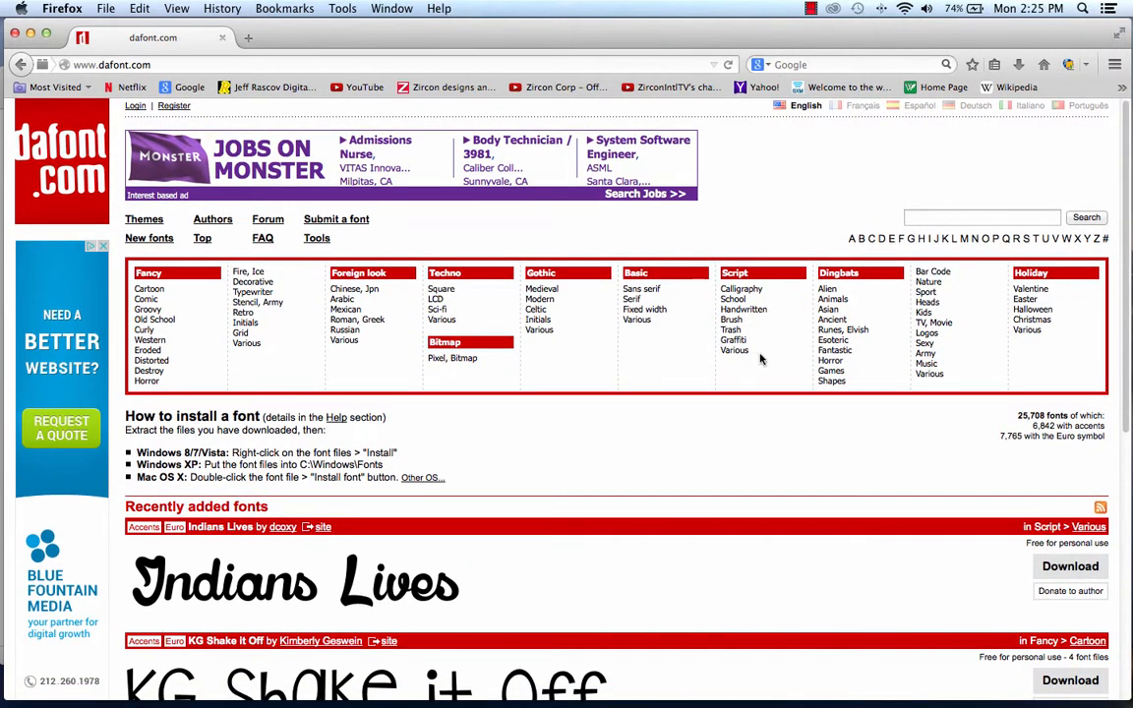
scroll(696, 479, "up", 1)
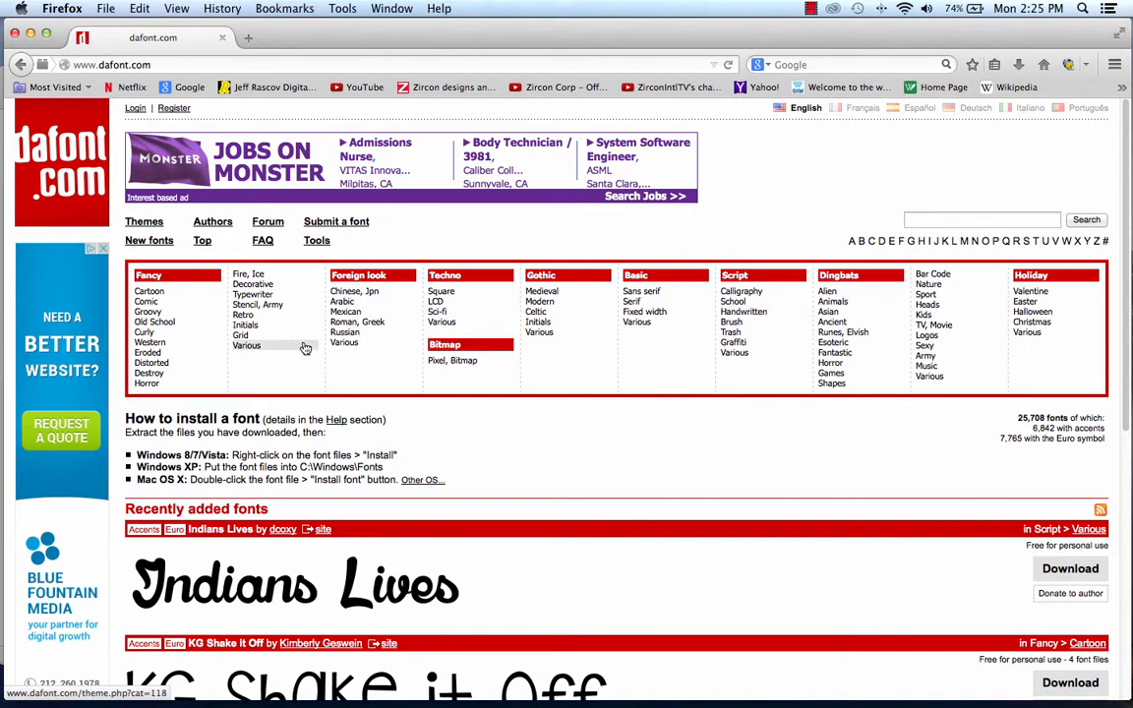
Browse the Stencil, Army category under Fancy and download the Bronx Bystreets font, saving its ZIP file.
left_click(266, 306)
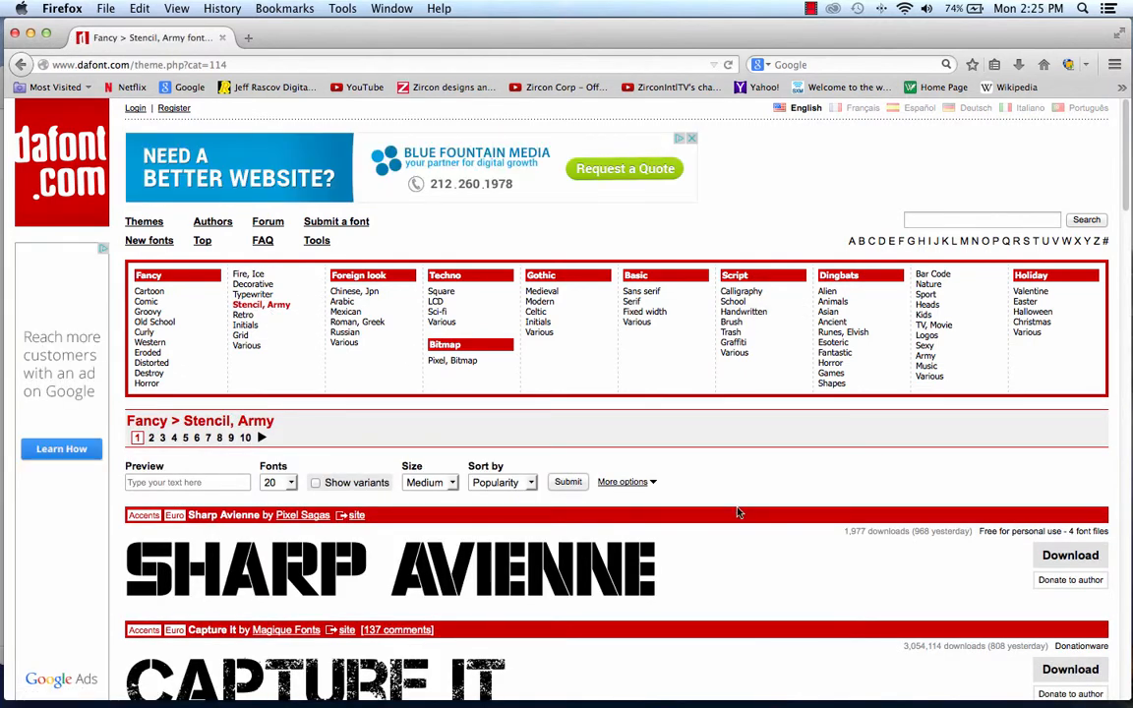
scroll(739, 512, "down", 5)
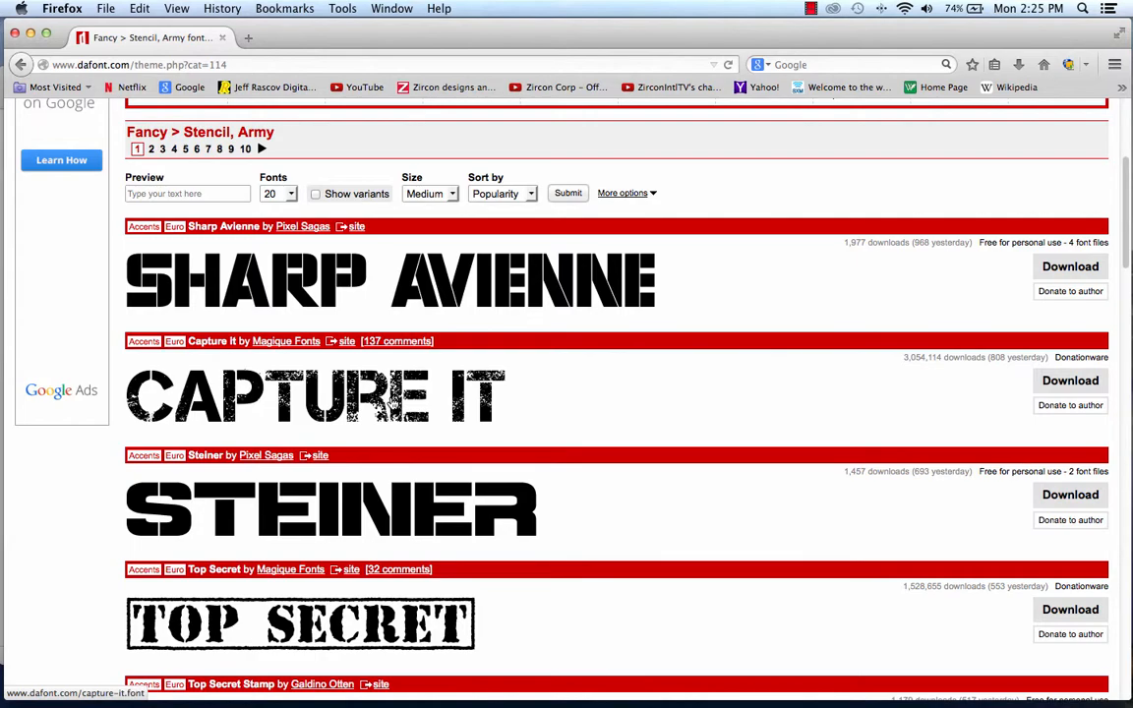
scroll(601, 473, "down", 7)
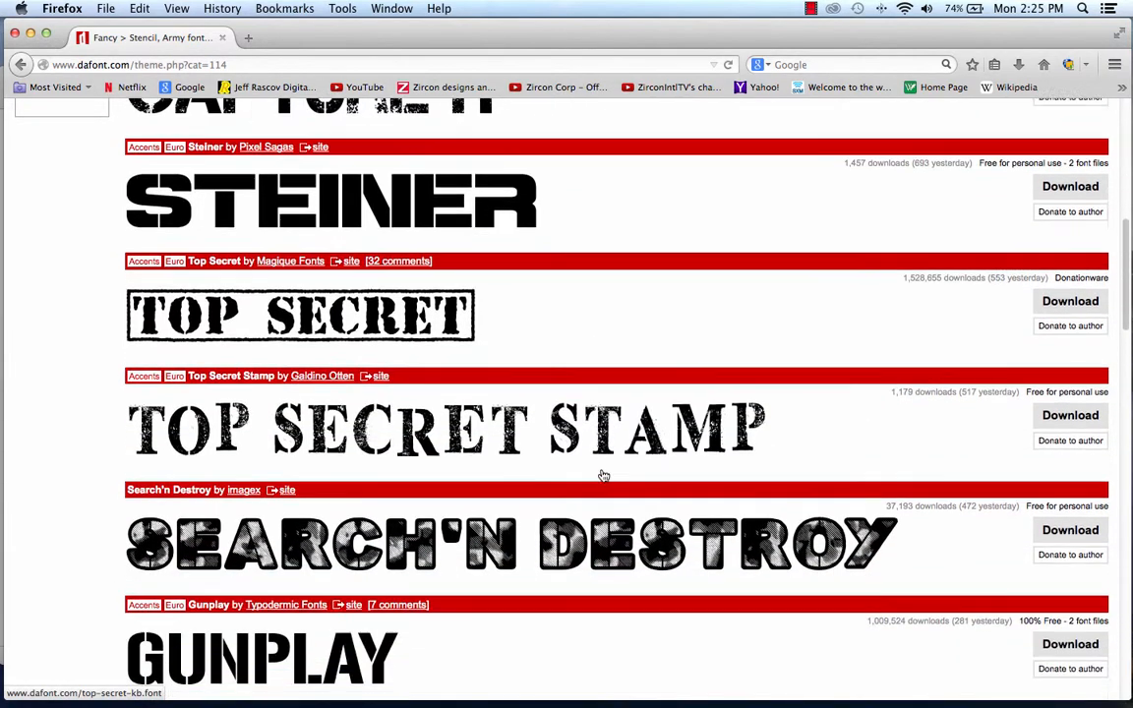
scroll(601, 473, "down", 7)
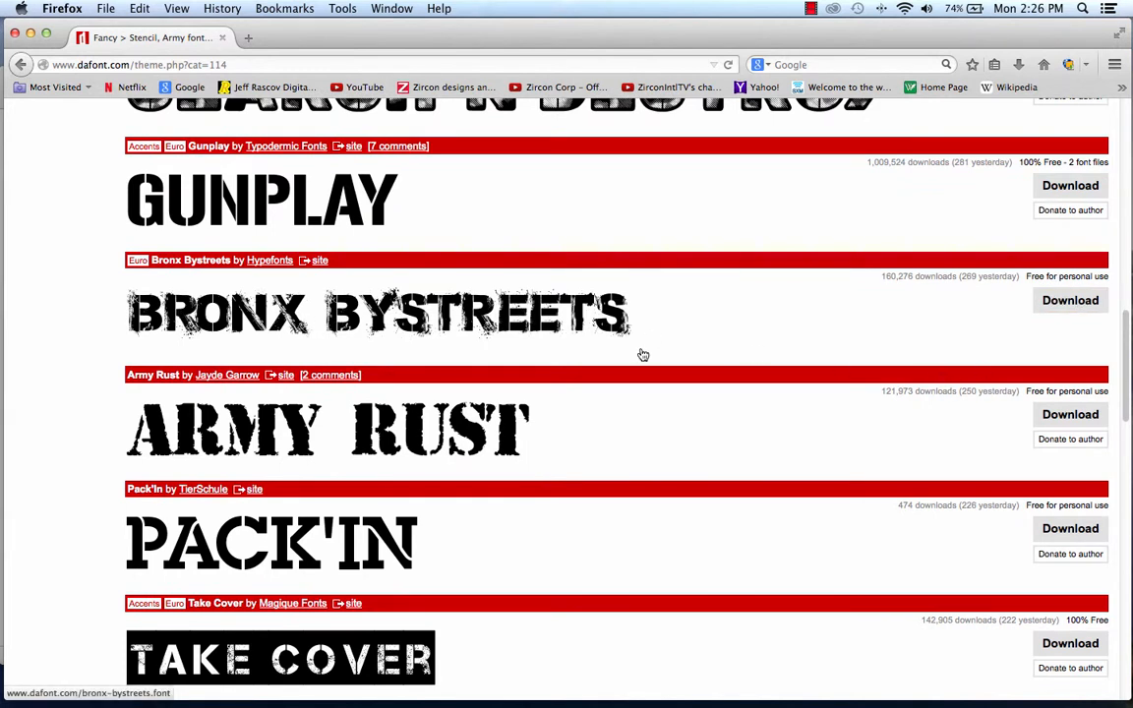
scroll(640, 354, "down", 4)
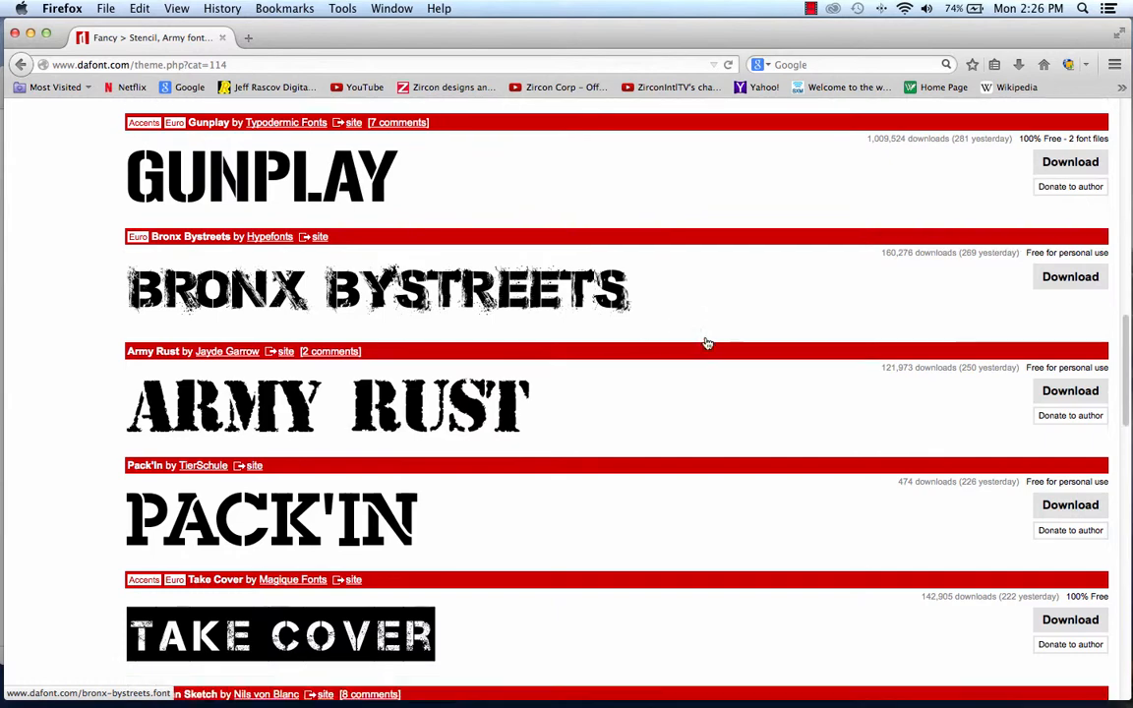
scroll(661, 416, "down", 1)
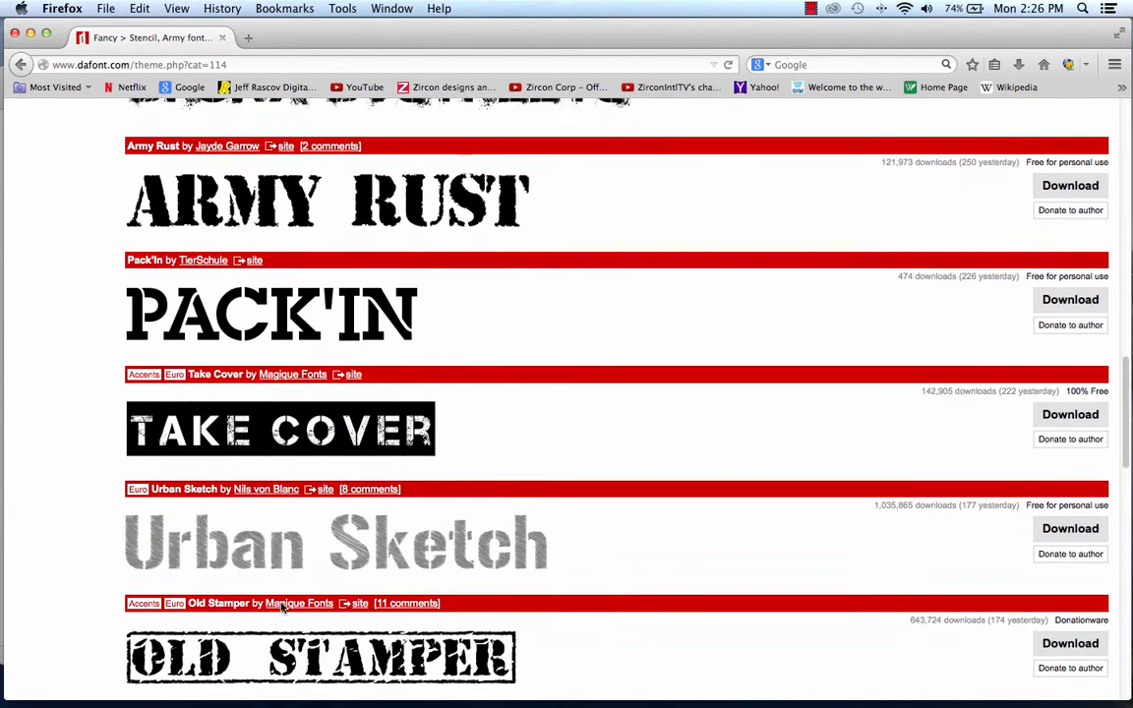
scroll(536, 526, "down", 5)
scroll(560, 629, "down", 1)
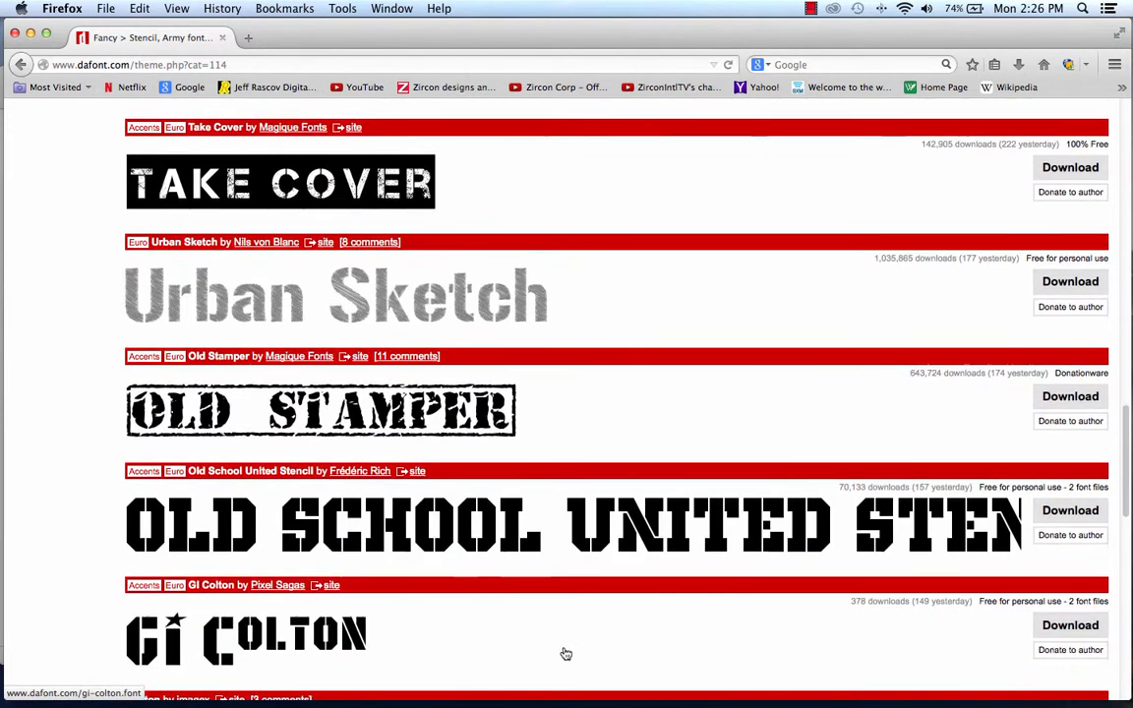
scroll(495, 606, "up", 10)
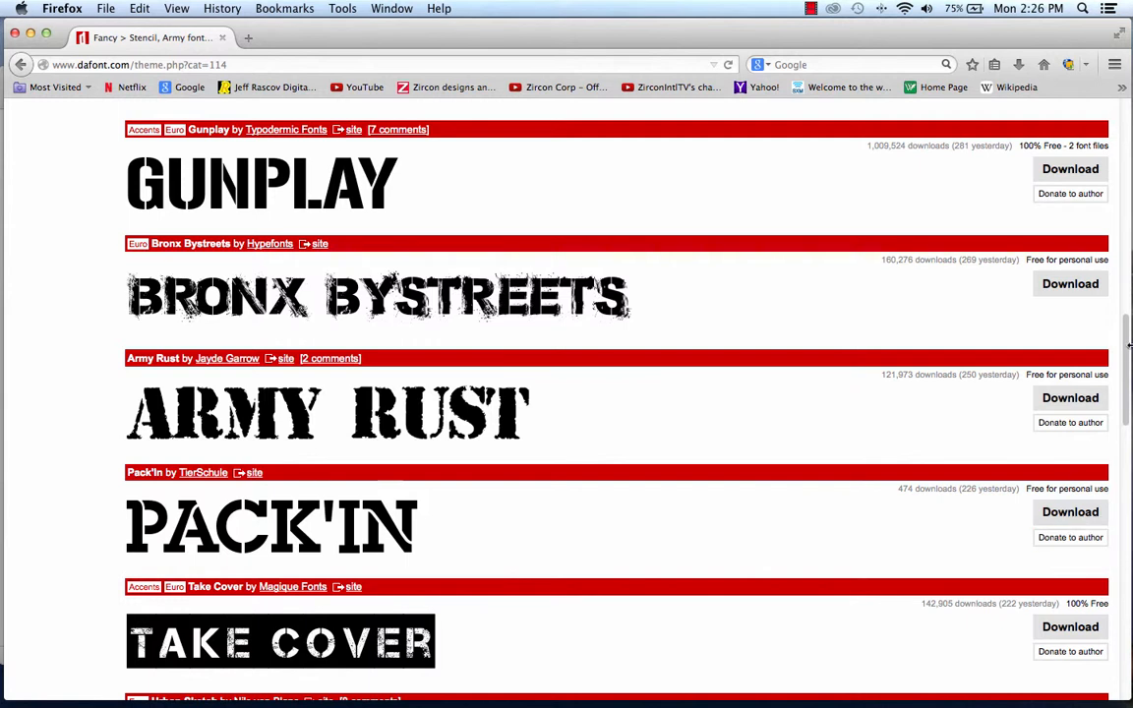
left_click(1060, 287)
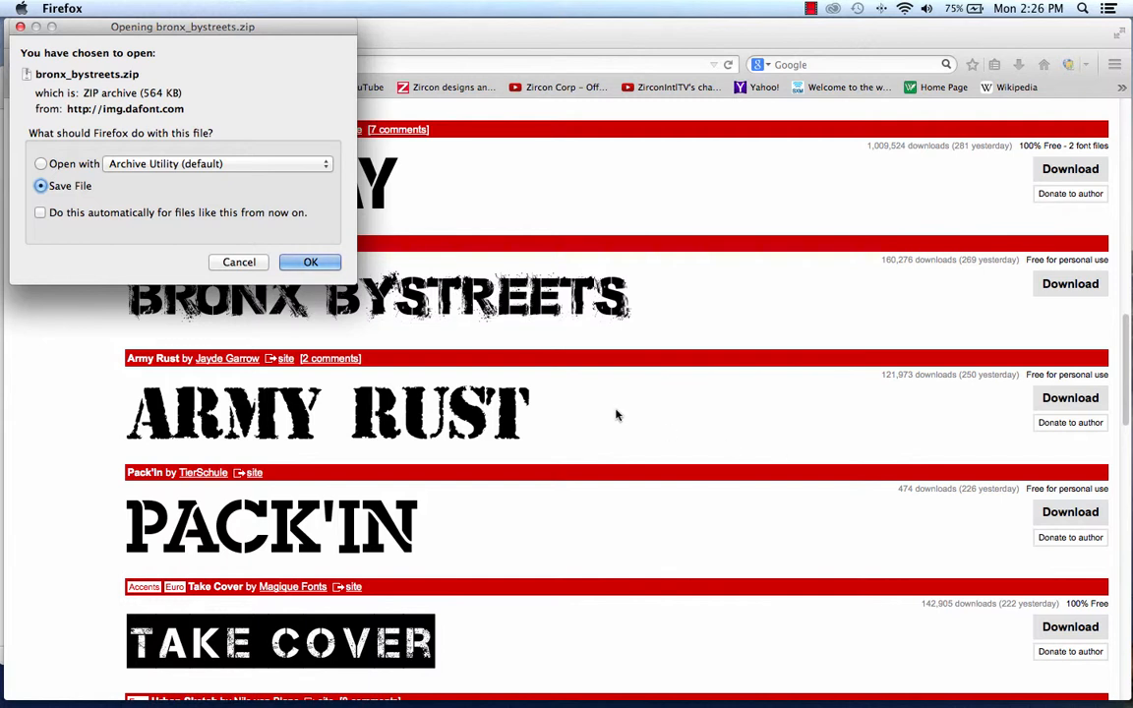
left_click(309, 262)
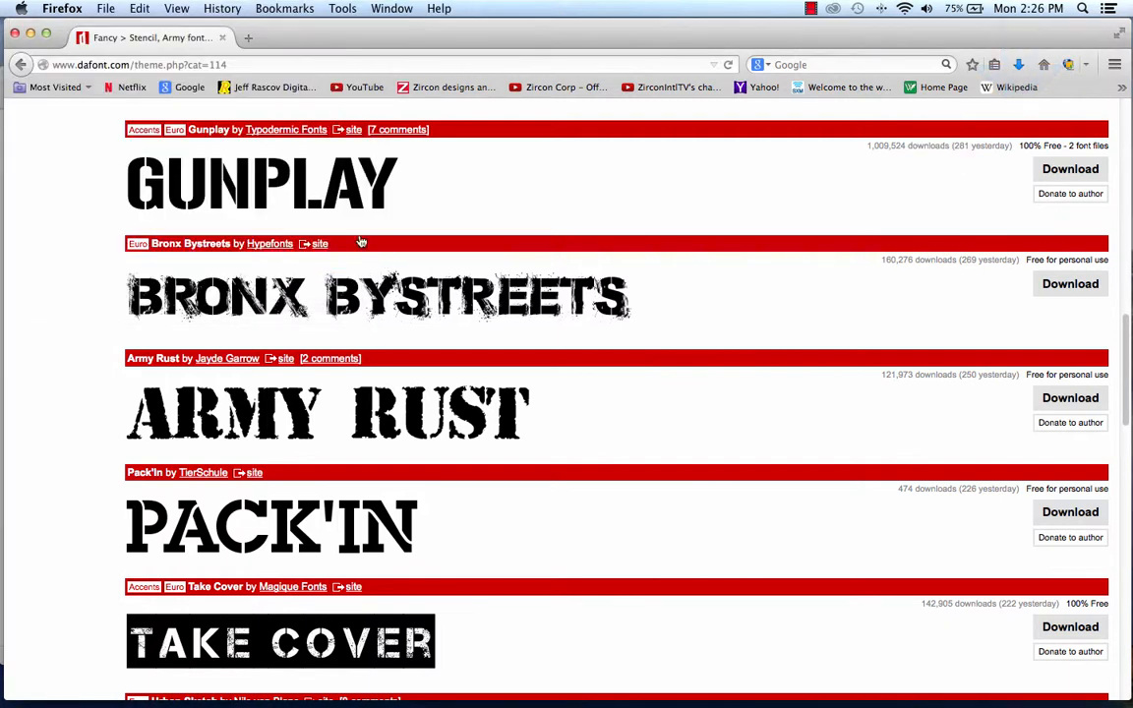
Hide Firefox, switch to the Finder's Downloads folder, and enlarge its window to fill most of the screen.
left_click(61, 7)
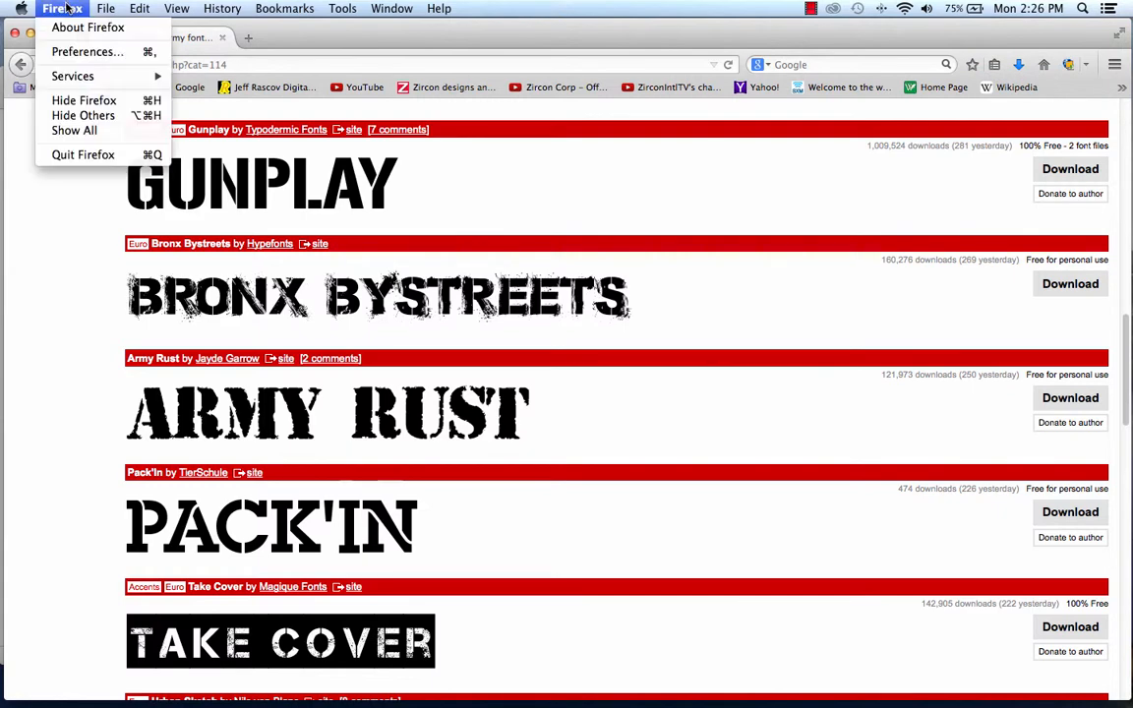
left_click(76, 102)
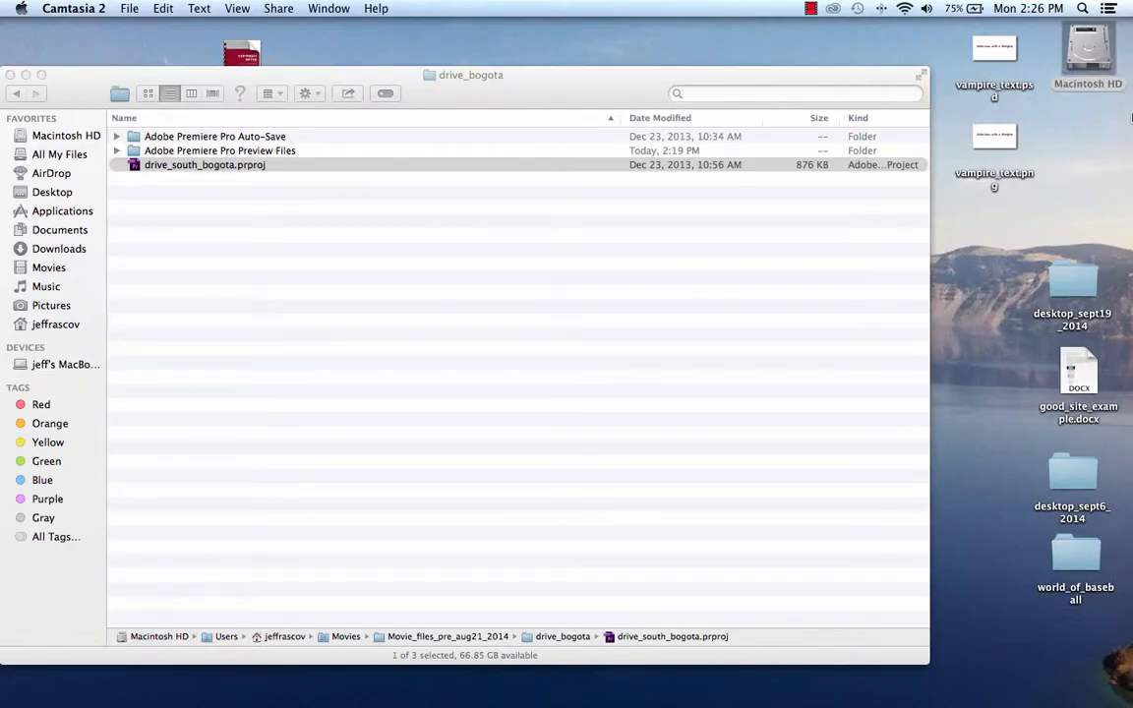
left_click(59, 248)
left_click(50, 246)
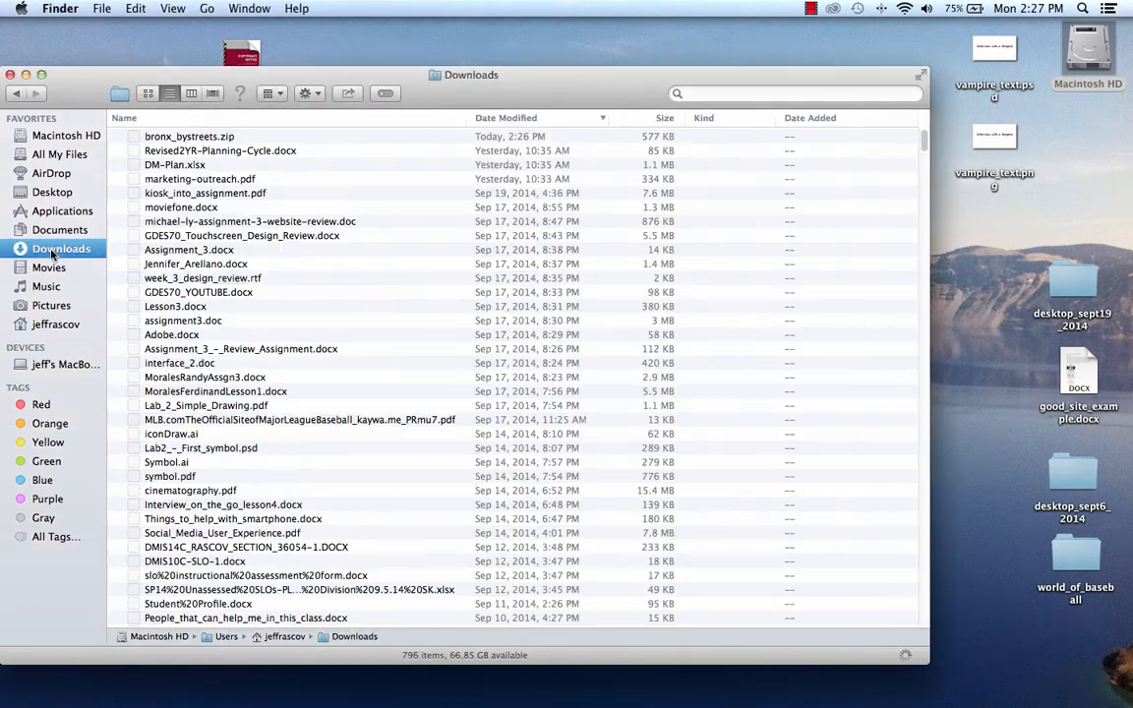
left_click_drag(394, 73, 460, 40)
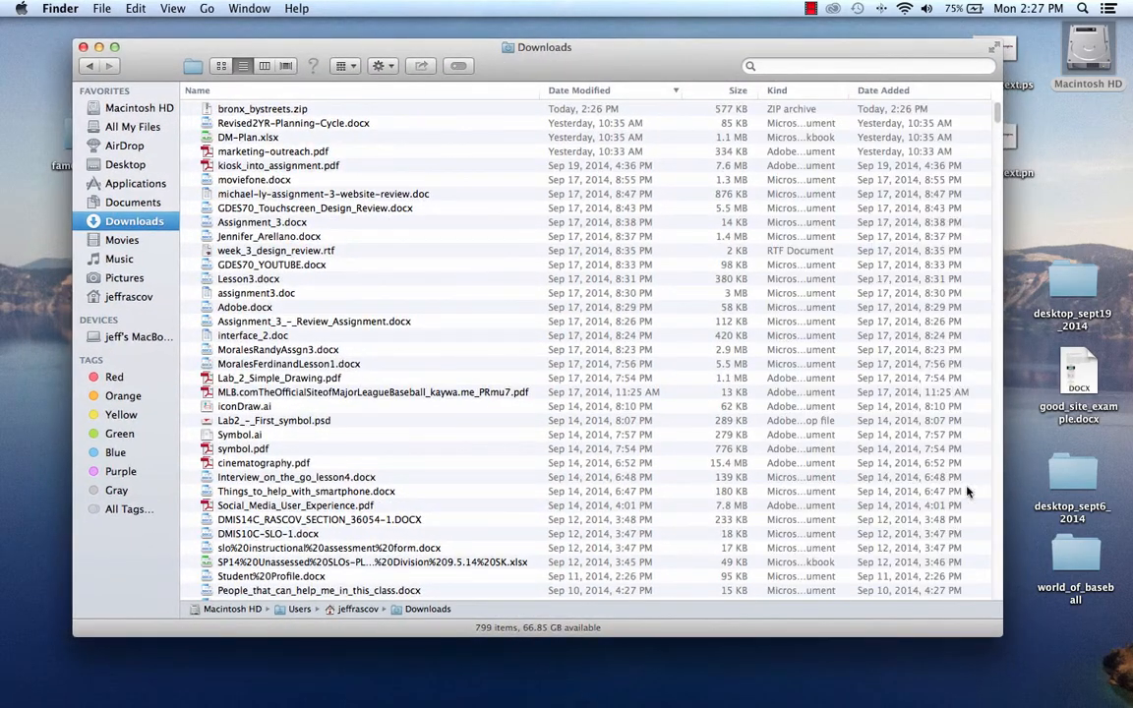
left_click_drag(1002, 636, 1112, 705)
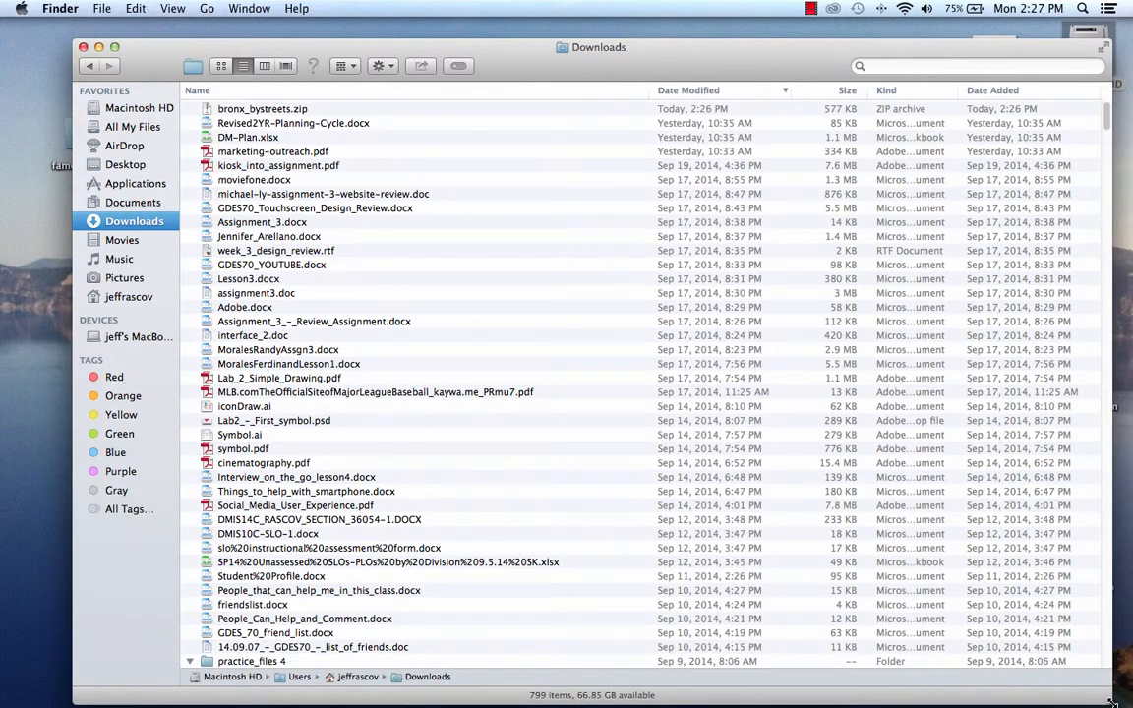
mouse_move(632, 39)
left_mouse_down()
mouse_move(561, 12)
mouse_move(625, 36)
left_mouse_up()
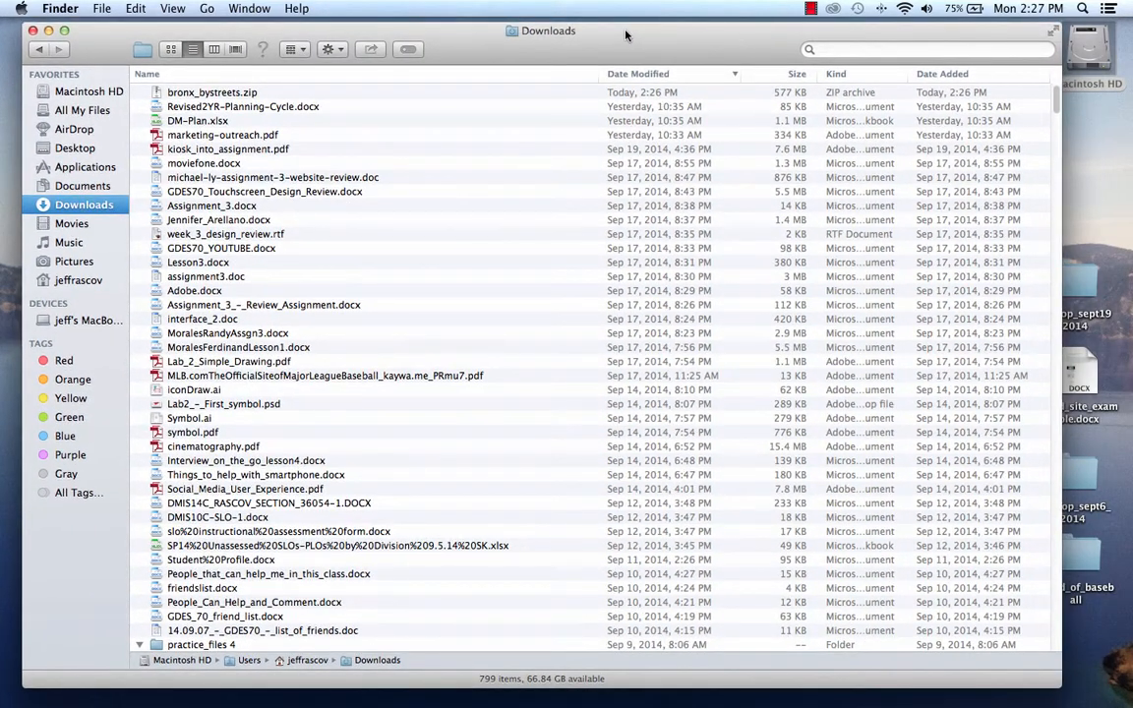
left_click_drag(1060, 685, 1116, 693)
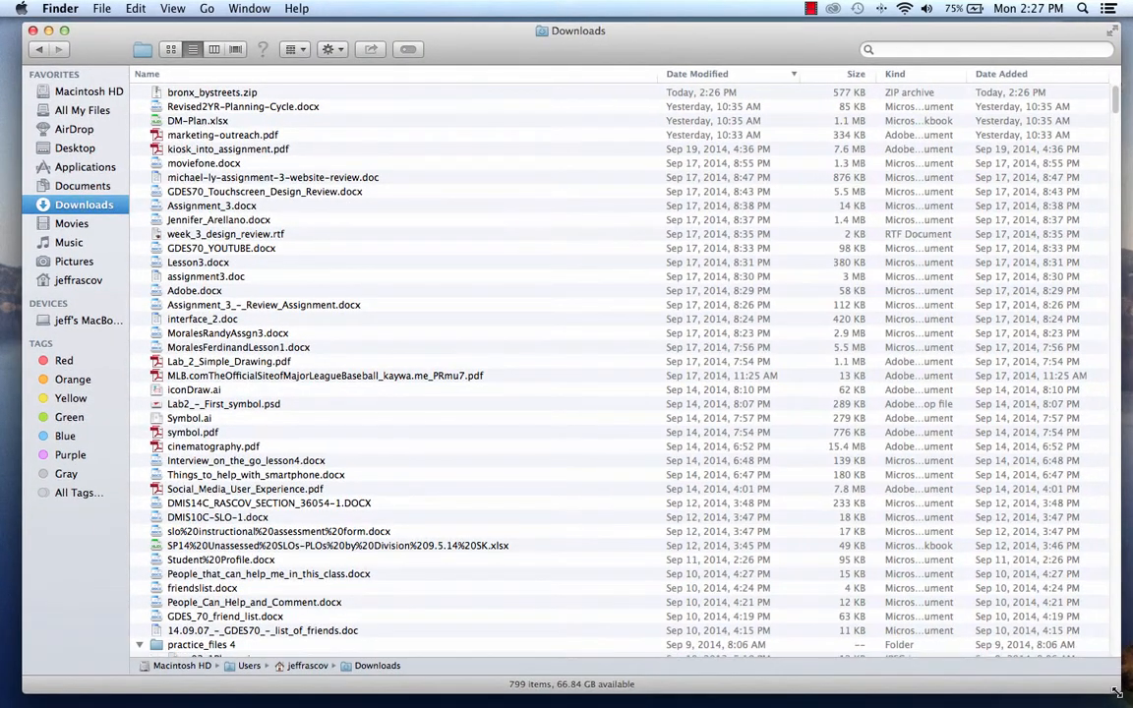
Extract bronx_bystreets.zip, install the Bronx Bystreets TrueType font from the extracted folder, and close Font Book.
double_click(217, 95)
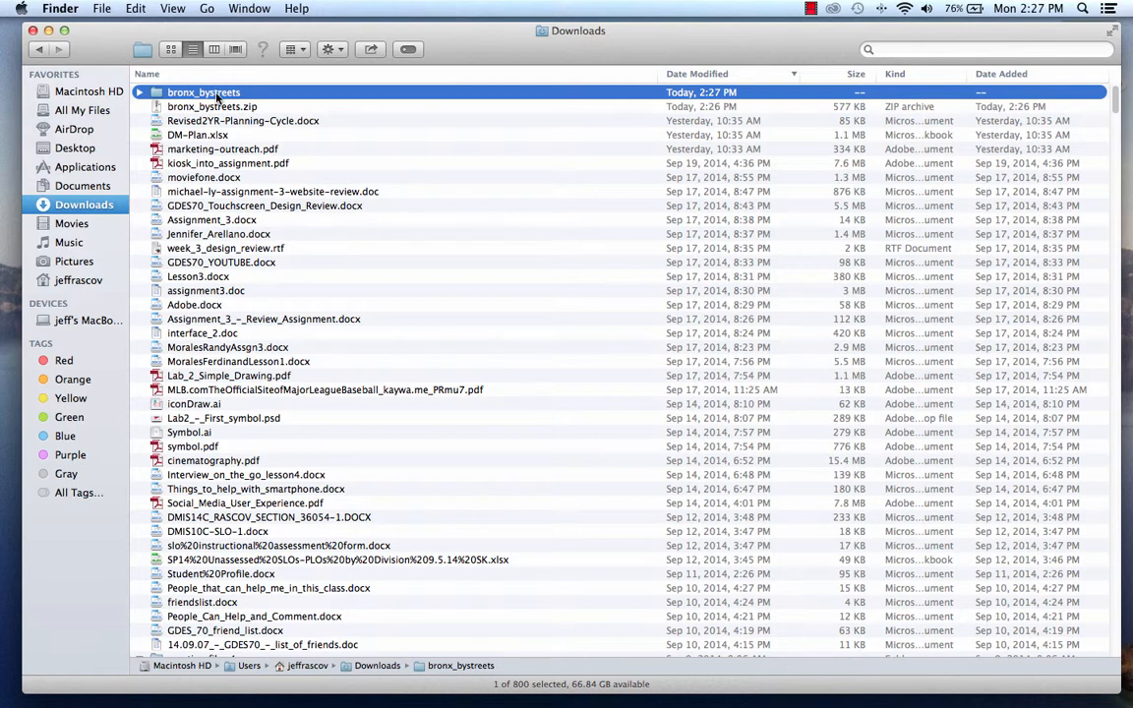
double_click(217, 94)
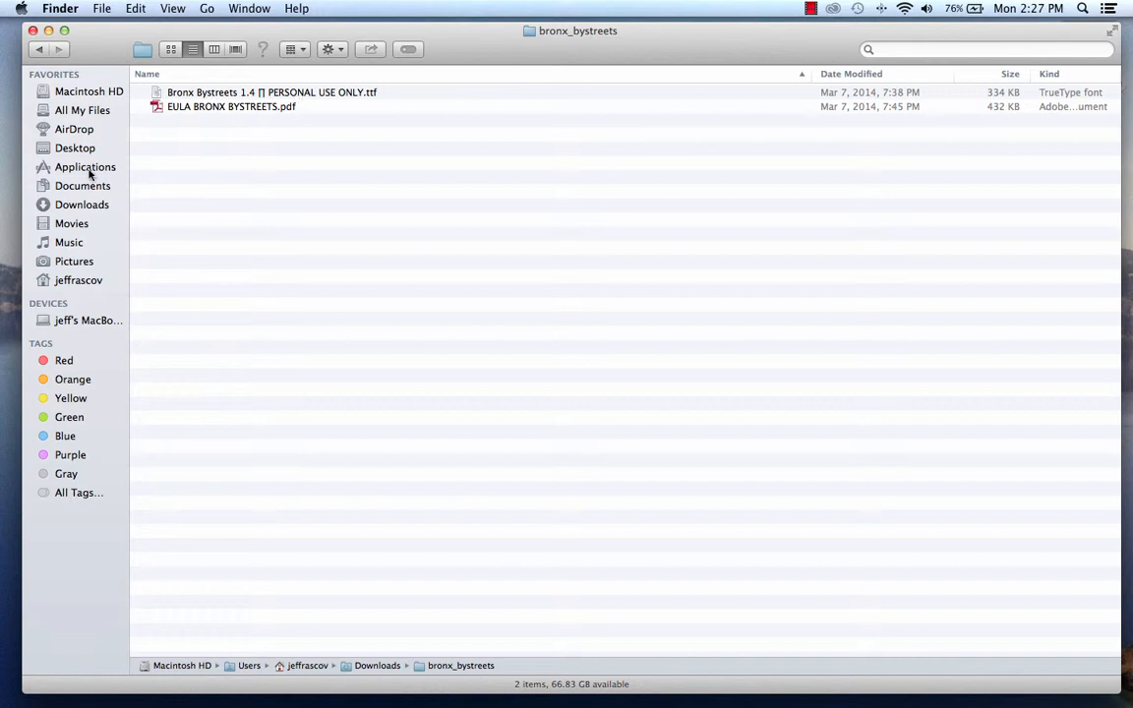
double_click(310, 92)
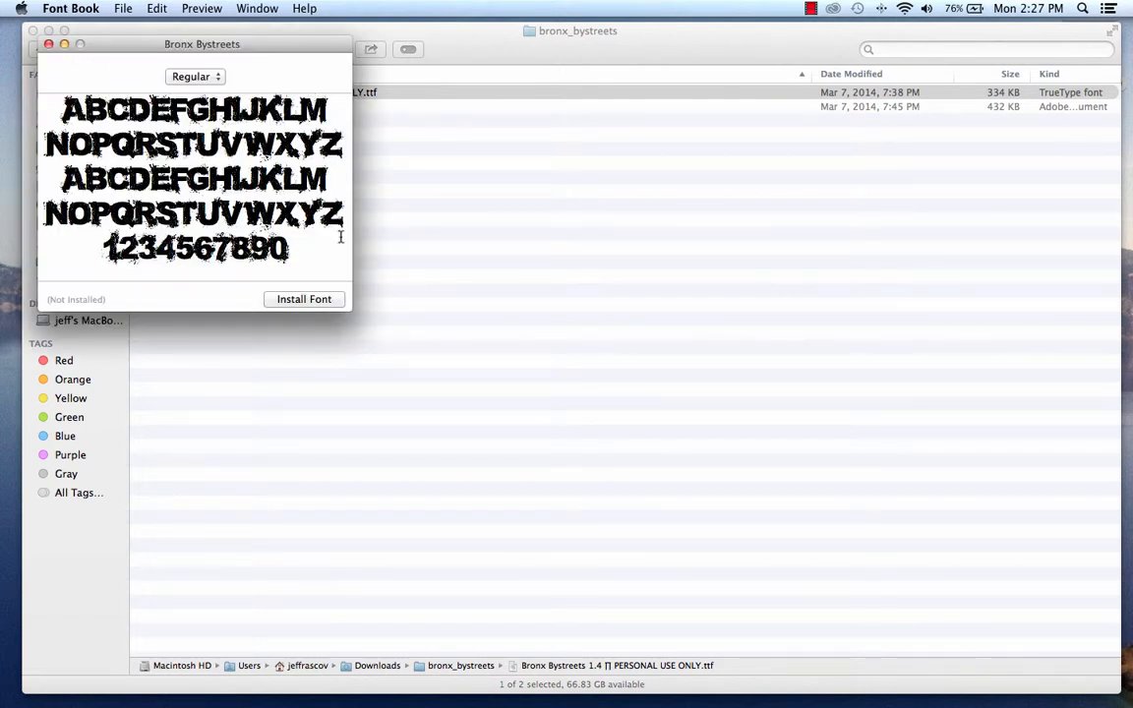
left_click(307, 300)
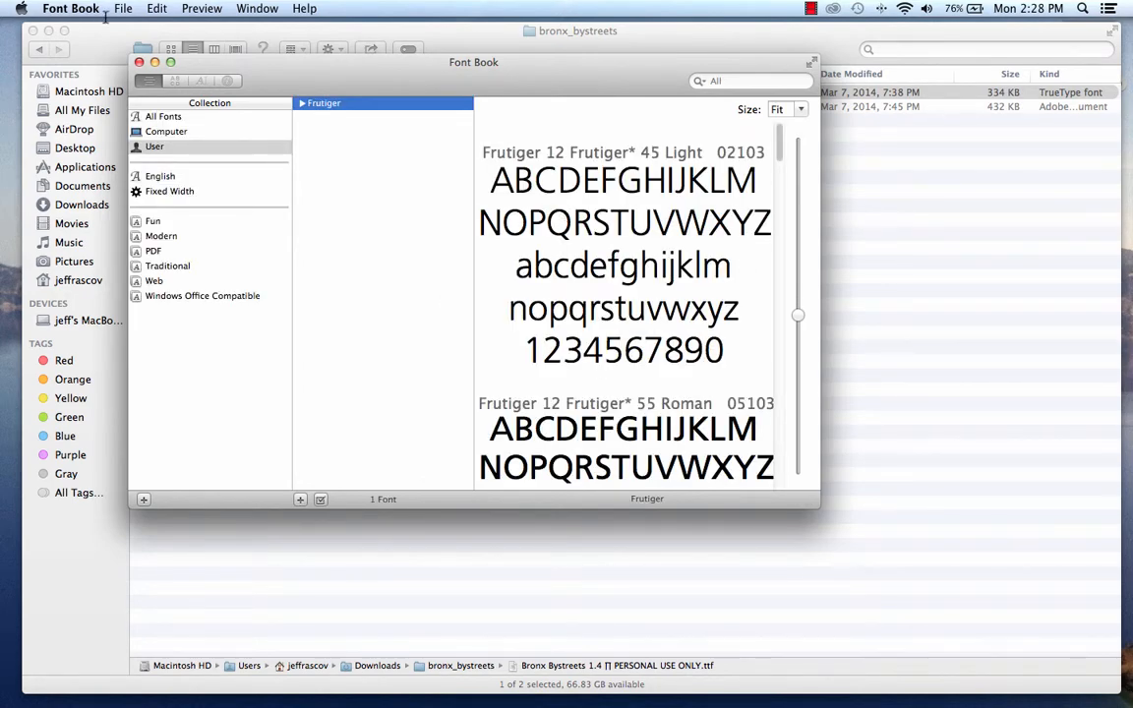
left_click(138, 62)
left_click(224, 204)
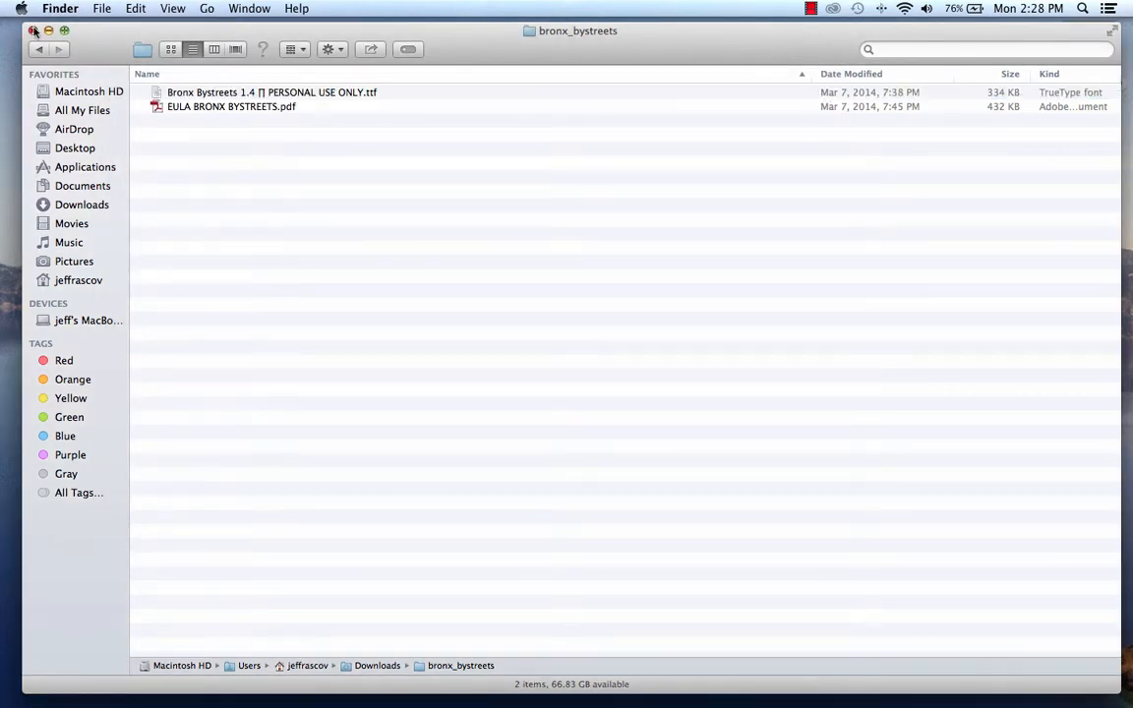
Switch to Premiere Pro and create a new title with the default settings.
left_click(261, 681)
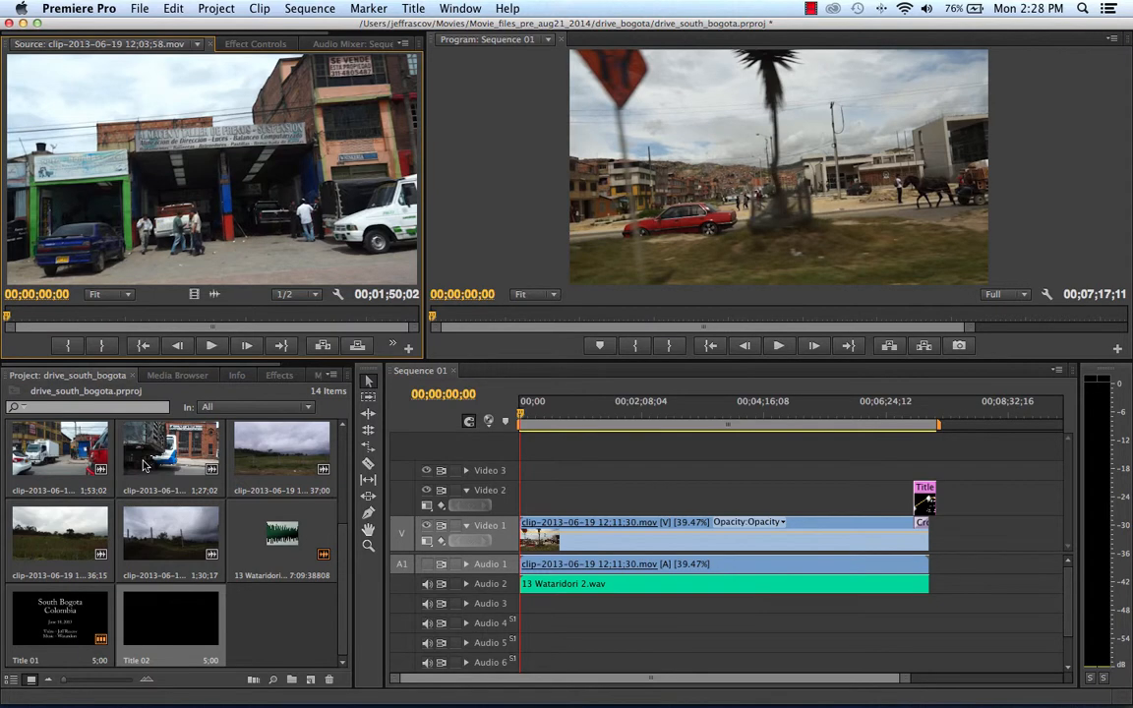
left_click(141, 8)
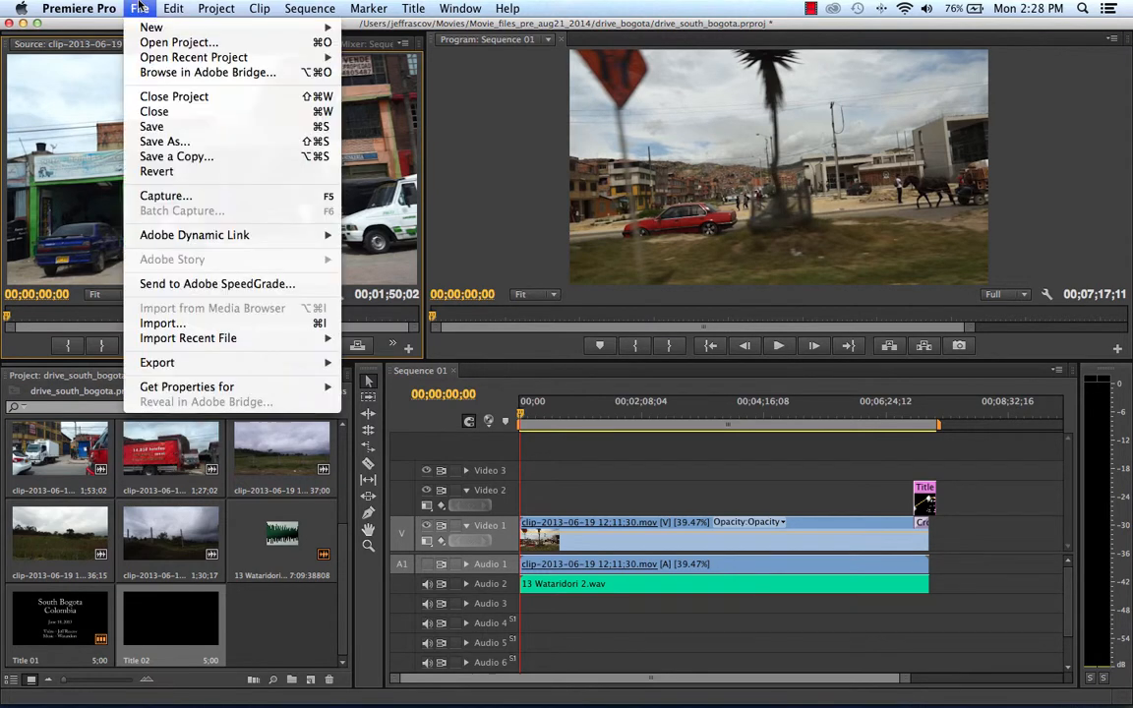
mouse_move(143, 28)
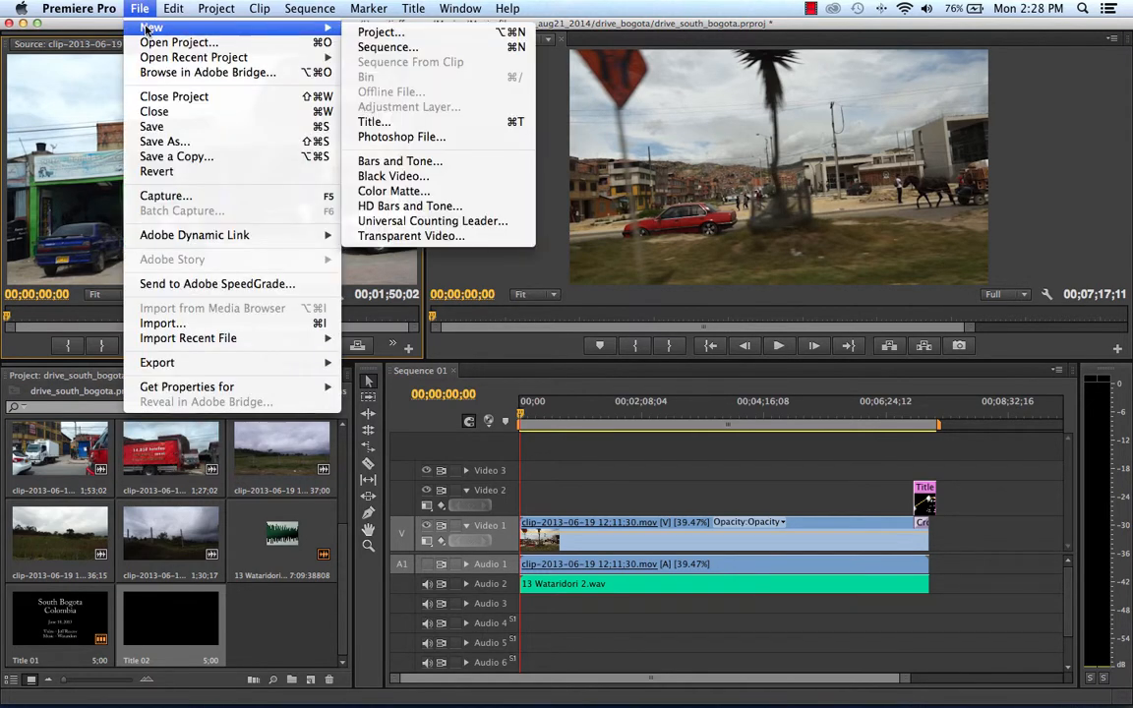
left_click(388, 121)
key("Return")
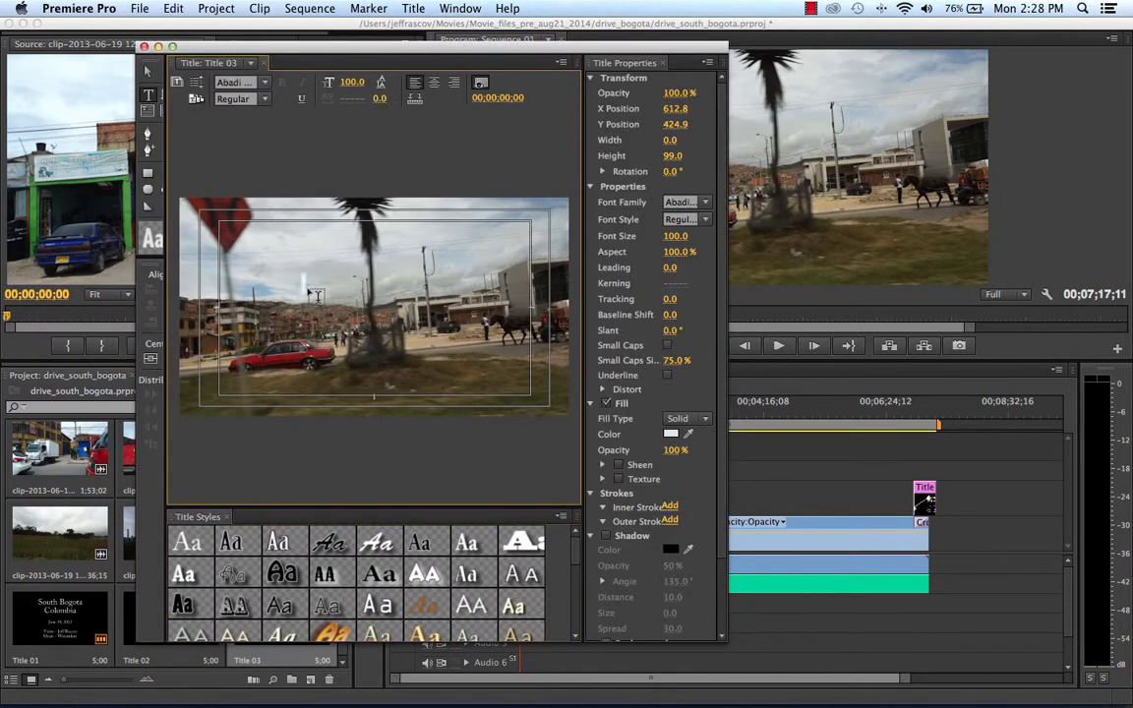
Start a text object in the title, look through its font families for the Bronx Bystreets font, and close the title window.
left_click(263, 83)
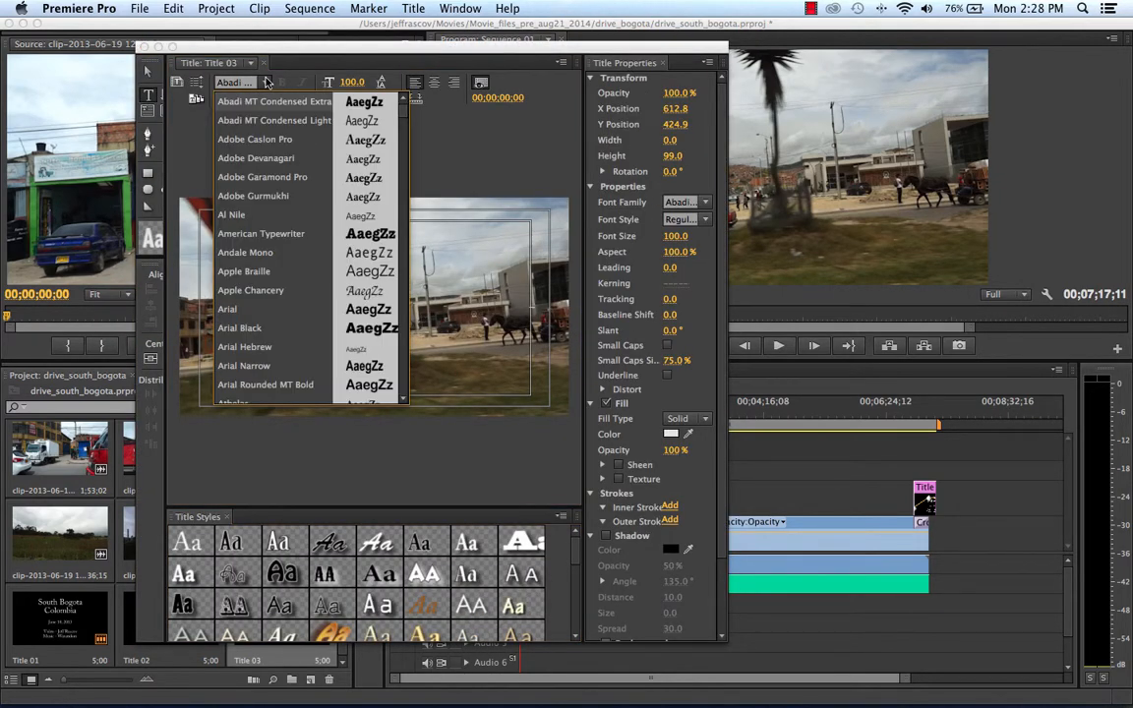
scroll(404, 117, "down", 5)
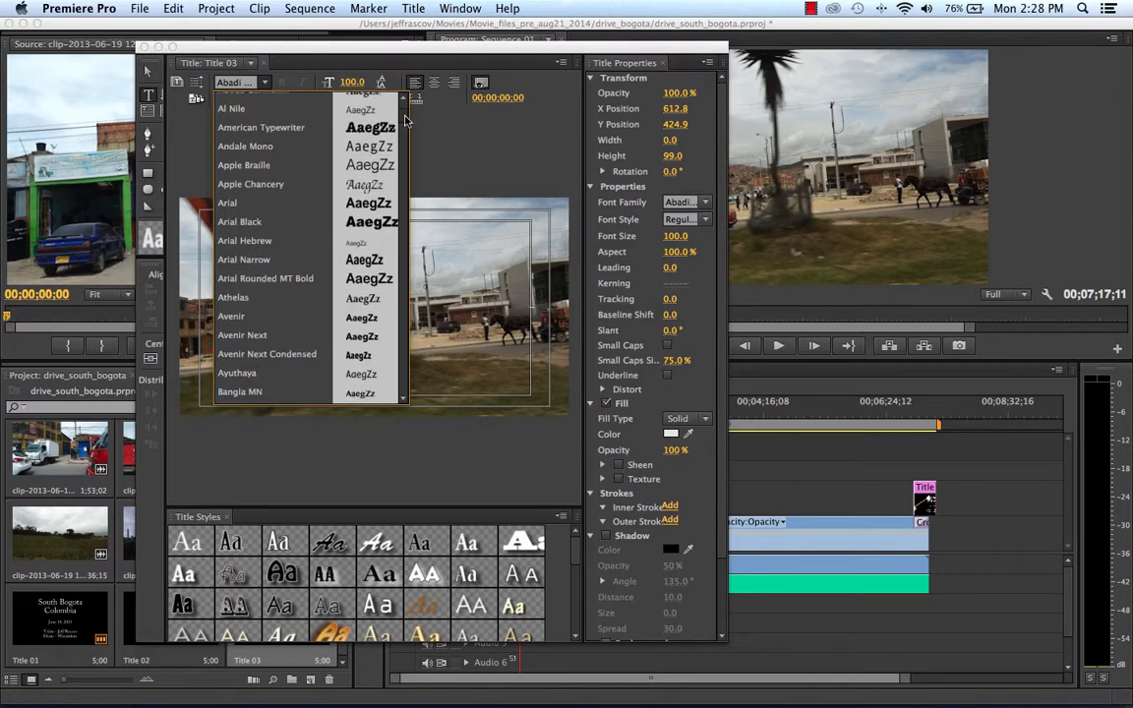
scroll(404, 125, "down", 10)
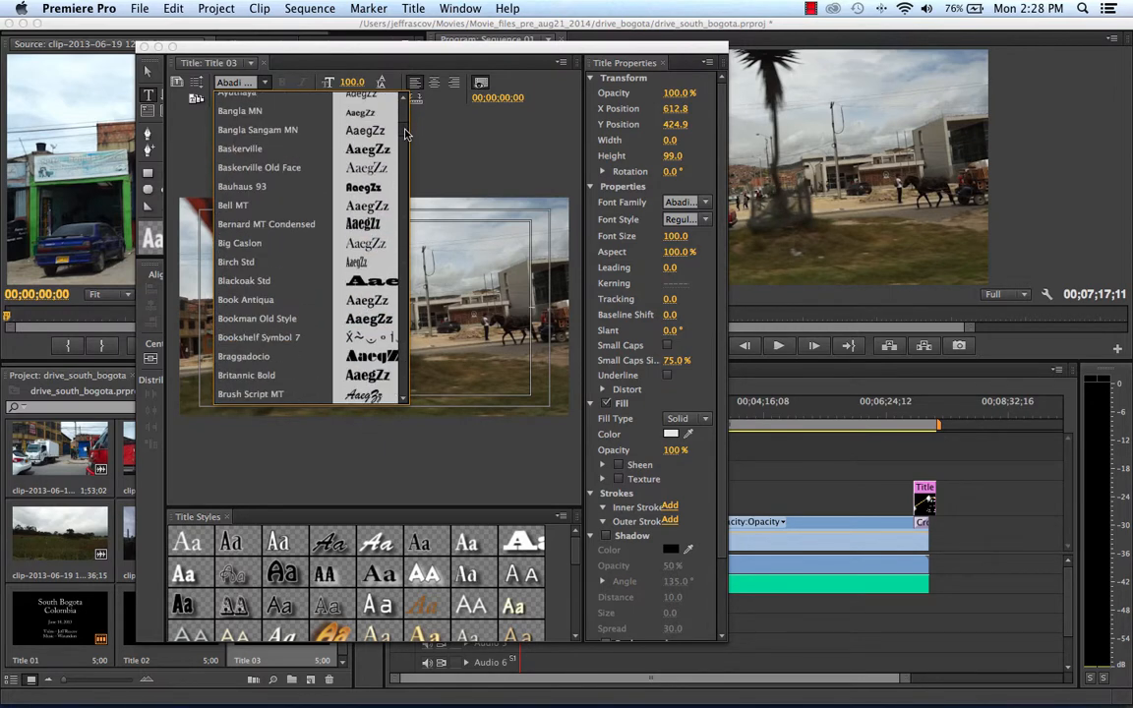
mouse_move(405, 134)
left_mouse_down()
mouse_move(403, 284)
mouse_move(414, 119)
left_mouse_up()
left_click_drag(547, 50, 478, 32)
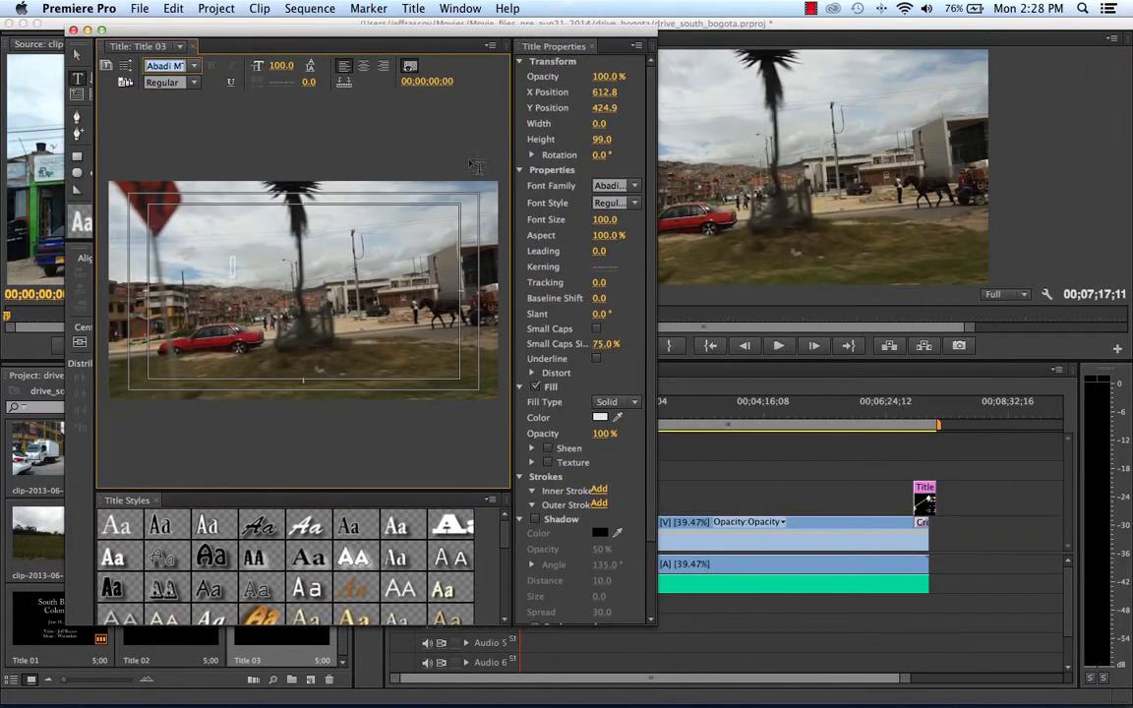
left_click(73, 30)
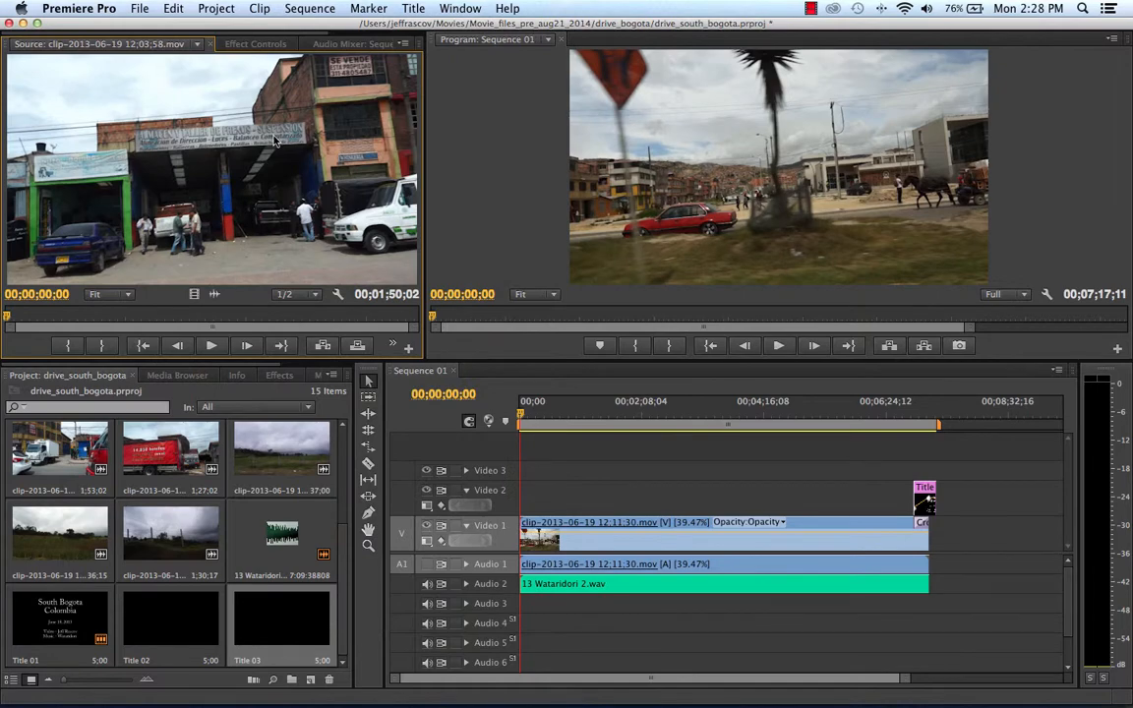
Hide Premiere Pro and switch to Photoshop.
left_click(75, 8)
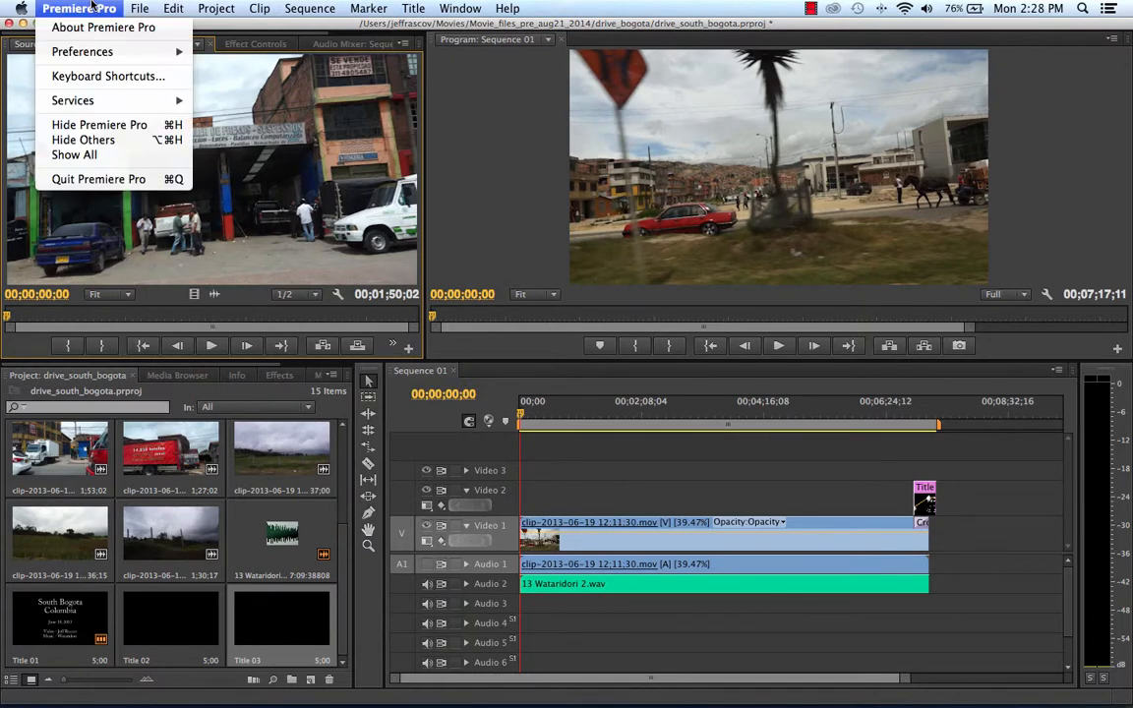
left_click(84, 123)
mouse_move(334, 704)
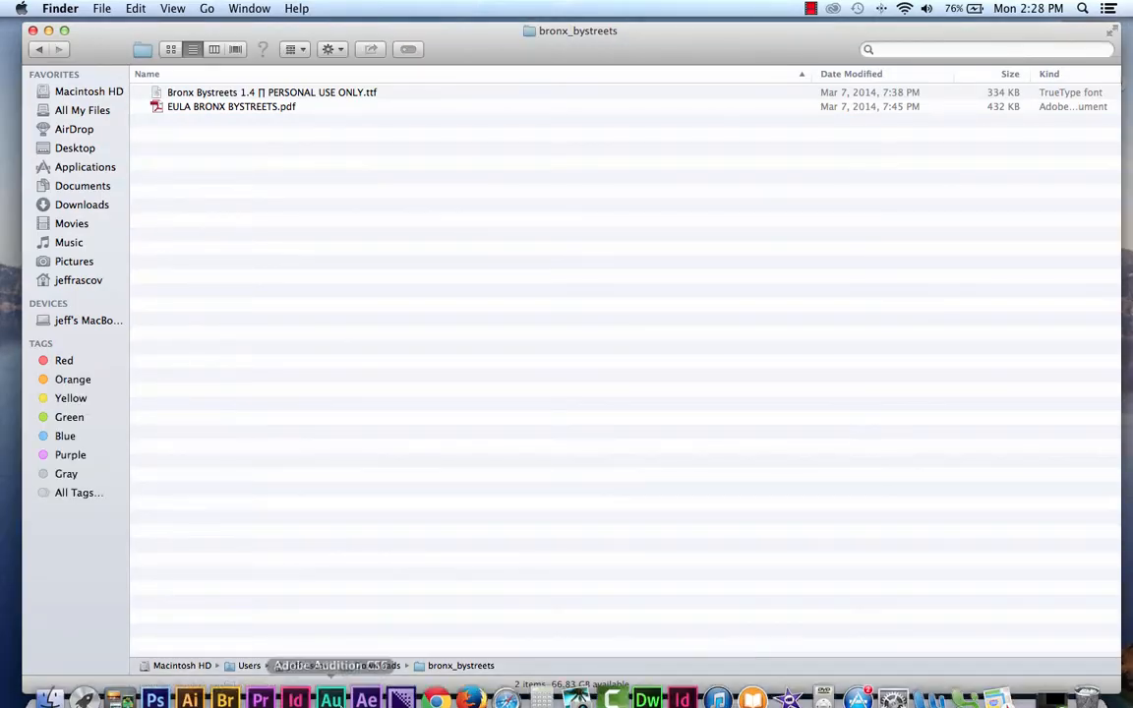
left_click(157, 686)
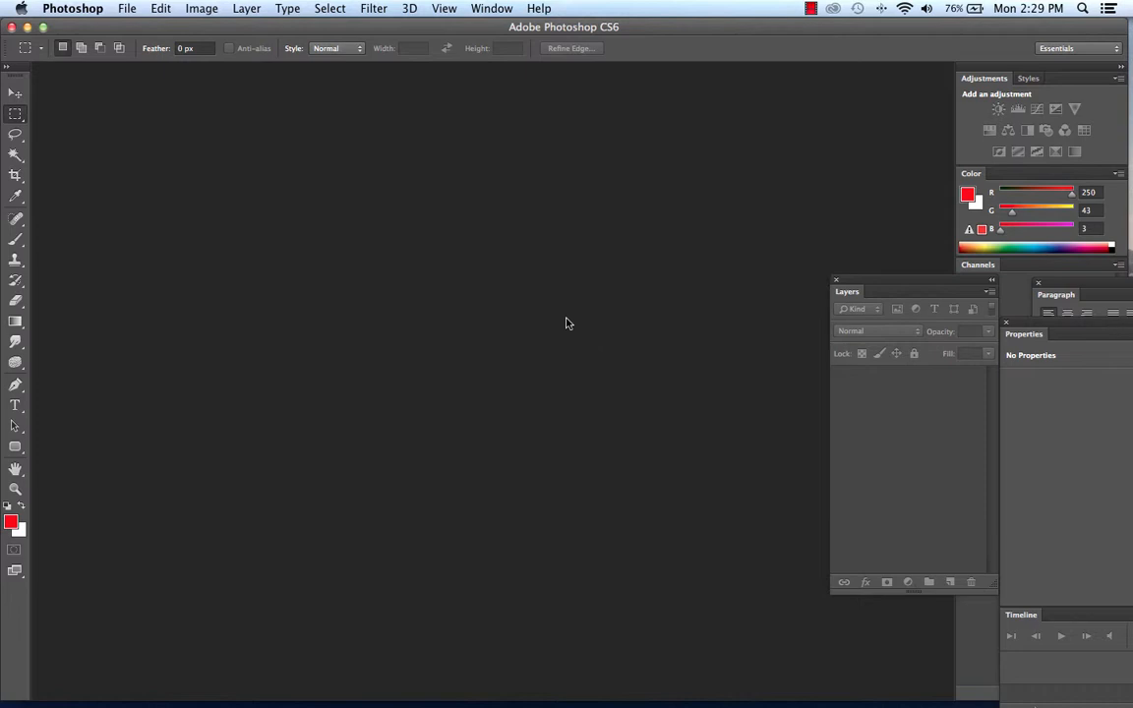
Start a new document and set its preset to Film & Video.
left_click(127, 9)
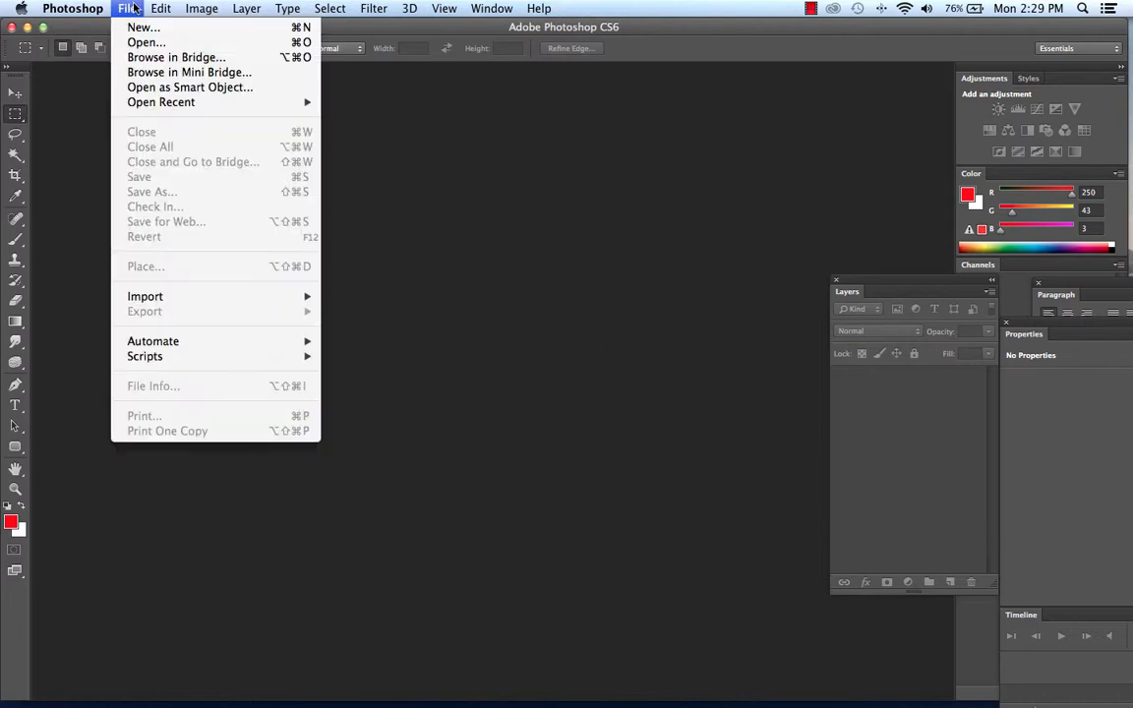
left_click(141, 27)
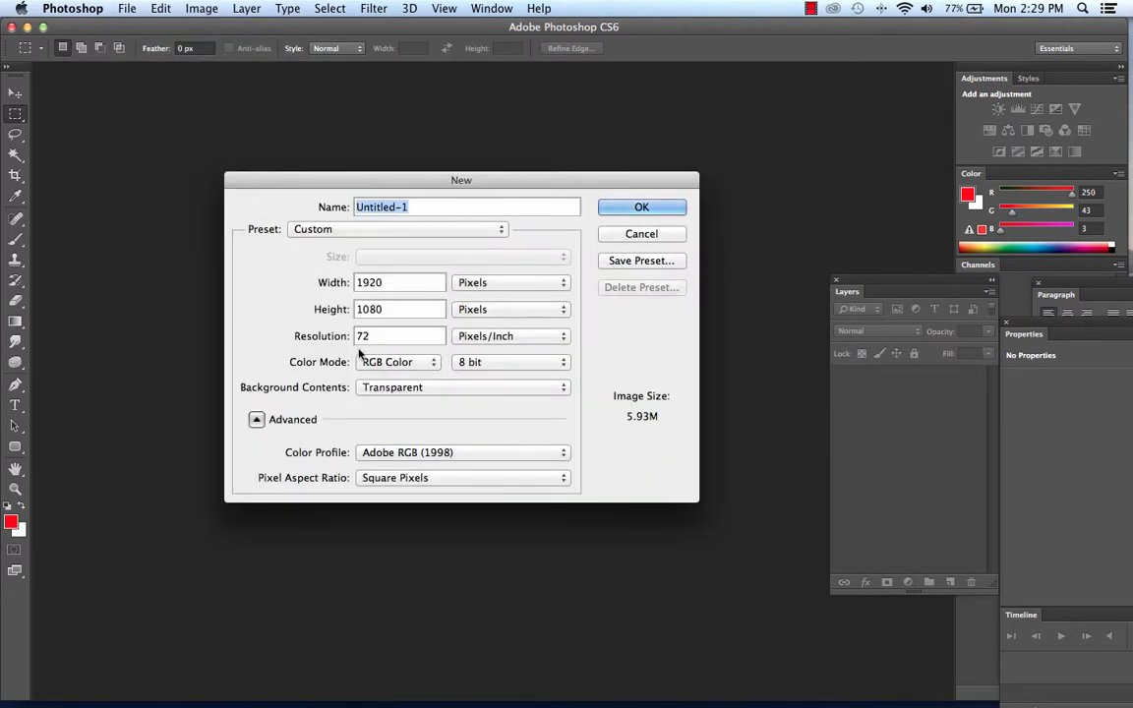
left_click(426, 230)
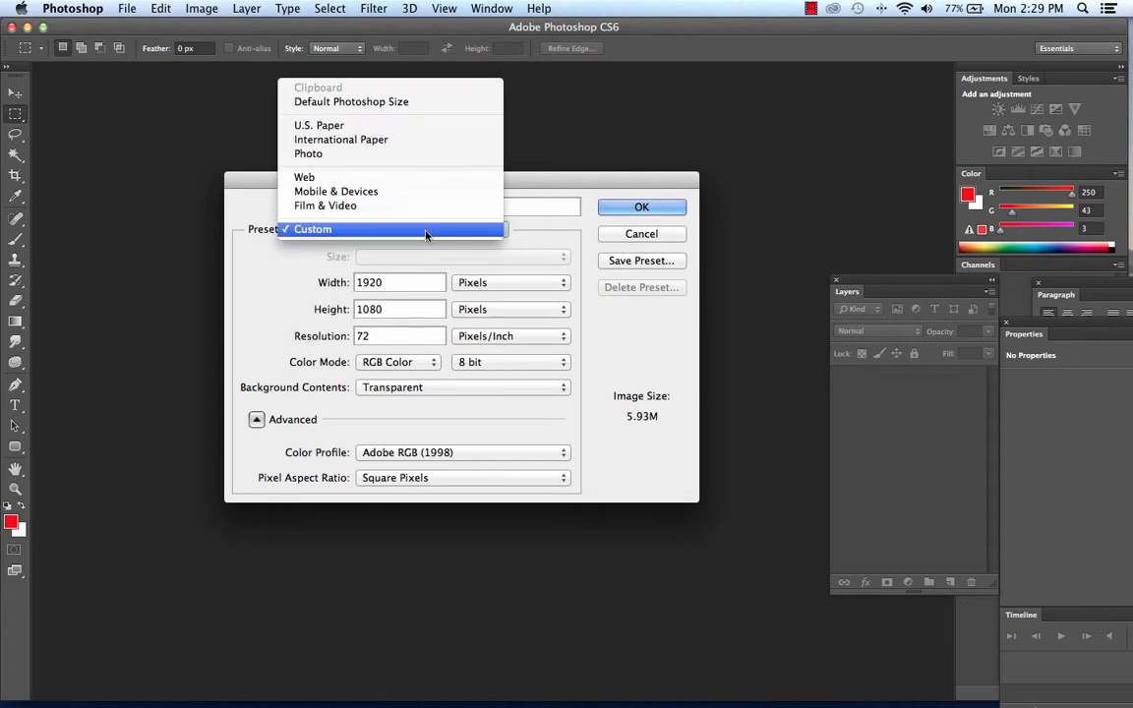
left_click(327, 208)
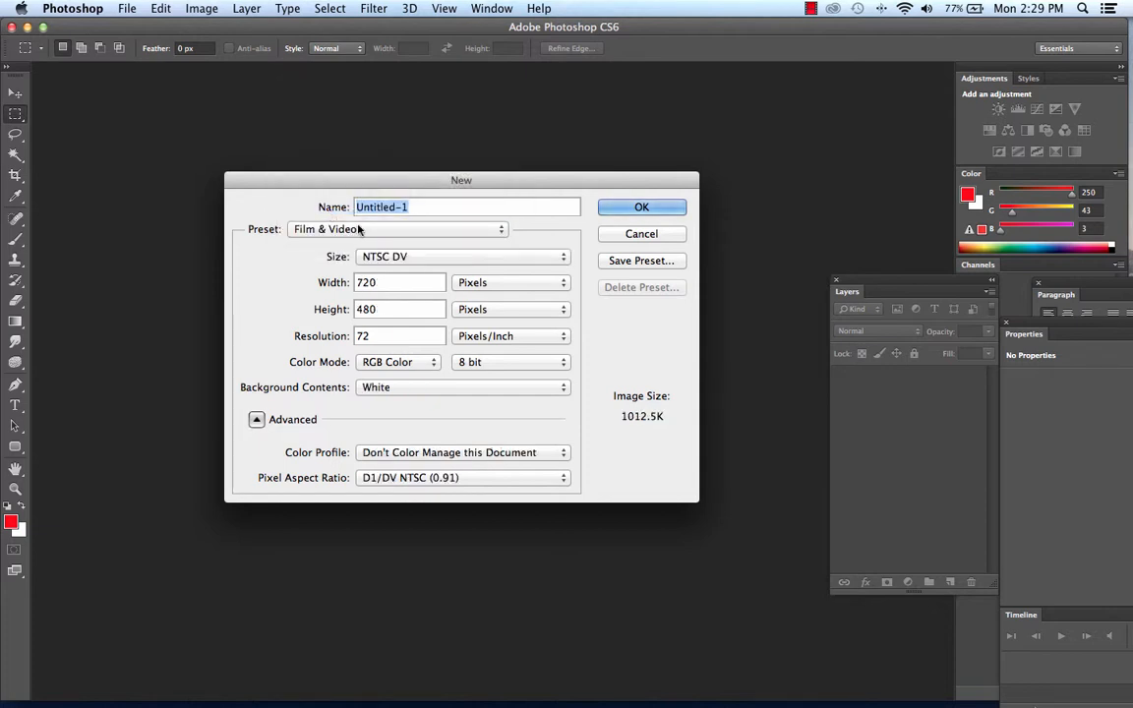
Try the NTSC DV Widescreen and HDV/HDTV 720p/29.97 sizes for the new document.
left_click(425, 257)
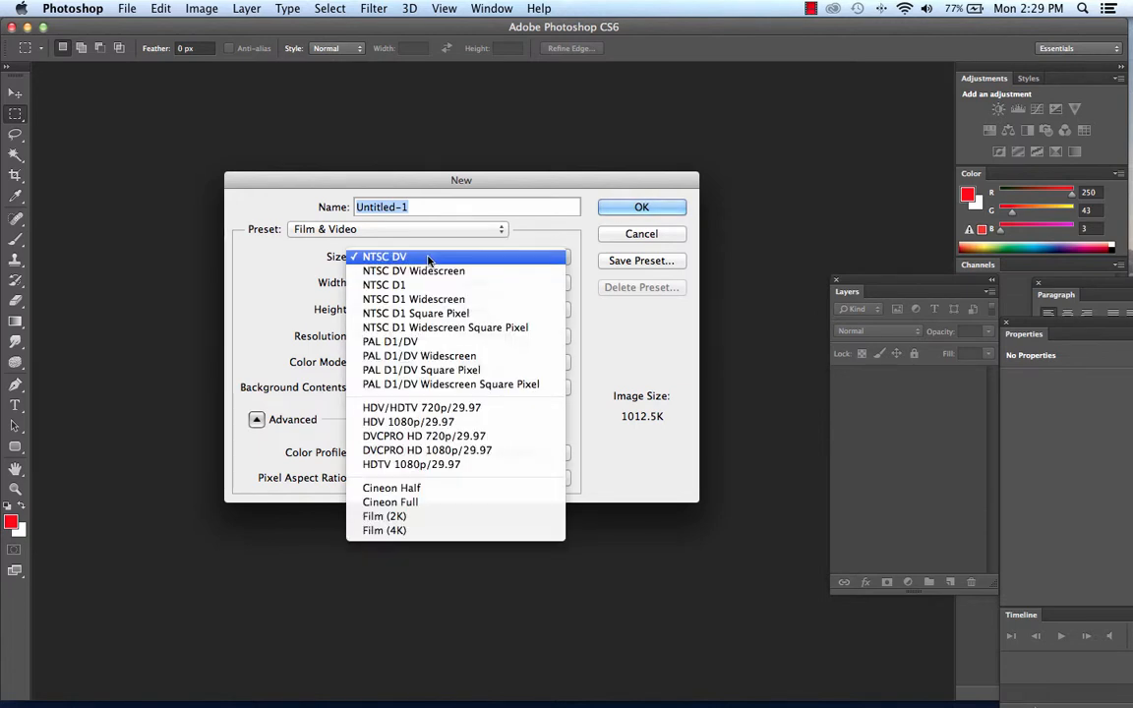
left_click(434, 270)
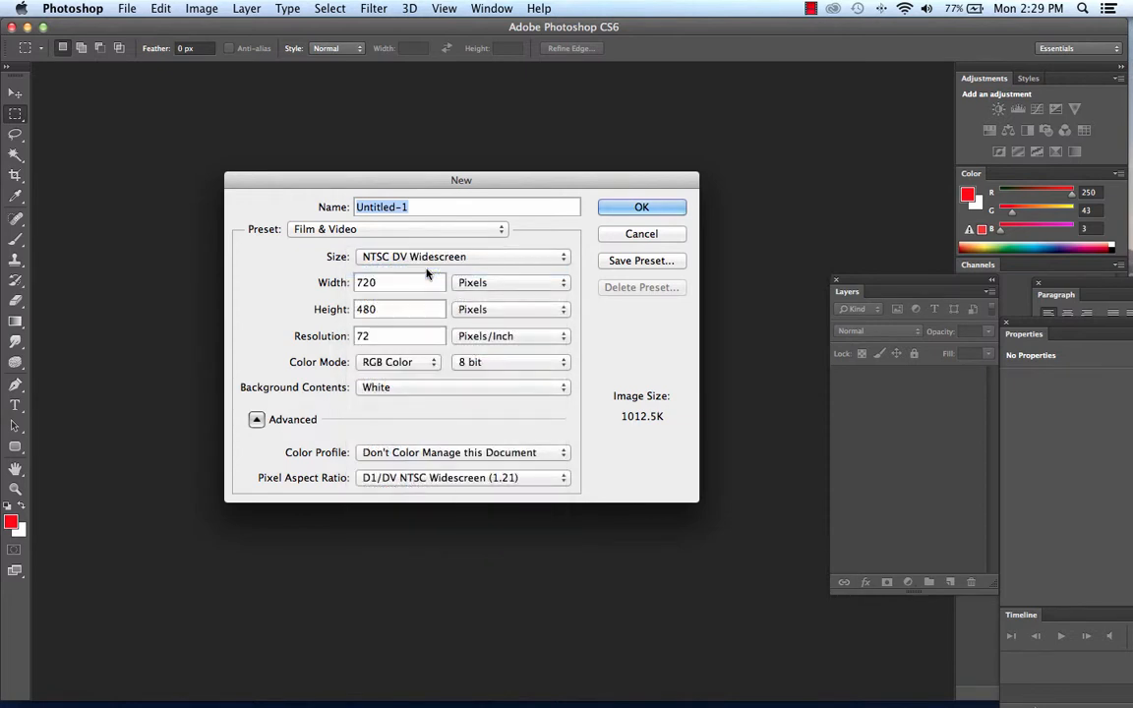
left_click(441, 258)
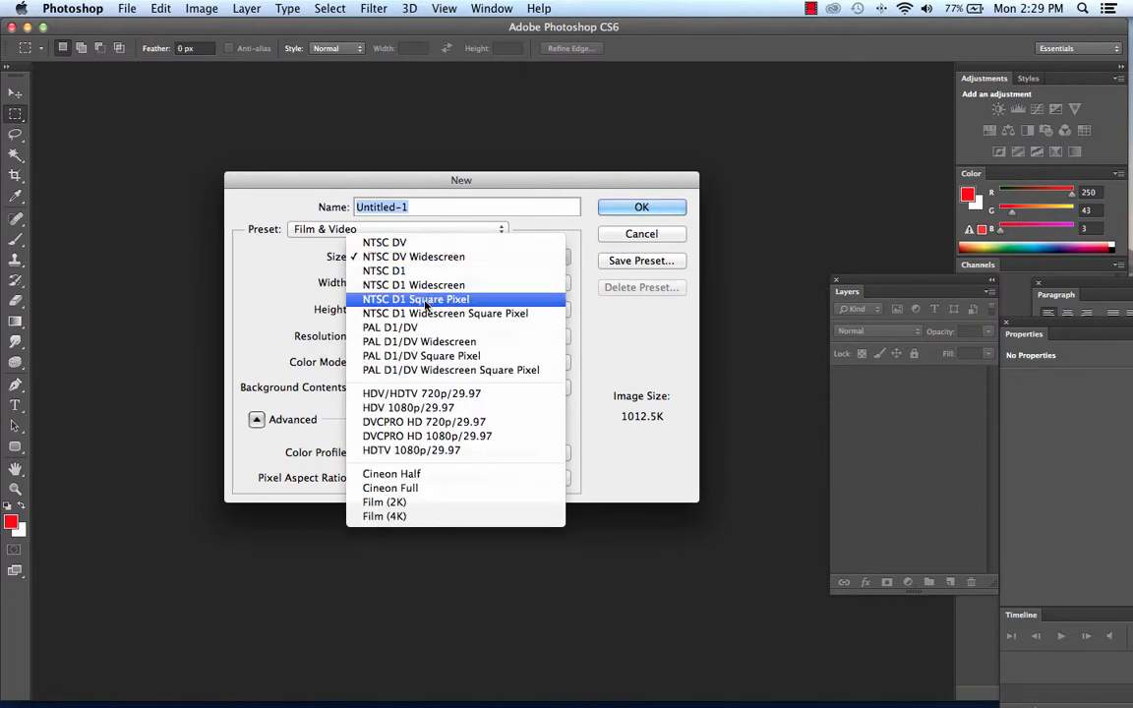
left_click(466, 397)
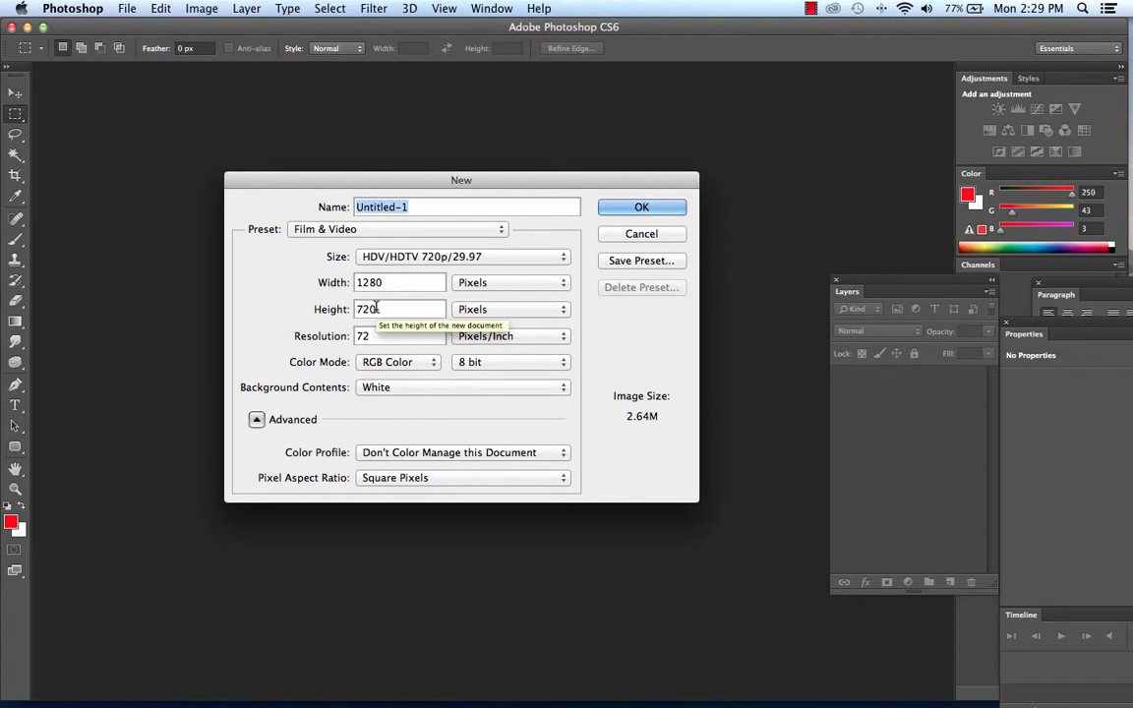
Try the HDTV 1080p/29.97, Cineon Full, Film (2K) and Film (4K) sizes for the new document.
left_click(473, 255)
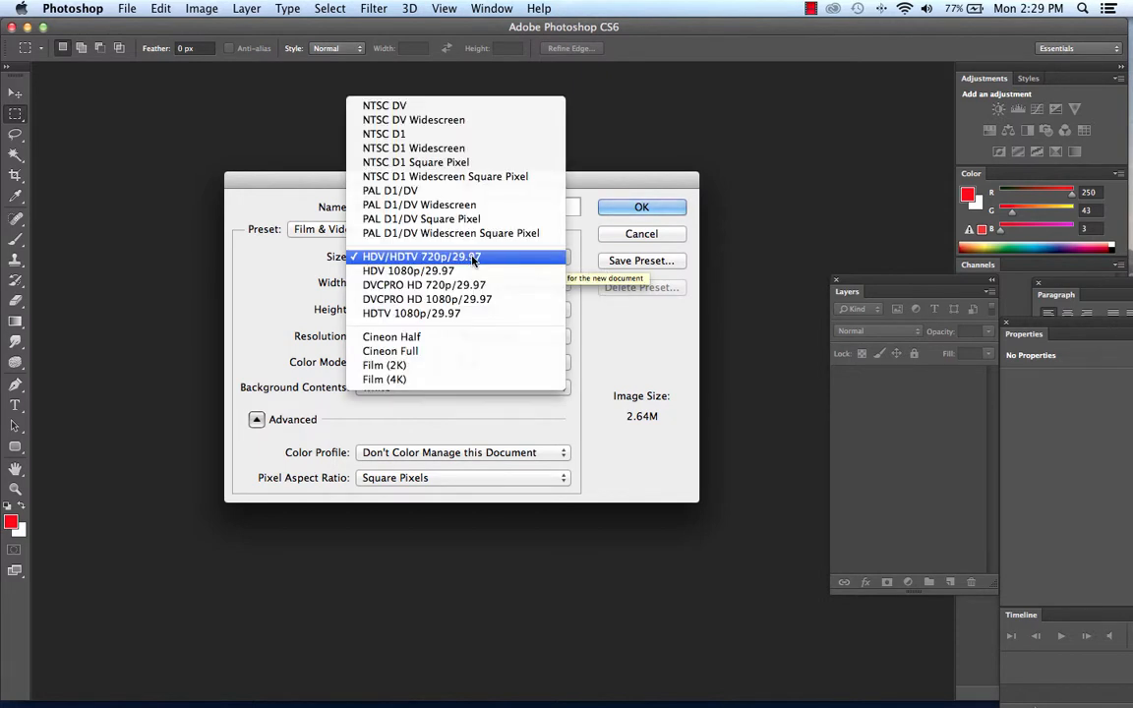
left_click(471, 312)
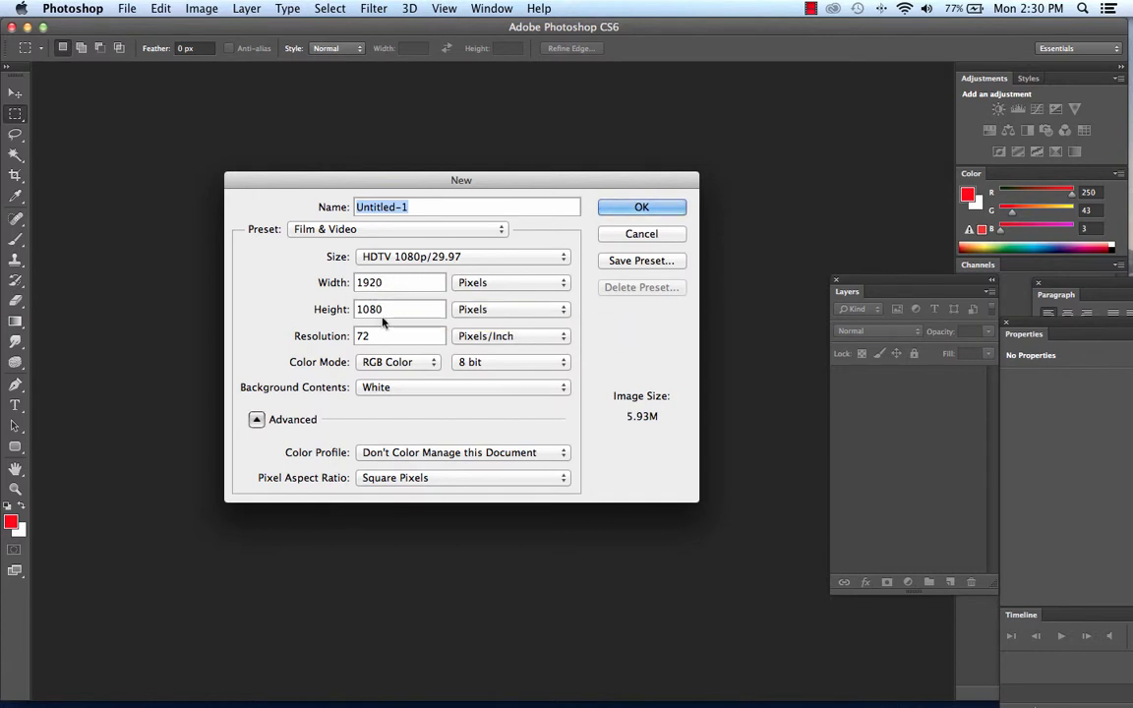
left_click(448, 258)
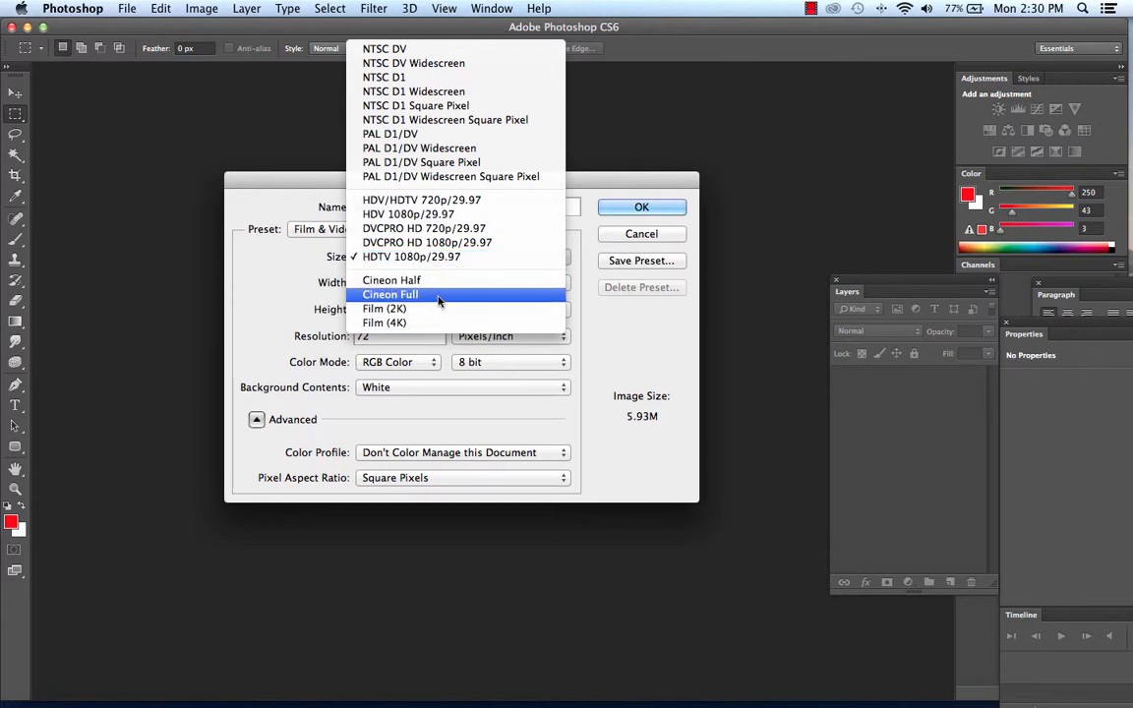
left_click(439, 298)
left_click(471, 257)
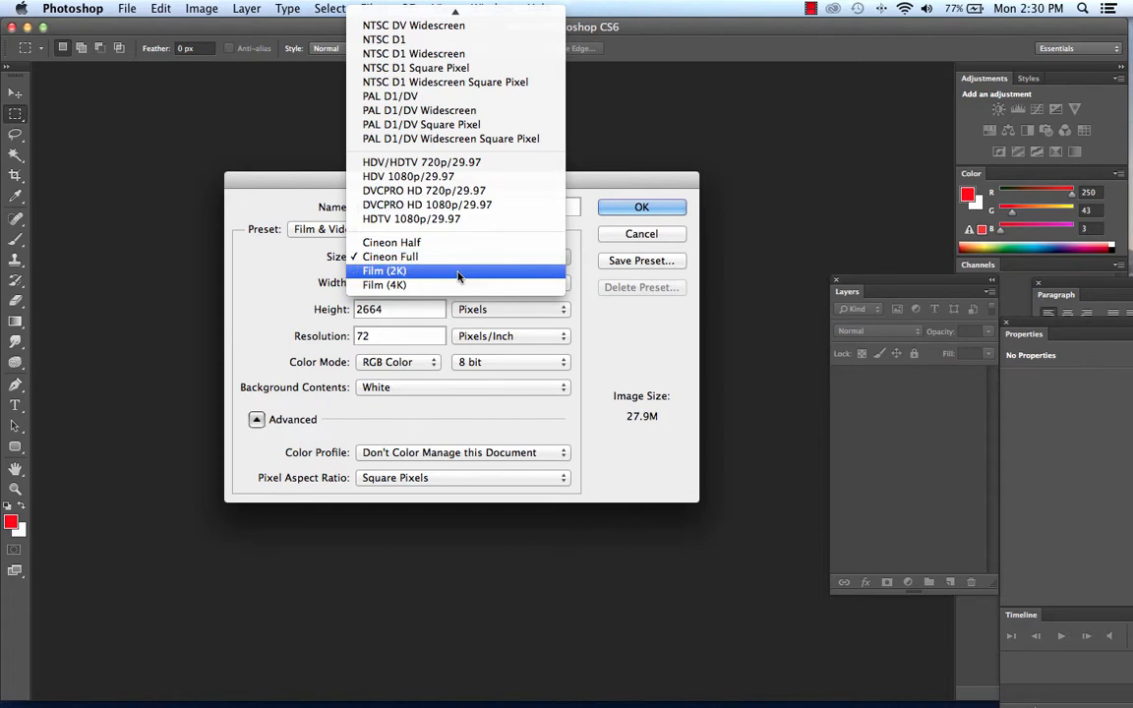
left_click(457, 276)
left_click(467, 260)
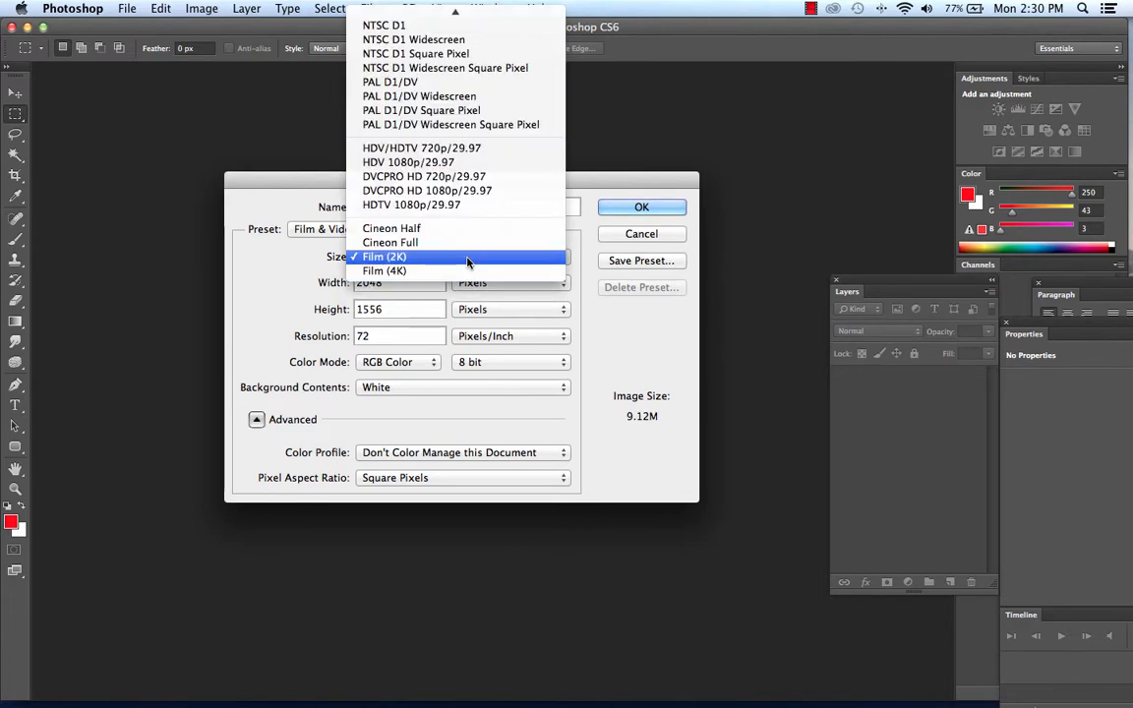
left_click(465, 273)
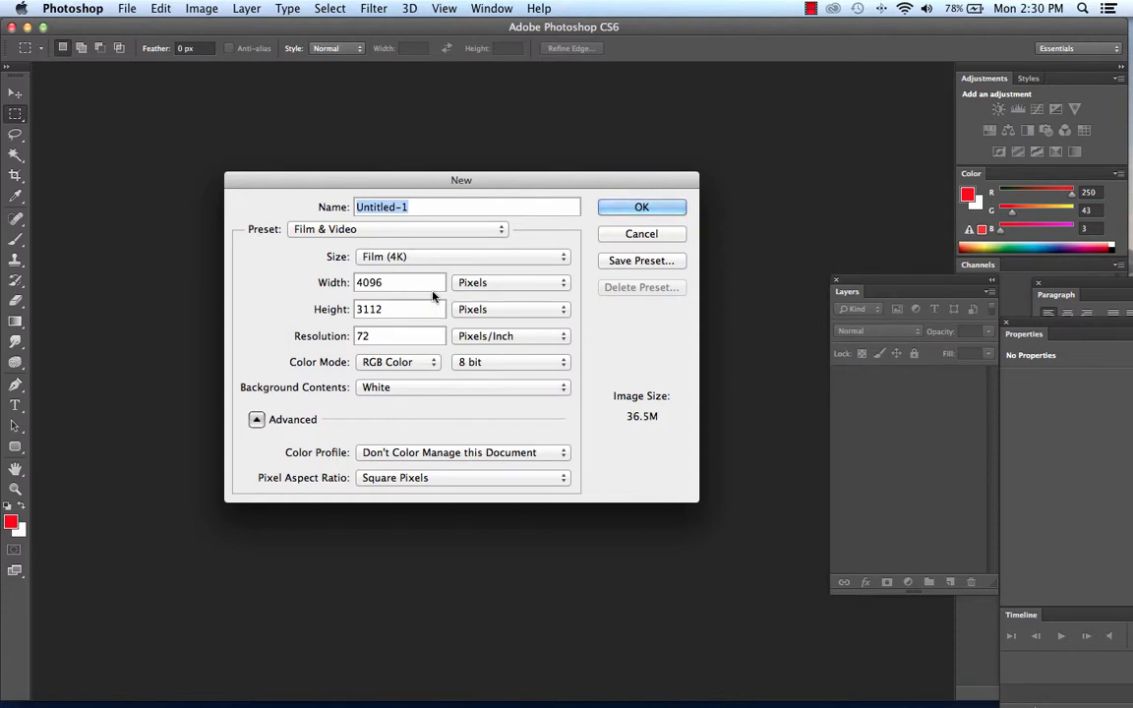
Create the new document at the HDTV 1080p/29.97 size with transparent background contents.
left_click(448, 258)
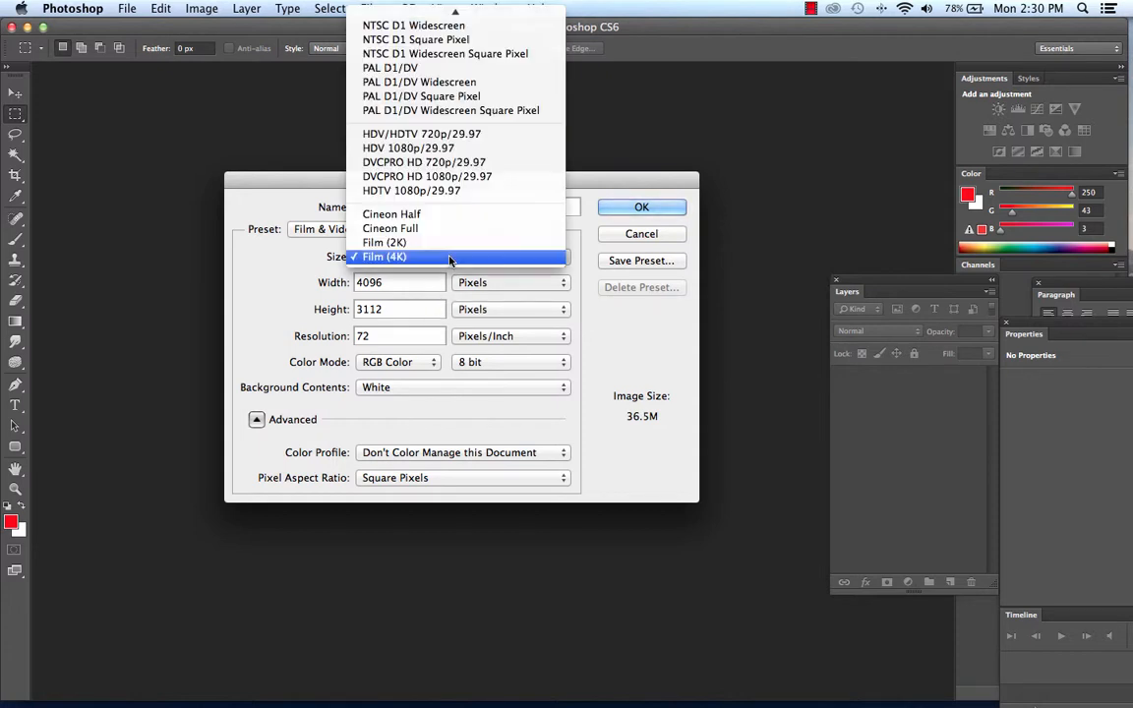
left_click(469, 191)
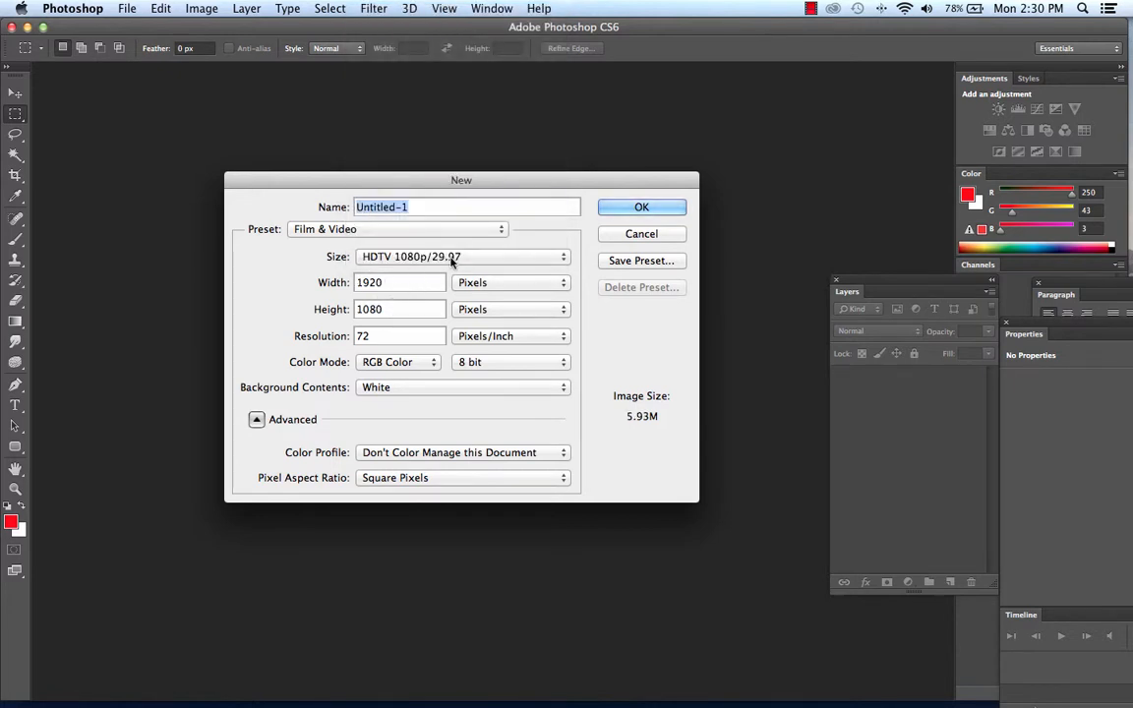
left_click(360, 388)
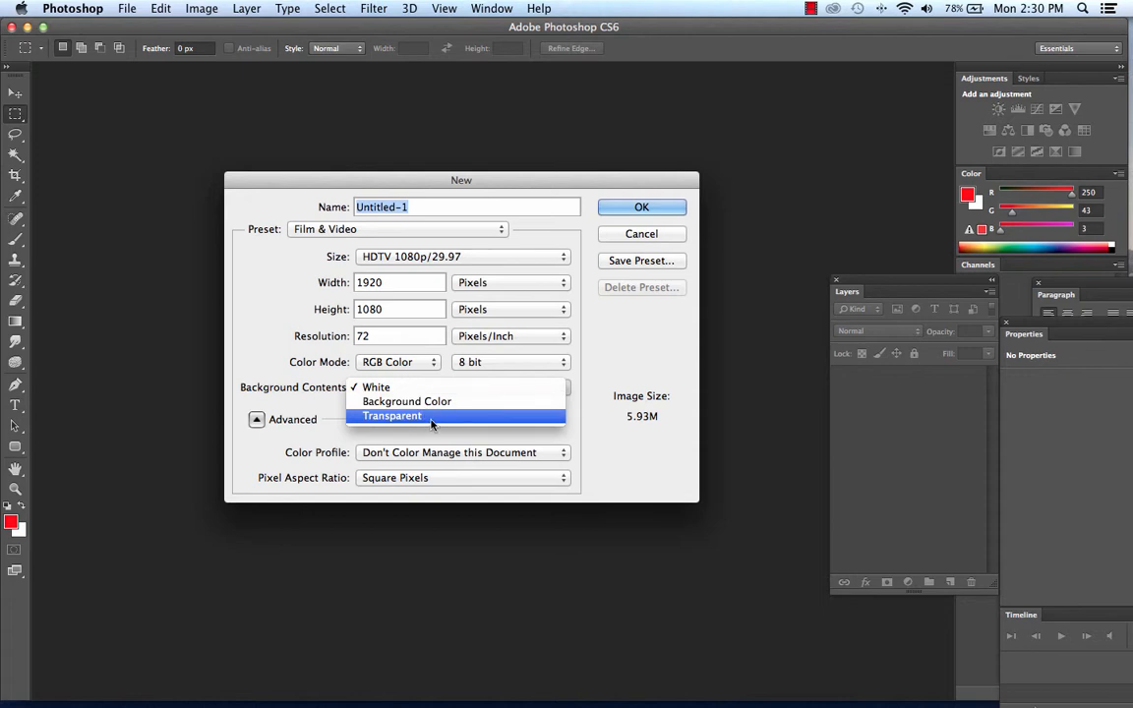
left_click(430, 417)
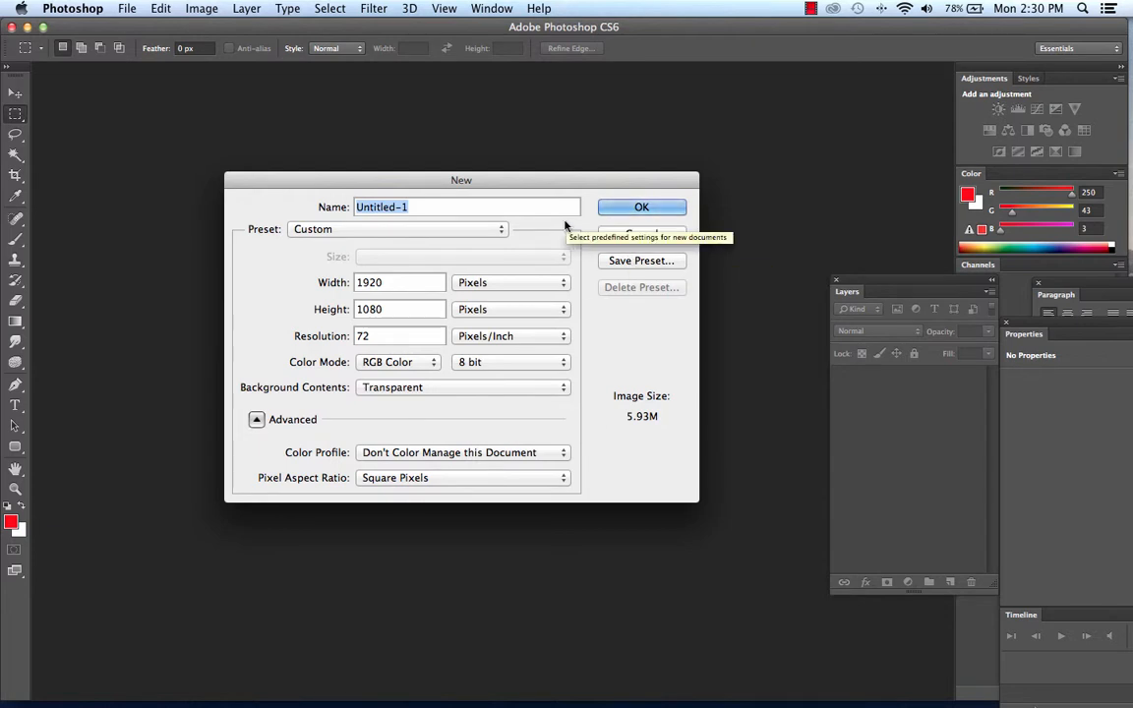
left_click(658, 211)
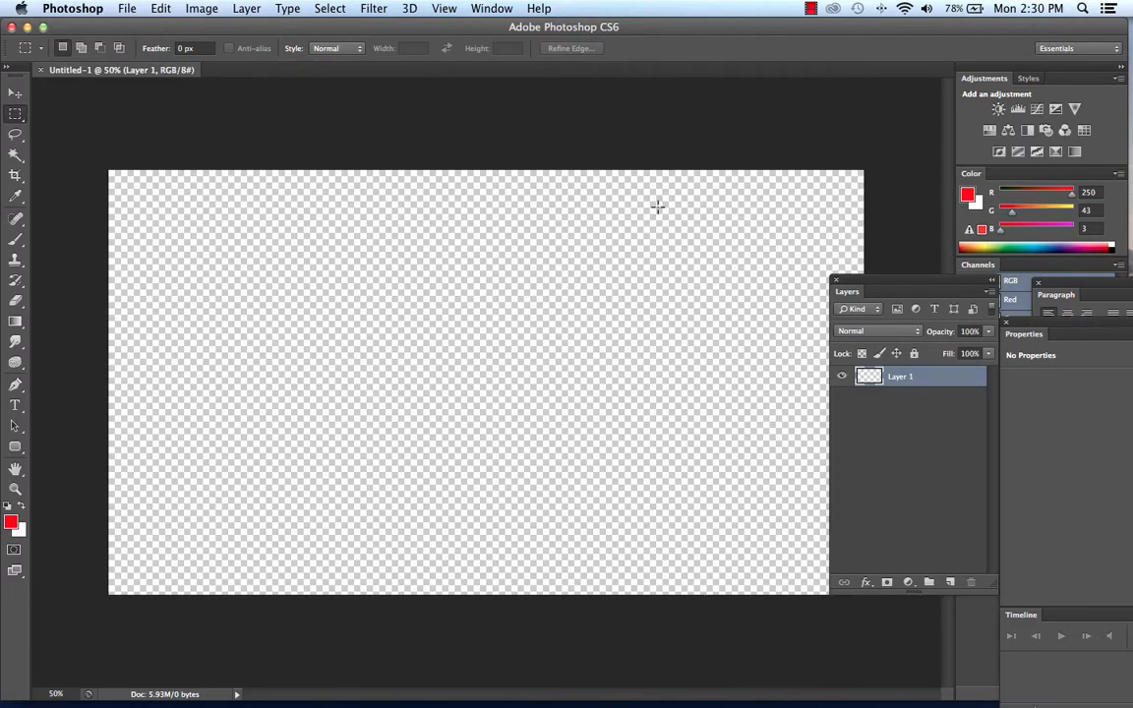
Move the floating Layers panel off the canvas so the whole document area is uncovered.
left_click_drag(847, 291, 903, 269)
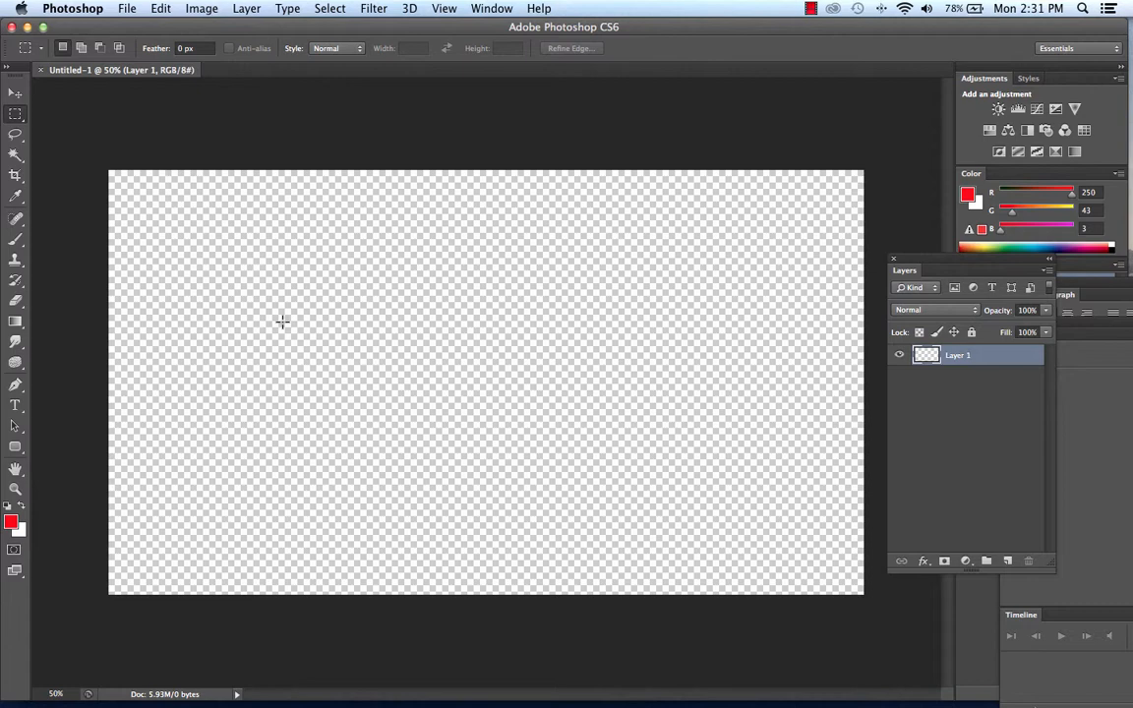
left_click(126, 8)
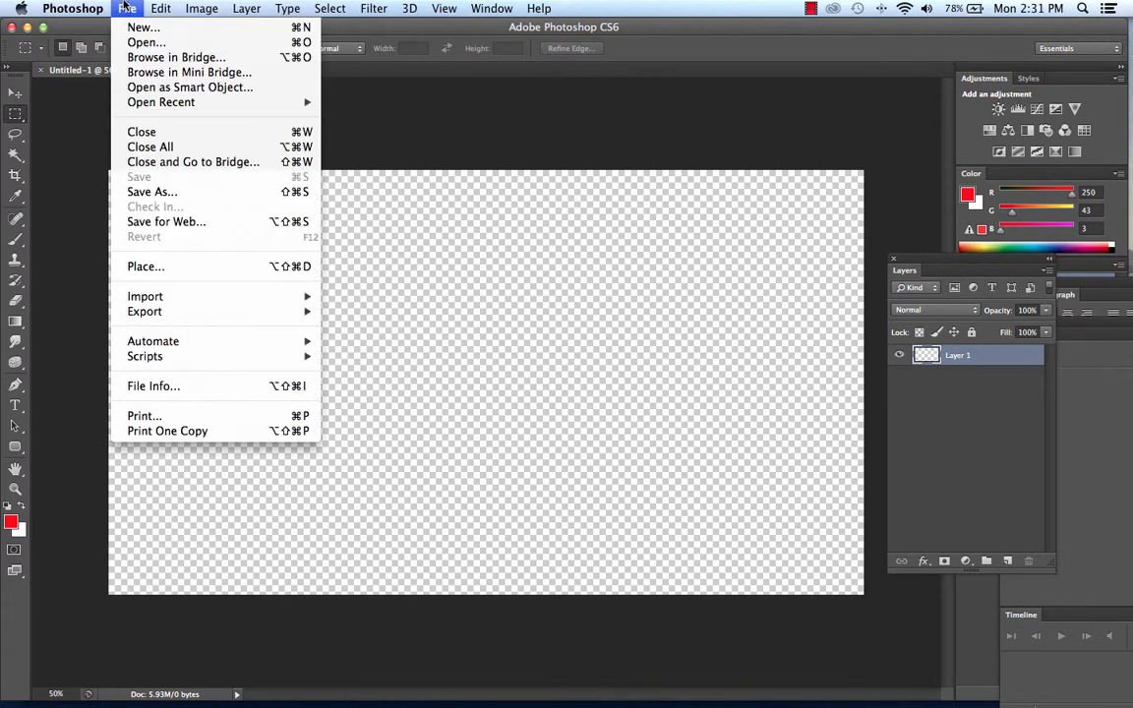
left_click(125, 8)
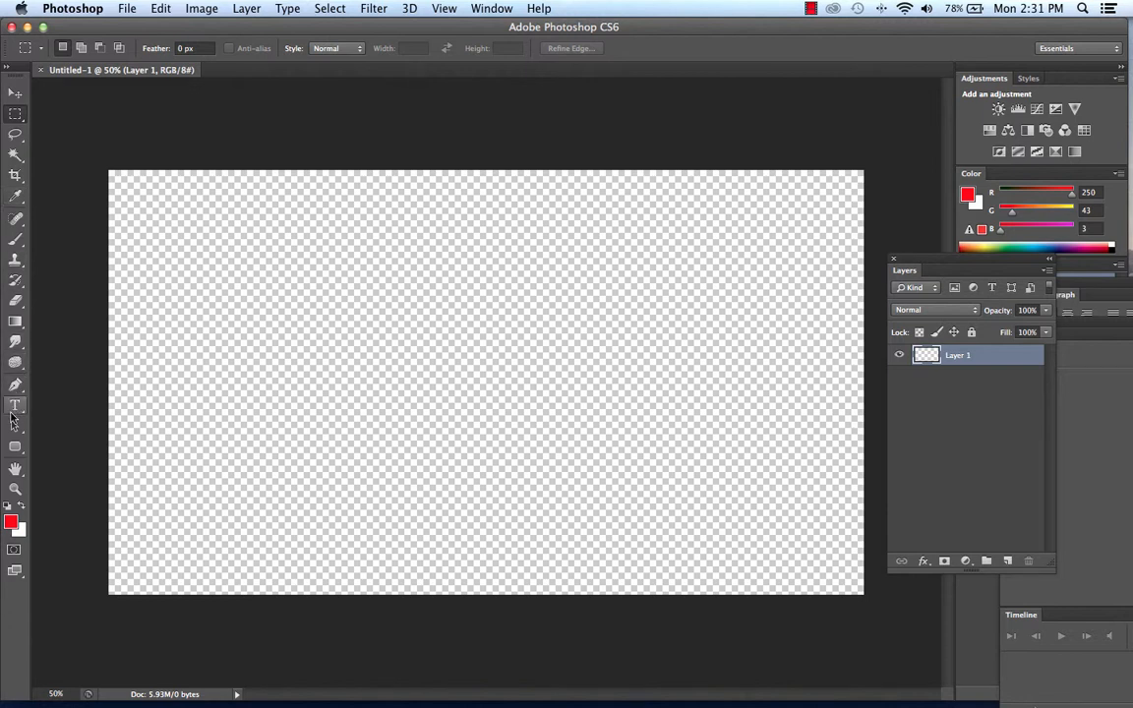
Add a horizontal text line reading "Driving in South Bogata" in the upper middle area of the canvas.
left_click(15, 406)
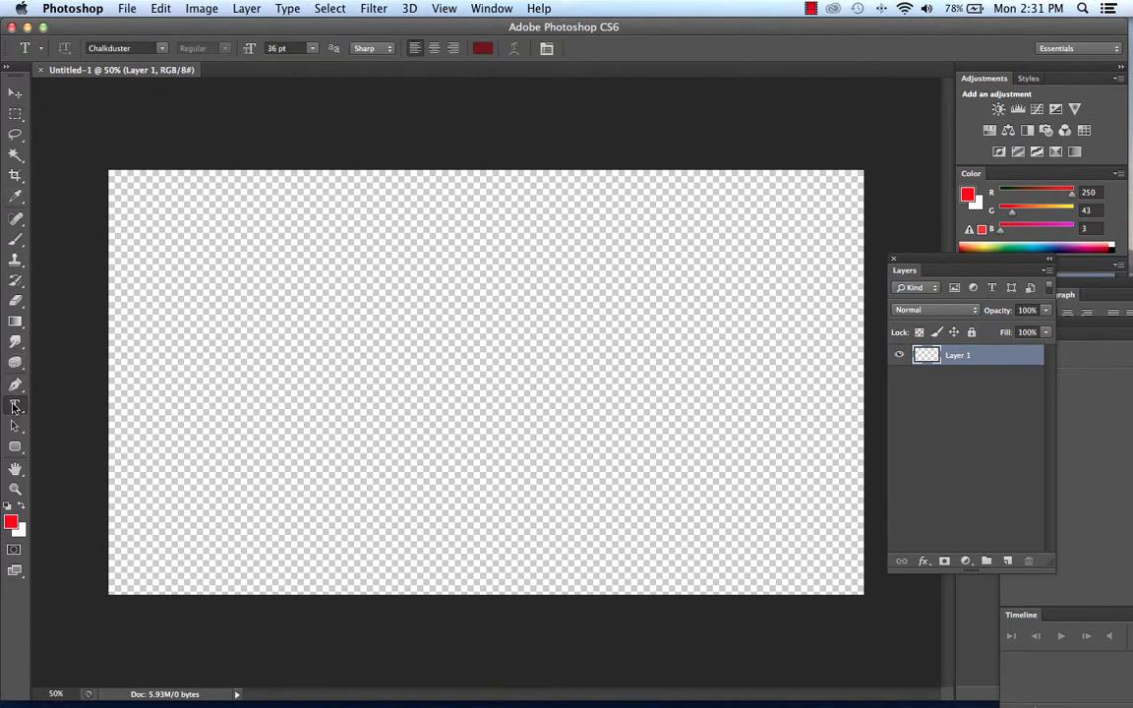
left_click(281, 340)
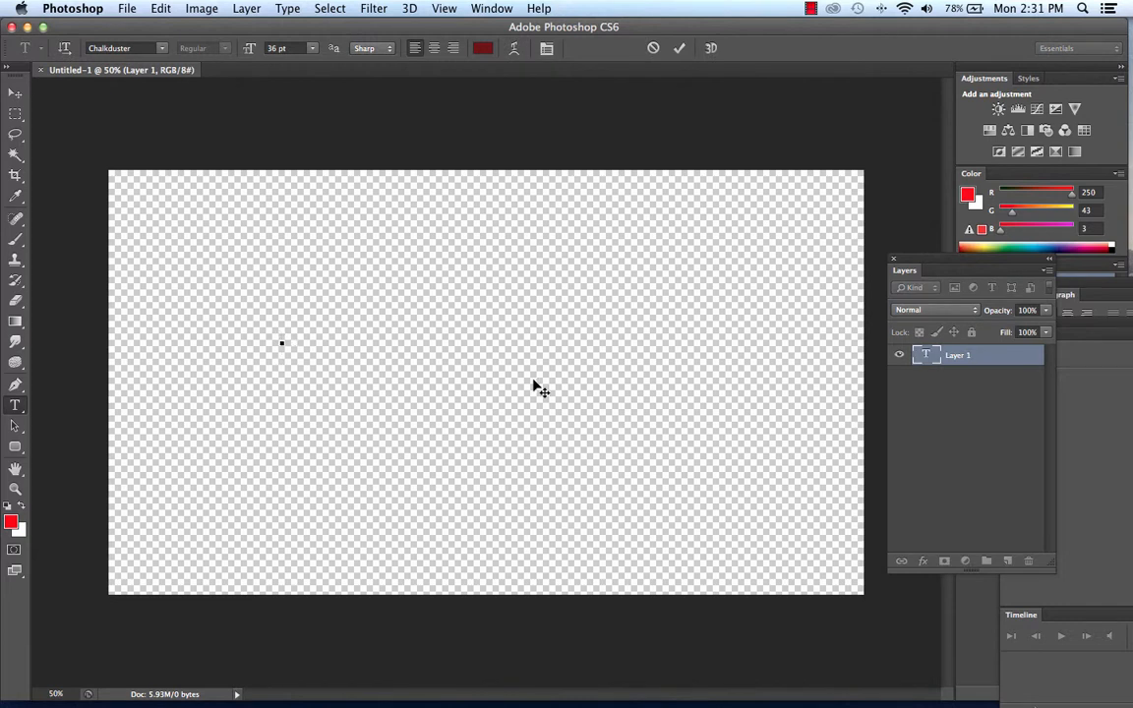
type("Dring")
key("BackSpace")
key("BackSpace")
key("BackSpace")
type("iving in South")
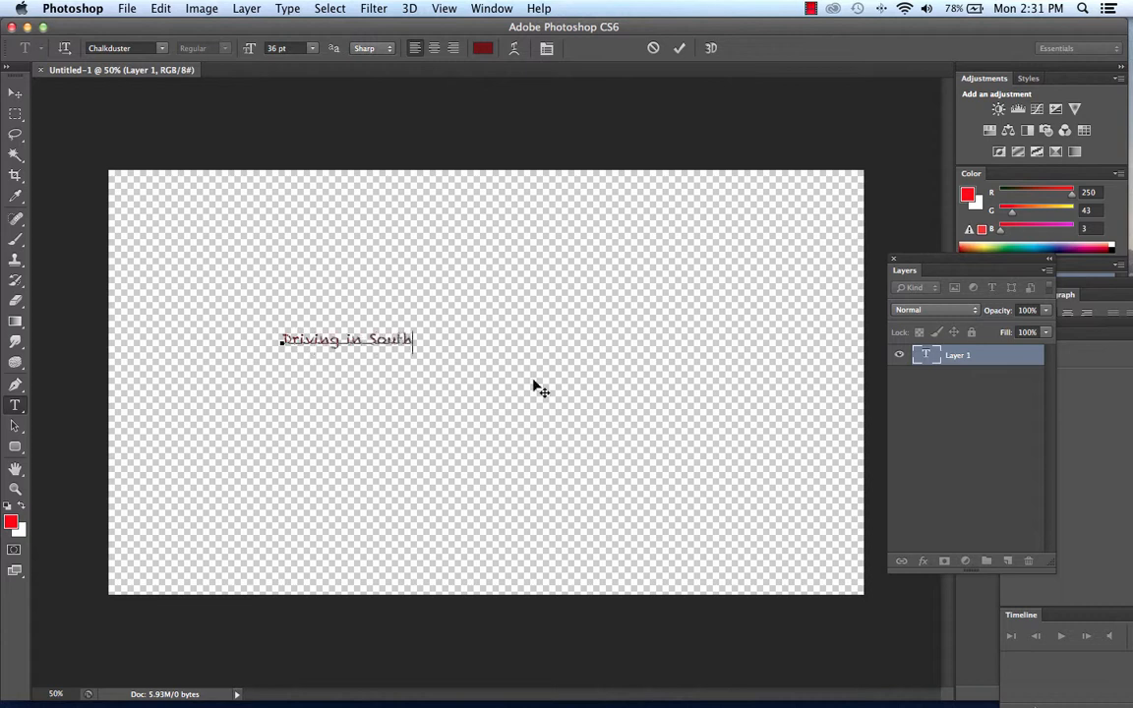
type(" Bogata")
Select the whole title text and look through the available font families.
left_click_drag(475, 340, 214, 327)
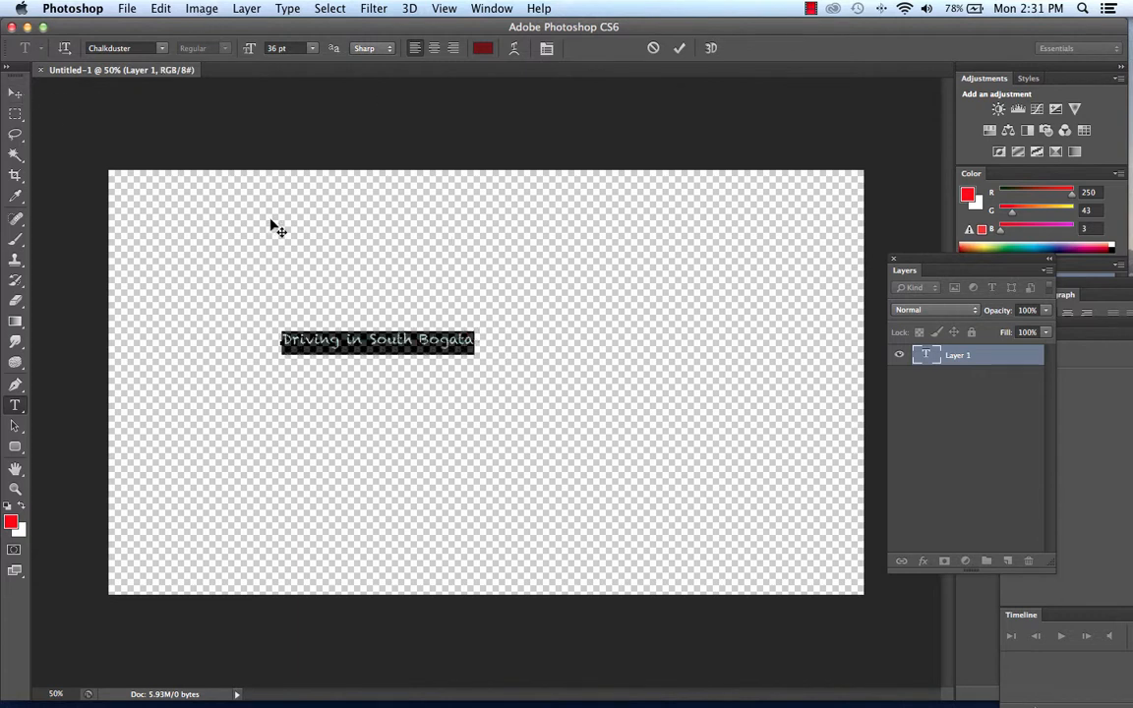
left_click(161, 47)
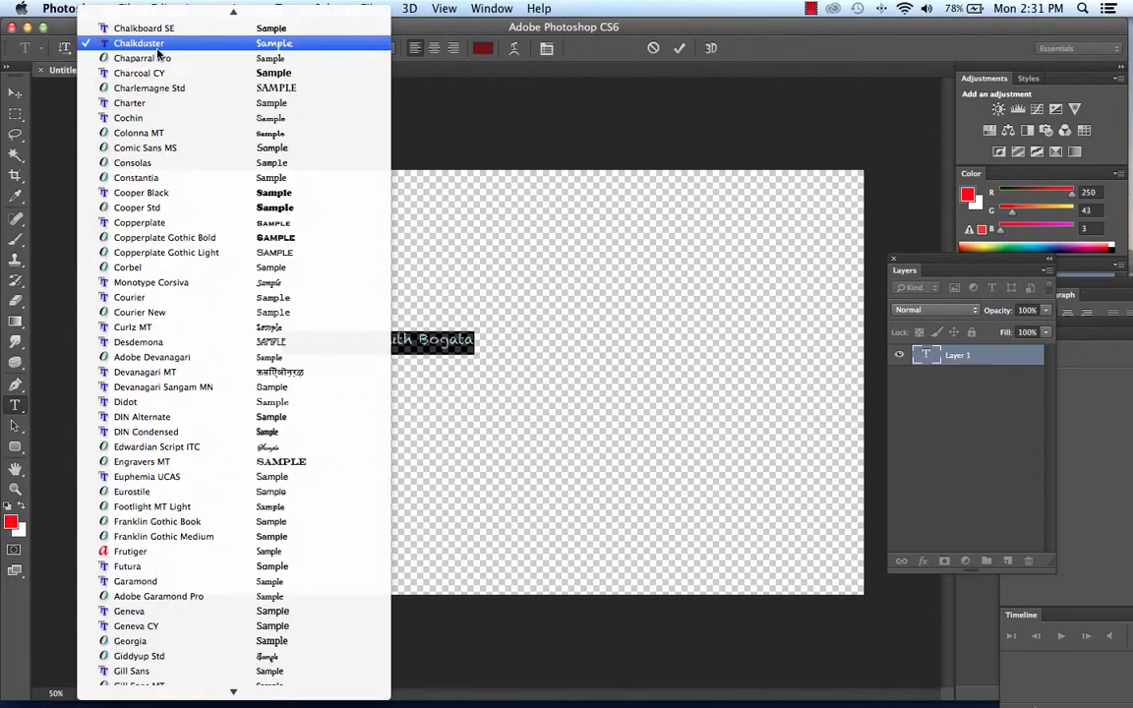
scroll(157, 56, "up", 10)
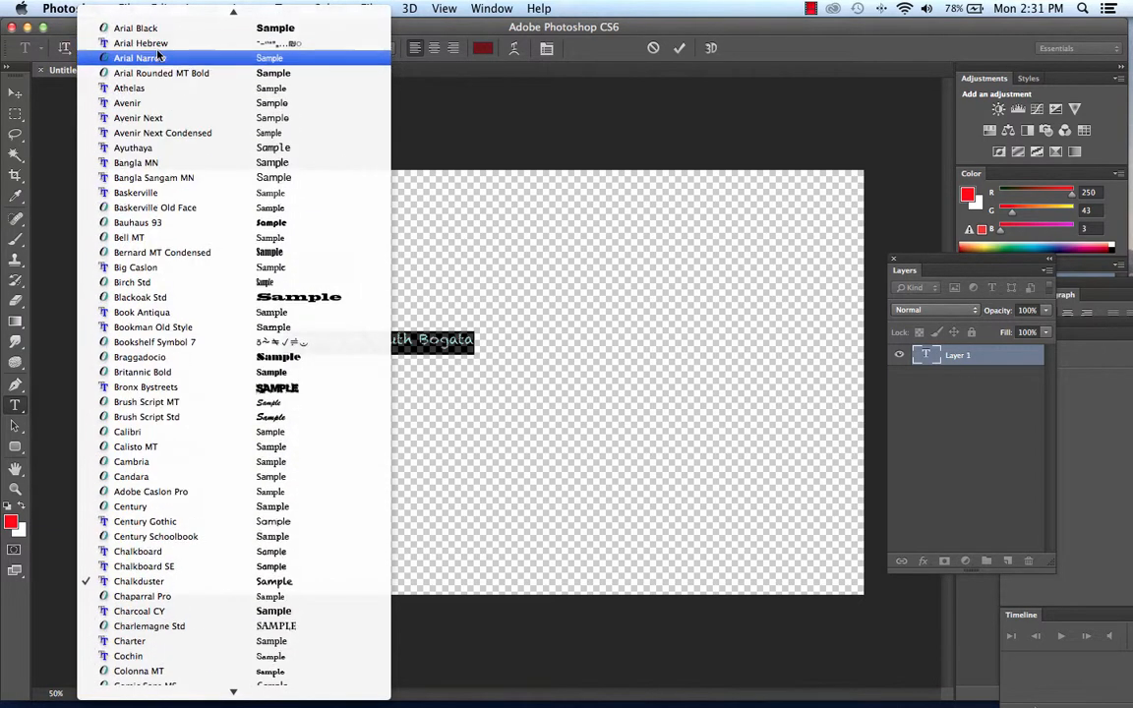
scroll(158, 56, "up", 4)
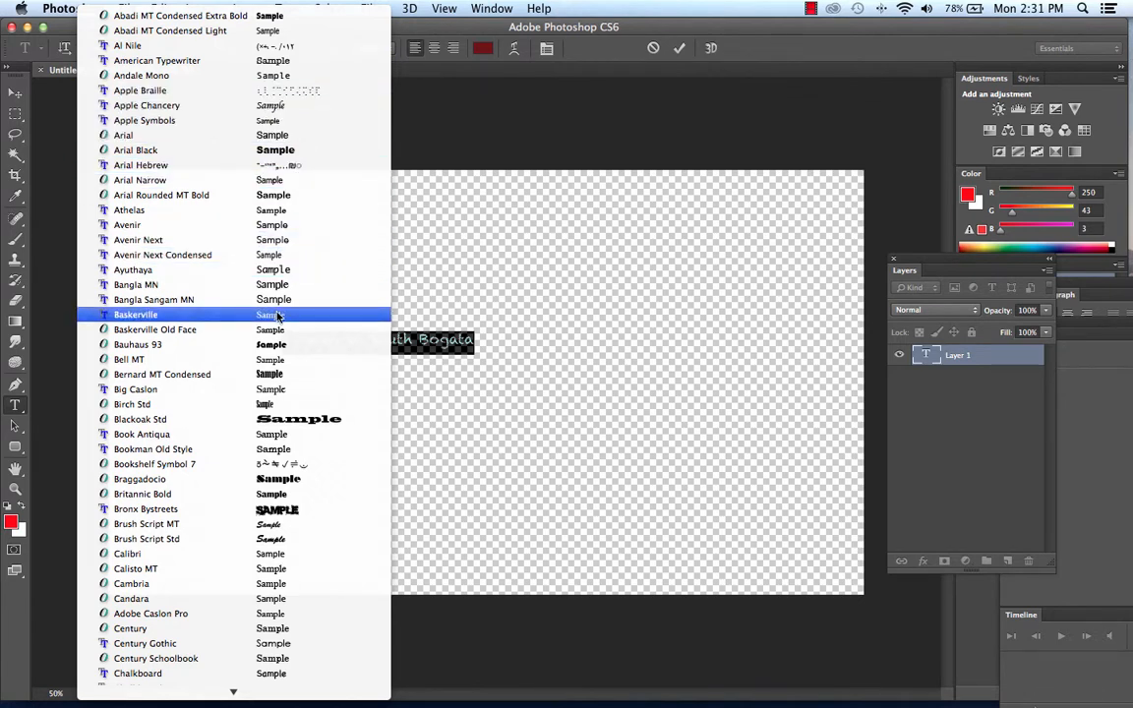
scroll(295, 312, "down", 5)
scroll(274, 321, "down", 10)
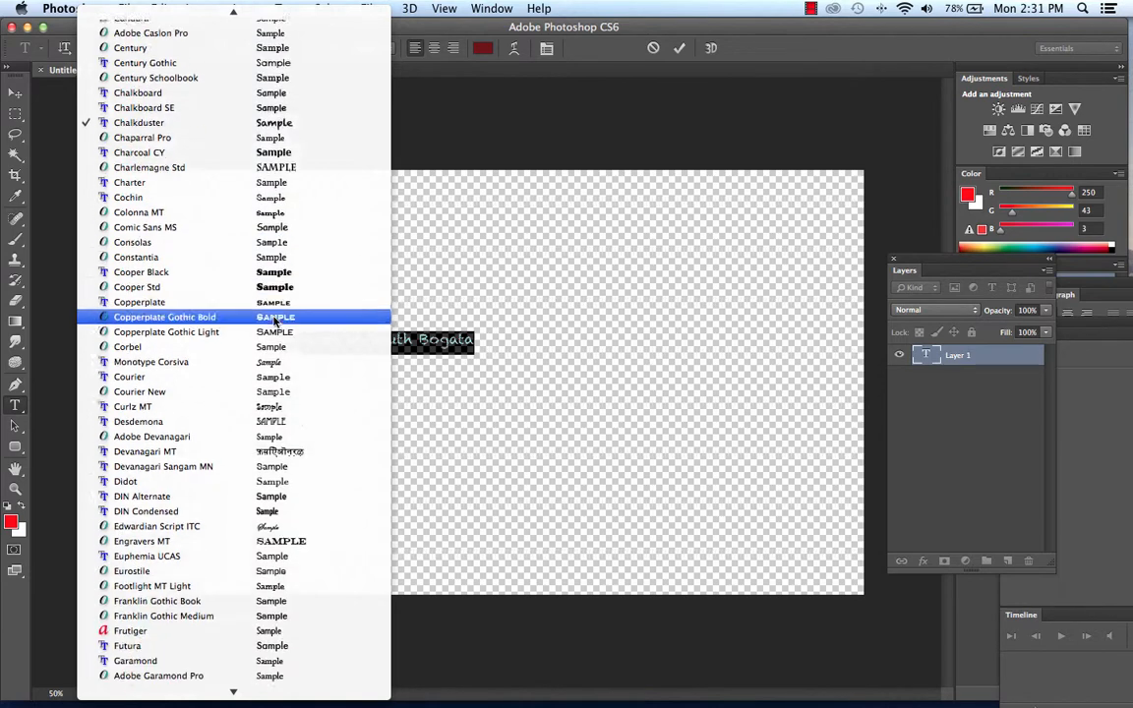
scroll(274, 320, "down", 2)
left_click(622, 511)
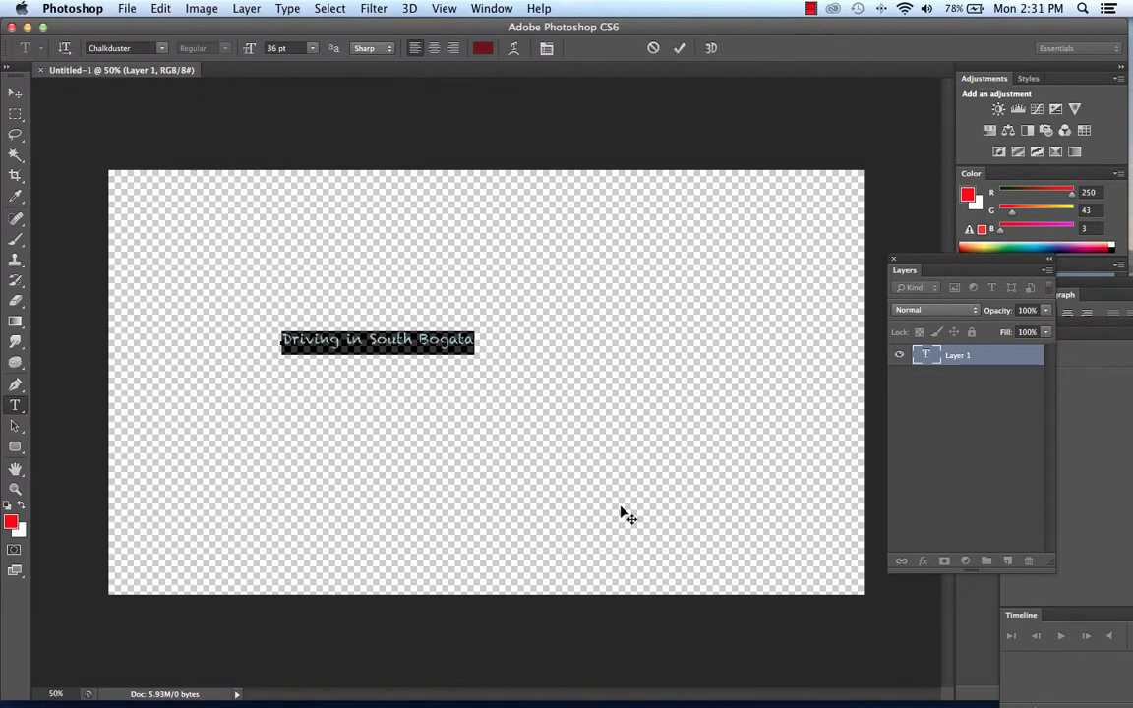
Shift the application window slightly and set the selected title text's font to Bronx Bystreets.
mouse_move(505, 705)
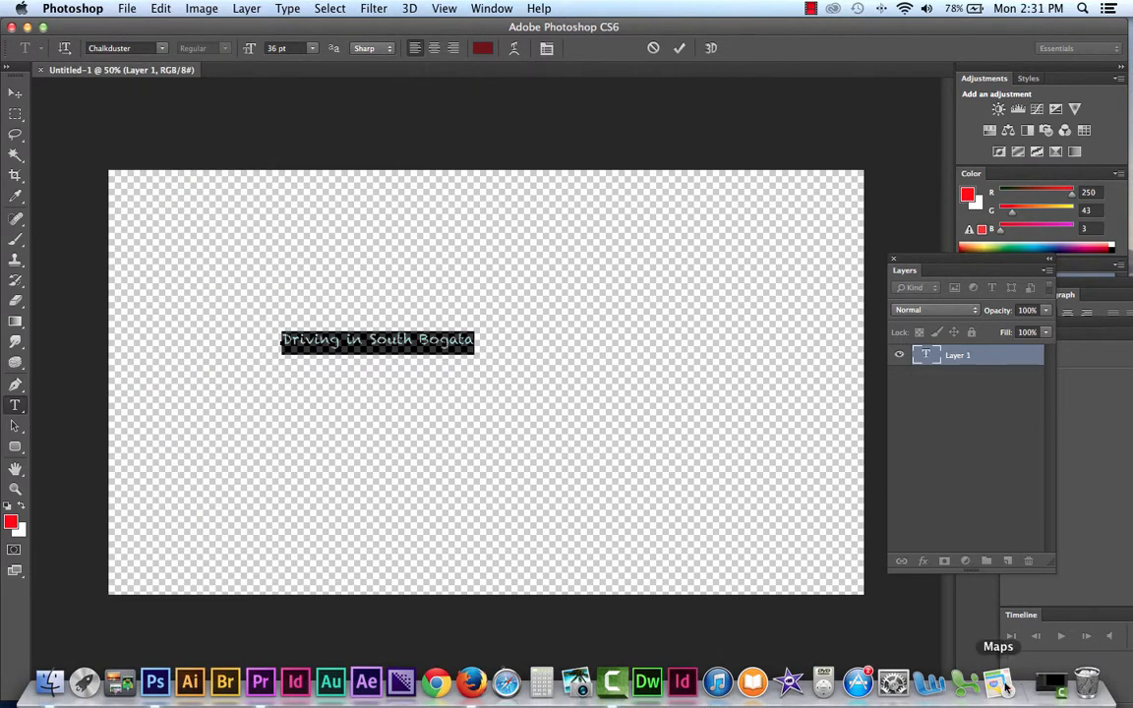
mouse_move(334, 29)
left_mouse_down()
mouse_move(391, 409)
mouse_move(334, 29)
left_mouse_up()
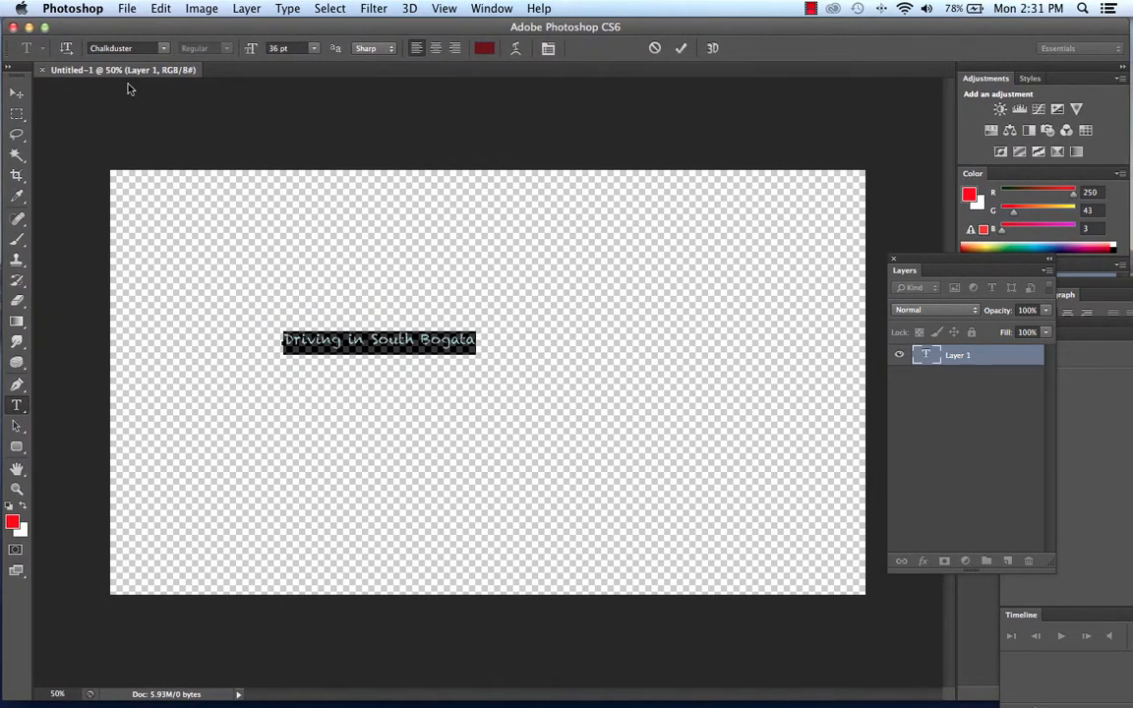
left_click(157, 48)
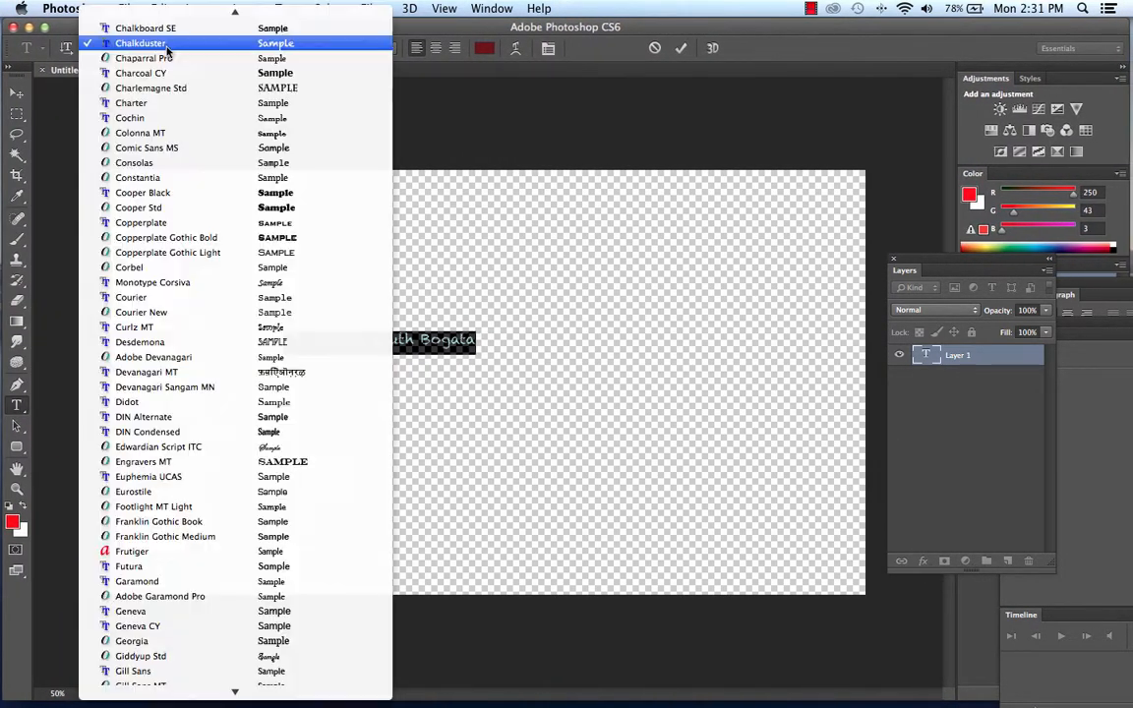
scroll(172, 118, "up", 5)
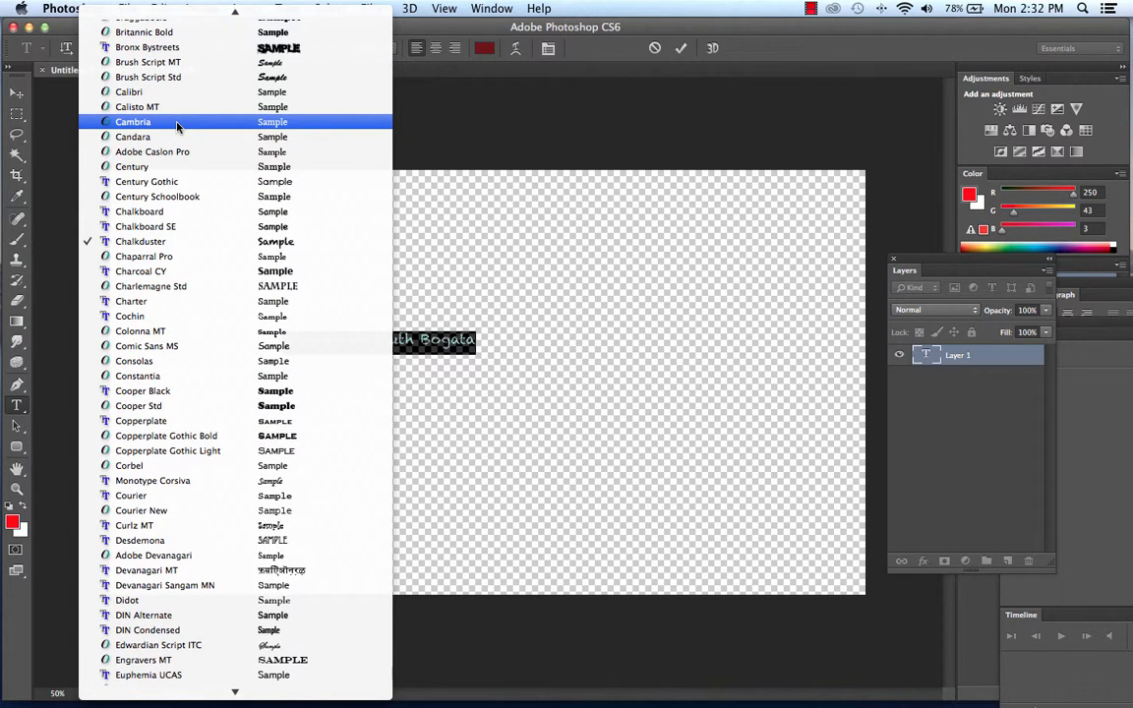
left_click(220, 48)
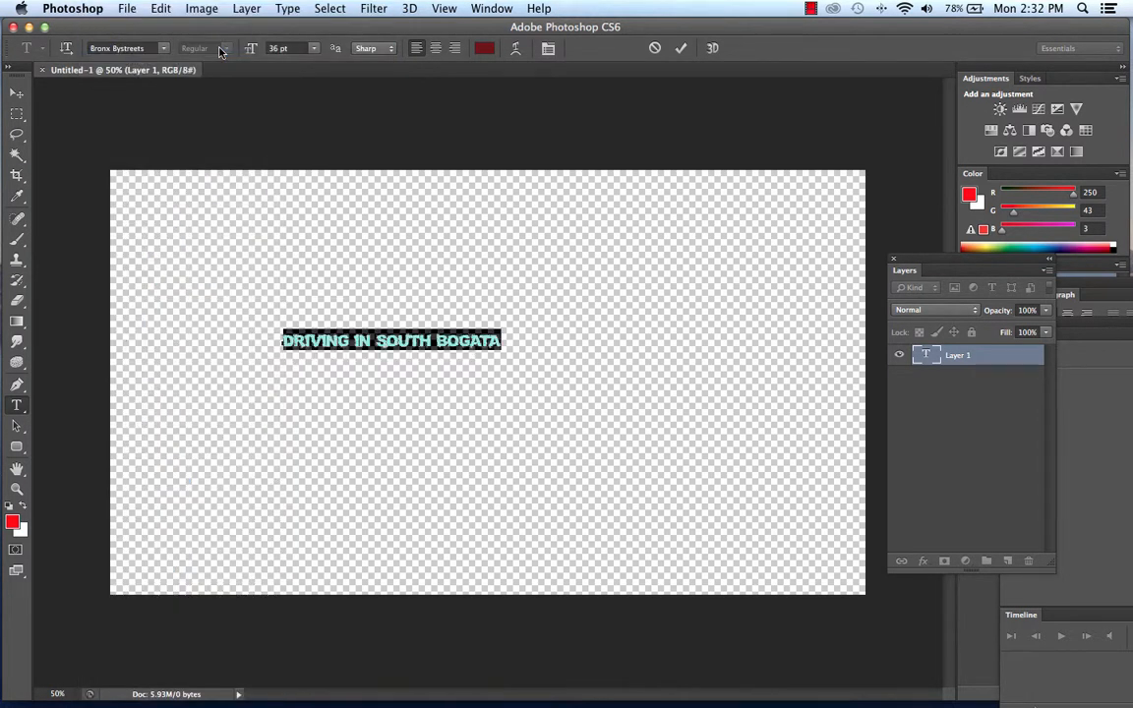
Scale the title text to about 279% width and 602% height, place it slightly above the canvas centre, and apply the transformation.
left_click(16, 92)
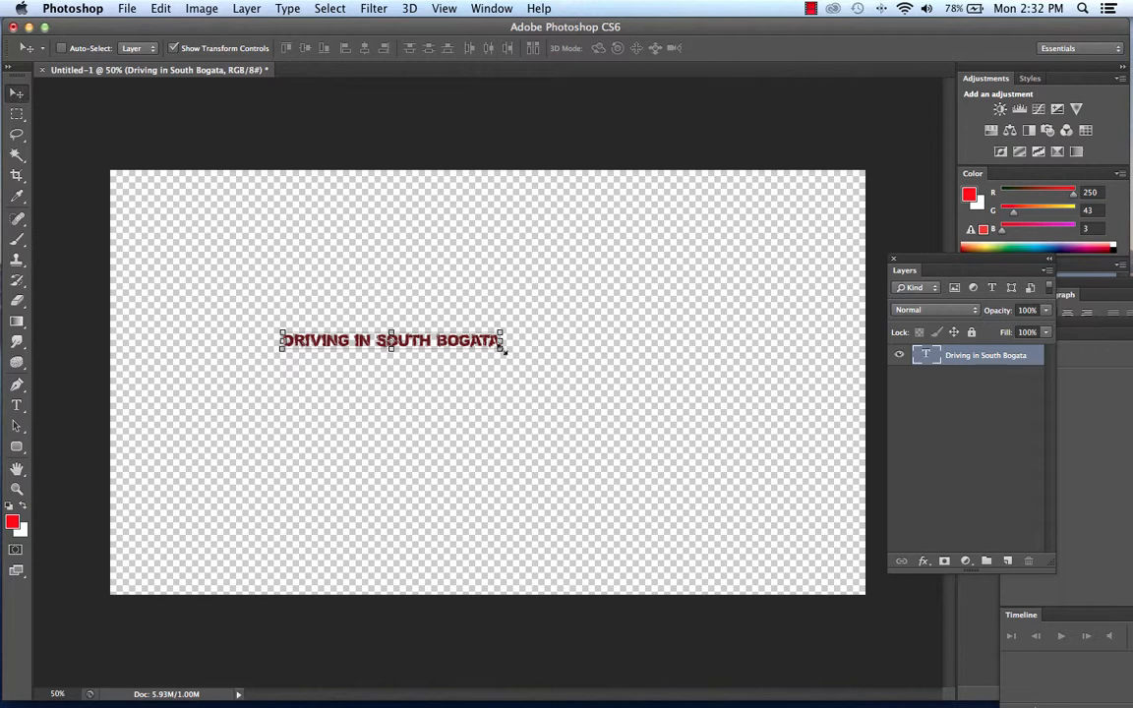
left_click_drag(502, 349, 803, 449)
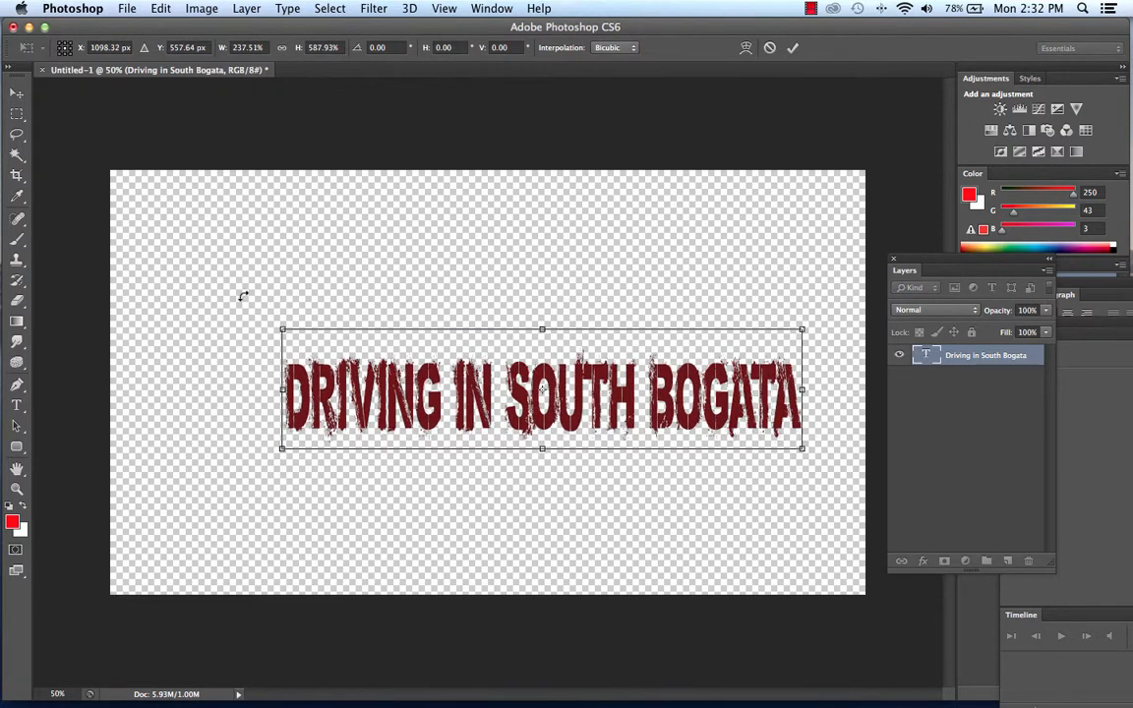
left_click_drag(279, 328, 192, 313)
left_click_drag(553, 432, 557, 403)
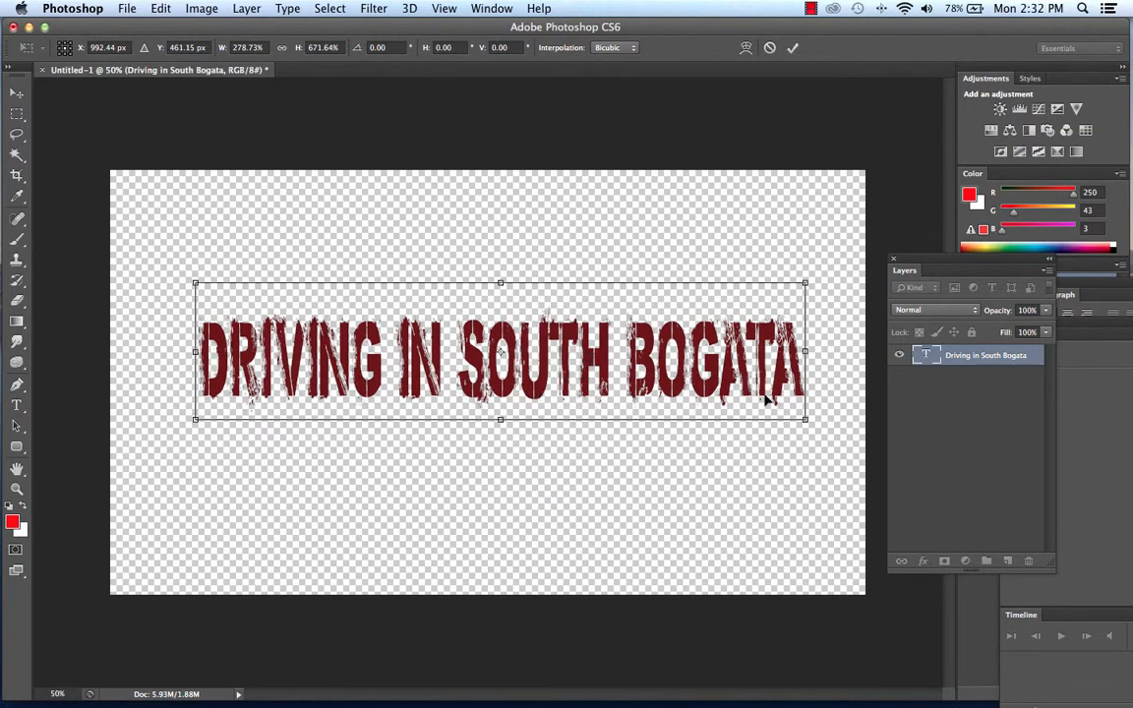
left_click_drag(501, 283, 500, 296)
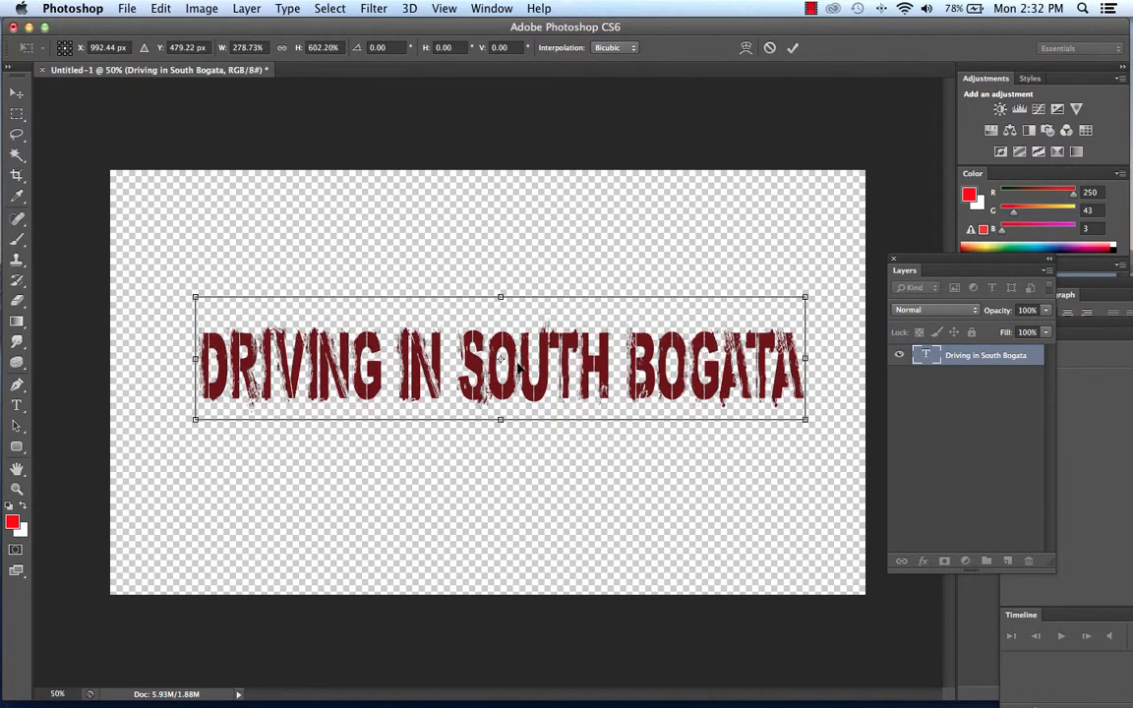
left_click_drag(514, 359, 511, 349)
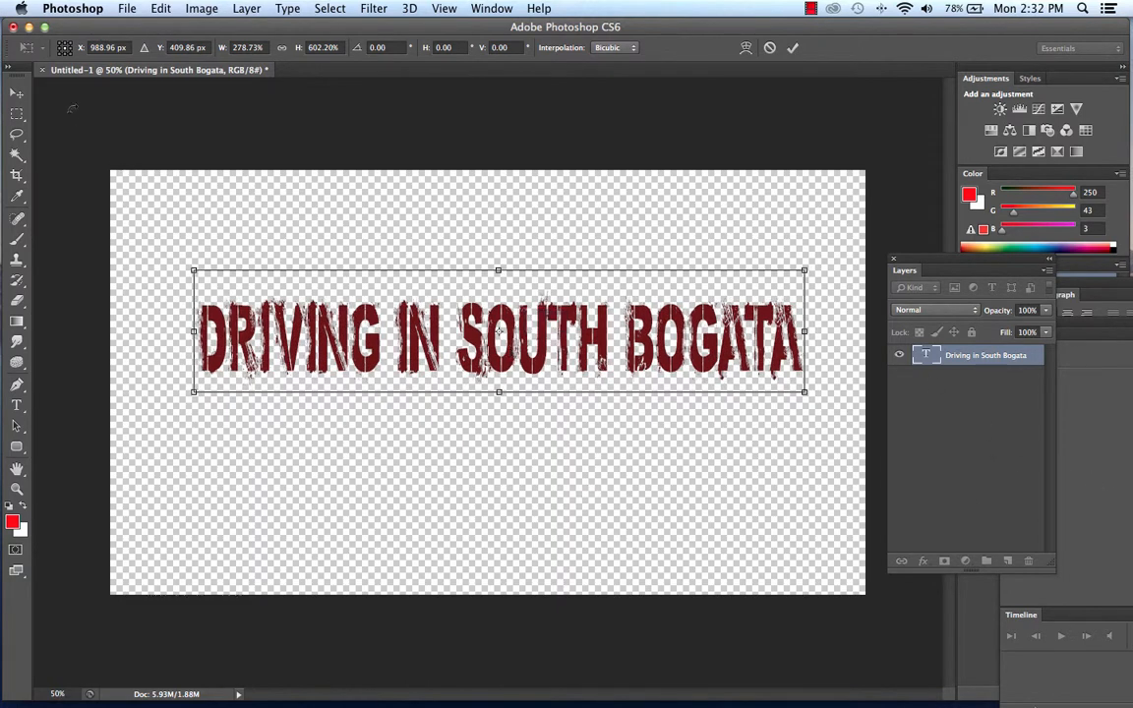
left_click(20, 96)
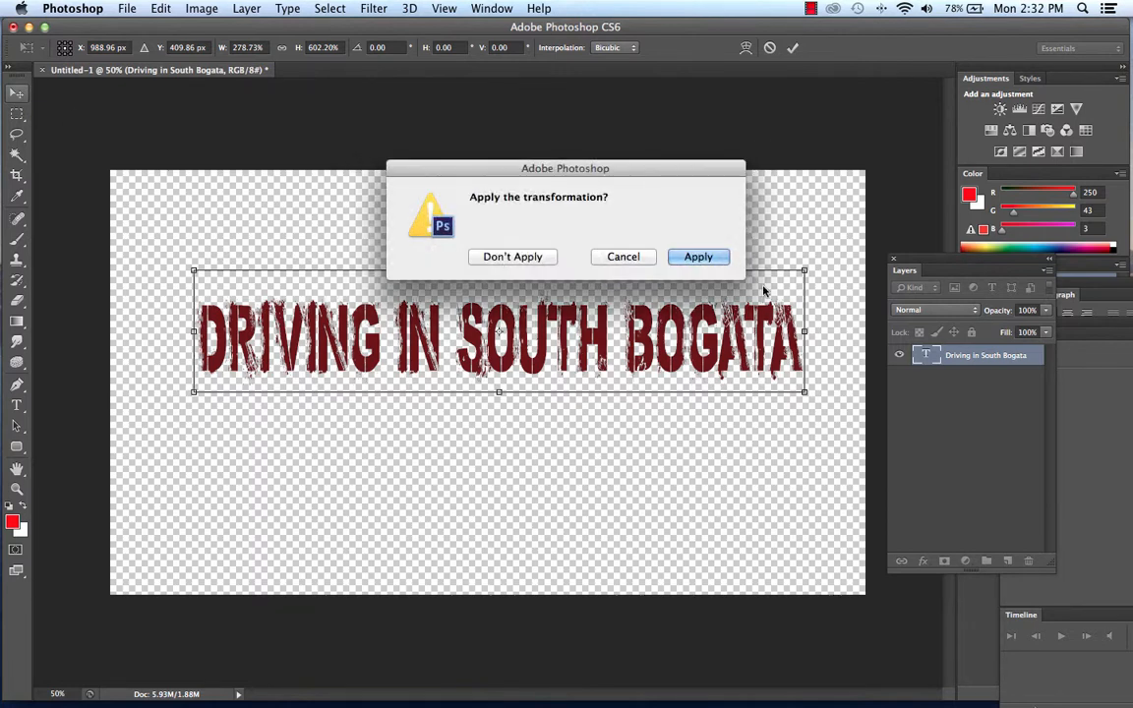
left_click(711, 258)
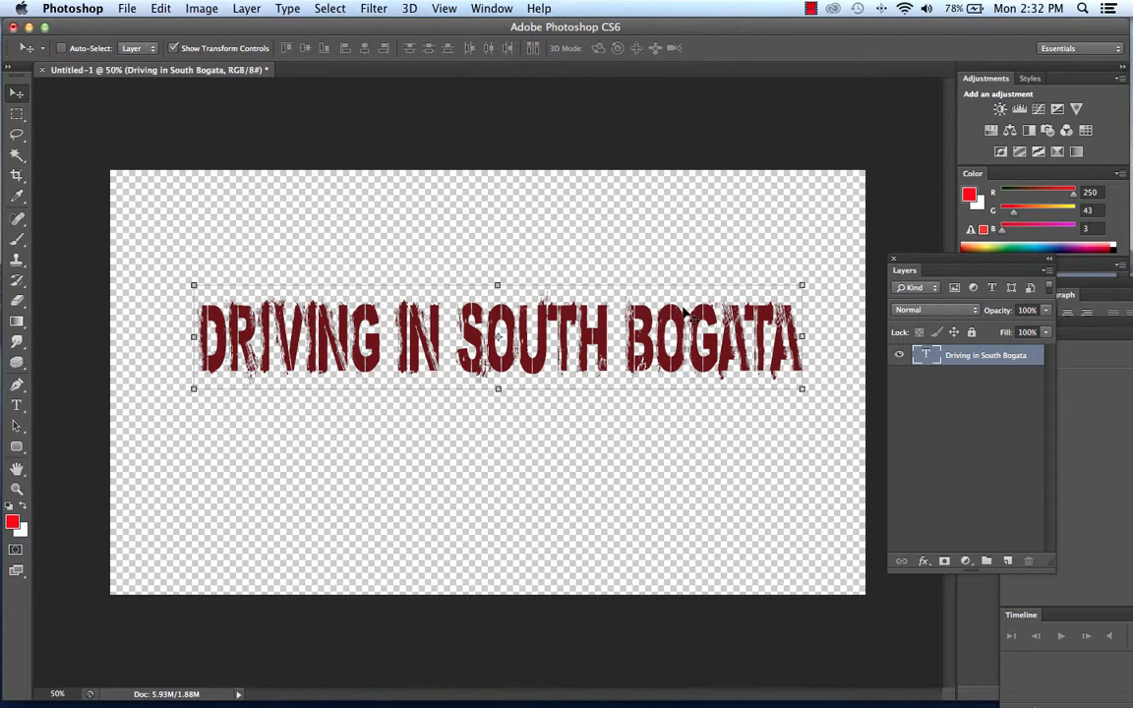
Nudge the title slightly down on the canvas and set the foreground color to the orange-red #eb5436.
left_click_drag(666, 325, 647, 344)
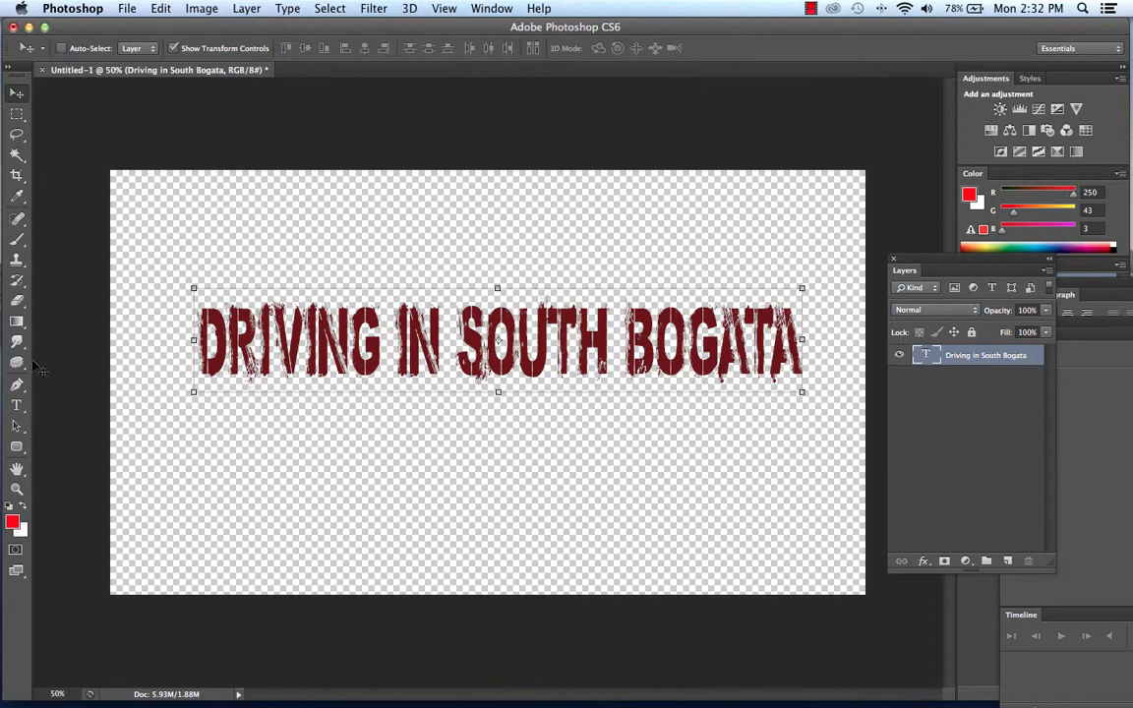
left_click(11, 522)
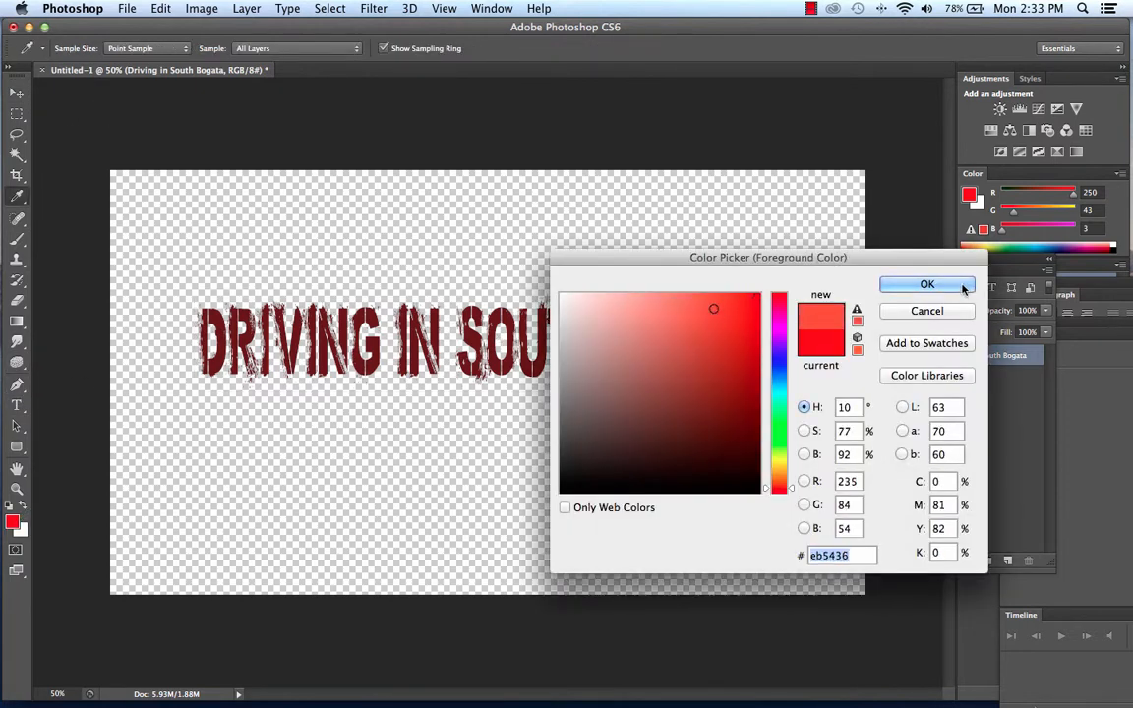
left_click(927, 284)
key("v")
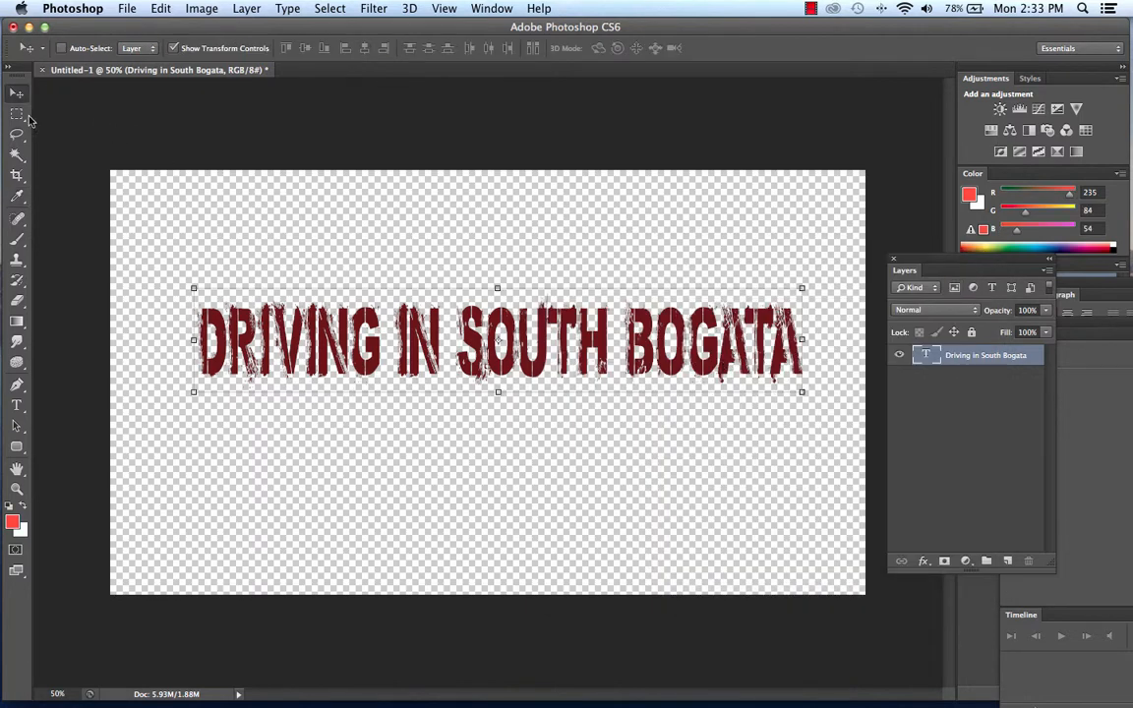
Change the title text's own color to a brighter red.
left_click(16, 406)
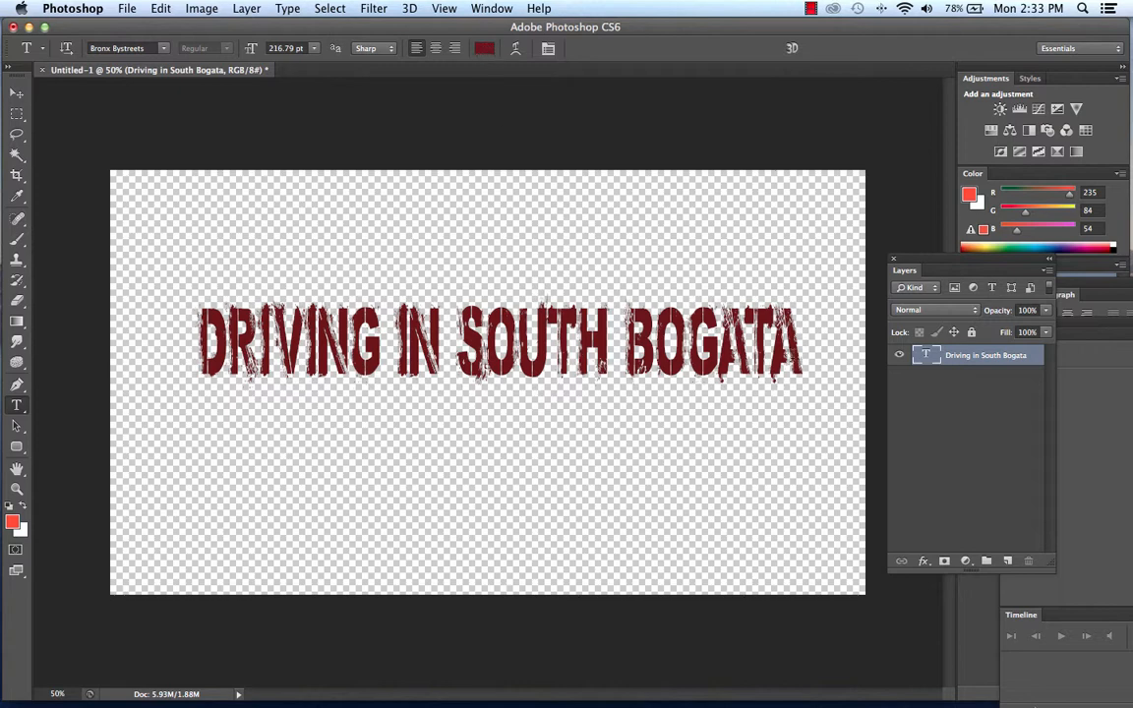
left_click(21, 94)
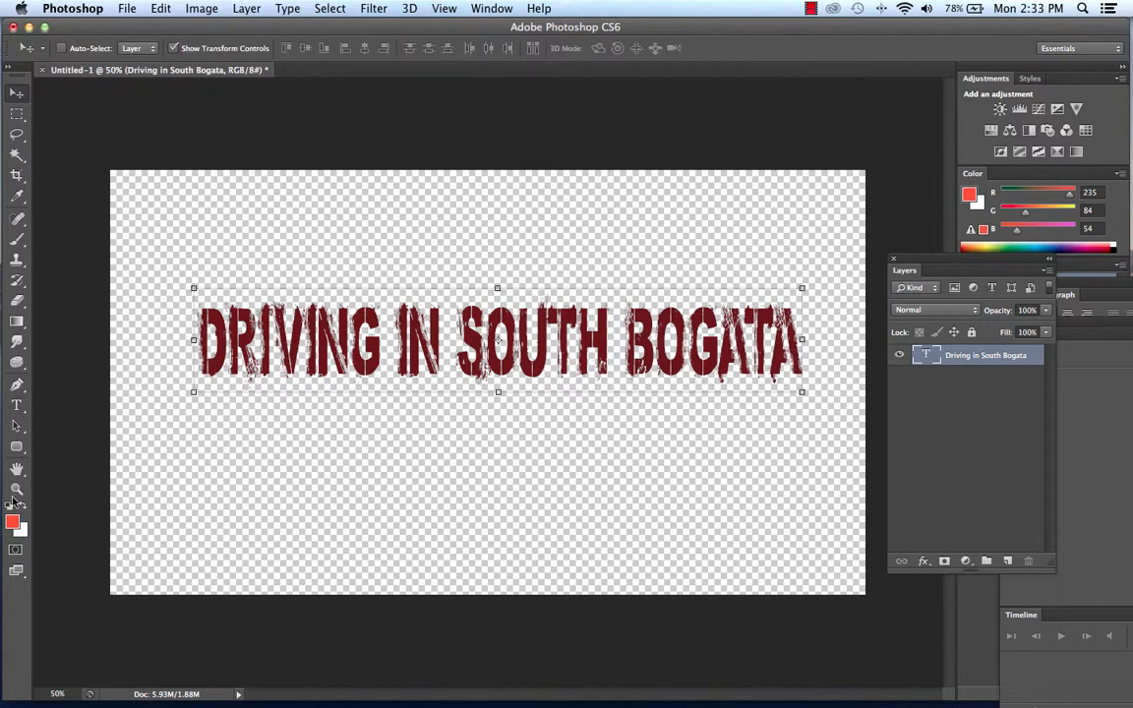
left_click(17, 406)
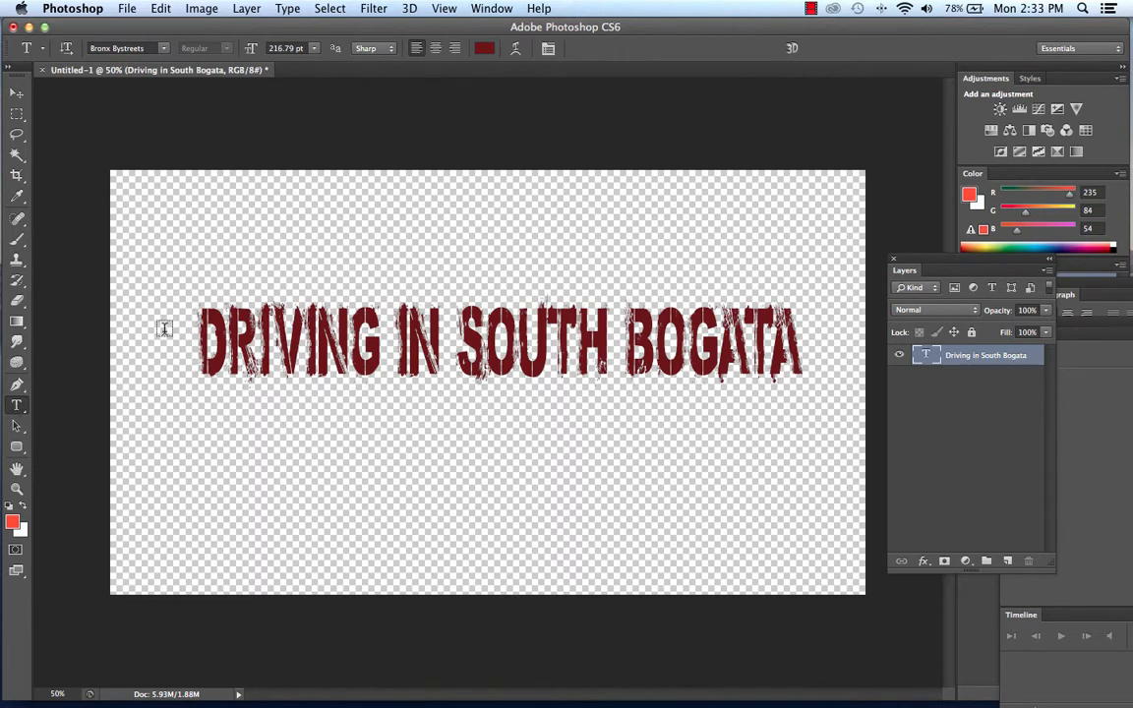
left_click(483, 49)
mouse_move(707, 366)
left_mouse_down()
mouse_move(726, 313)
mouse_move(708, 344)
left_mouse_up()
left_click(942, 285)
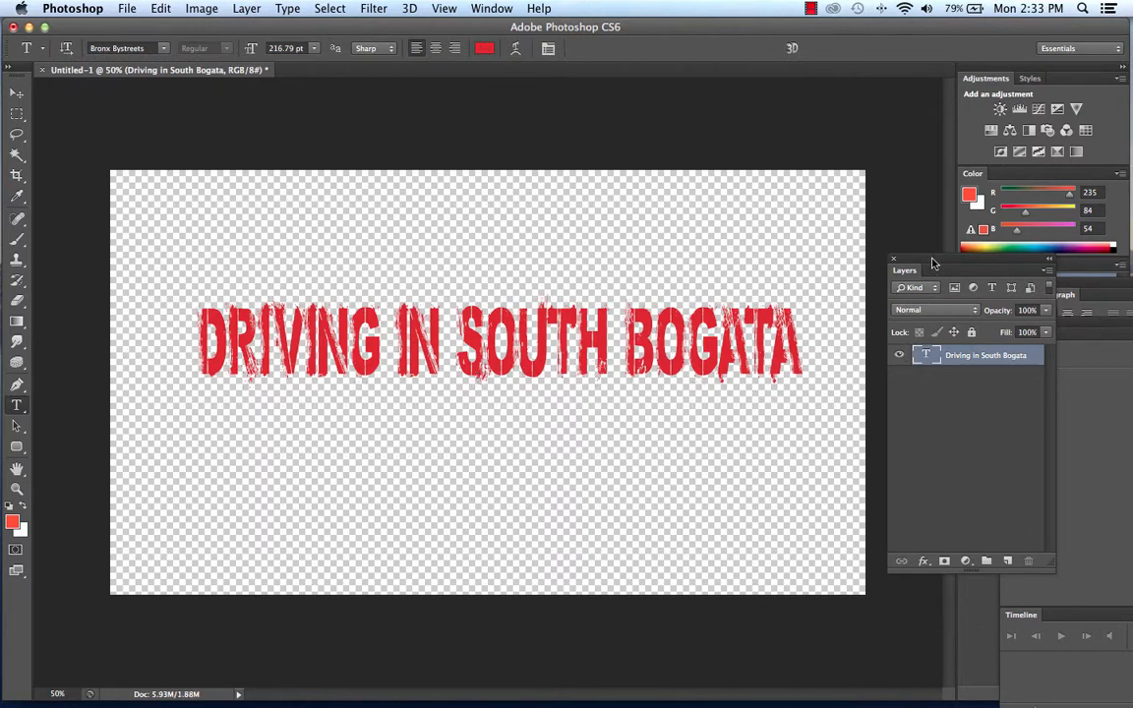
Move the Layers panel up beside the title, widen it, and check the list of available panels.
left_click_drag(933, 263, 854, 158)
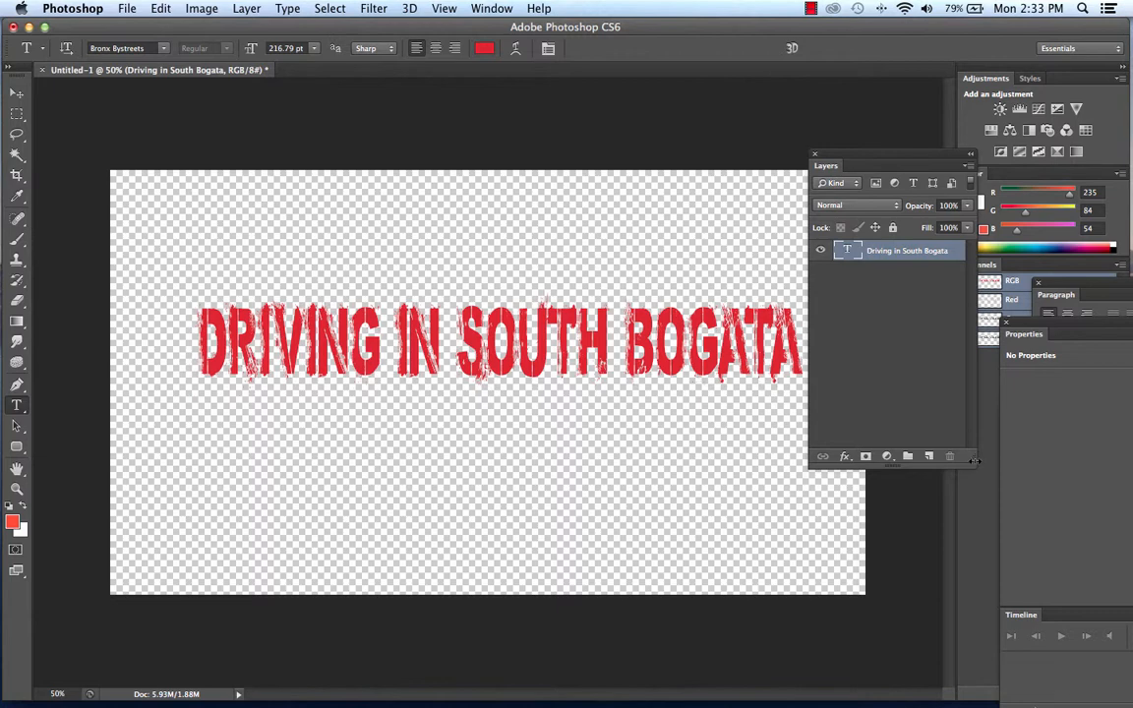
left_click_drag(973, 468, 1105, 451)
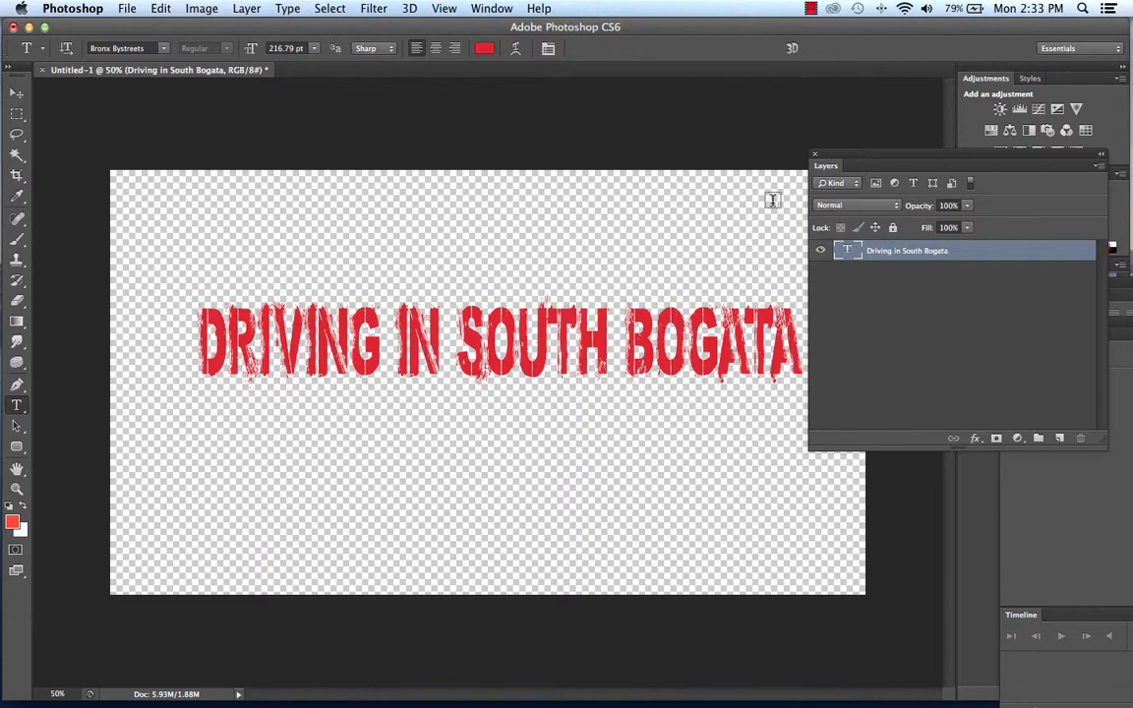
left_click(487, 8)
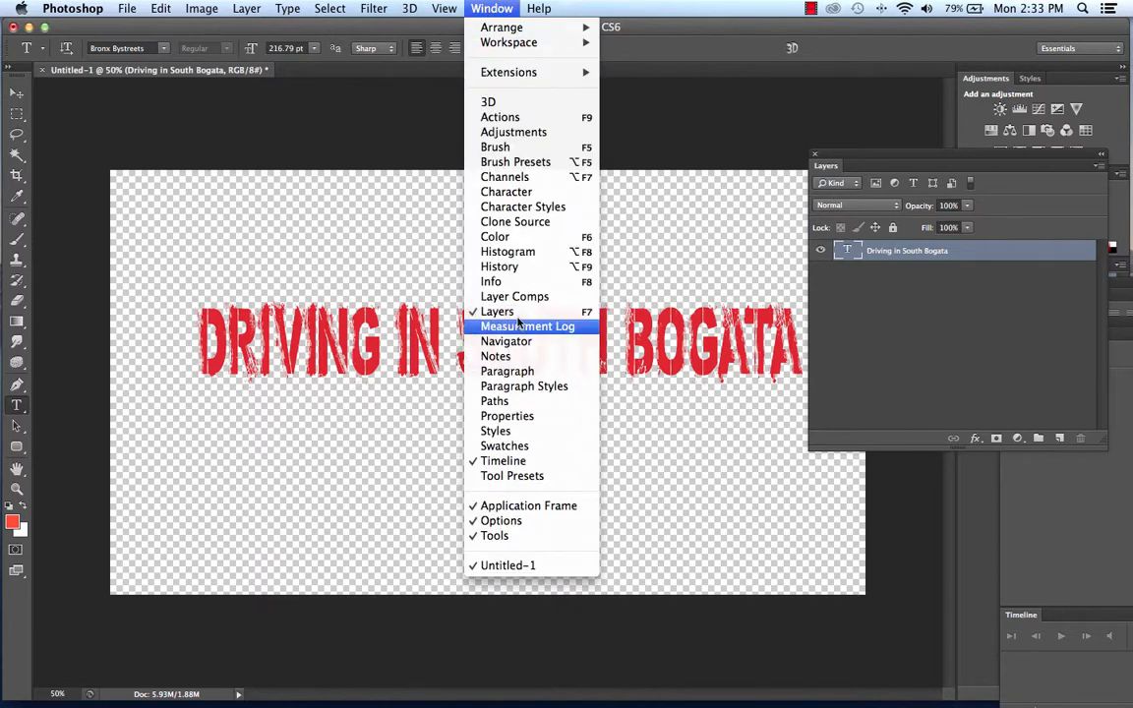
left_click(869, 312)
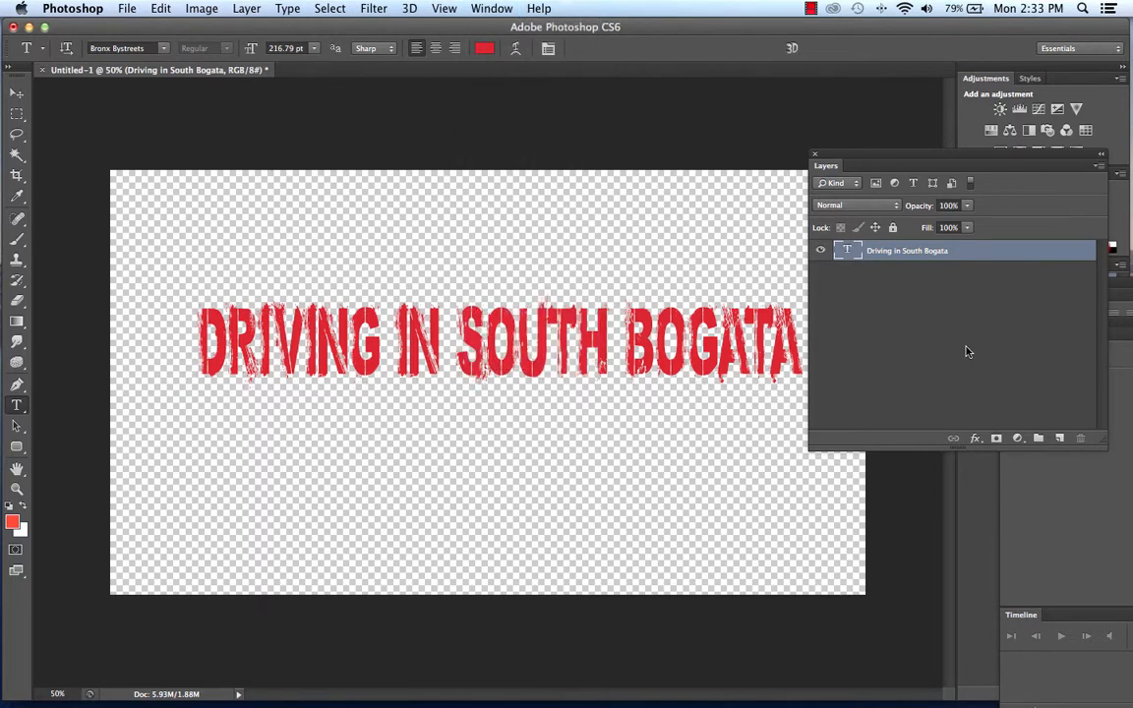
left_click_drag(922, 158, 904, 136)
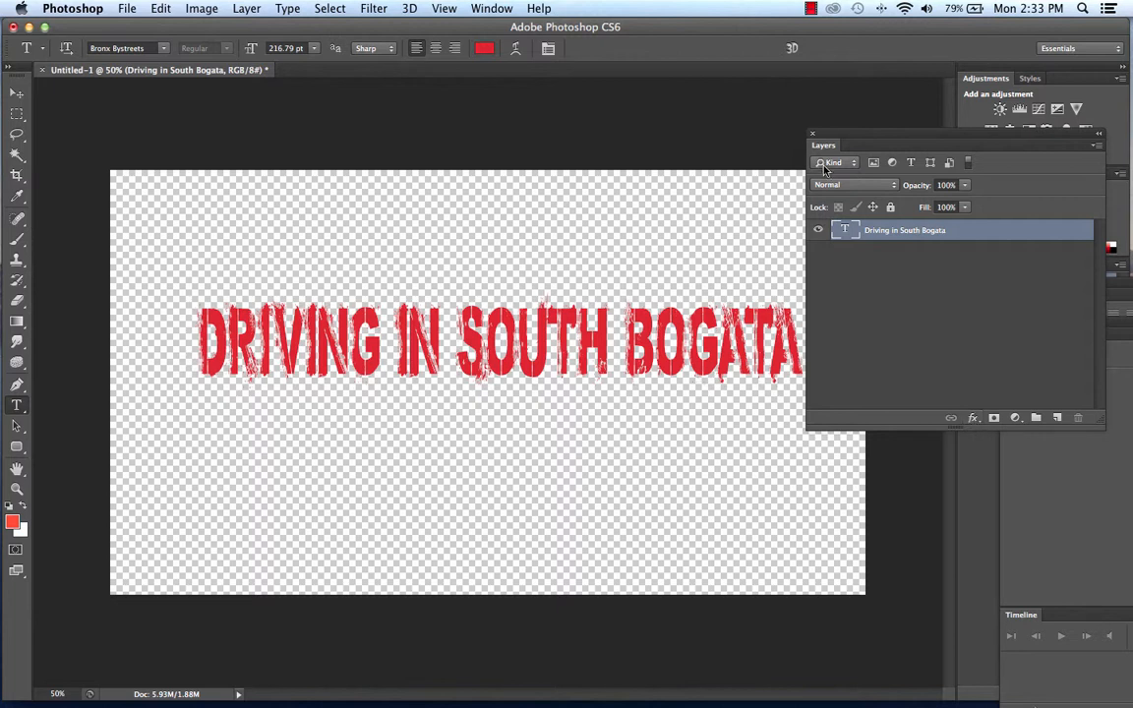
Apply Bevel & Emboss to the title layer, replace it with a Stroke effect, and reduce the stroke size to 4 px.
left_click(973, 418)
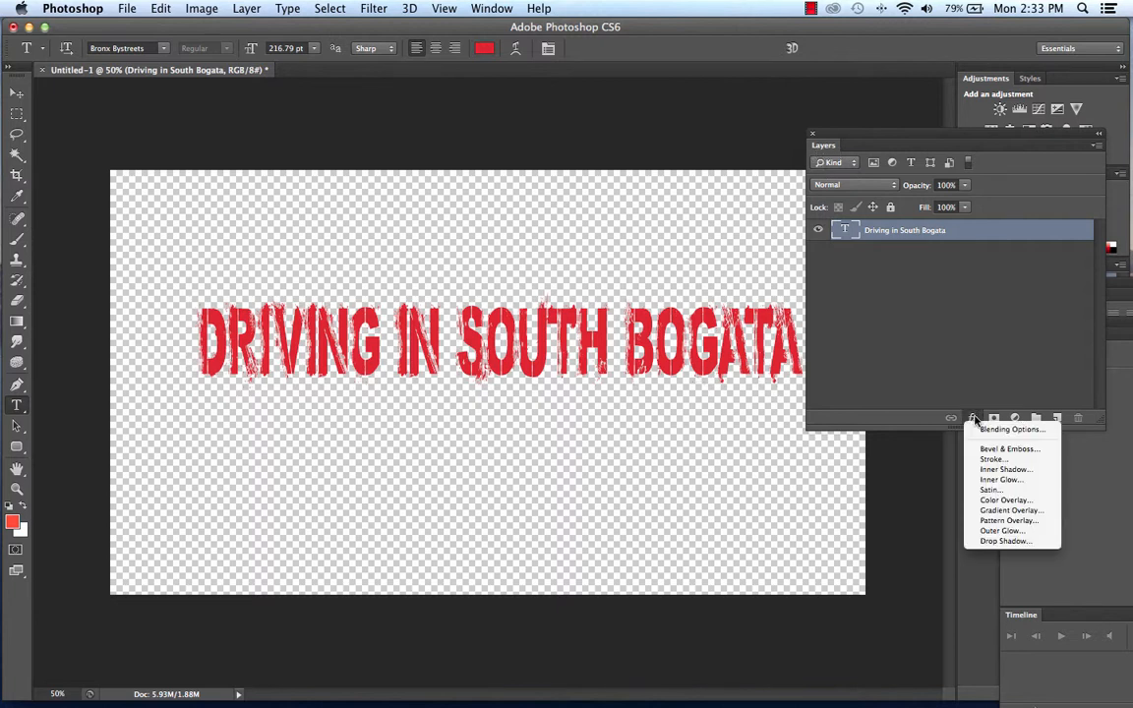
left_click(987, 449)
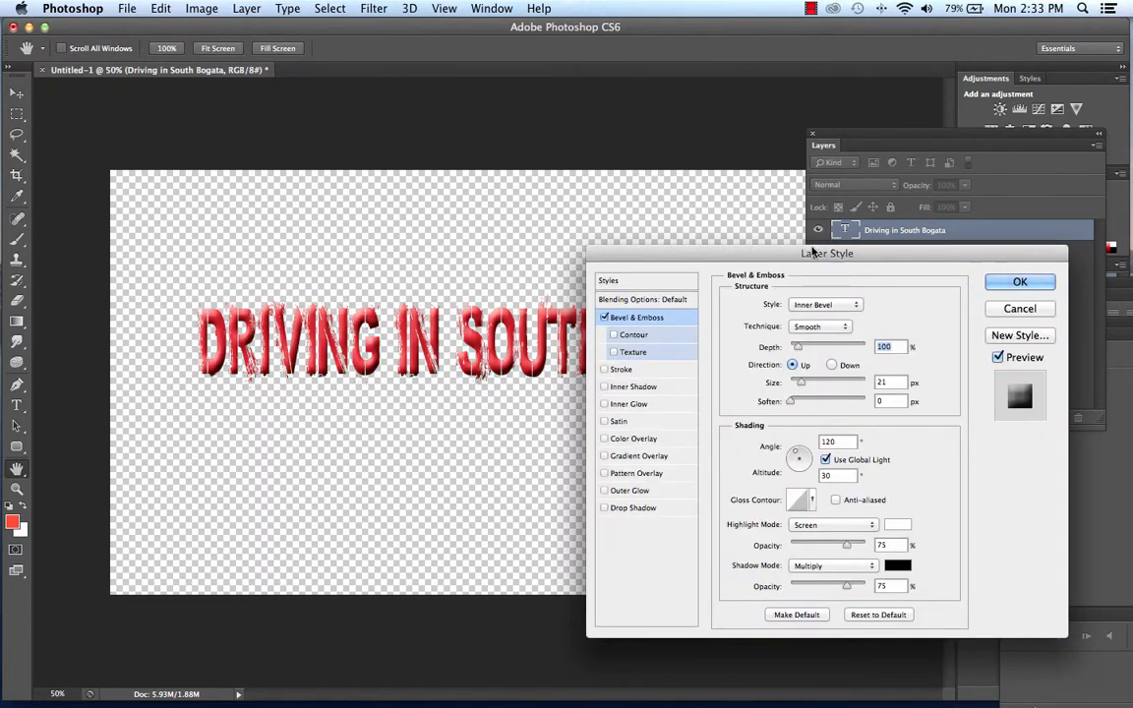
left_click_drag(890, 253, 937, 207)
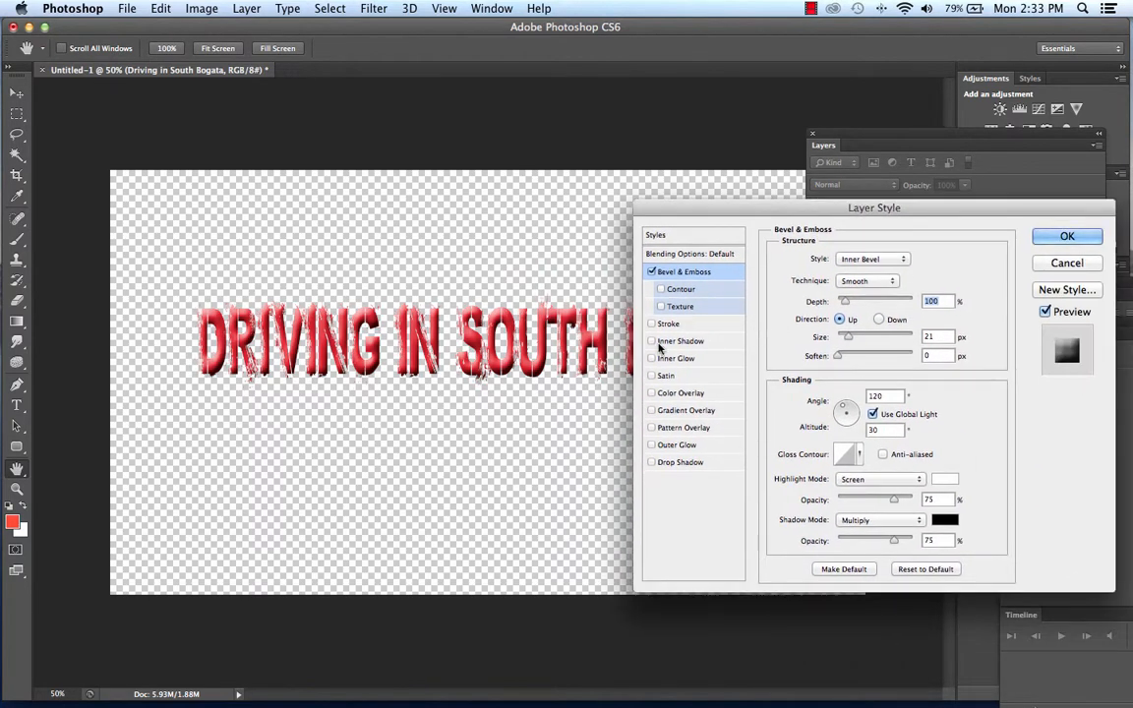
left_click(651, 323)
left_click(651, 272)
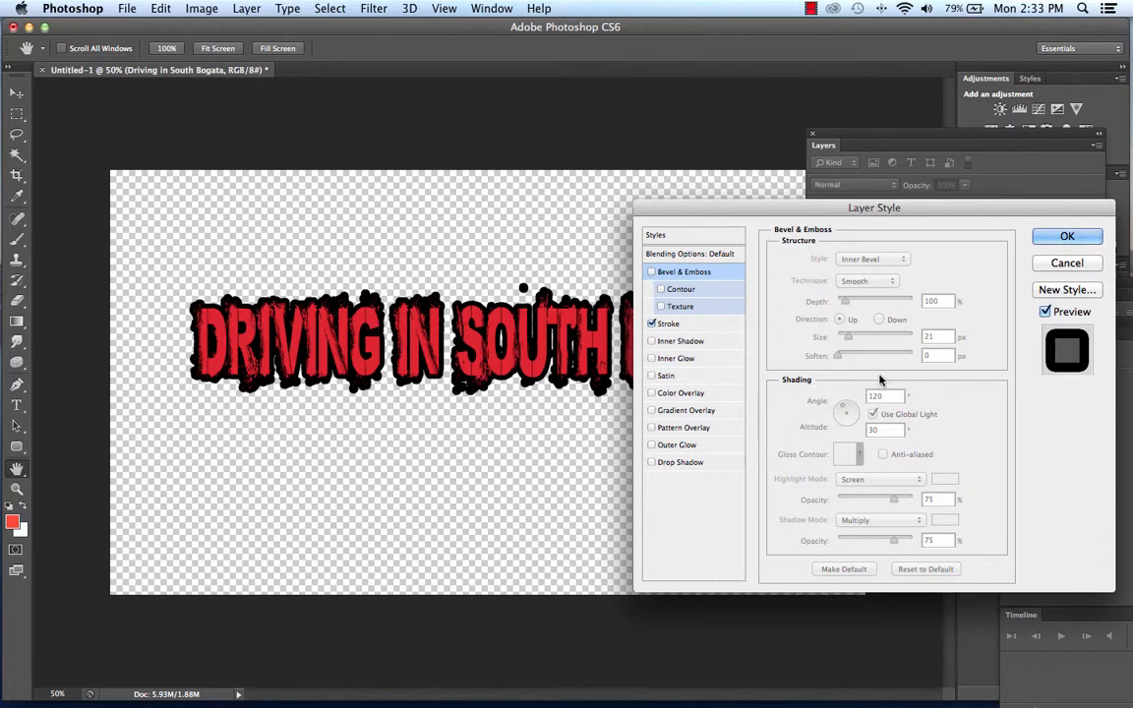
left_click(685, 325)
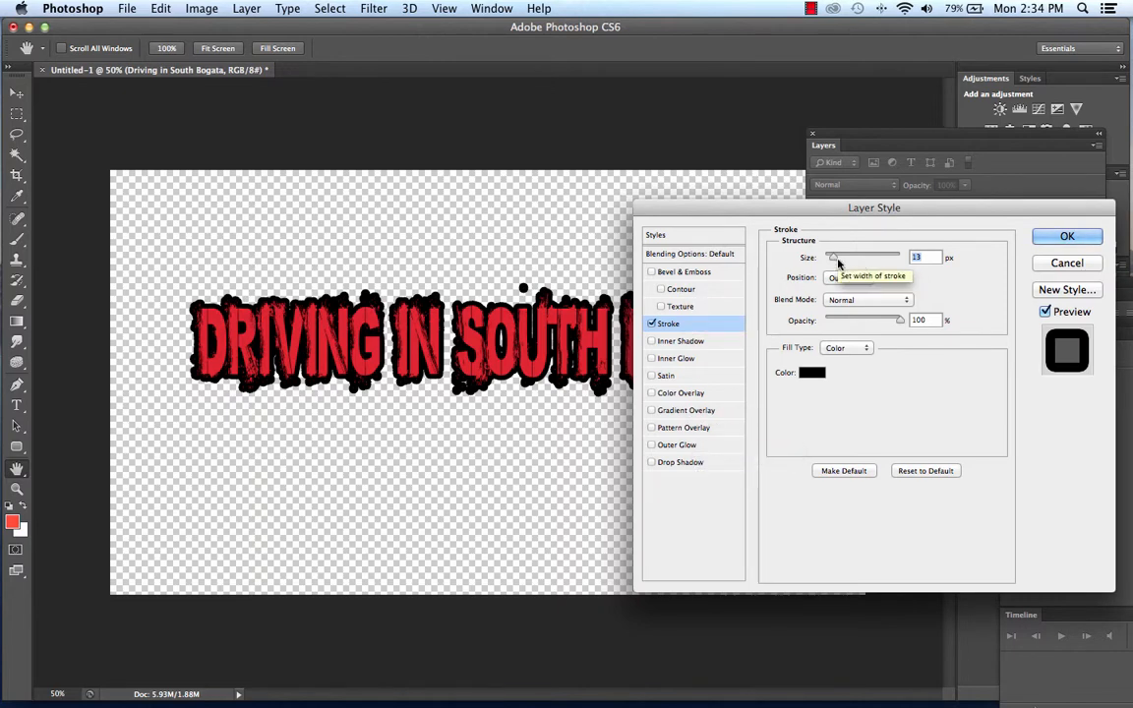
left_click_drag(832, 259, 827, 261)
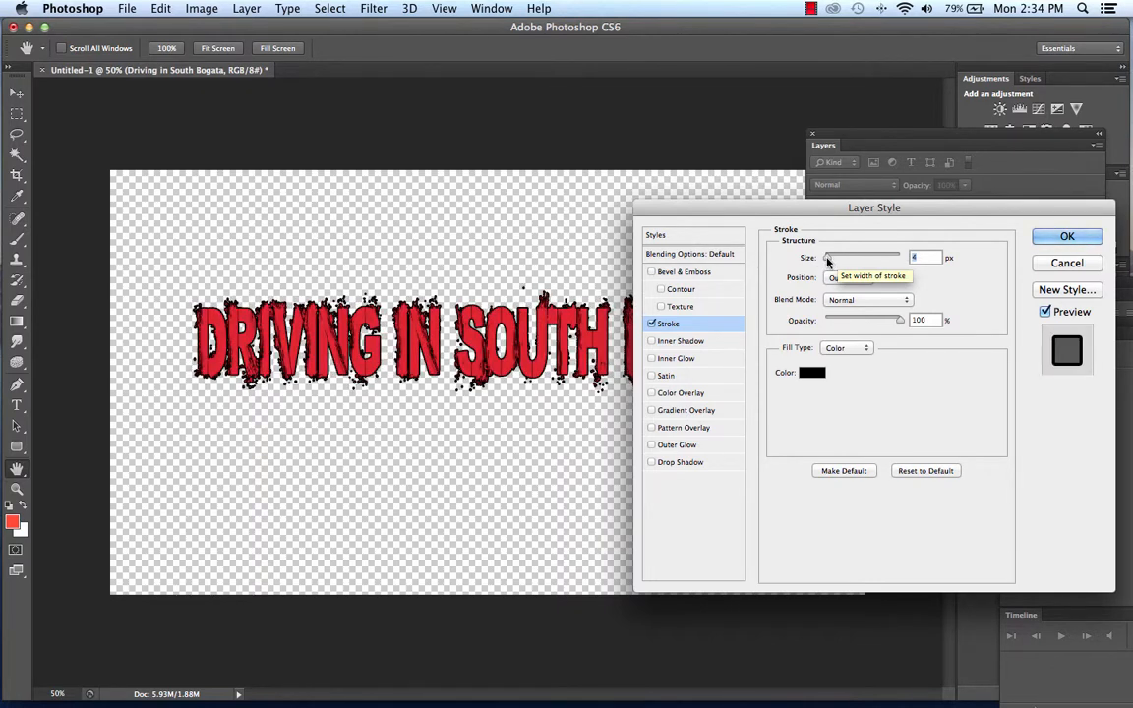
Replace the title's stroke with an Inner Shadow, and try Inner Glow, Satin and Color Overlay one at a time, leaving those three off.
left_click(651, 341)
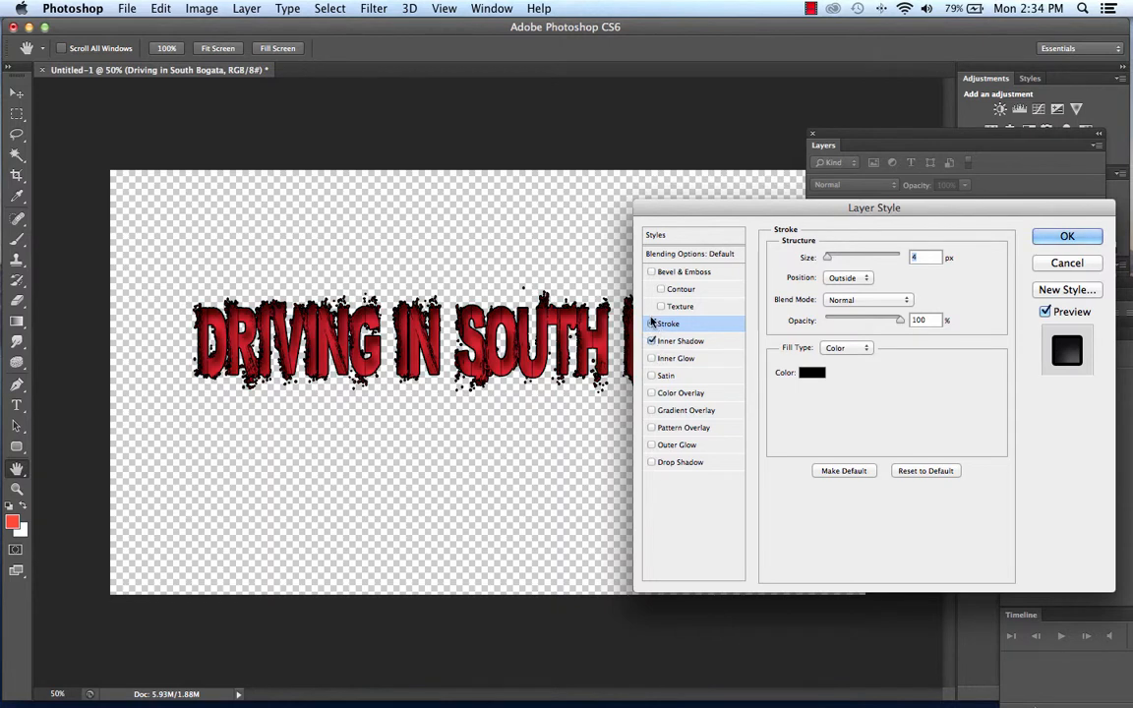
left_click(651, 324)
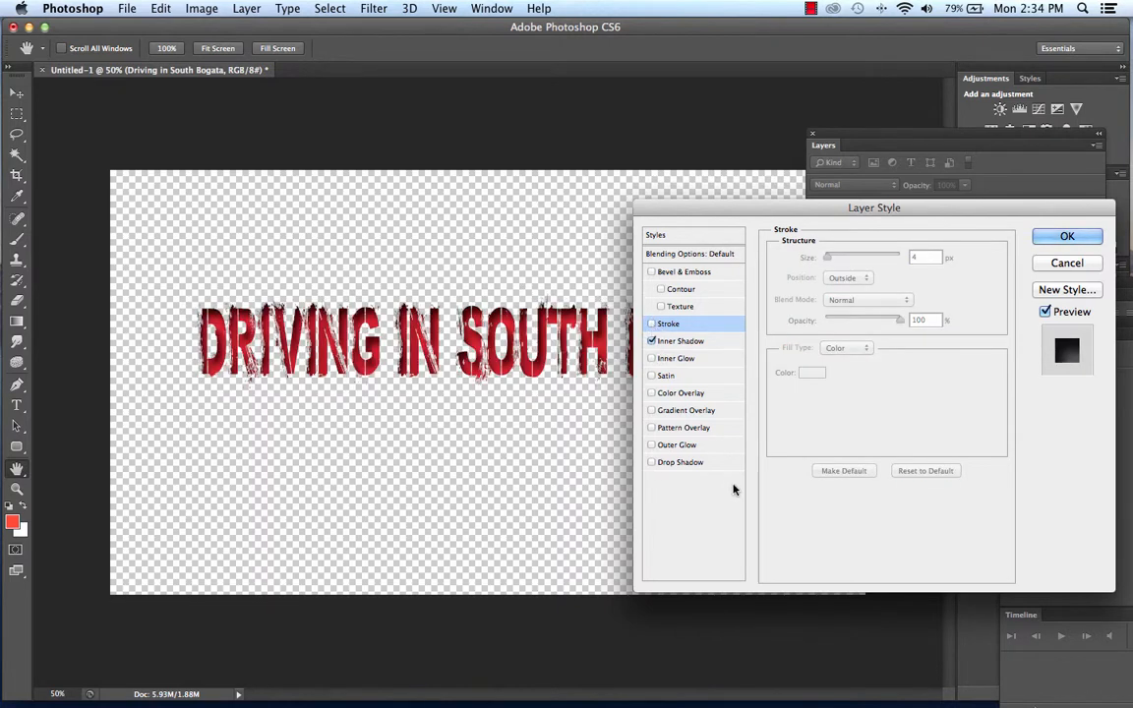
left_click(650, 358)
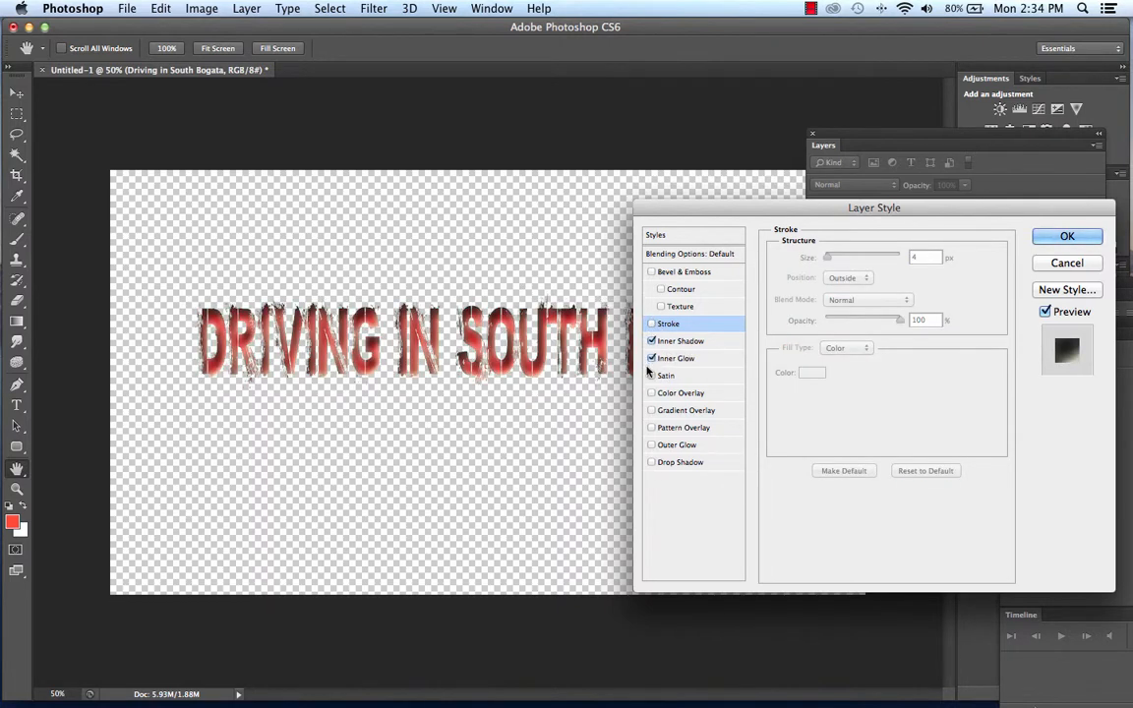
left_click(651, 358)
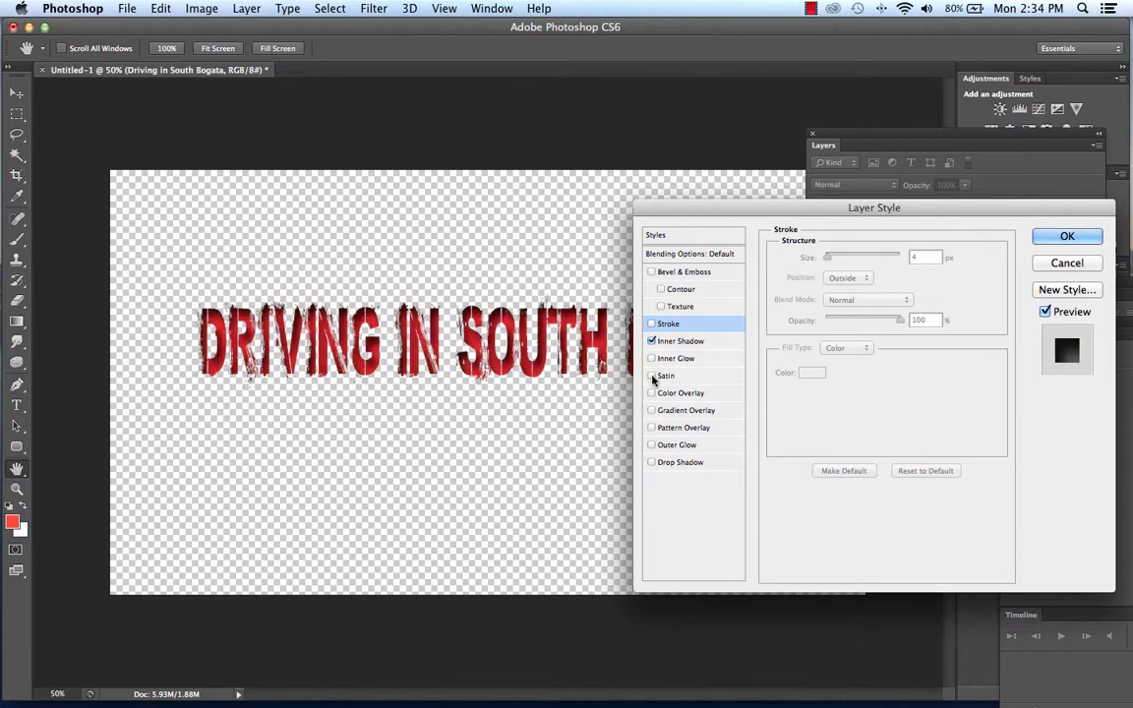
left_click(651, 375)
left_click(651, 375)
left_click(651, 394)
left_click(652, 394)
Add a Gradient Overlay to the title, show its settings, and shift the Layer Style dialog away from the text.
left_click(651, 411)
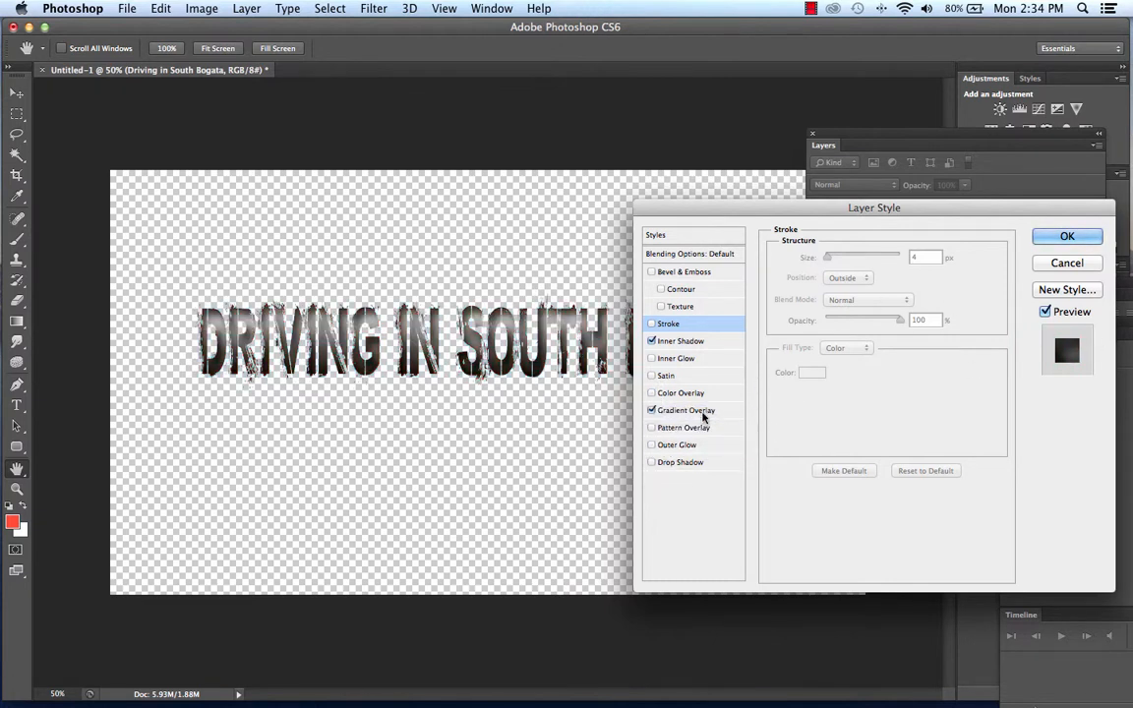
left_click(702, 415)
left_click_drag(684, 214, 733, 168)
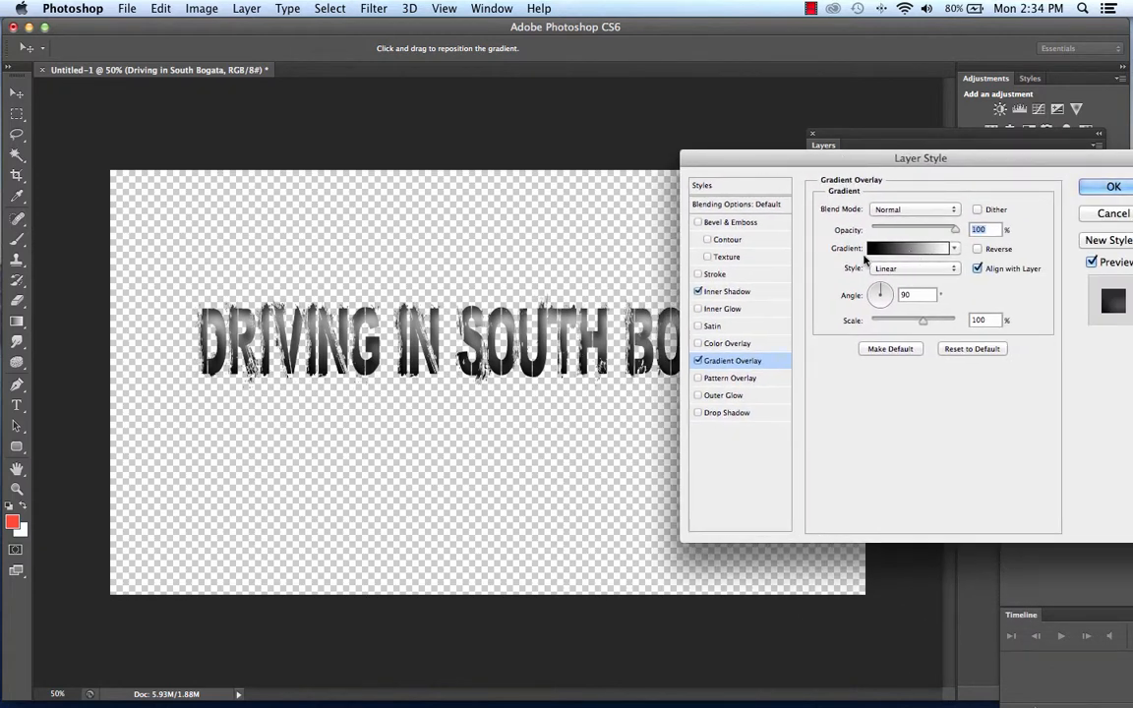
Try various gradient presets on the title's Gradient Overlay and settle on Violet, Orange.
left_click(954, 250)
left_click(937, 279)
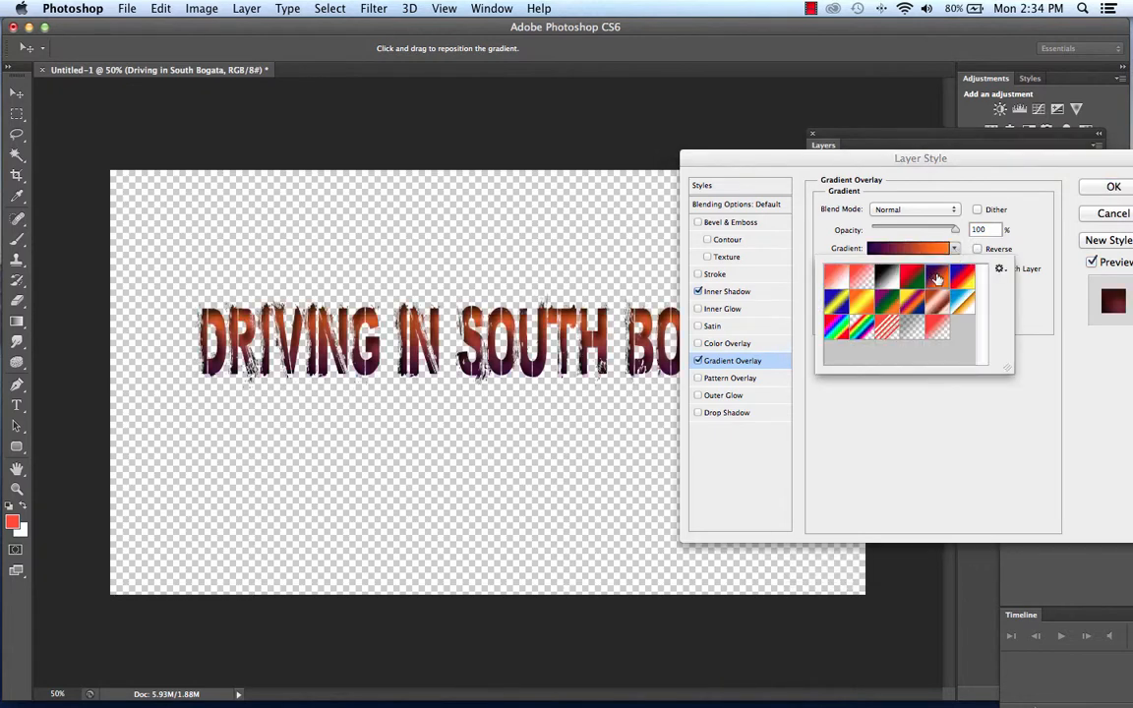
left_click(913, 280)
left_click(964, 307)
left_click(963, 280)
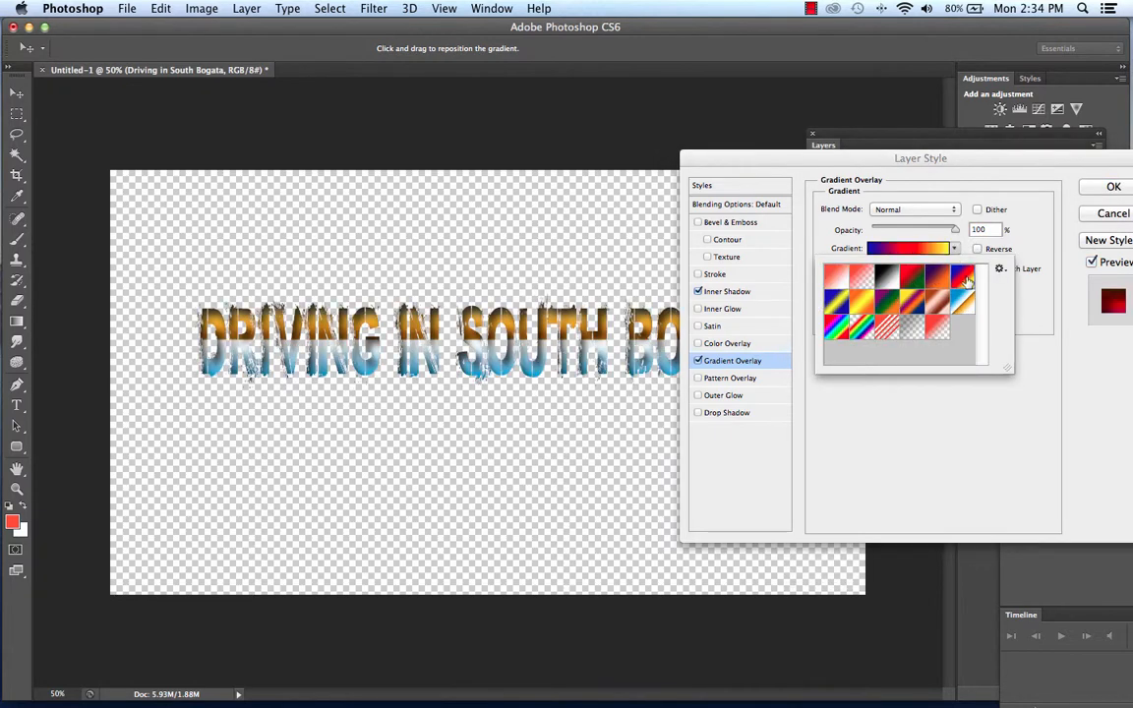
left_click(861, 303)
left_click(836, 303)
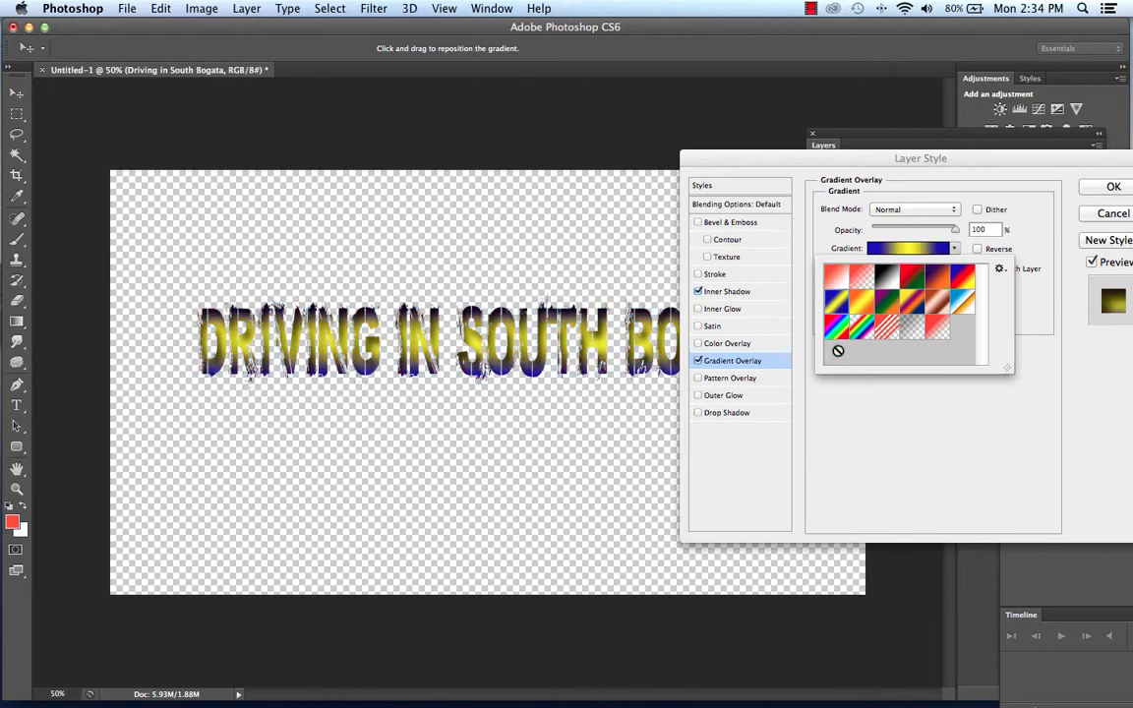
left_click(836, 327)
left_click(885, 331)
left_click(863, 329)
left_click(894, 308)
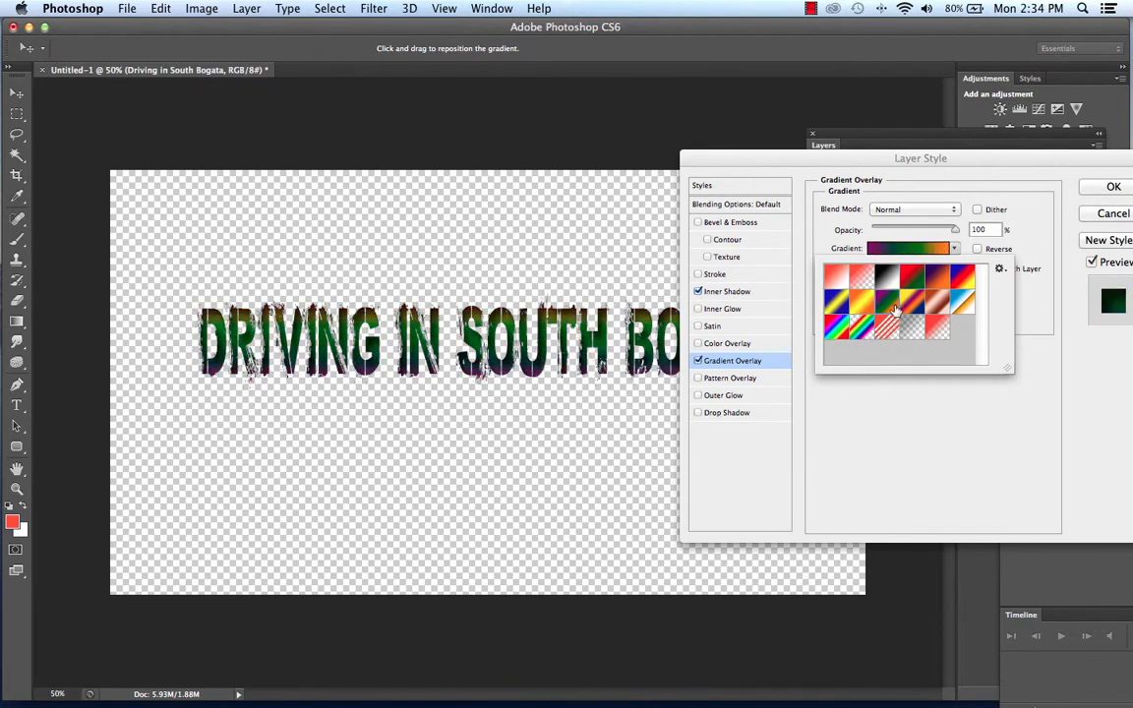
left_click(862, 275)
left_click(913, 275)
left_click(937, 275)
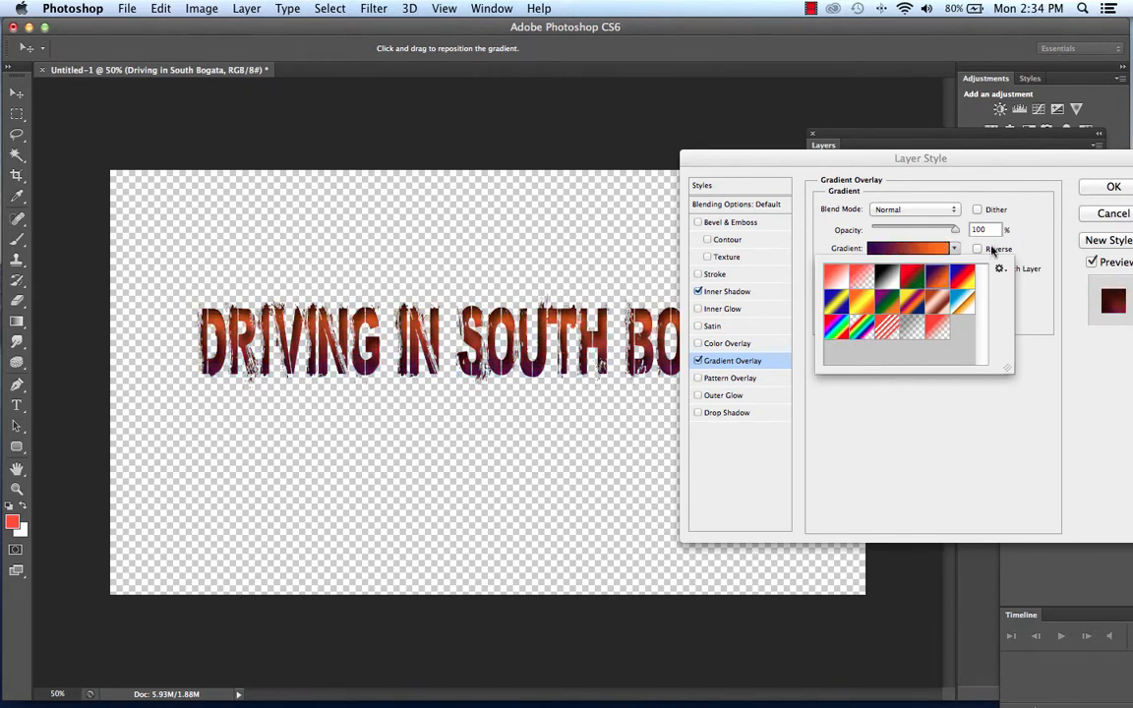
left_click(1015, 243)
Edit the overlay gradient and change its violet starting color stop to yellow (#f4db0c).
left_click(911, 249)
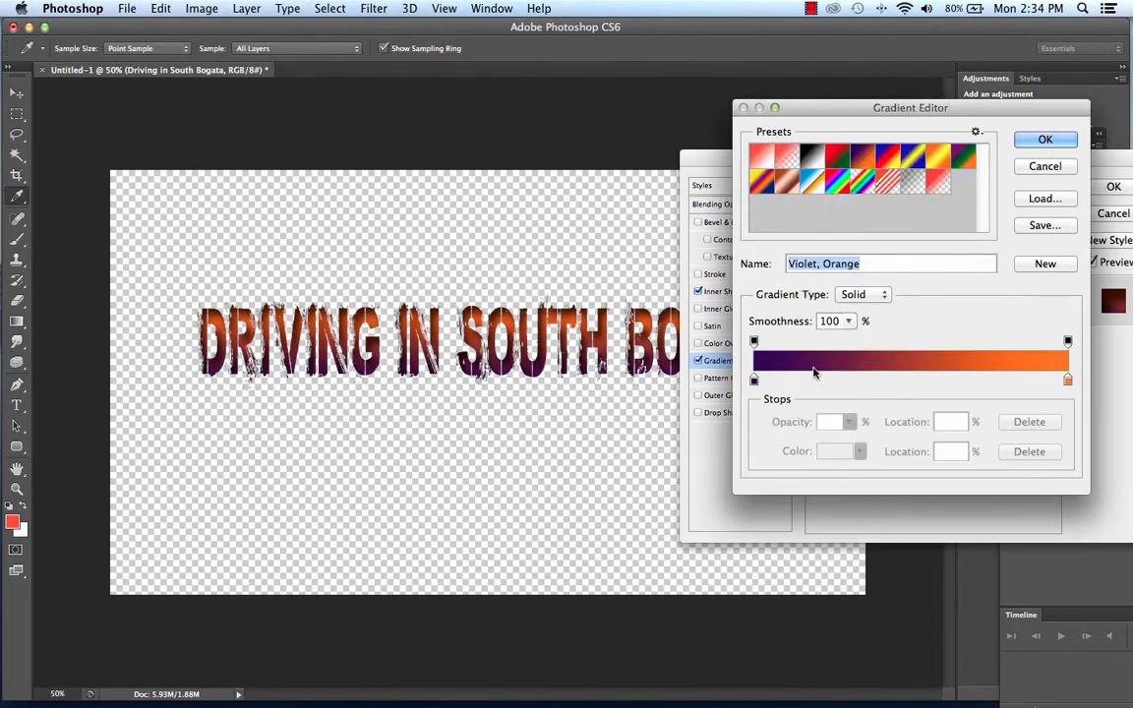
double_click(753, 380)
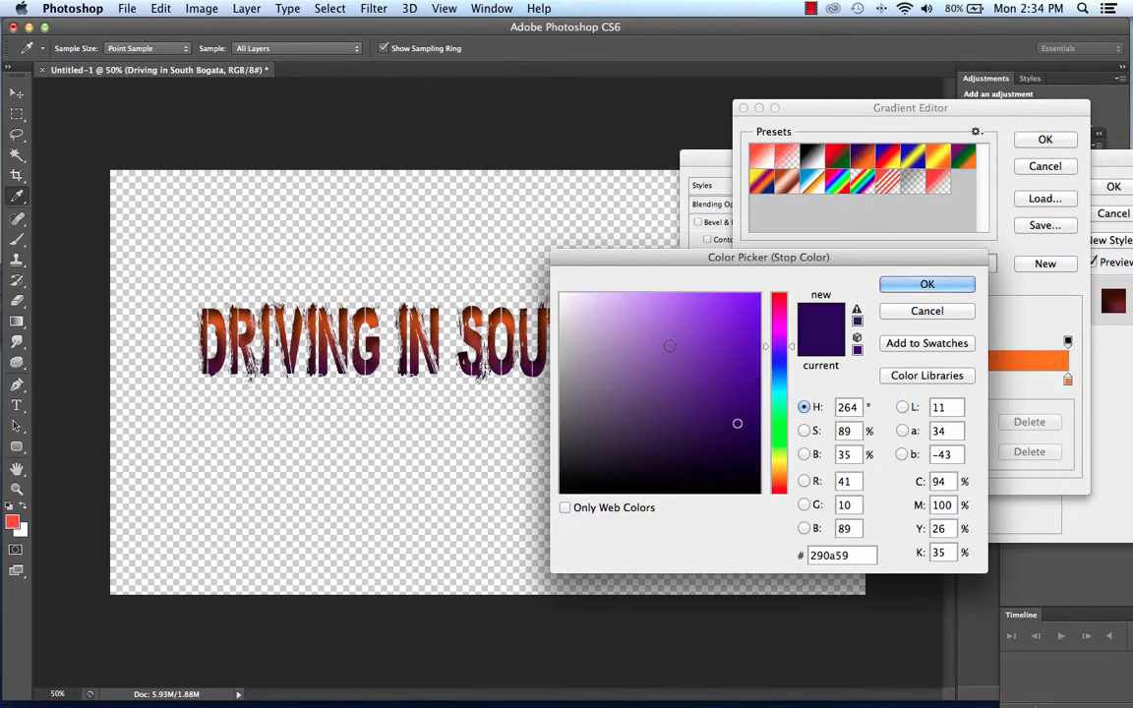
left_click_drag(772, 356, 769, 464)
left_click(752, 298)
left_click(926, 285)
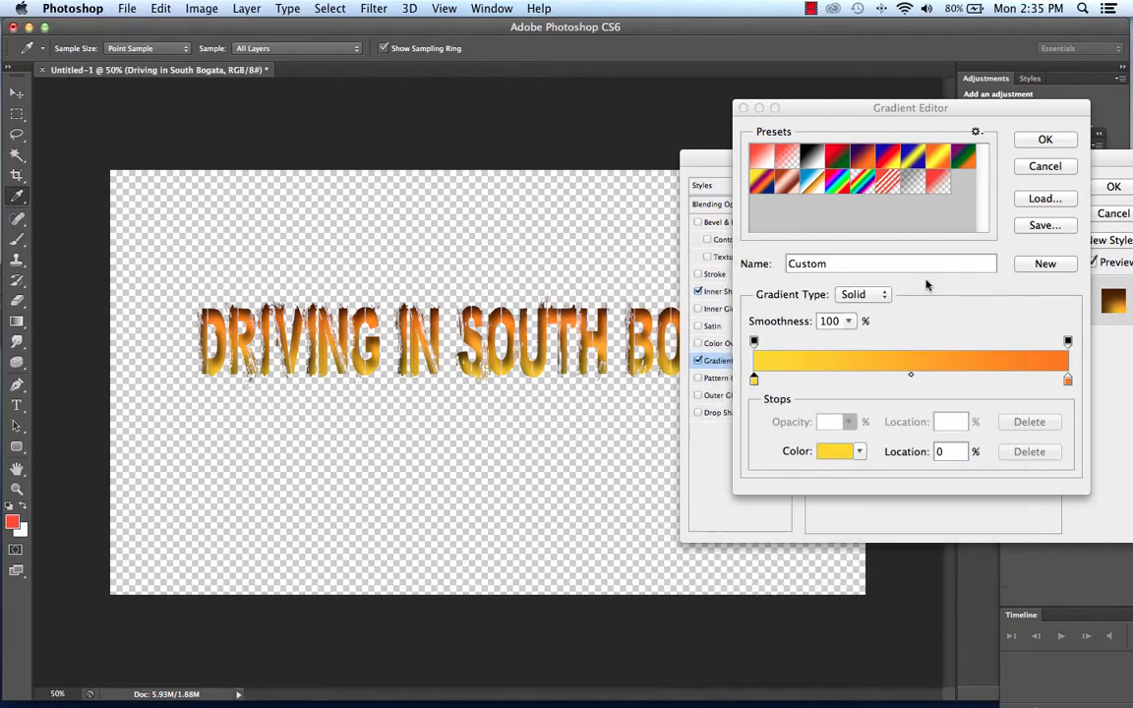
Add a color stop at 59% in the overlay gradient and make it bright red.
left_click(939, 381)
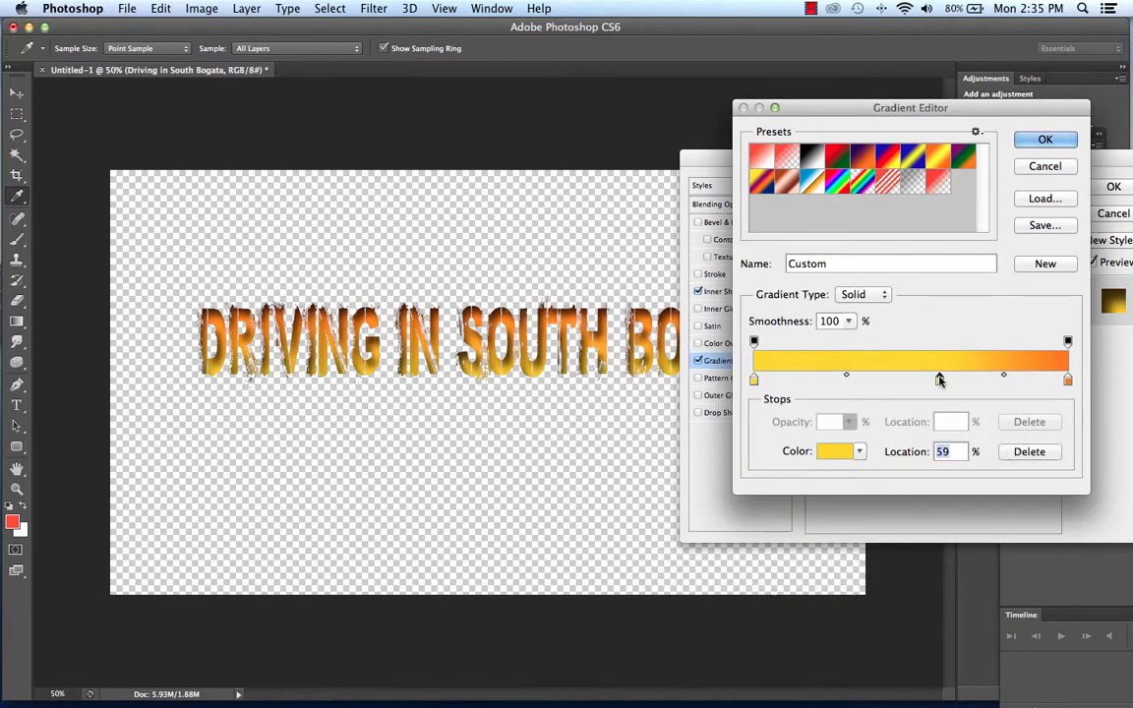
double_click(939, 380)
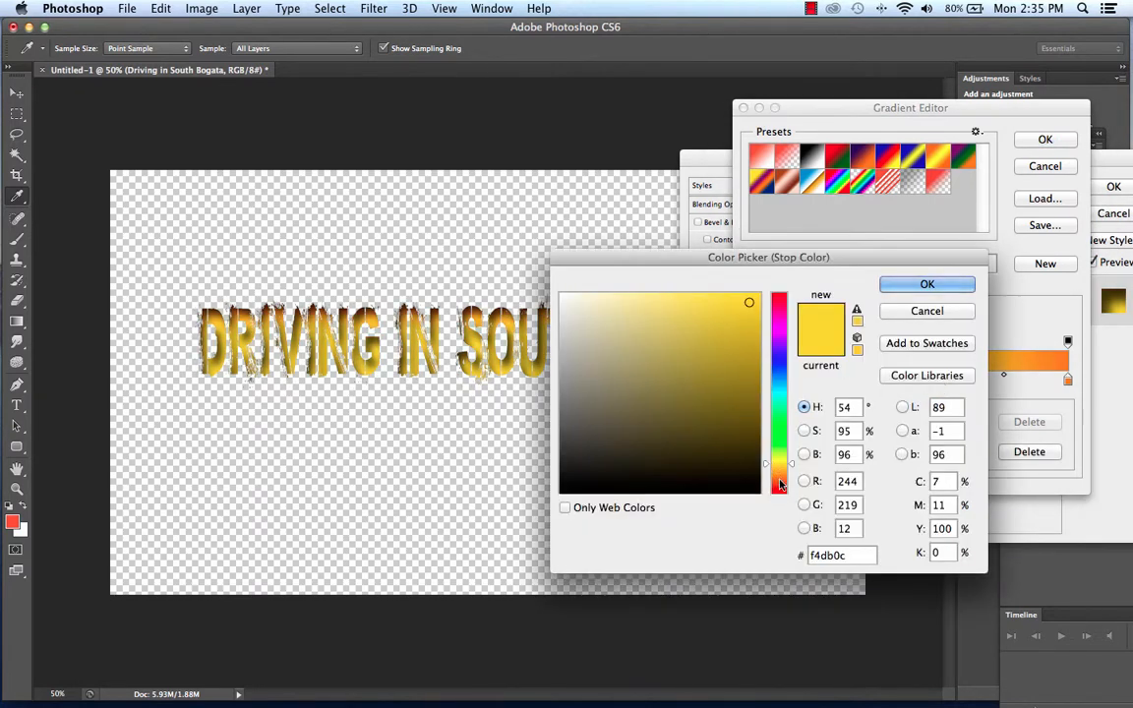
left_click_drag(777, 466, 776, 501)
left_click(926, 284)
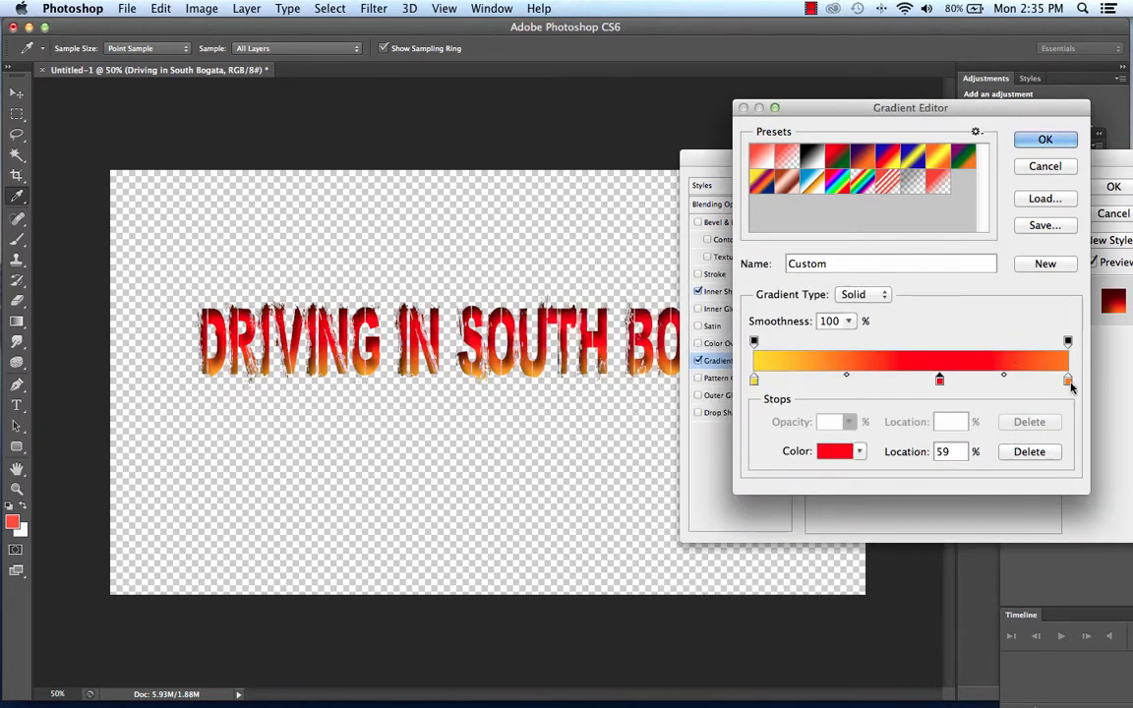
Make the overlay gradient's ending color stop blue and adjust the overlay to a -76° angle and 62% scale.
double_click(1068, 381)
mouse_move(774, 394)
left_mouse_down()
mouse_move(779, 373)
mouse_move(734, 362)
mouse_move(735, 336)
left_mouse_up()
left_click(924, 285)
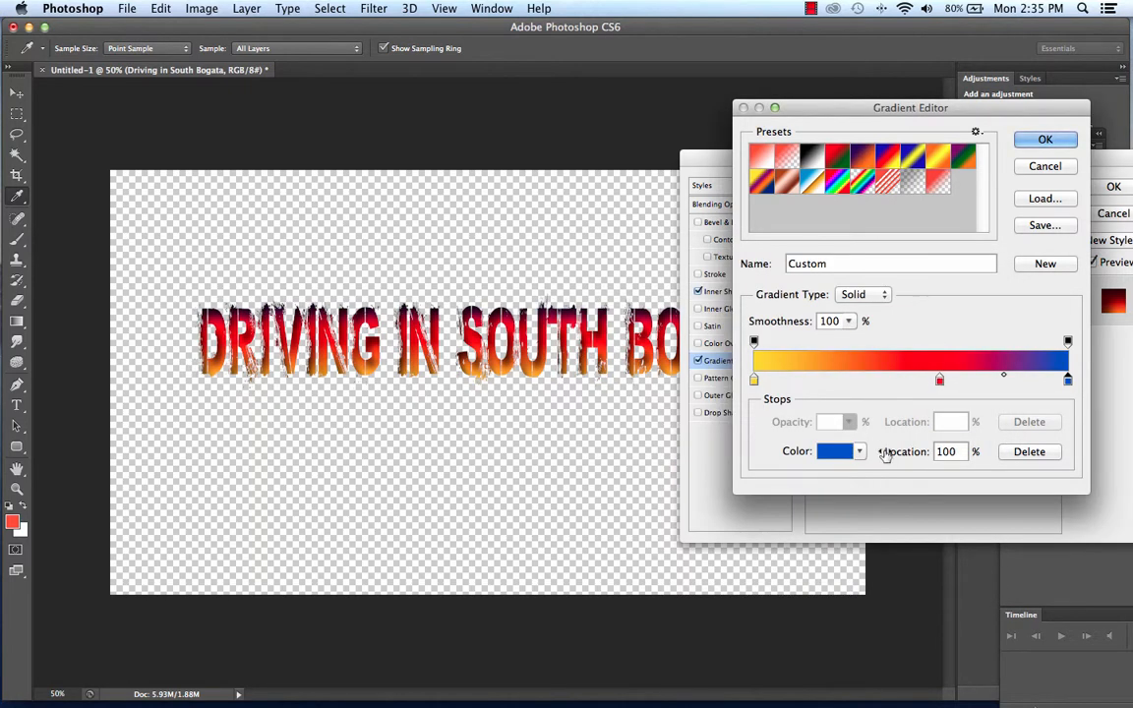
left_click(1044, 142)
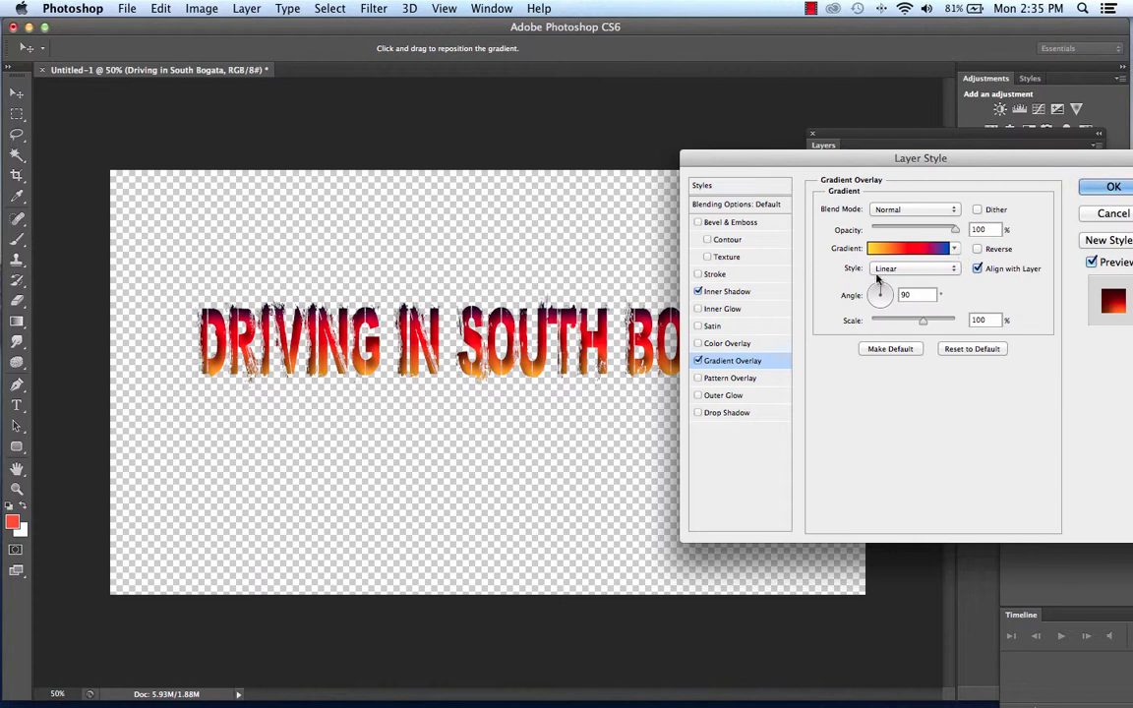
left_click_drag(934, 322, 882, 306)
left_click(880, 308)
Try removing the red middle color stop from the overlay gradient and discard the edit.
left_click(909, 248)
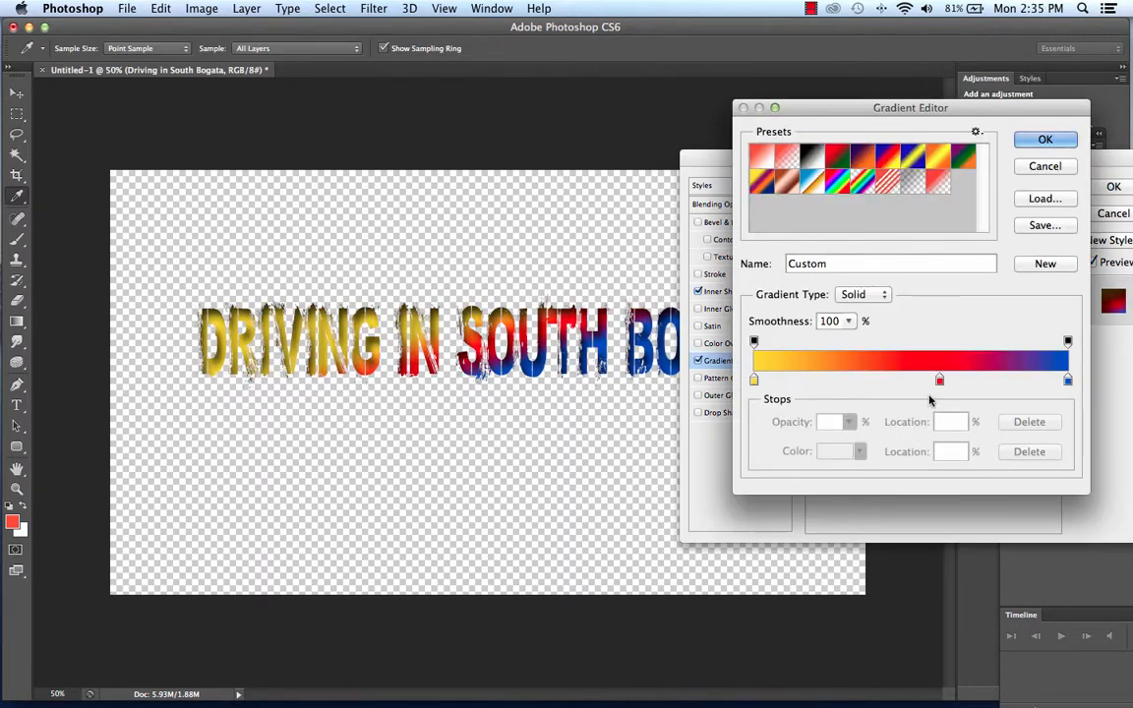
left_click(939, 380)
left_click_drag(938, 381, 915, 407)
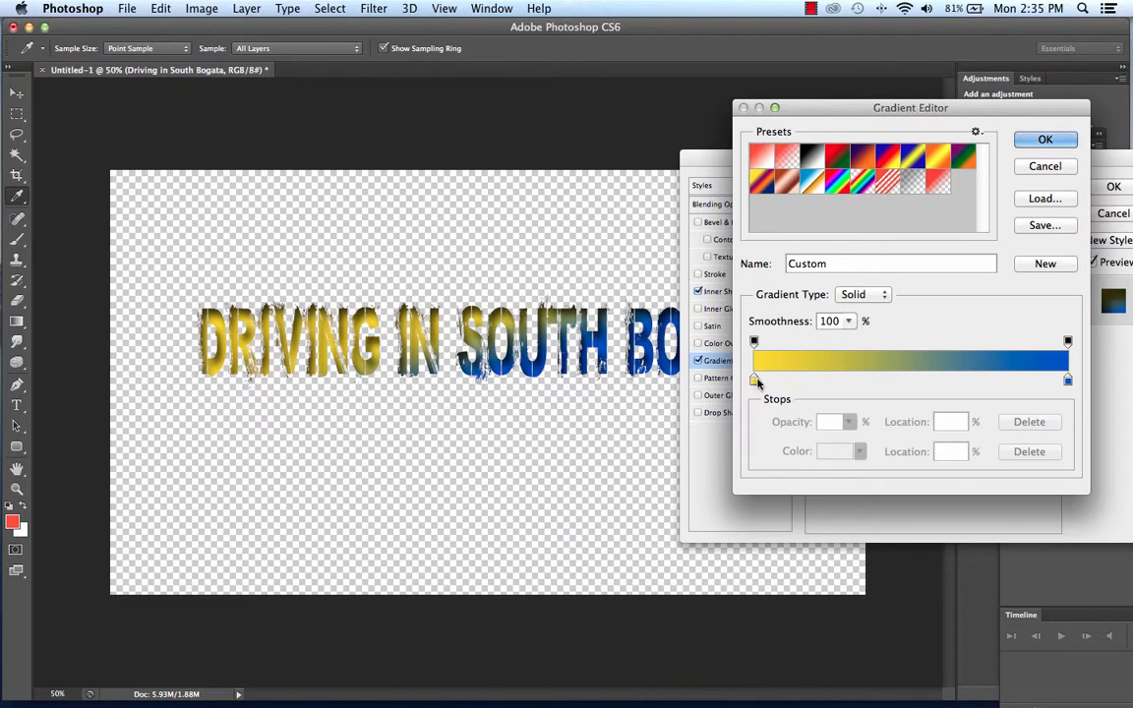
left_click(1042, 167)
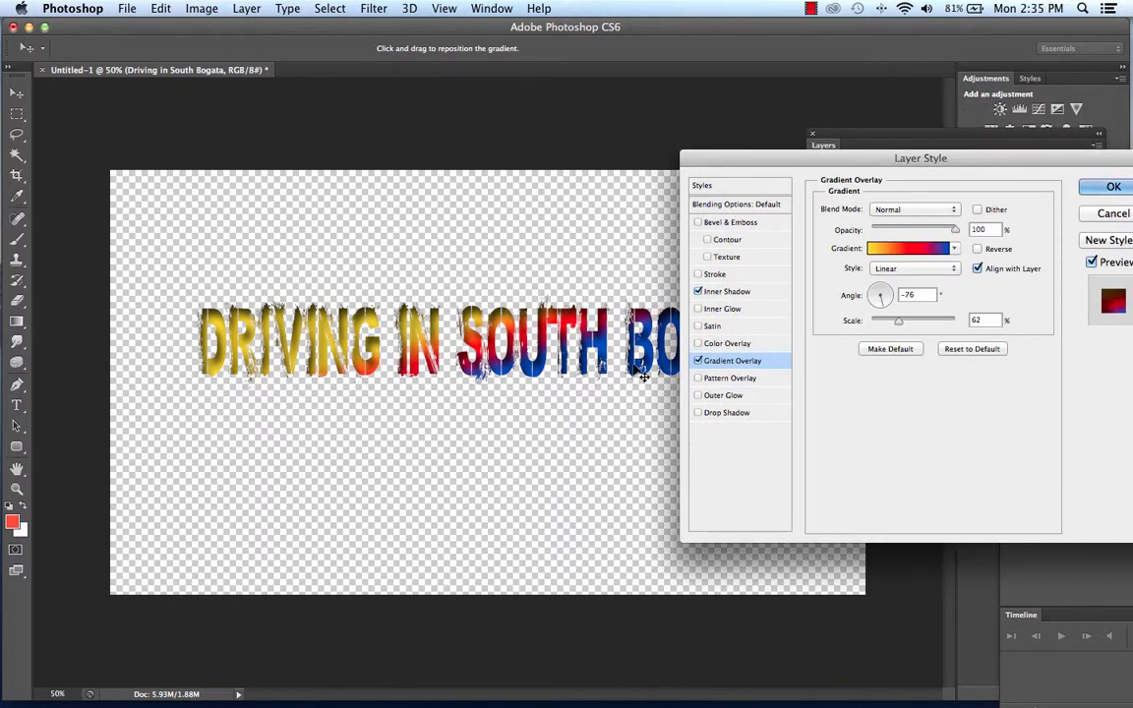
Turn off the title's Gradient Overlay, and preview a Pattern Overlay before turning it off again.
left_click(697, 361)
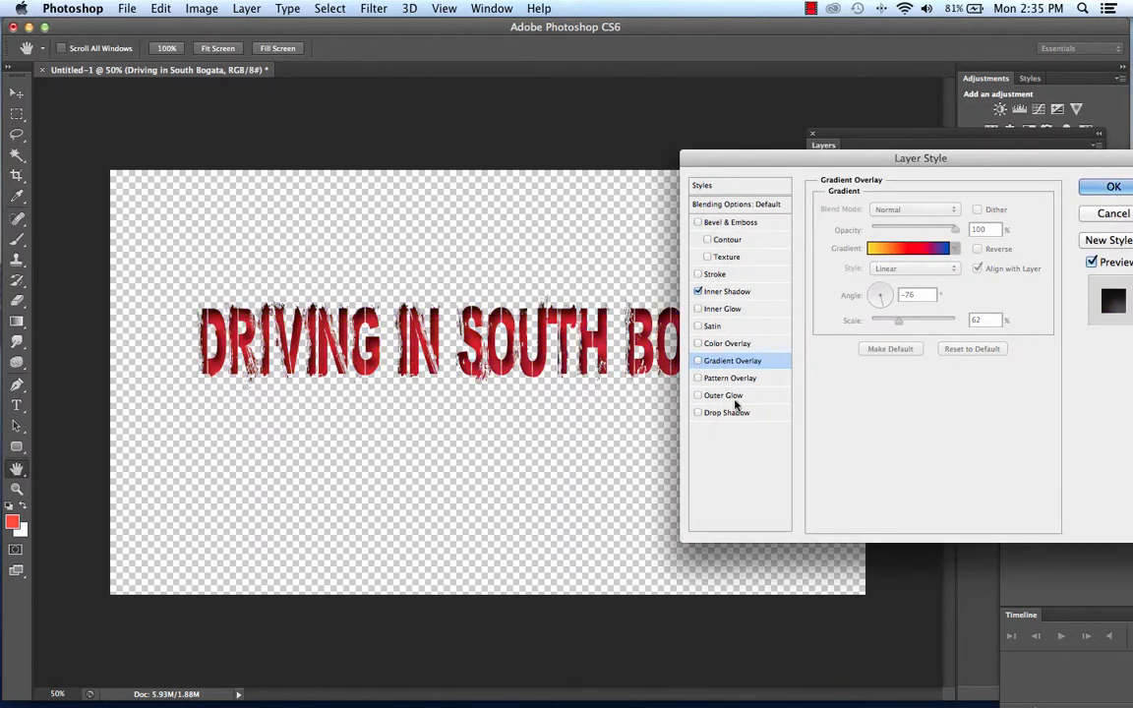
left_click_drag(892, 165, 827, 126)
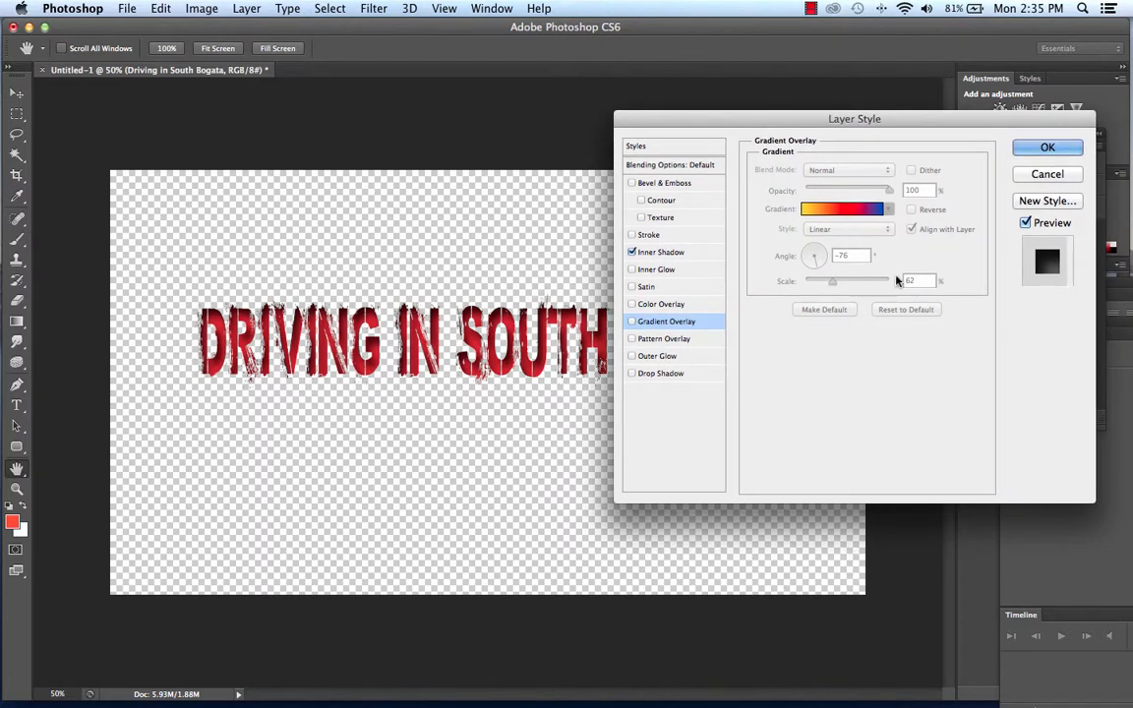
left_click(632, 339)
left_click(659, 338)
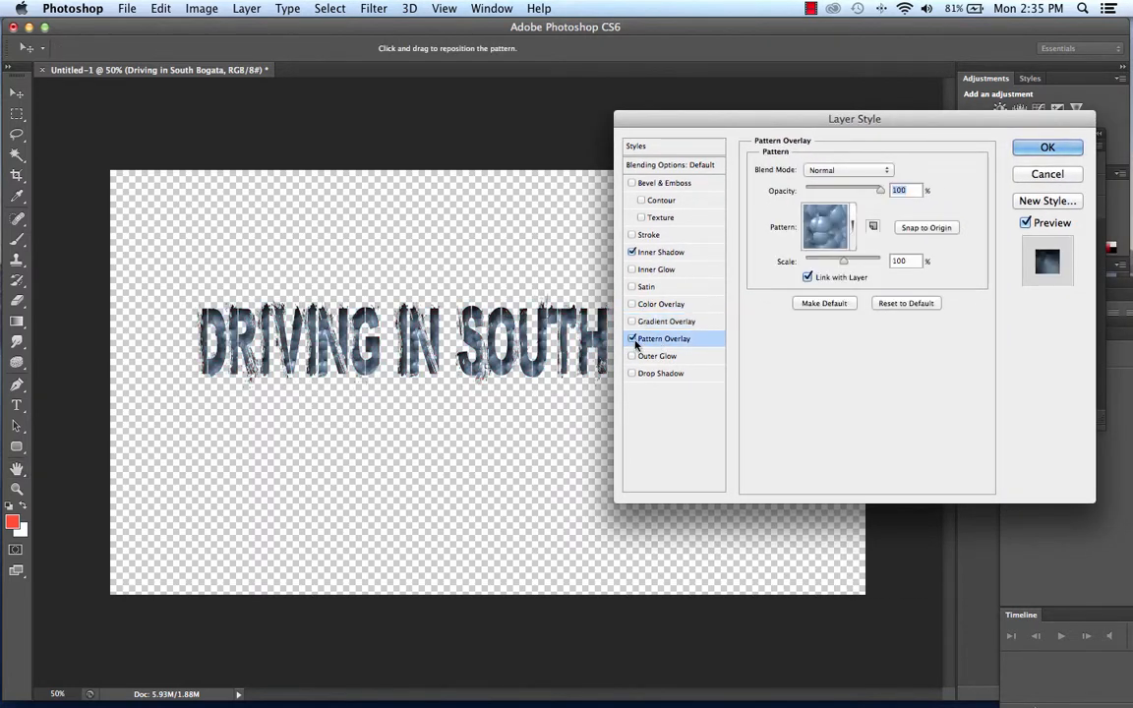
left_click(632, 339)
Enable an Outer Glow on the title and set its glow color to near-black (#0e0e0d).
left_click(664, 356)
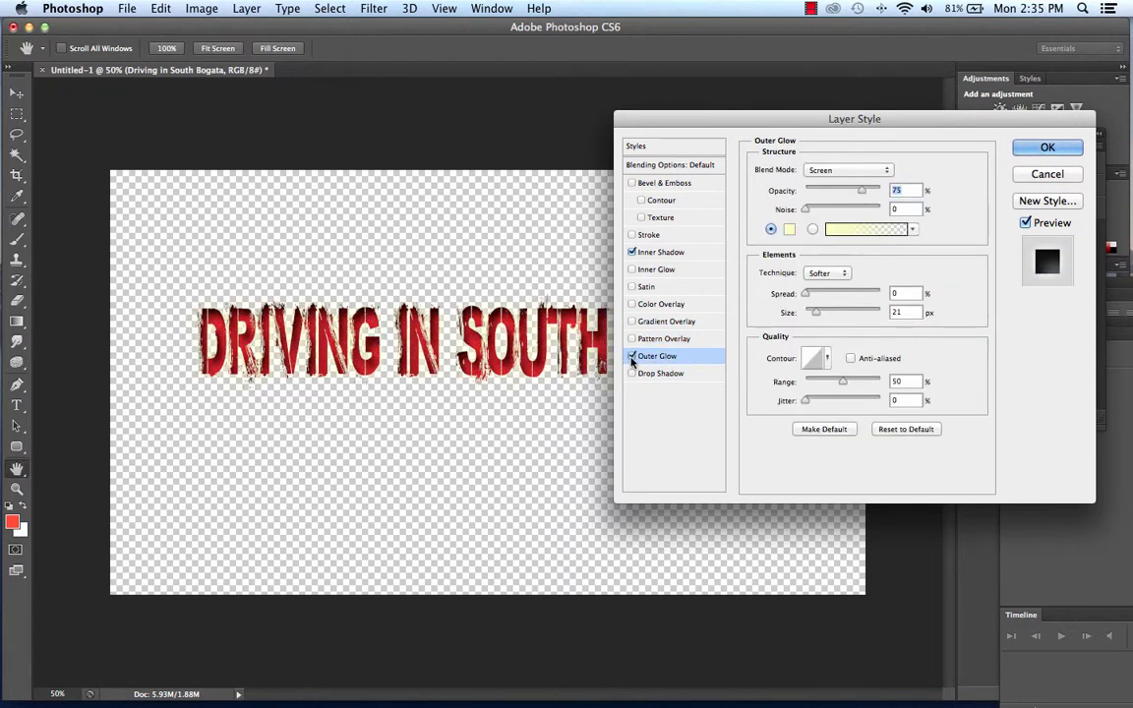
left_click(633, 356)
left_click(789, 230)
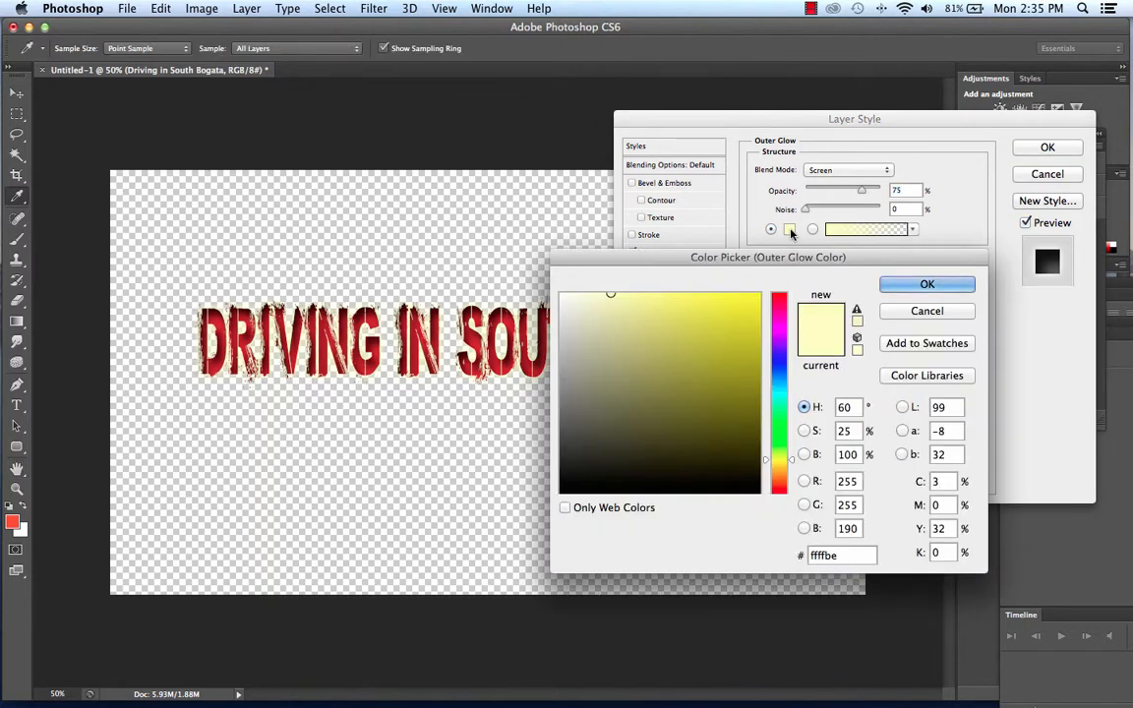
left_click(568, 482)
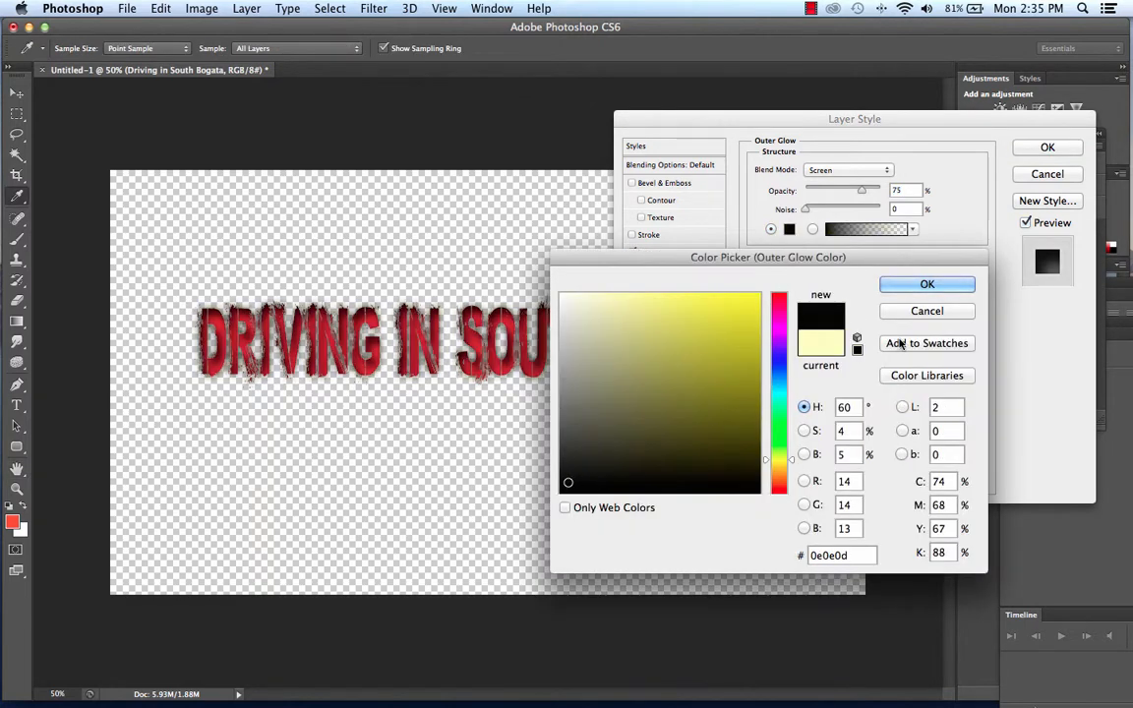
left_click(926, 284)
Set the Outer Glow to Normal blend mode, 3% spread and 18 px size, and apply the layer style.
left_click(847, 170)
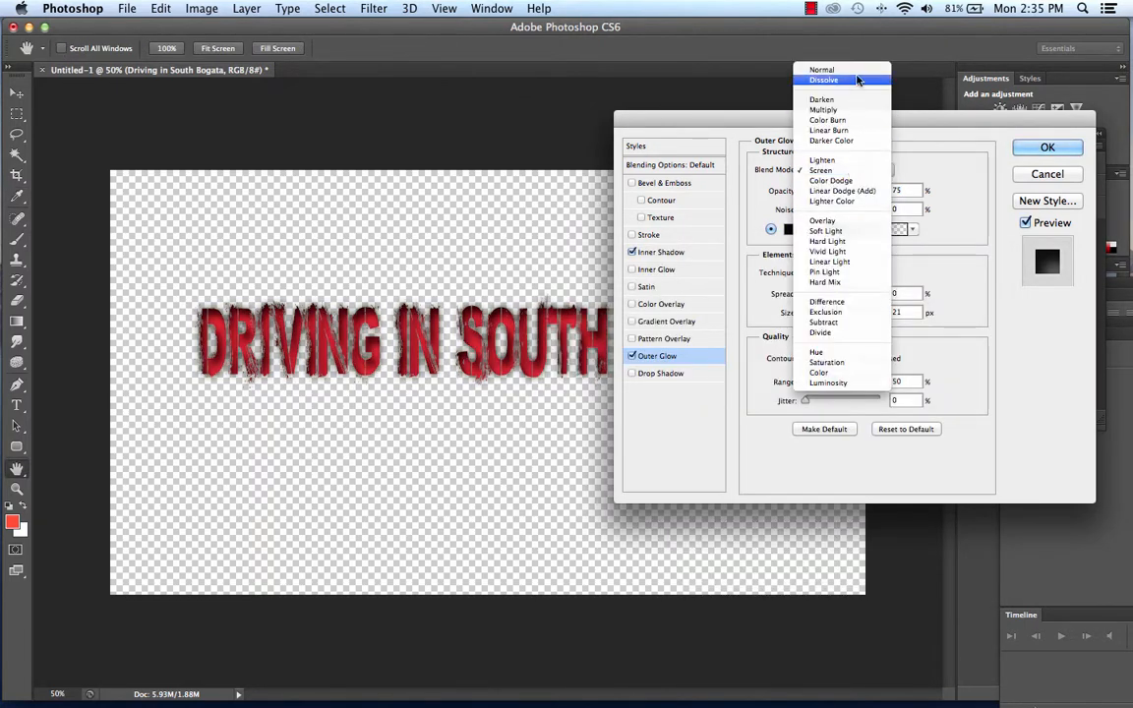
left_click(789, 69)
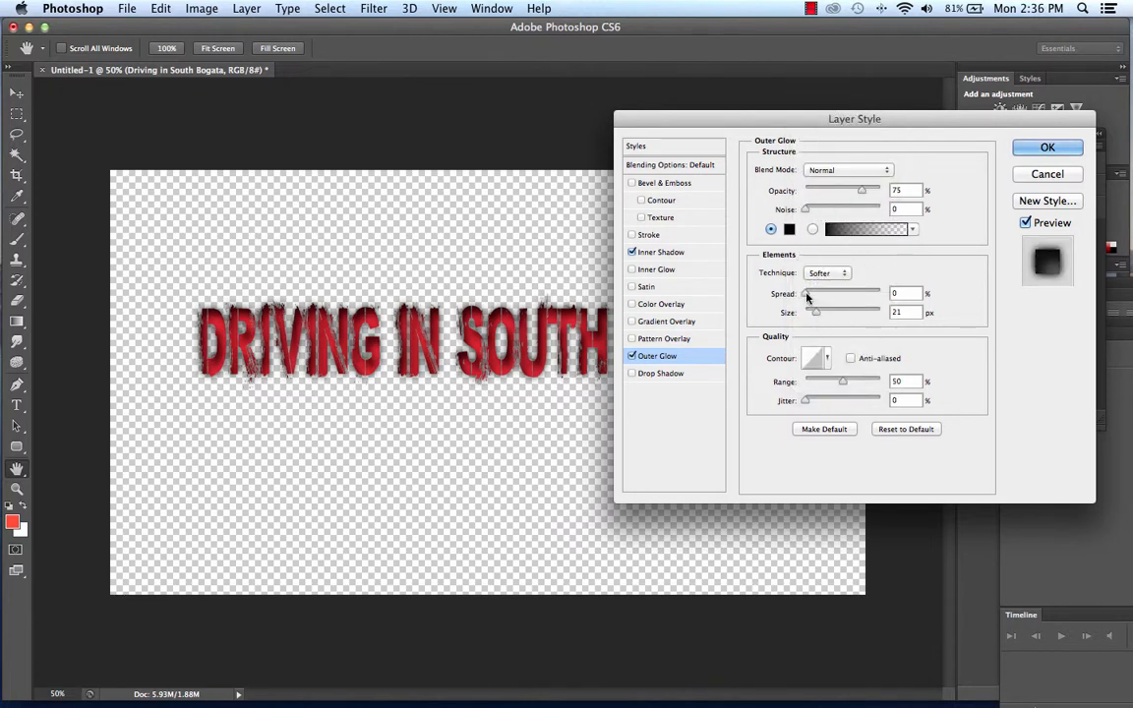
left_click_drag(806, 297, 813, 314)
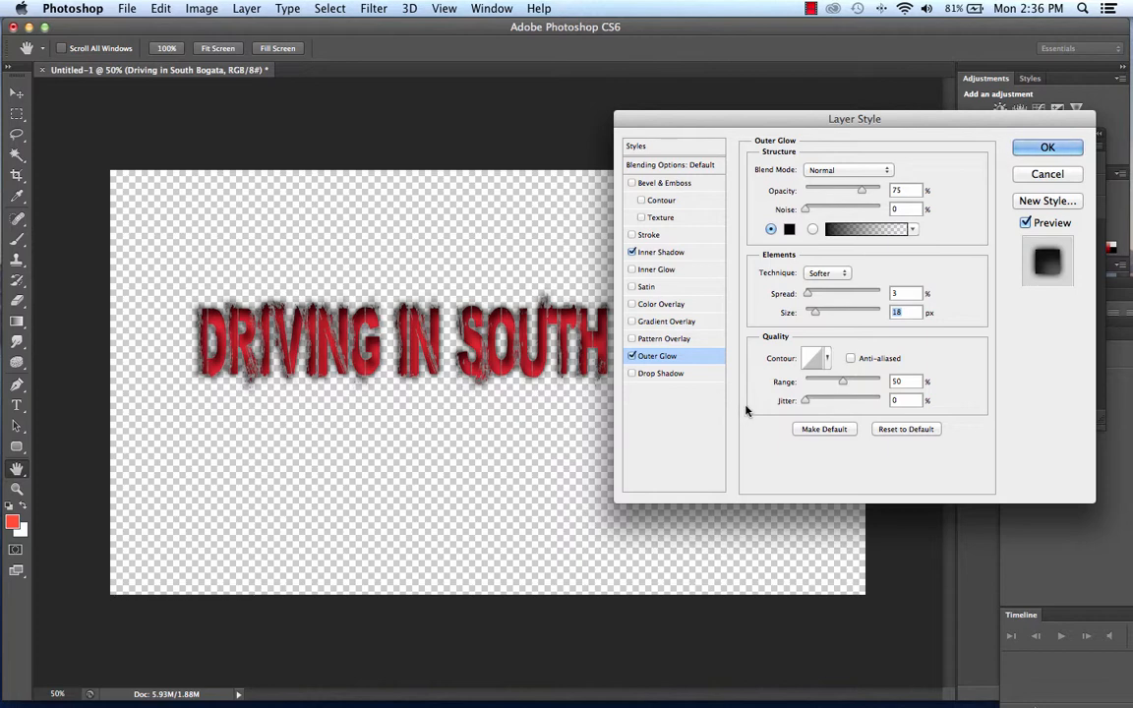
left_click(1047, 146)
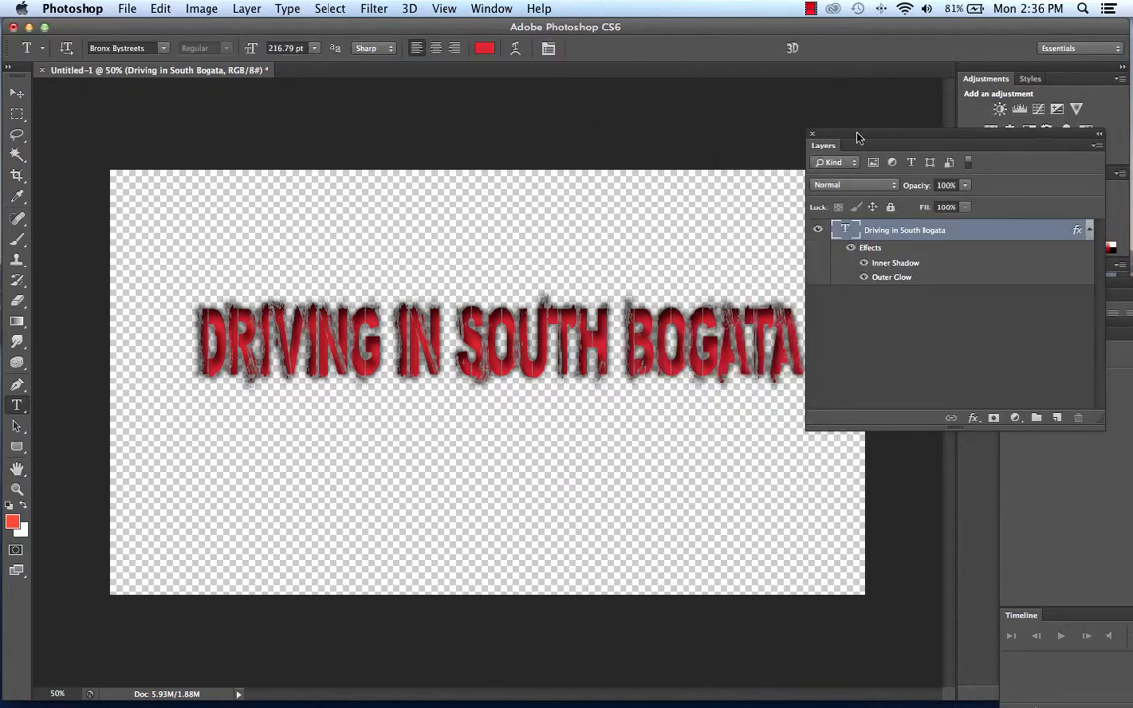
Select all of the "Driving in South Bogata" text, change its color to yellow (#e9f037), and finish text editing.
left_click_drag(855, 139, 891, 122)
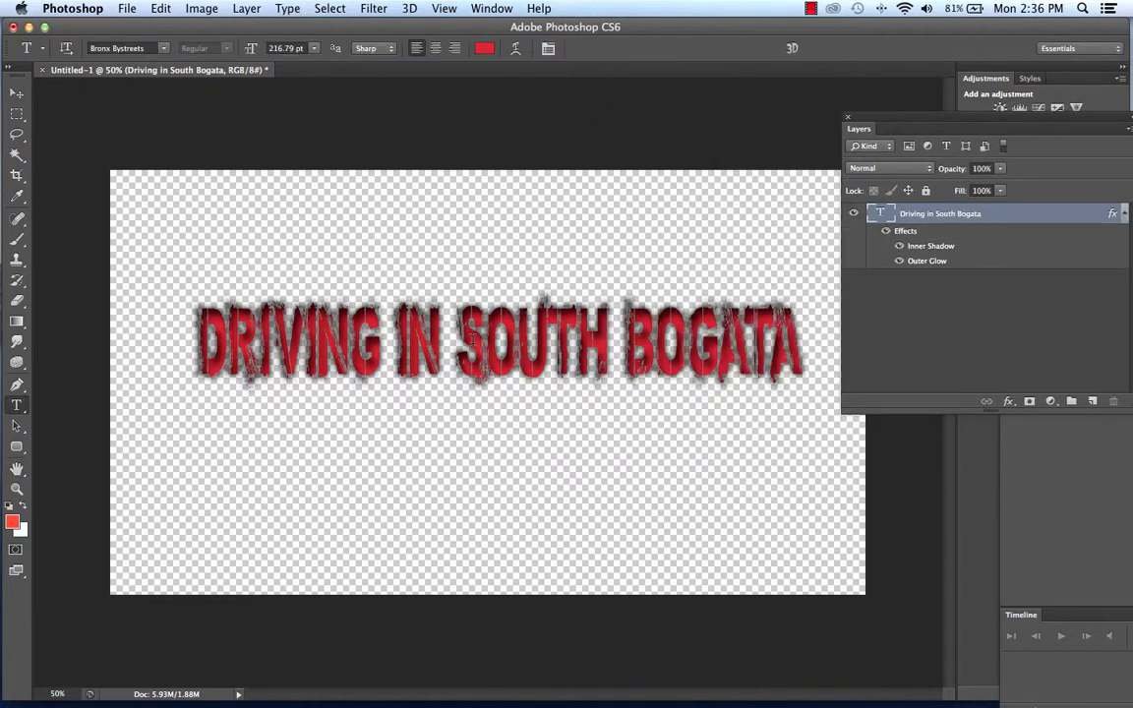
double_click(678, 332)
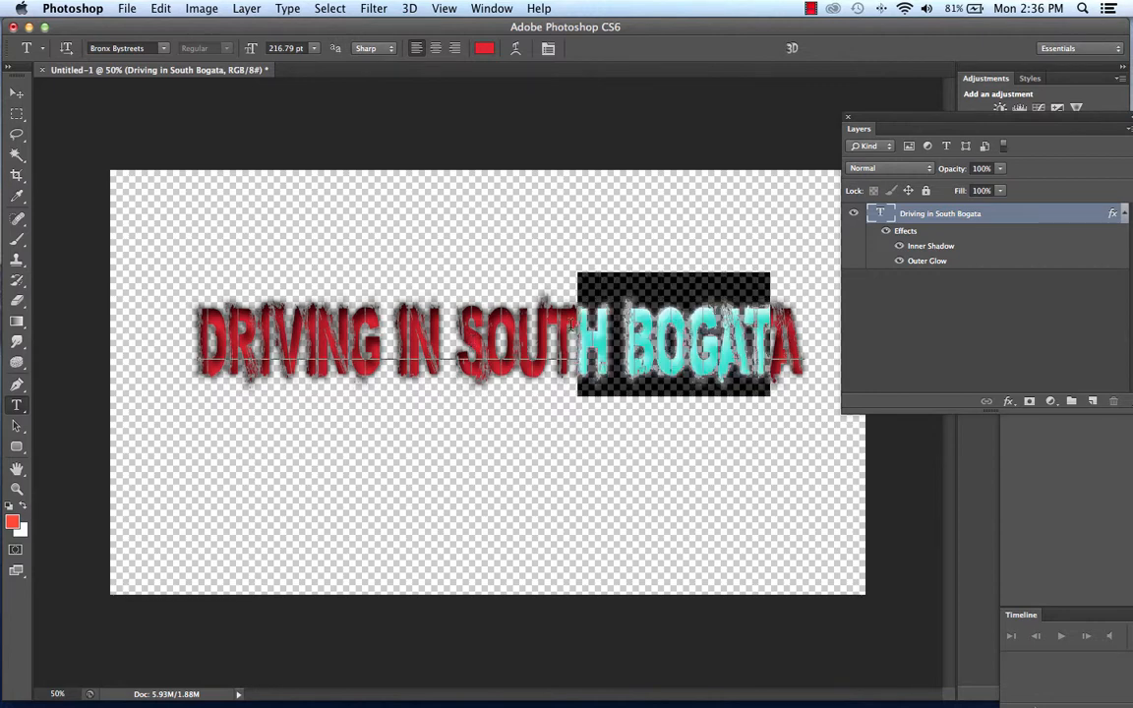
left_click(803, 352)
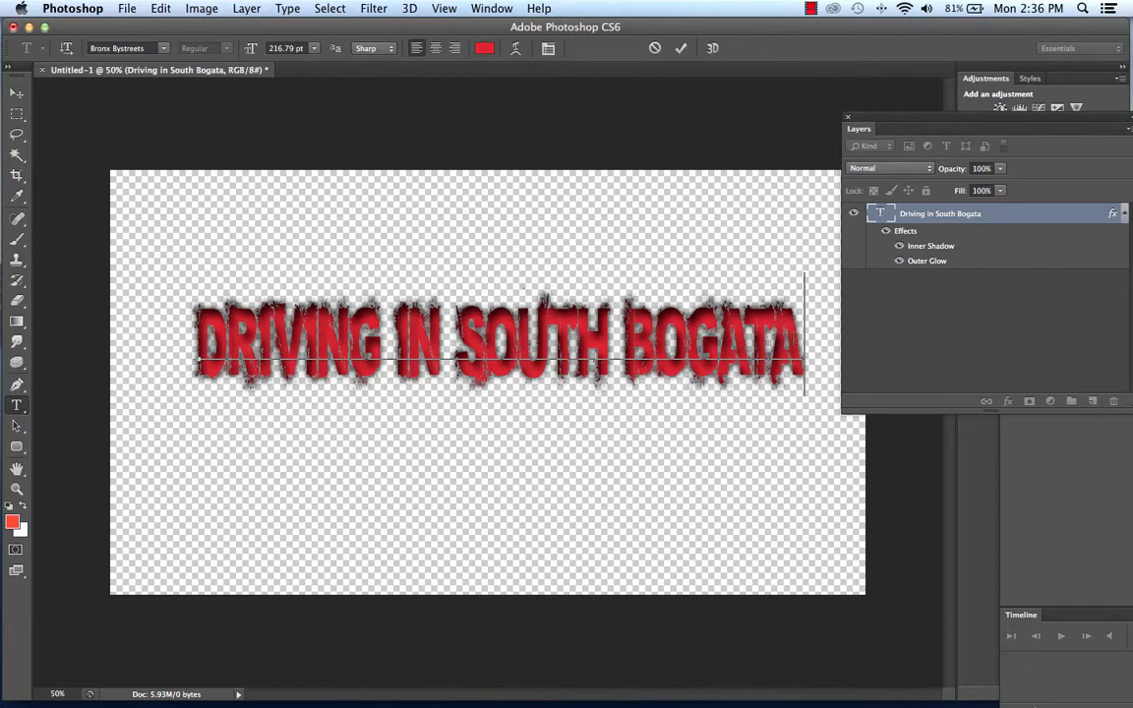
left_click_drag(803, 334, 192, 329)
left_click(485, 50)
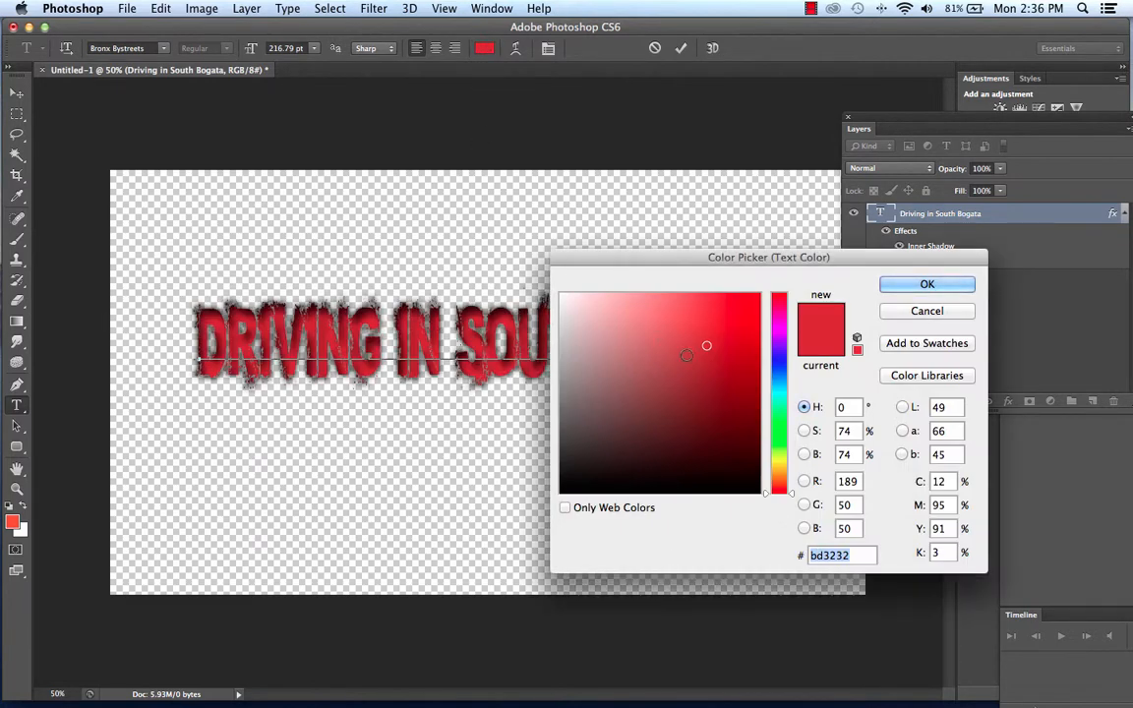
left_click(687, 379)
left_click(715, 304)
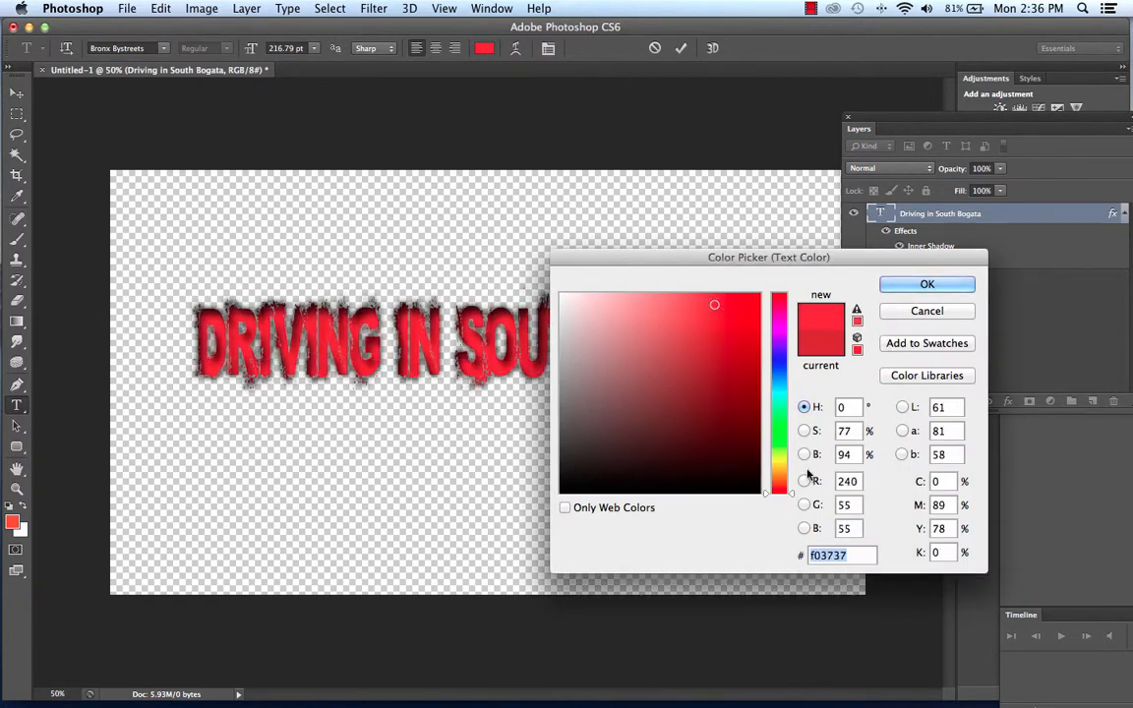
mouse_move(782, 480)
left_mouse_down()
mouse_move(782, 389)
mouse_move(767, 435)
mouse_move(780, 407)
mouse_move(784, 307)
mouse_move(780, 462)
left_mouse_up()
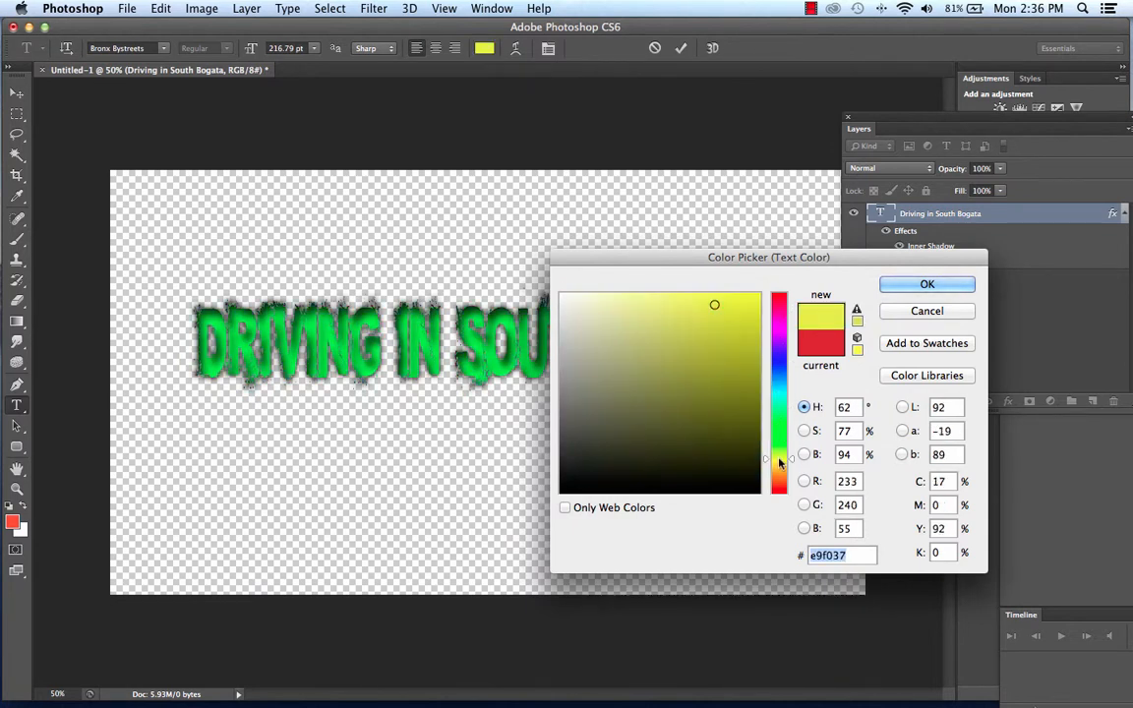
left_click(927, 284)
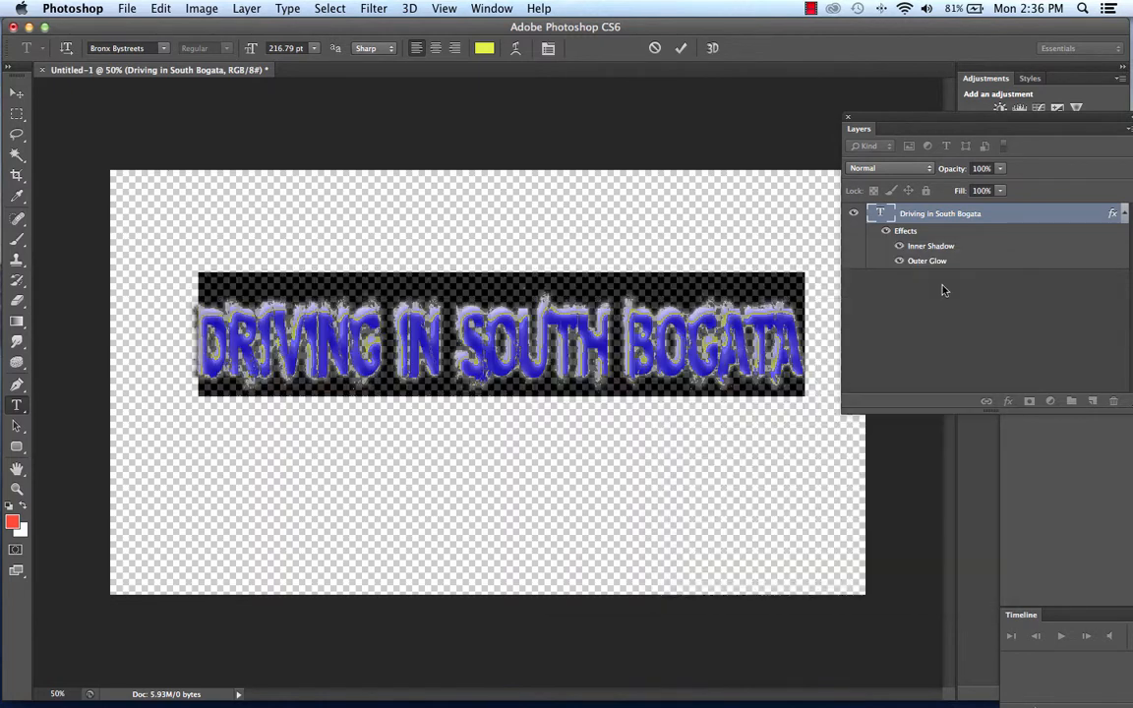
left_click(17, 93)
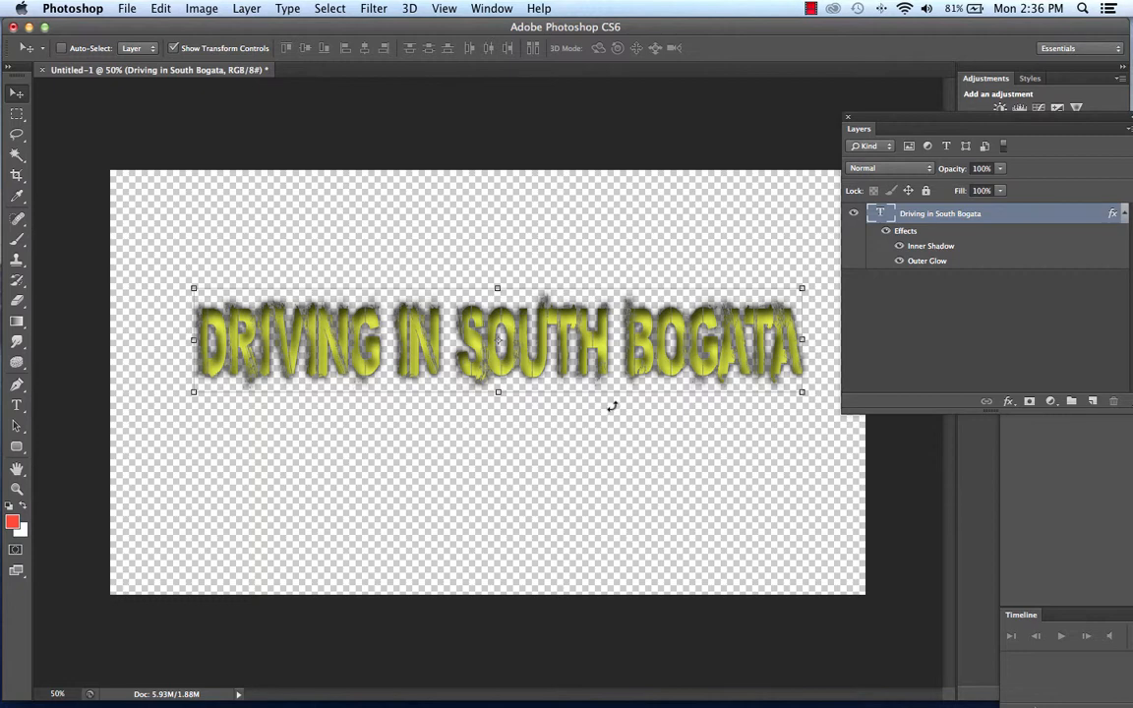
Start saving the document as a Photoshop file named driving in Movies > Movie_files_pre_aug21_2014 > drive_bogota.
left_click(133, 8)
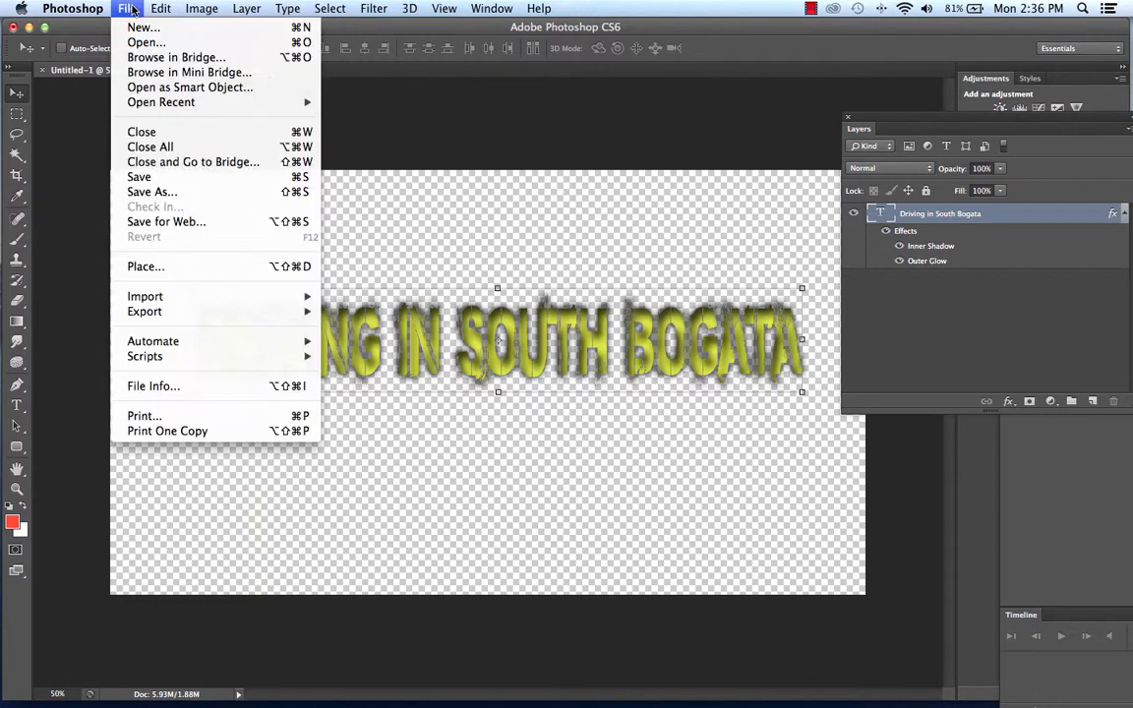
left_click(145, 195)
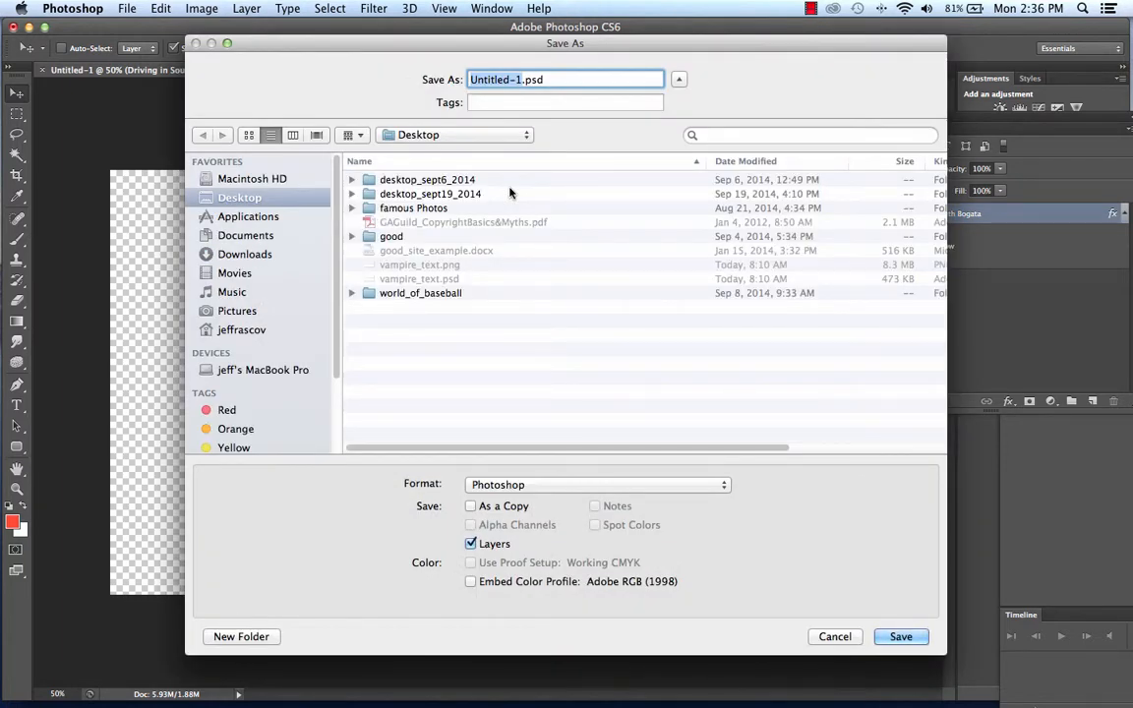
type("drivin")
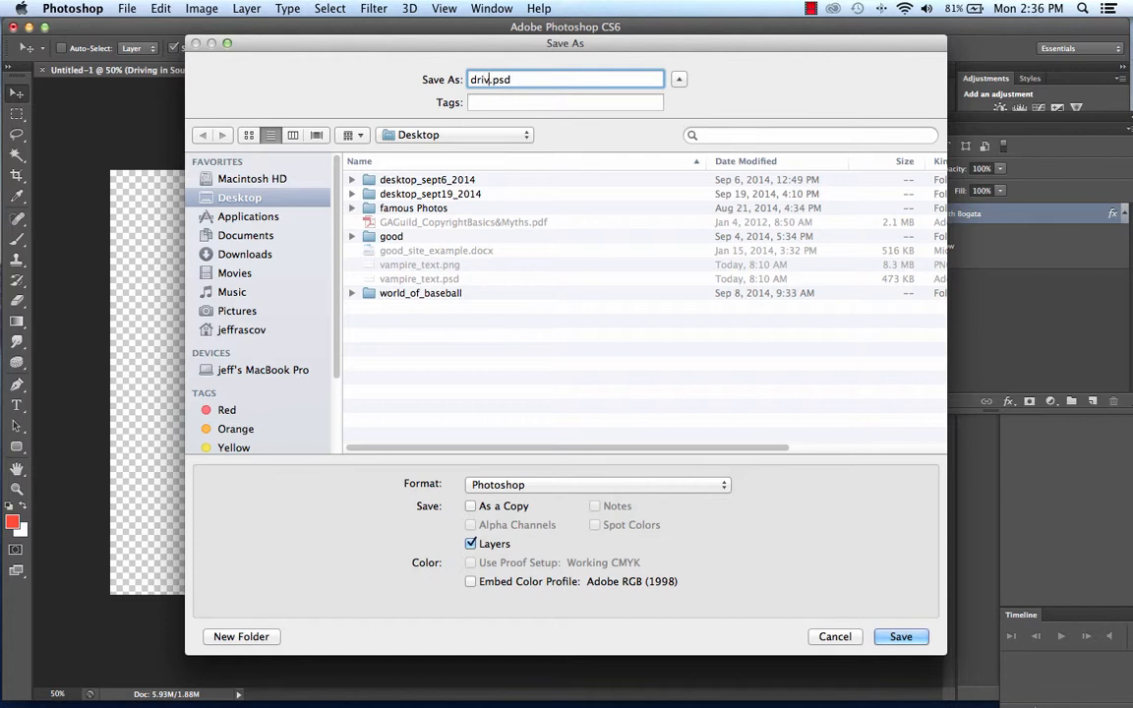
type("g")
left_click(299, 269)
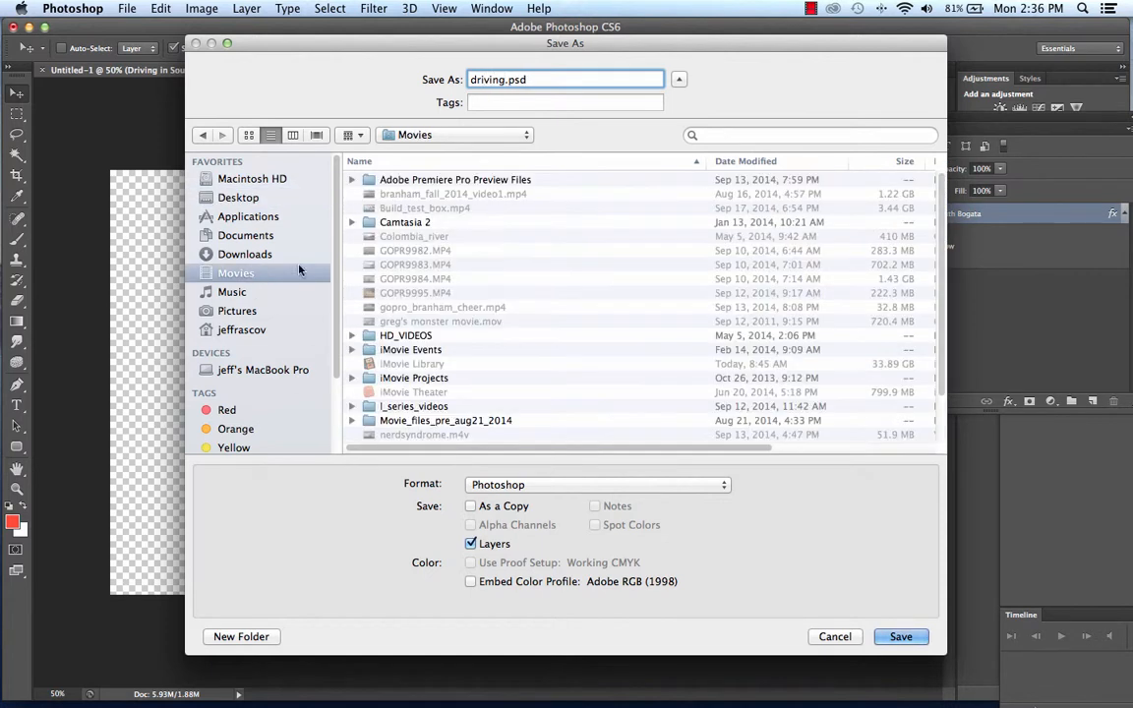
double_click(432, 420)
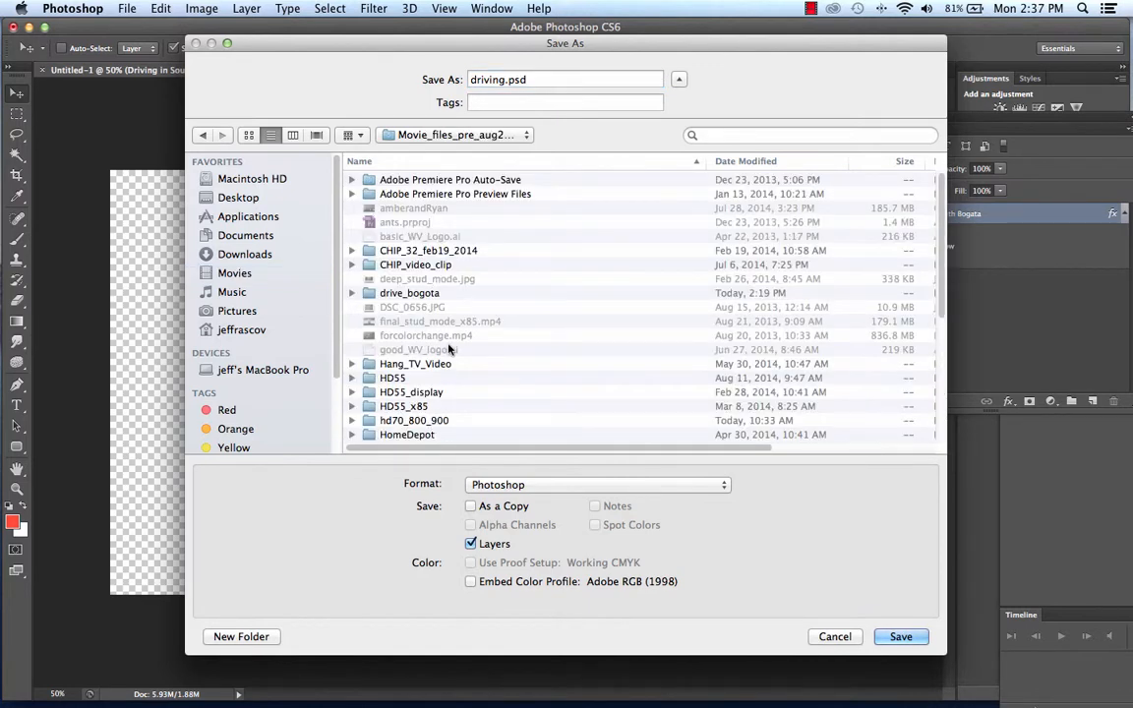
double_click(430, 294)
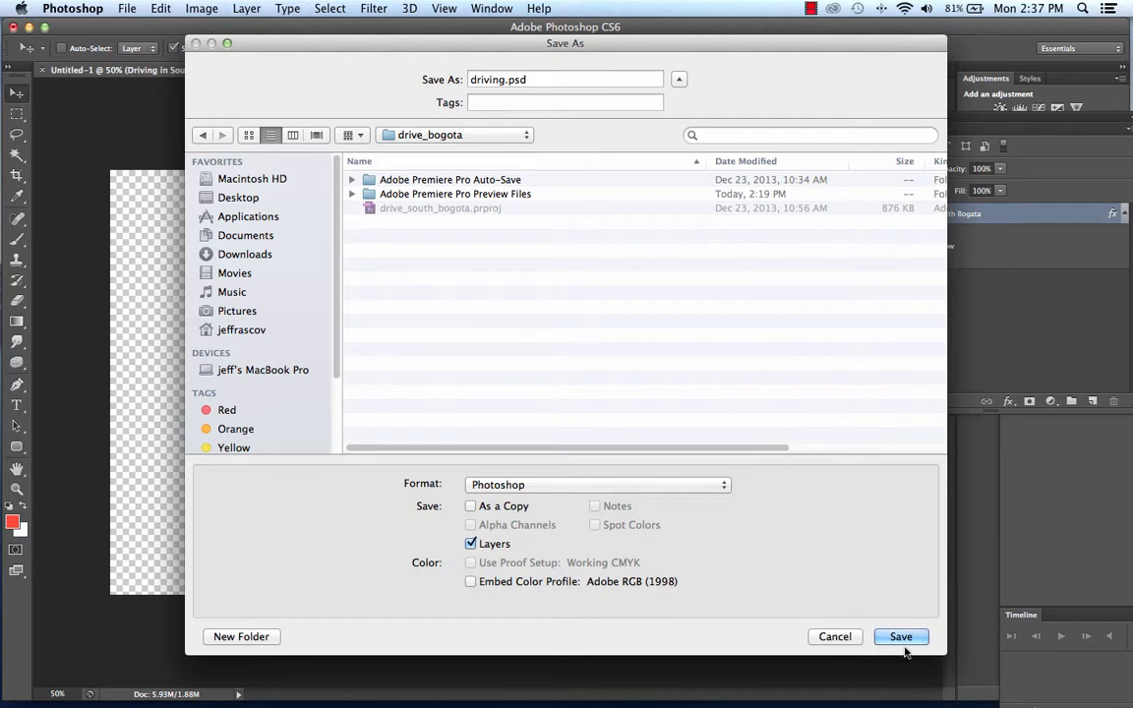
Extend the file name to driving_title.psd and save it with Maximize Compatibility enabled.
left_click(504, 79)
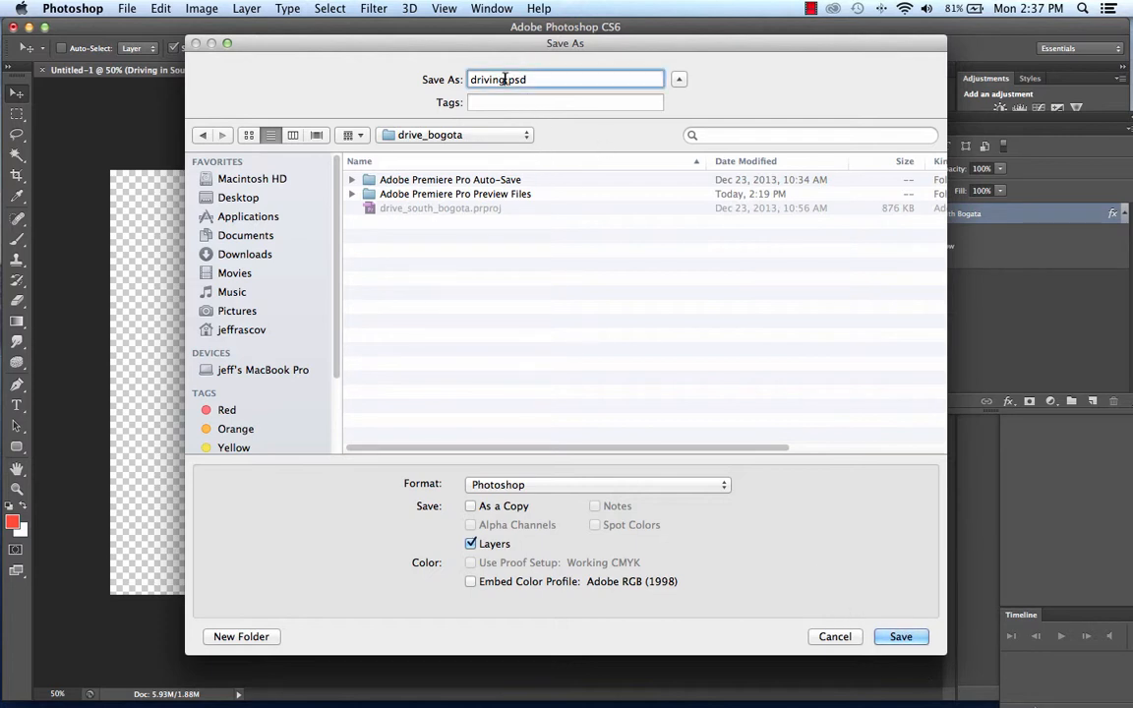
type("_title")
left_click(900, 636)
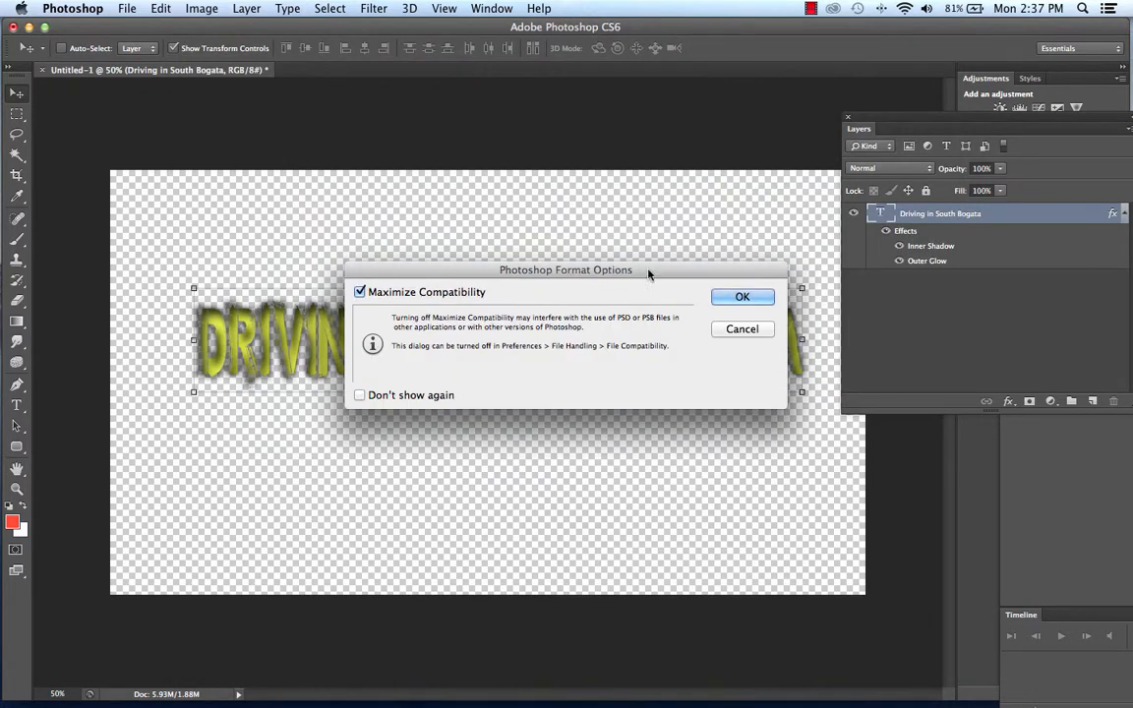
left_click(742, 297)
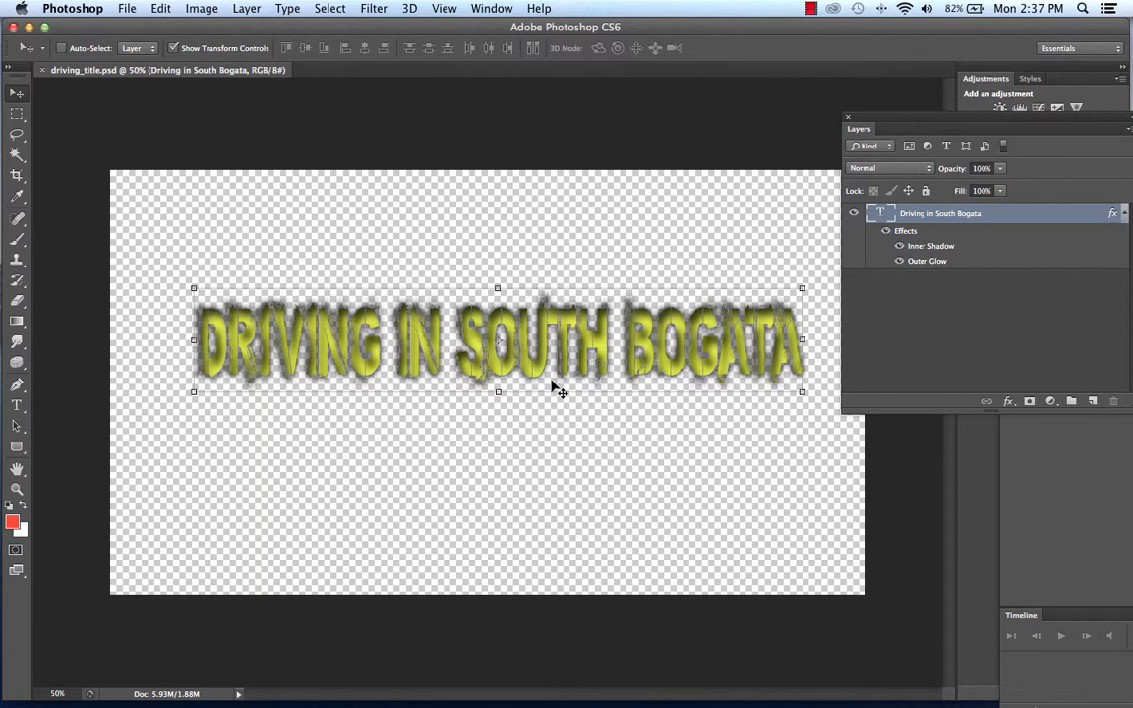
Save a PNG copy of the title as driving_title.png in the drive_bogota folder, using None / Fast compression.
mouse_move(225, 689)
left_click(126, 11)
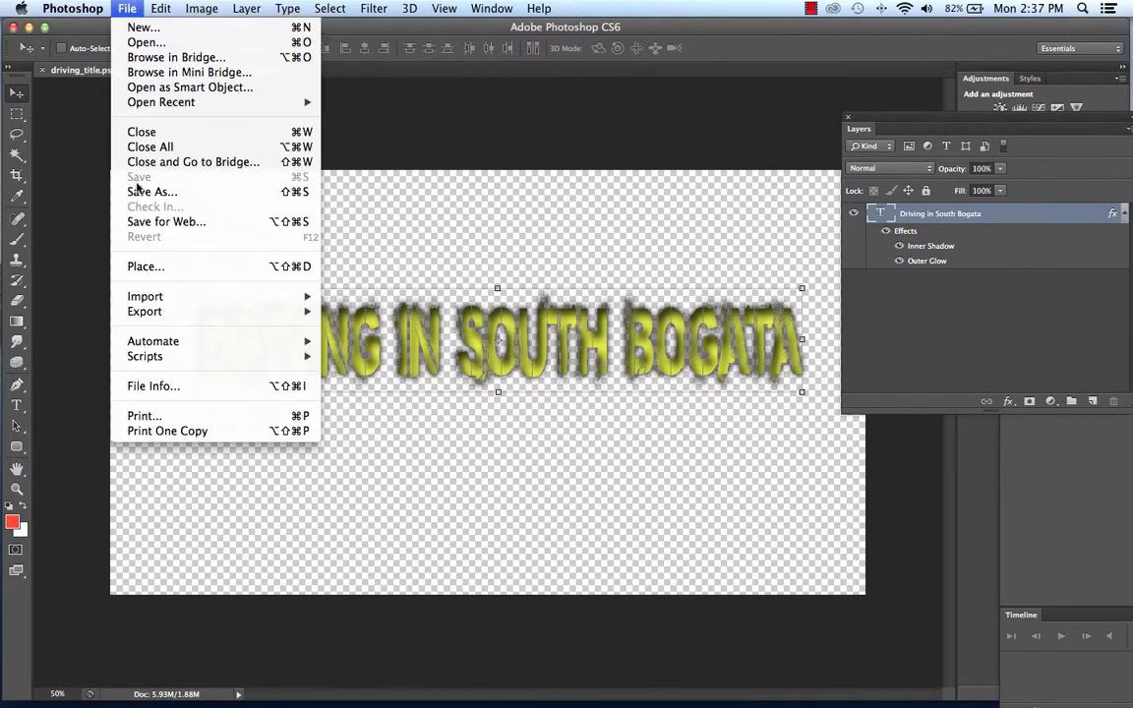
left_click(131, 193)
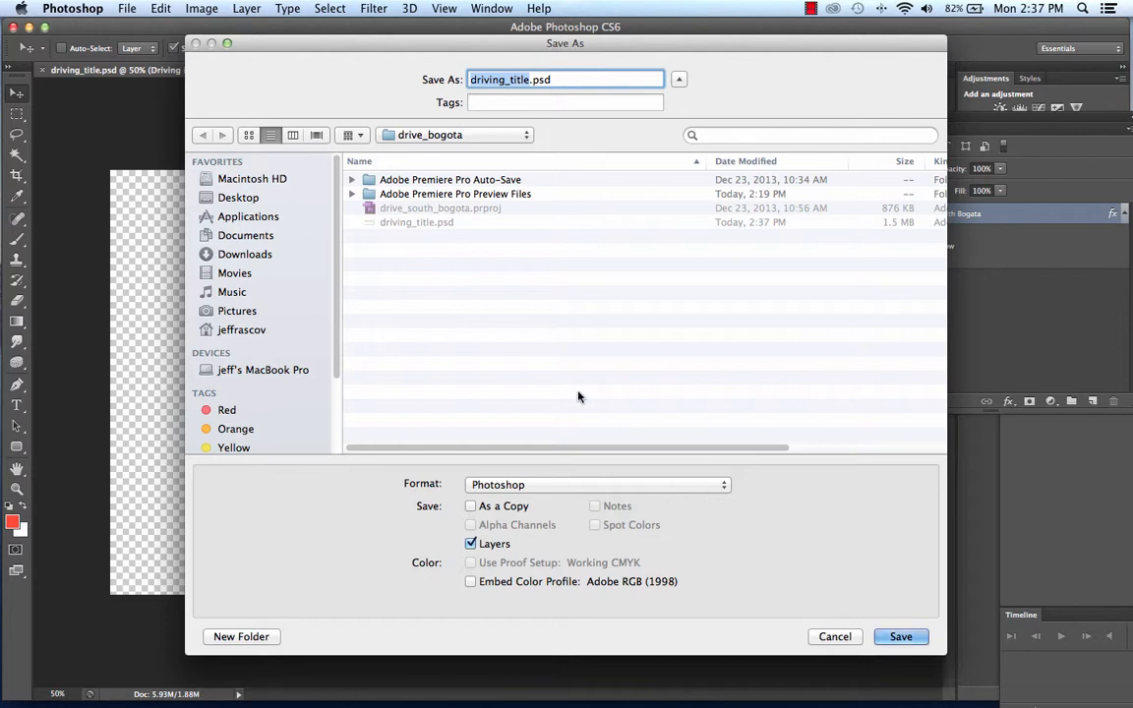
left_click(537, 484)
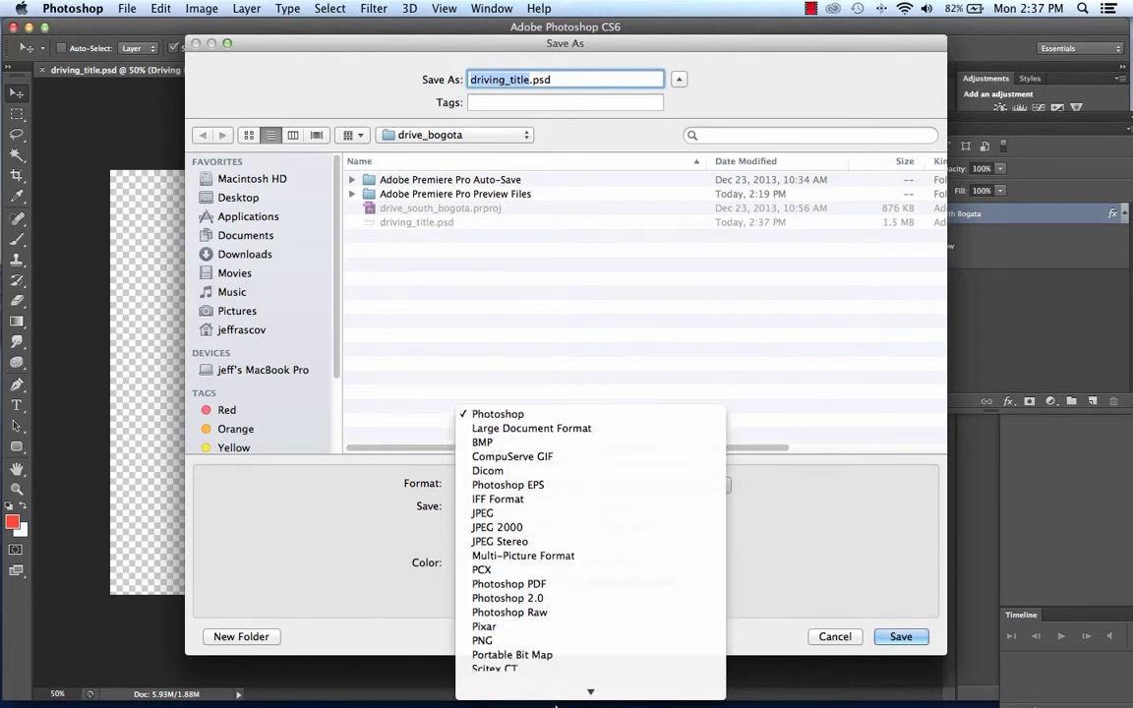
left_click(595, 609)
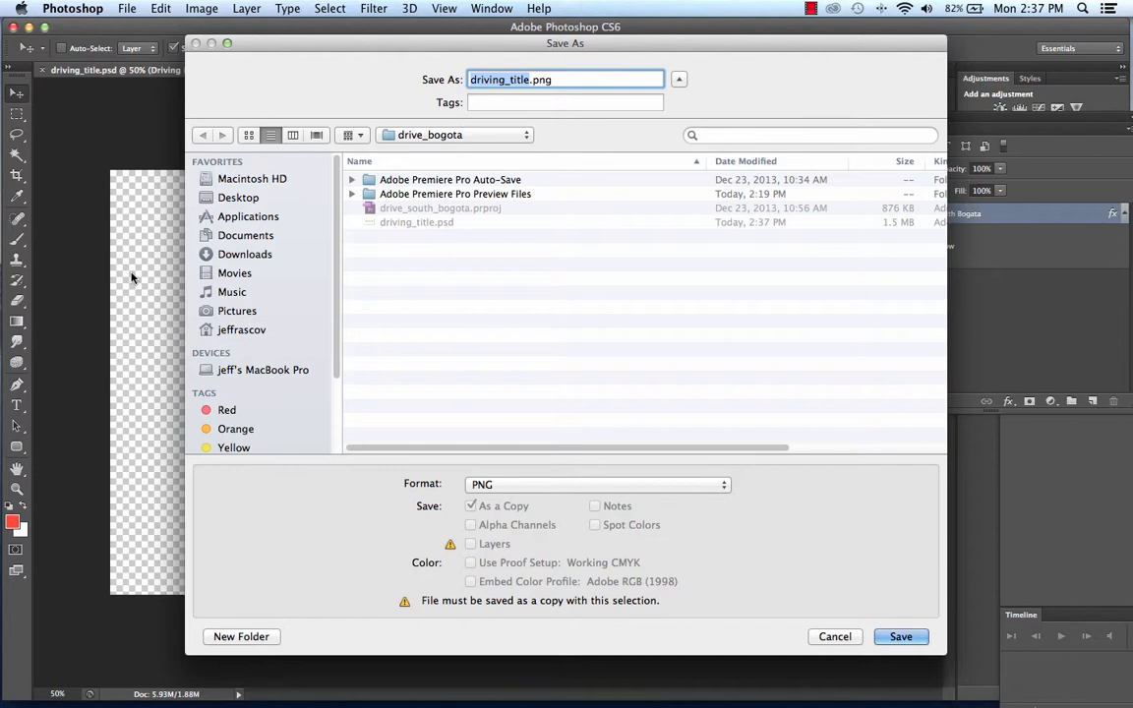
left_click(899, 637)
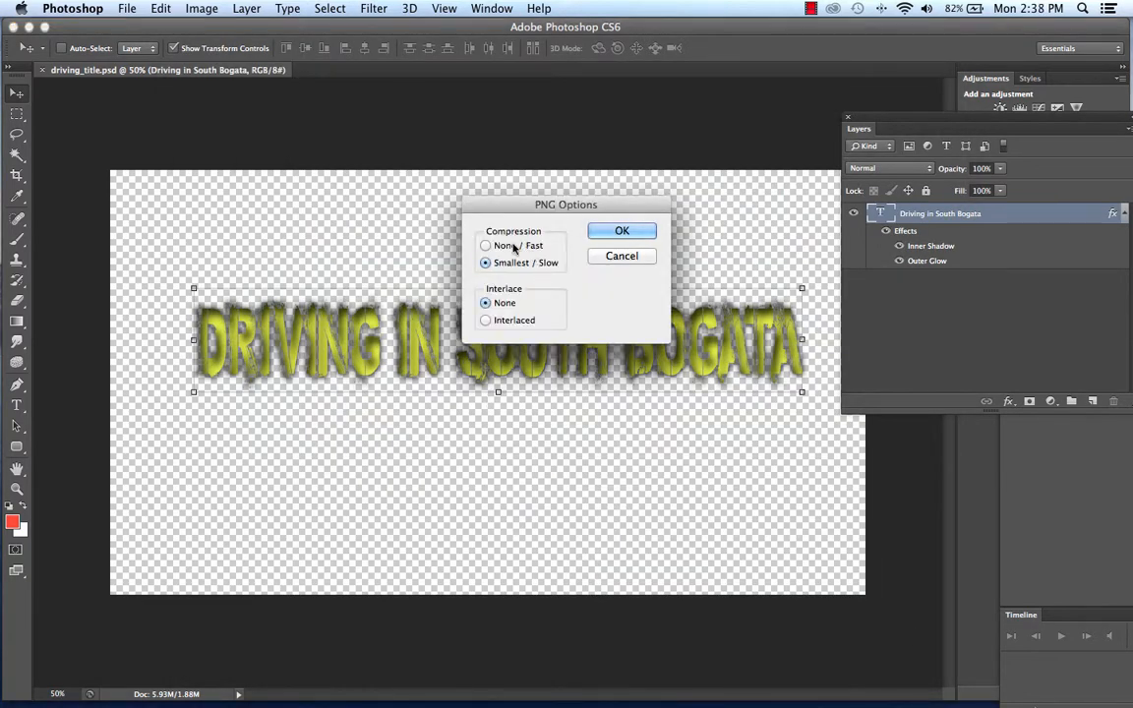
left_click(522, 246)
left_click(621, 232)
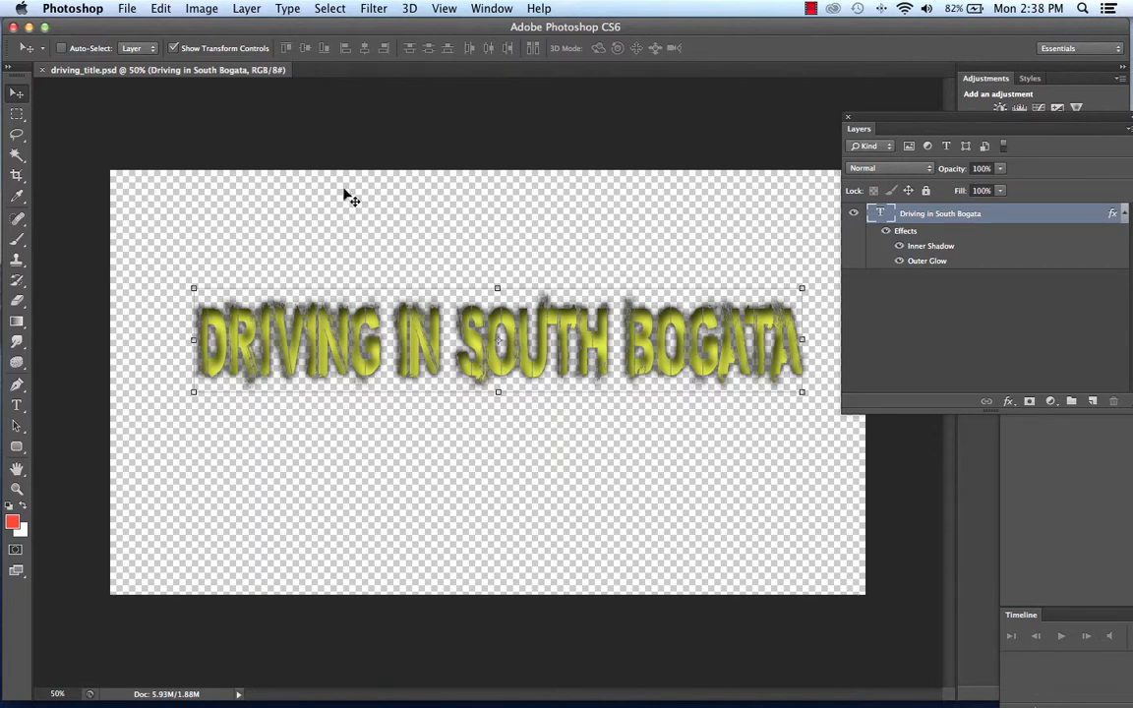
Hide Photoshop, close the bronx_bystreets Finder window, and switch to Premiere Pro.
left_click(72, 8)
left_click(128, 98)
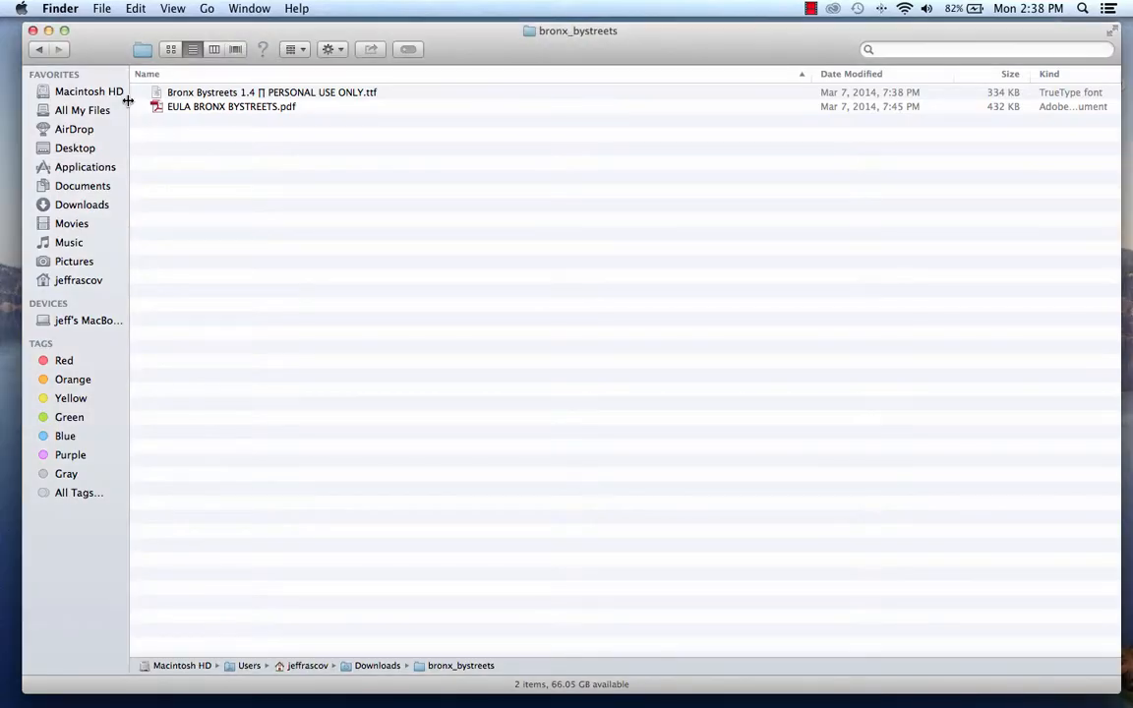
left_click(32, 31)
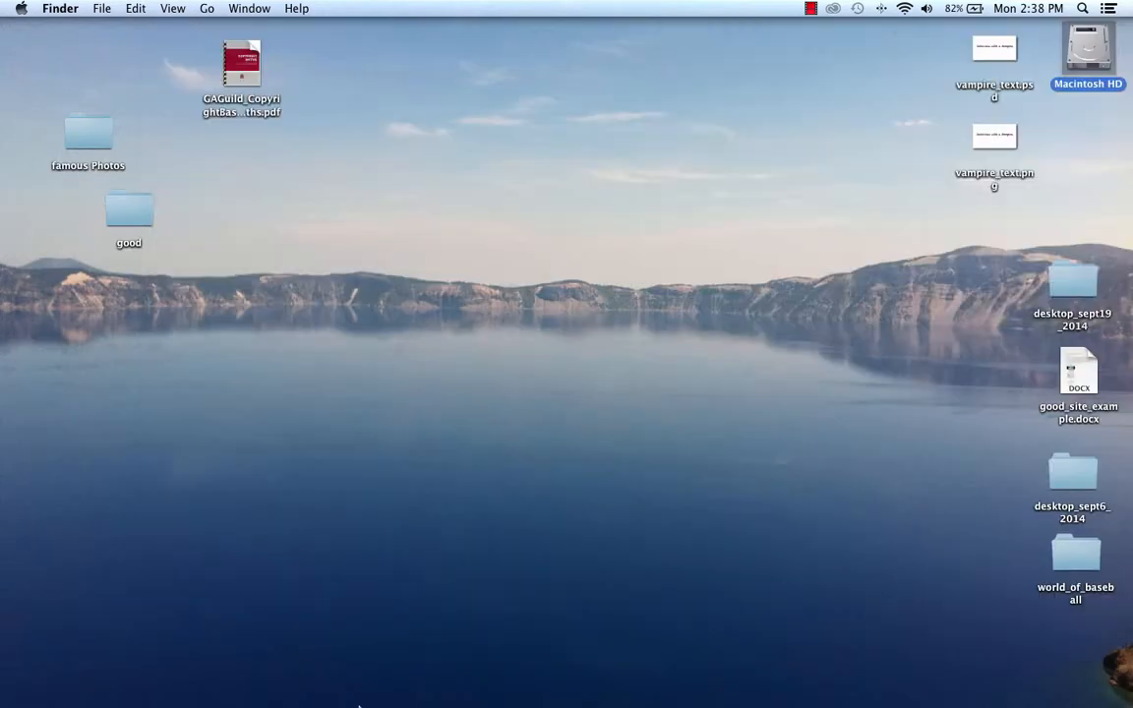
mouse_move(389, 688)
left_click(277, 689)
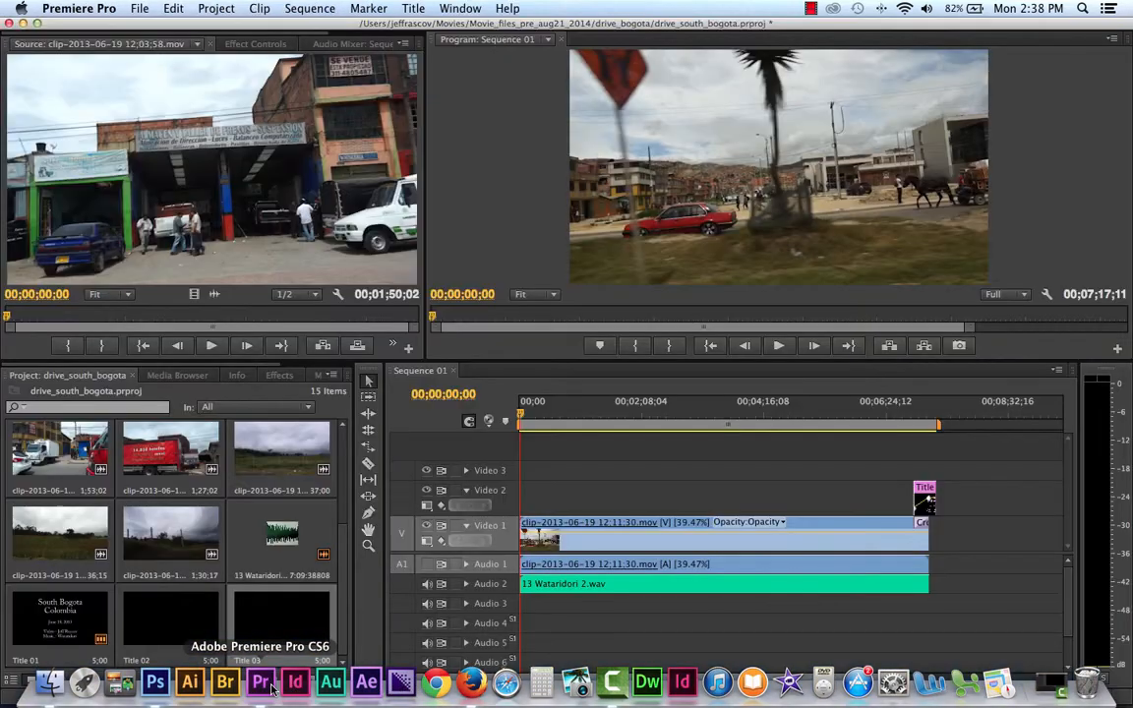
Import driving_title.psd from Movies > Movie_files_pre_aug21_2014 > drive_bogota with all layers merged.
left_click(139, 8)
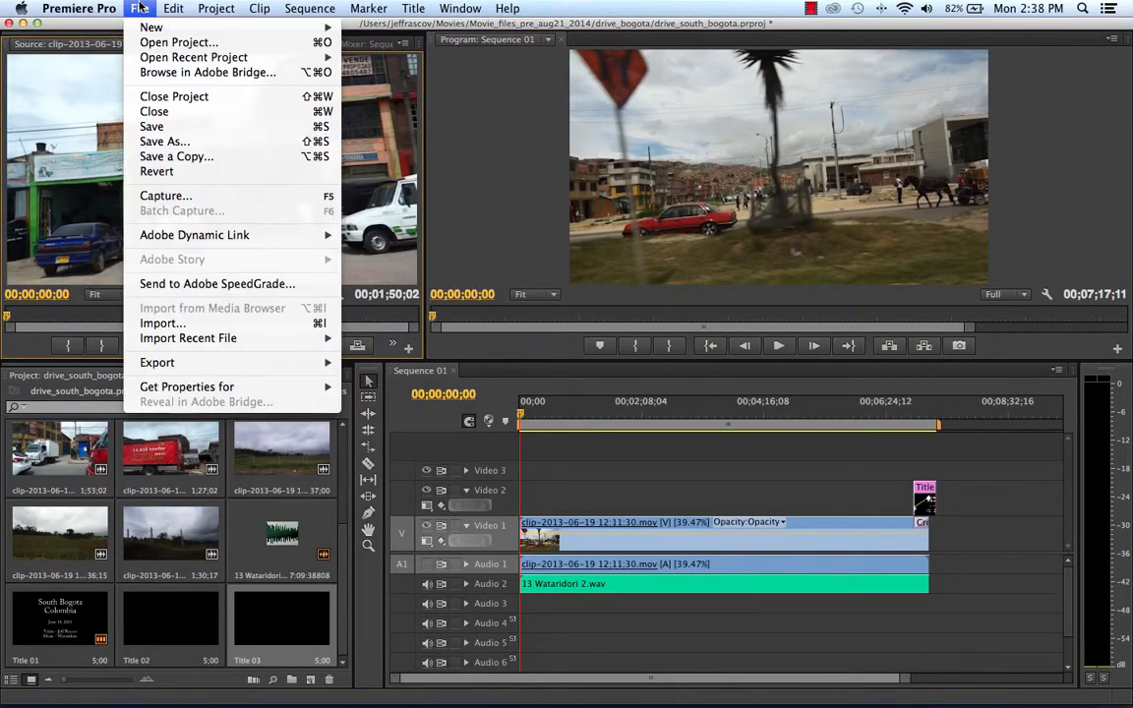
left_click(191, 328)
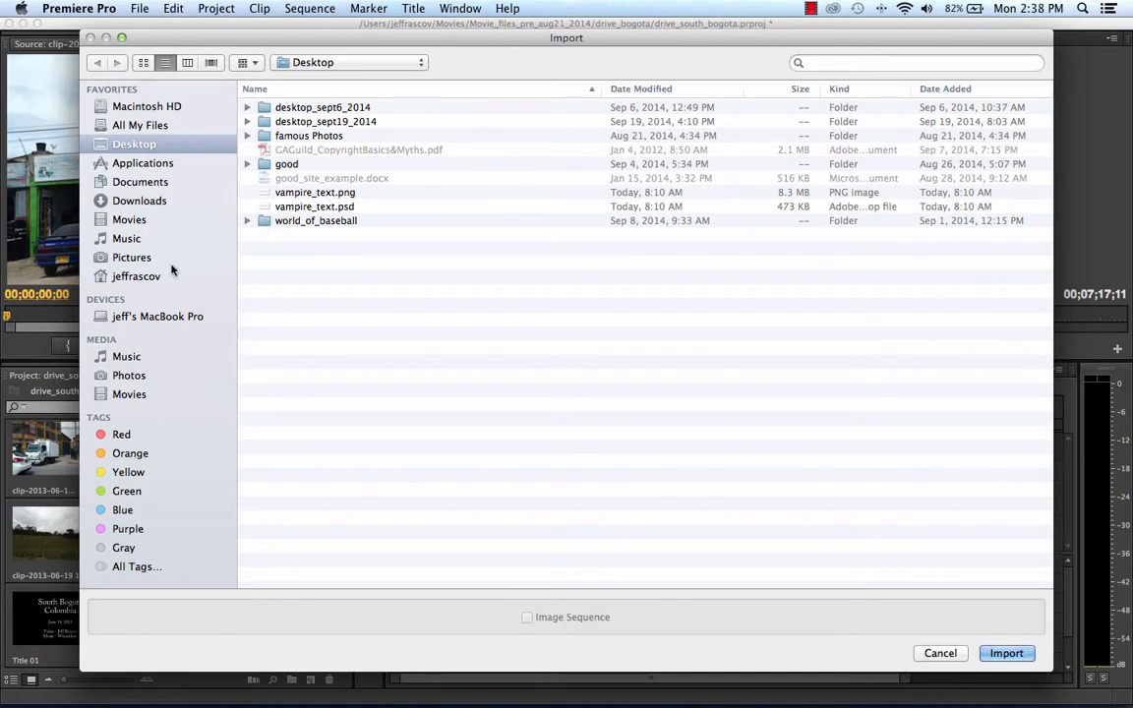
left_click(131, 219)
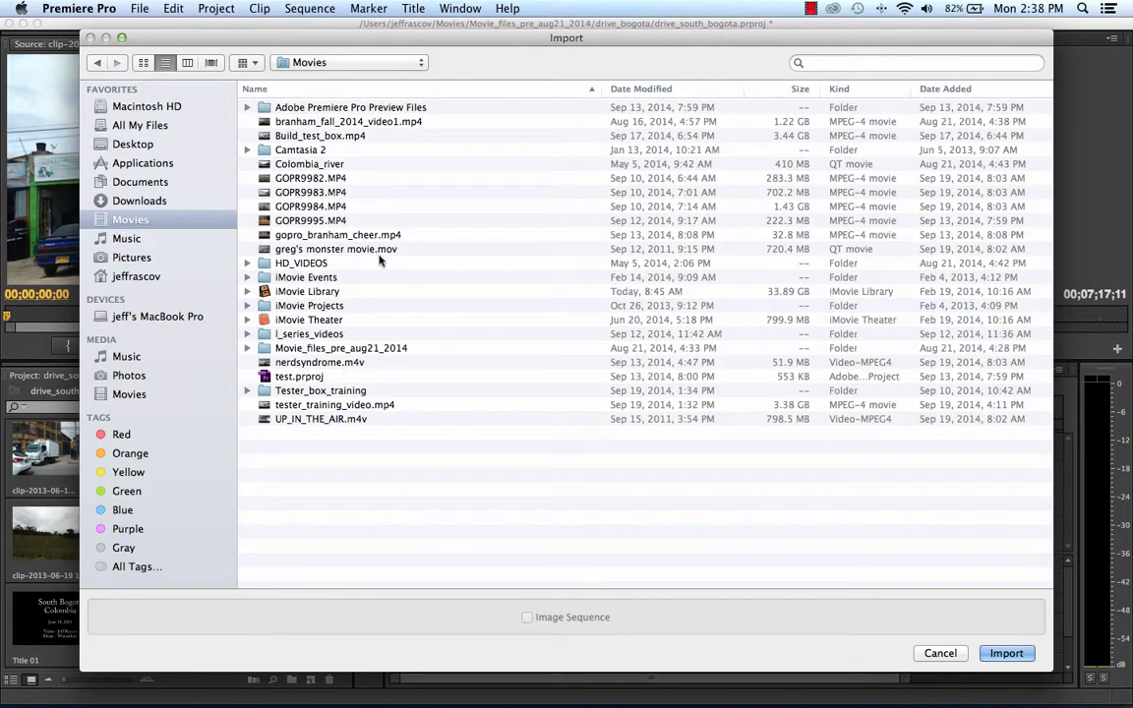
double_click(370, 317)
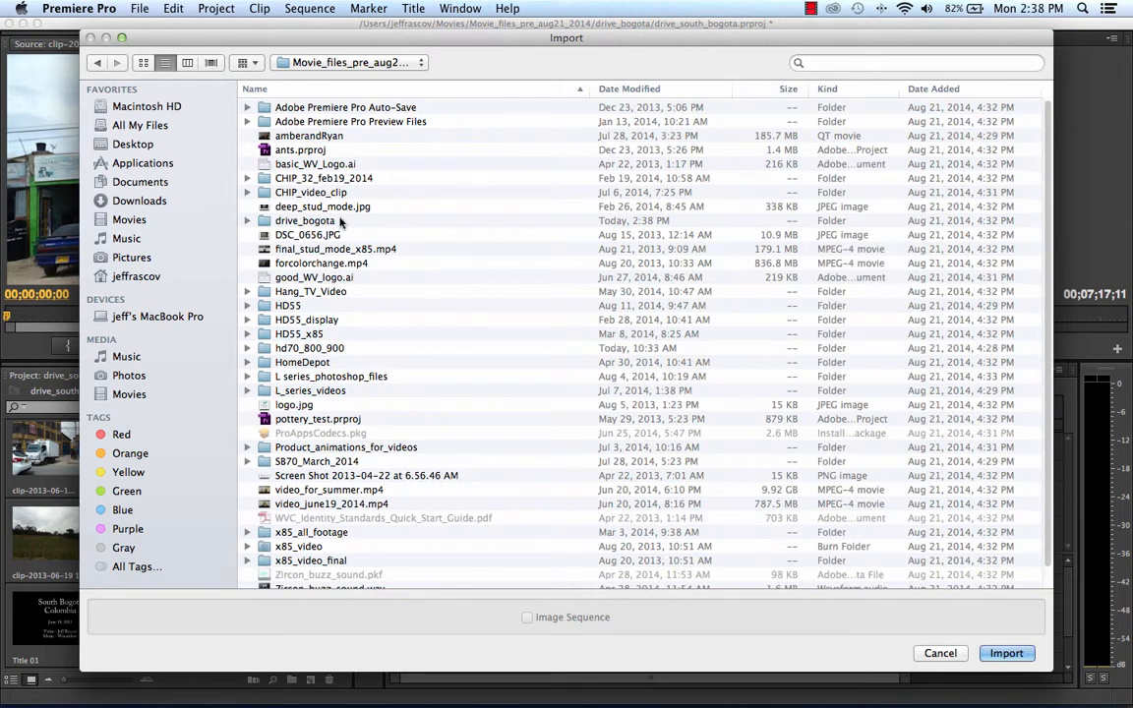
double_click(303, 220)
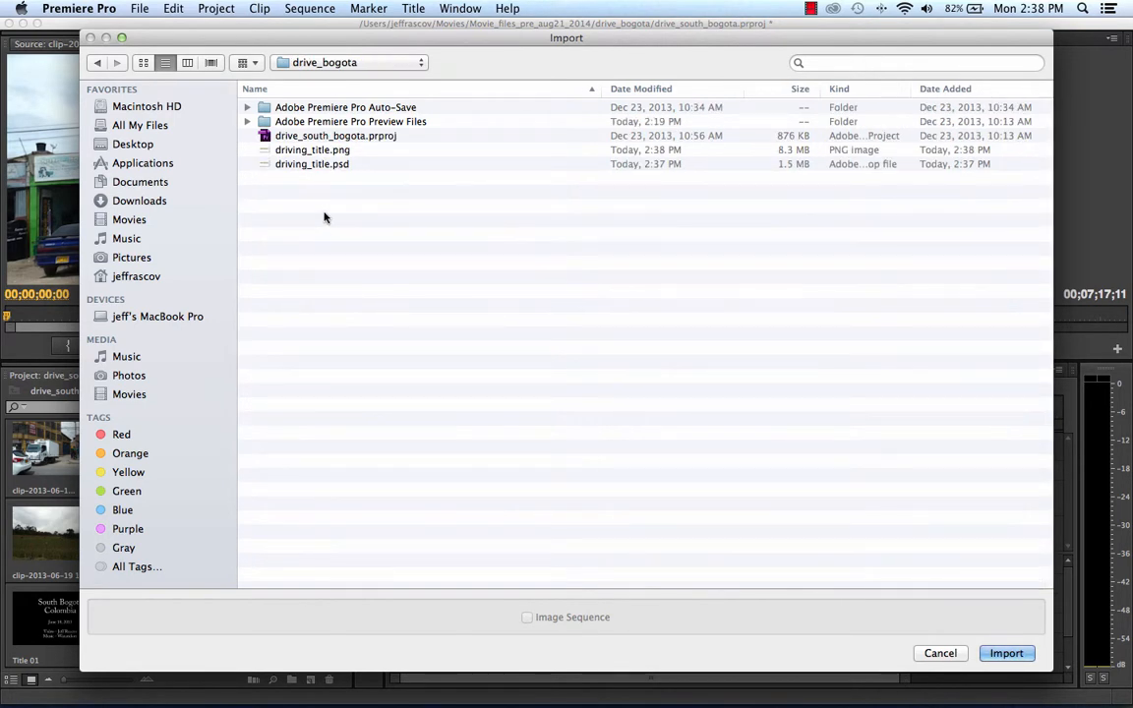
left_click(328, 151)
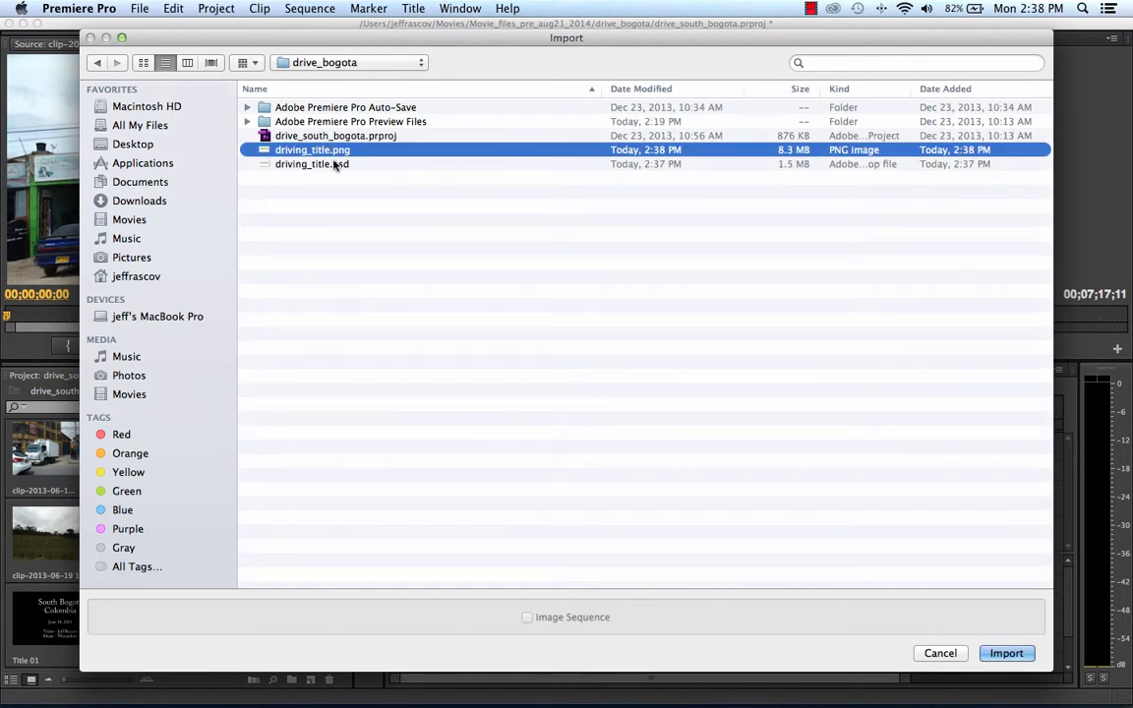
left_click(334, 165)
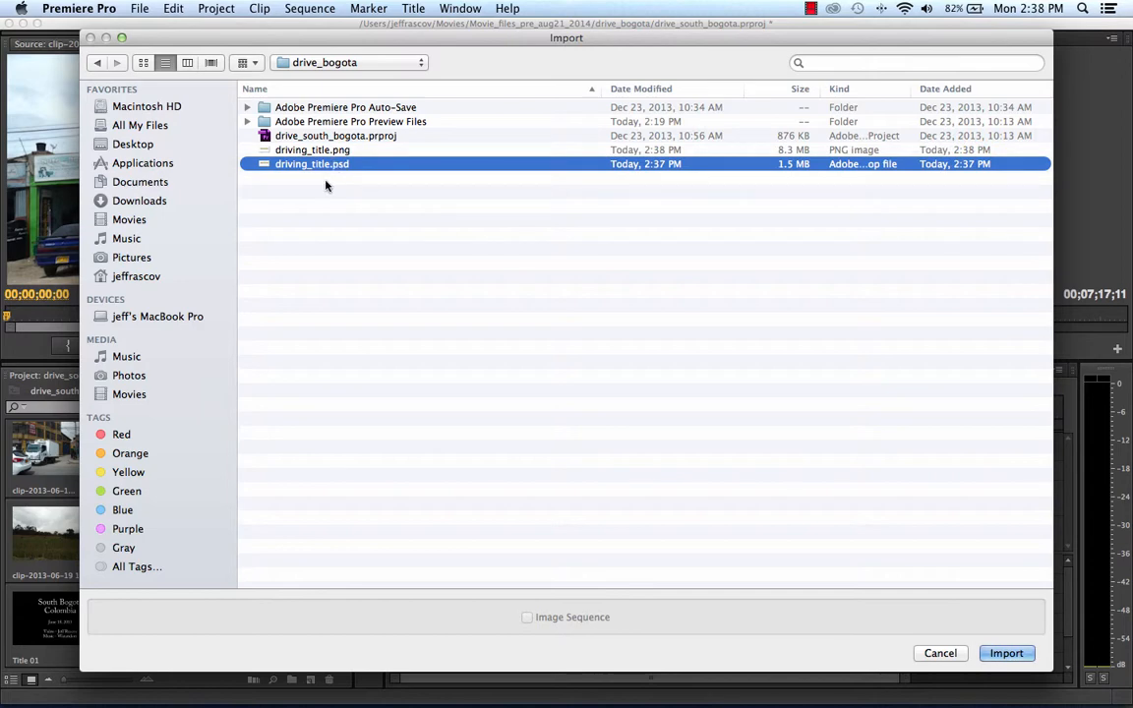
left_click(995, 653)
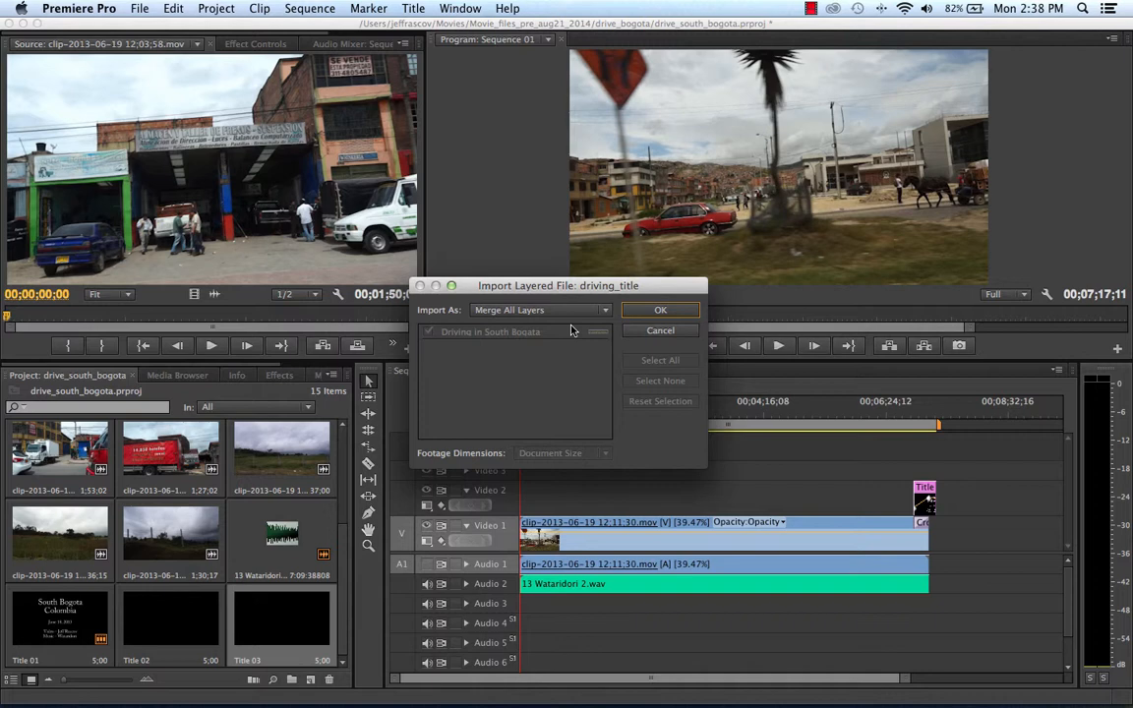
left_click(660, 312)
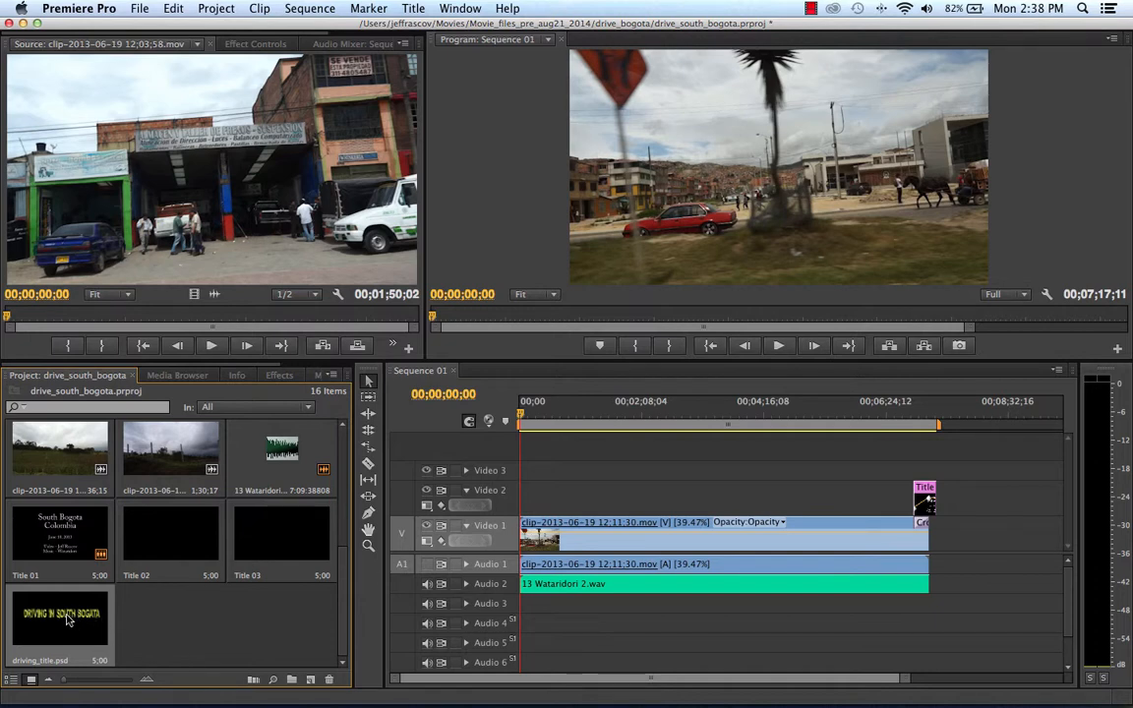
Place driving_title.psd on Video 2 at the very start of Sequence 01.
left_click_drag(95, 599, 108, 658)
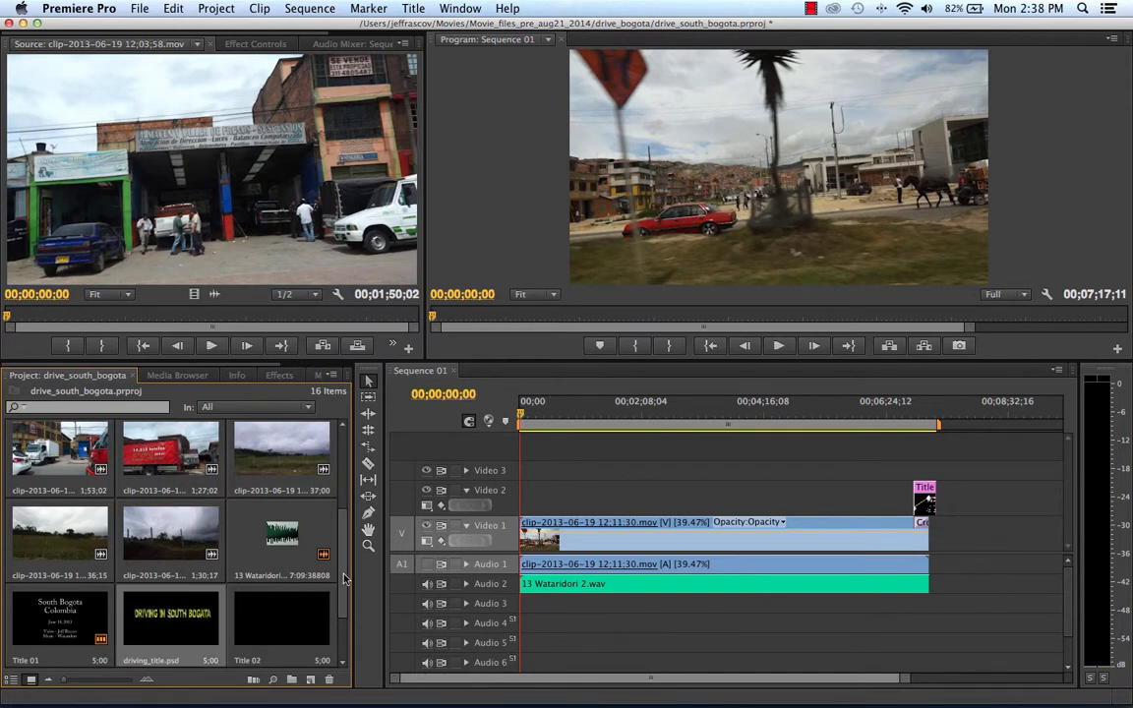
scroll(196, 541, "down", 2)
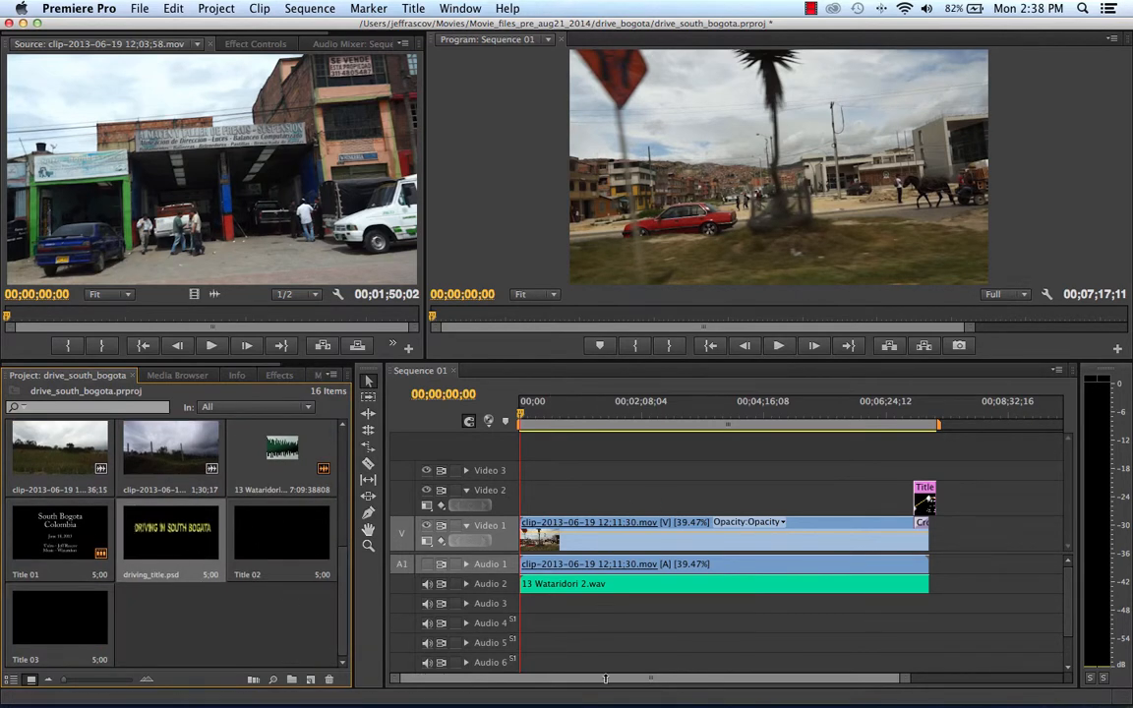
left_click_drag(898, 677, 738, 682)
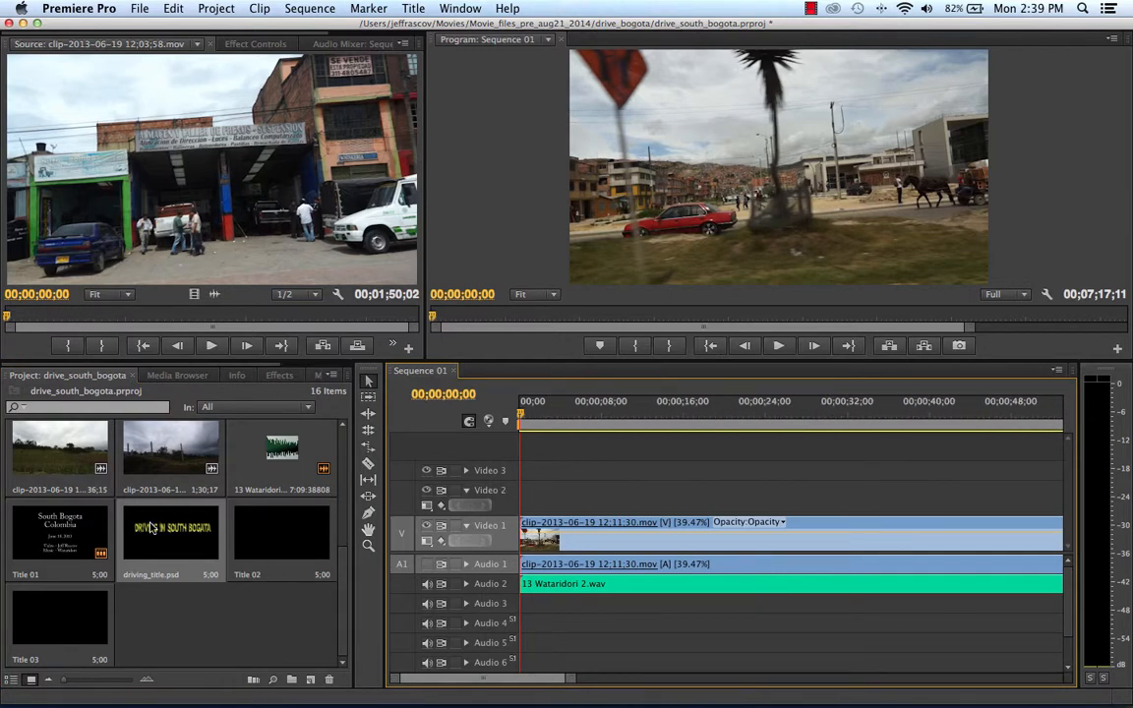
left_click_drag(150, 527, 526, 498)
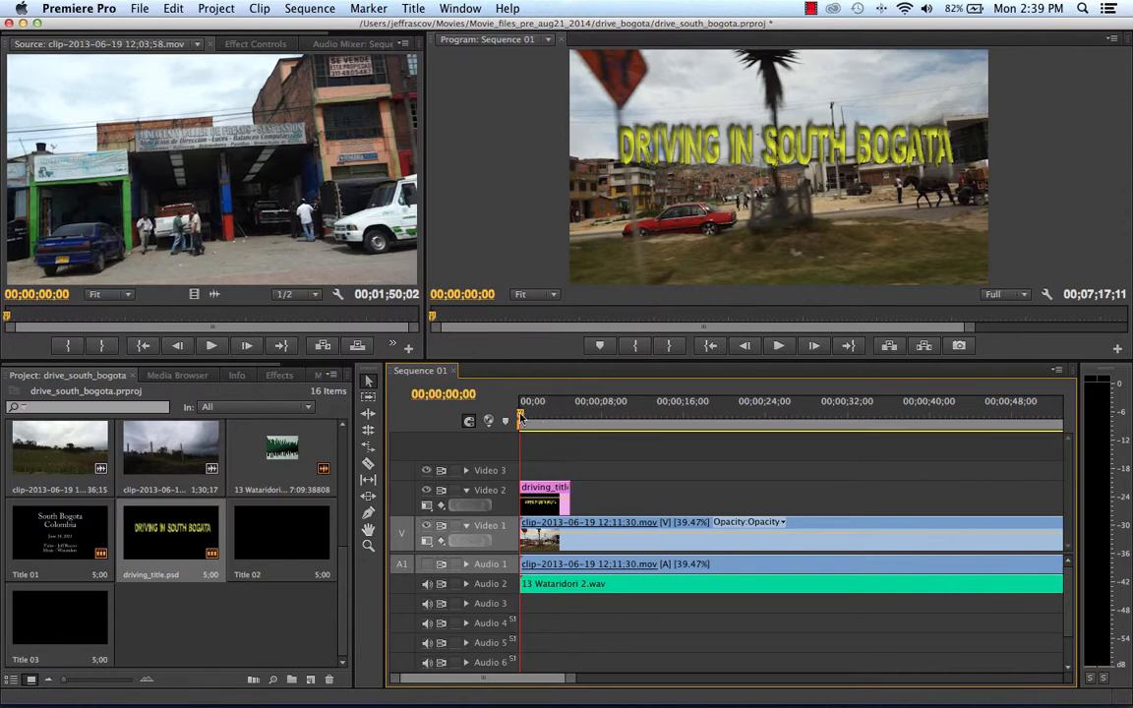
Preview the title from the sequence start, and extend the driving_title.psd clip to about 10 seconds.
left_click_drag(521, 418, 467, 418)
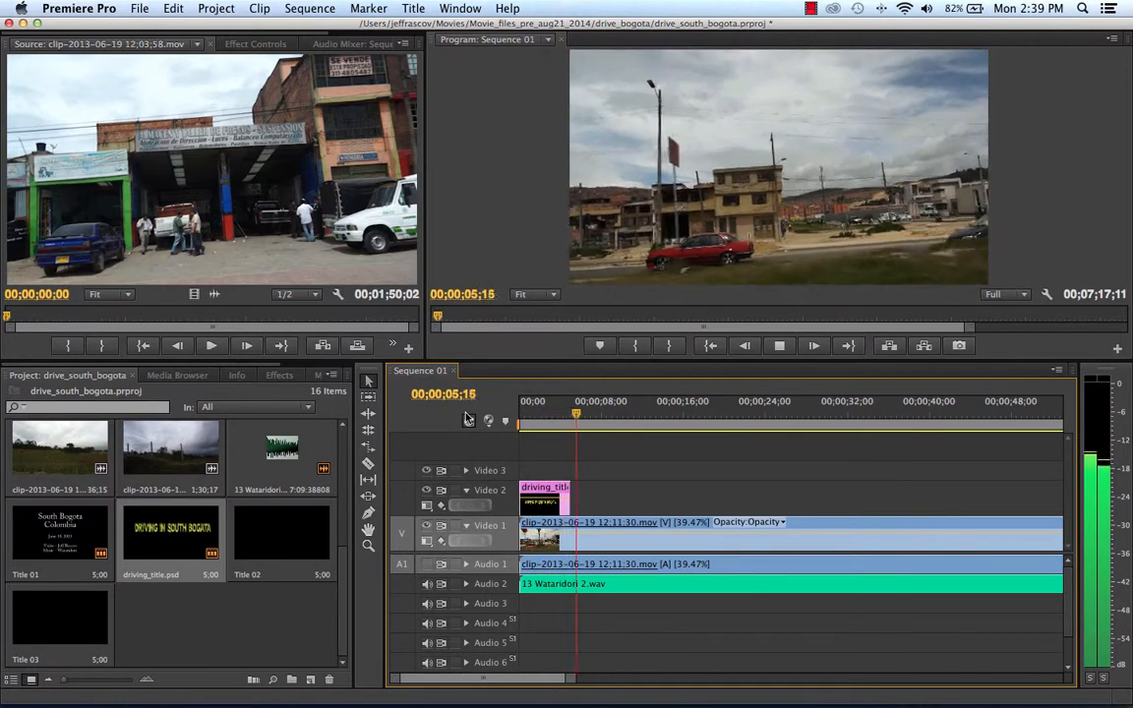
key("space")
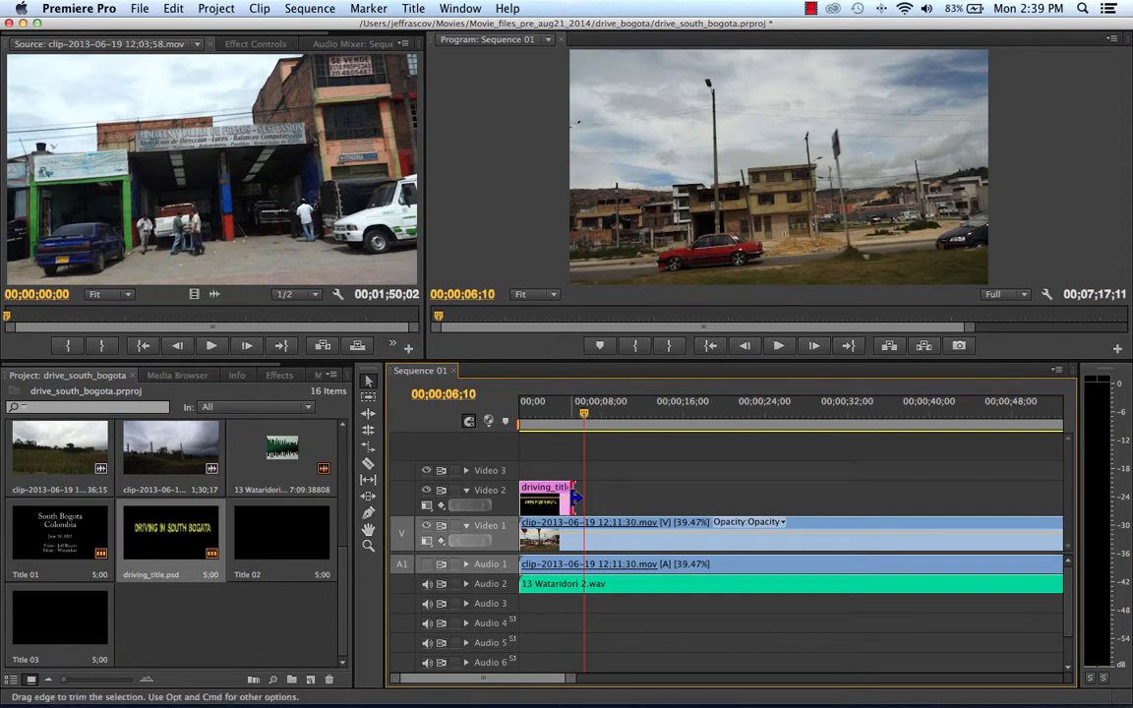
left_click_drag(573, 498, 626, 499)
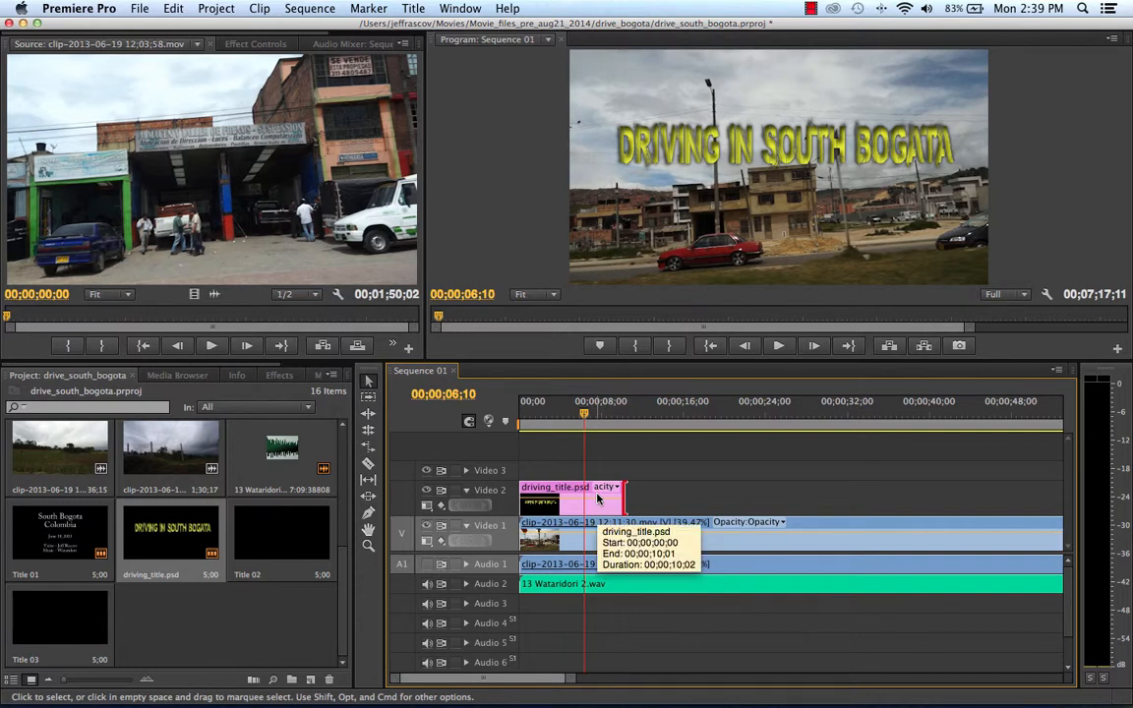
Apply a Cross Dissolve video transition to the start of the driving_title.psd clip on Video 2.
left_click(280, 376)
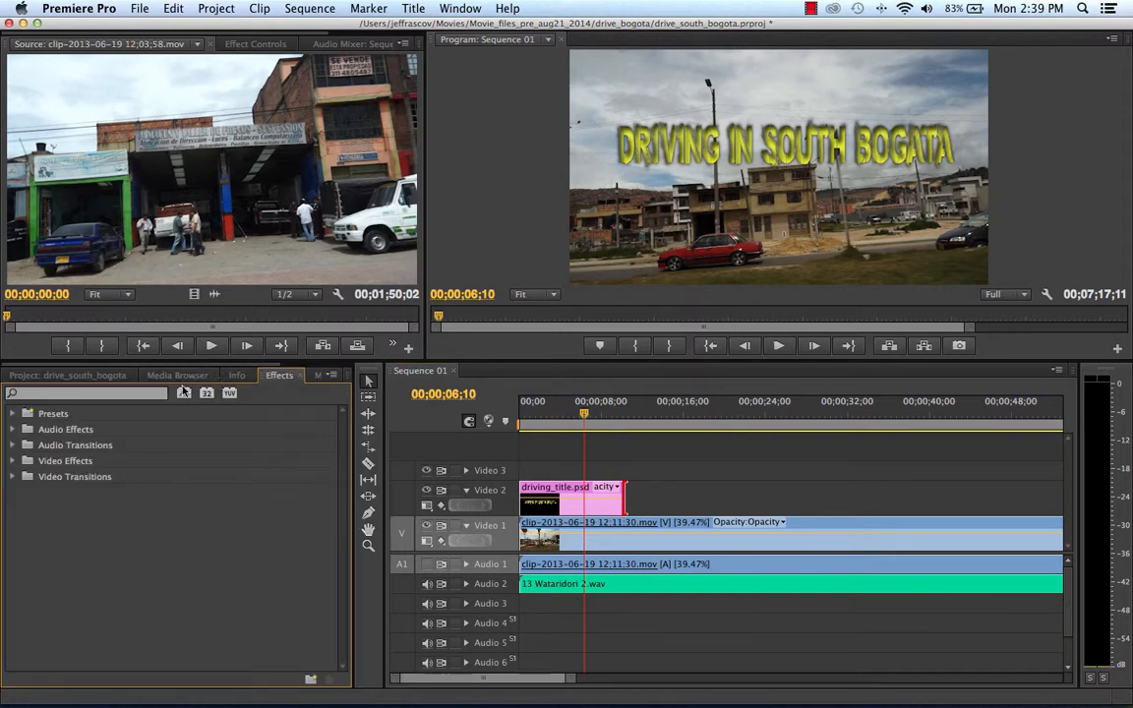
left_click(13, 477)
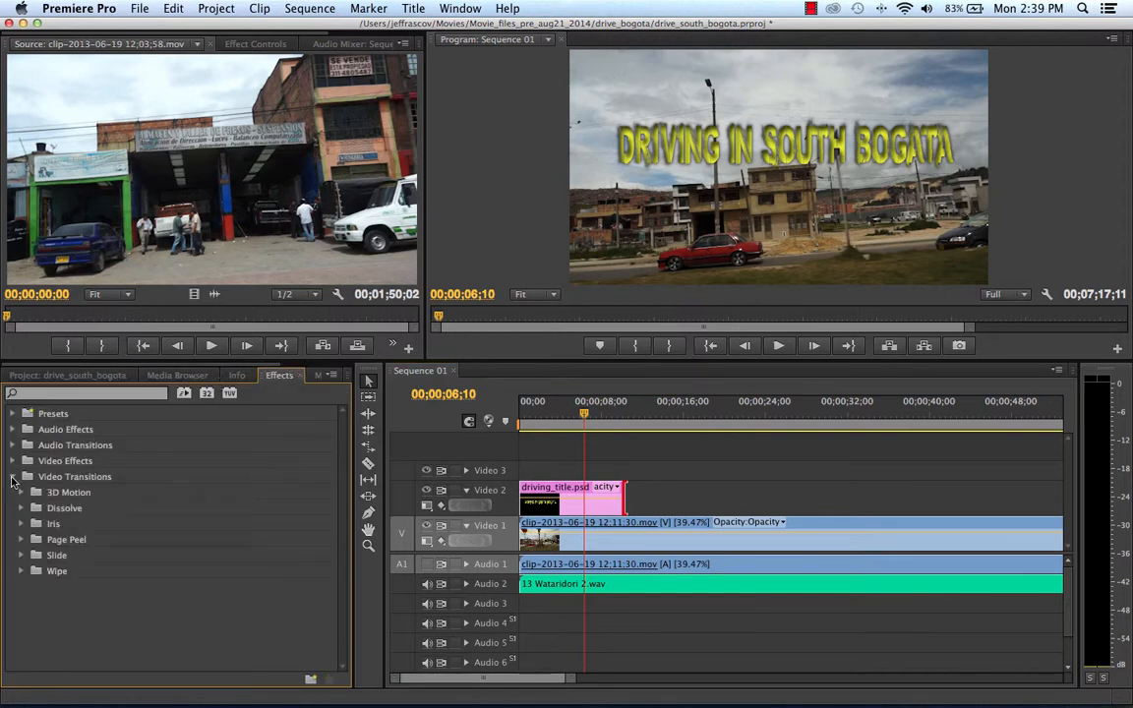
left_click(23, 508)
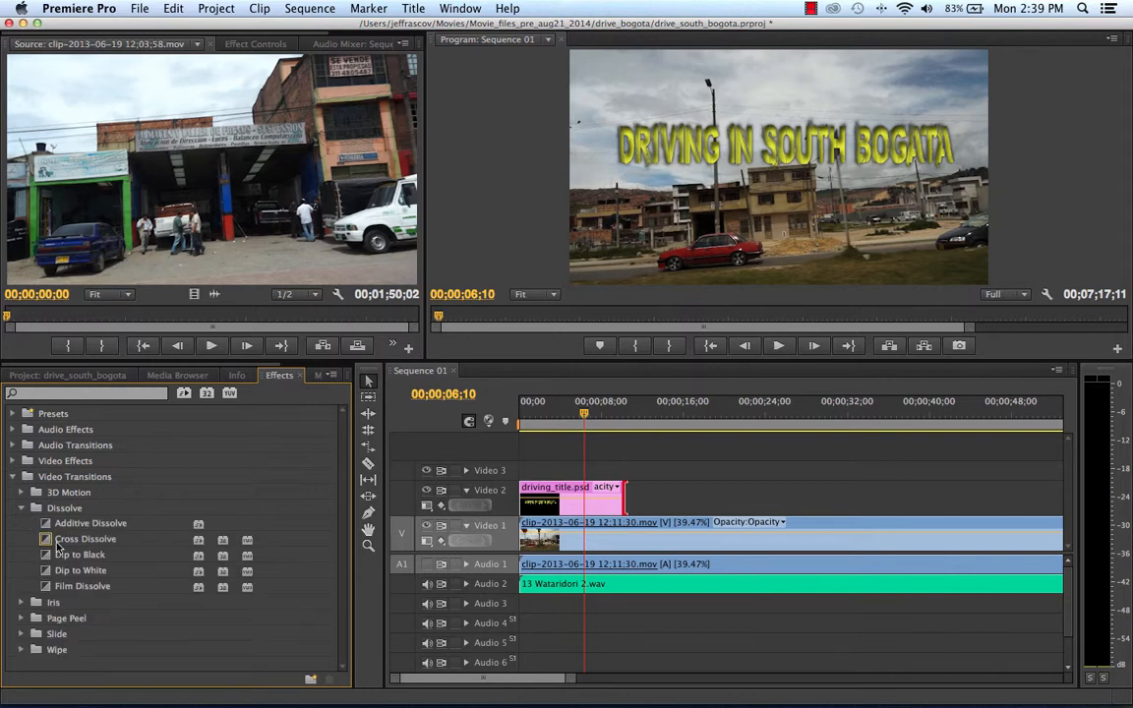
left_click_drag(51, 545, 492, 509)
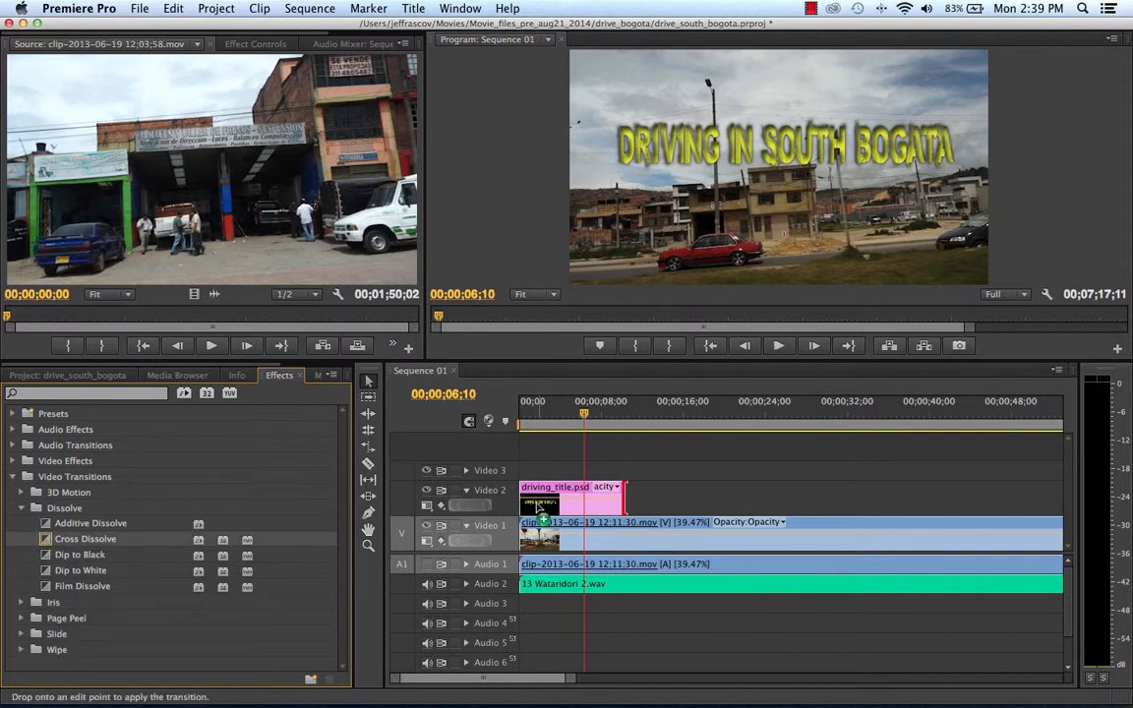
left_click_drag(537, 503, 536, 499)
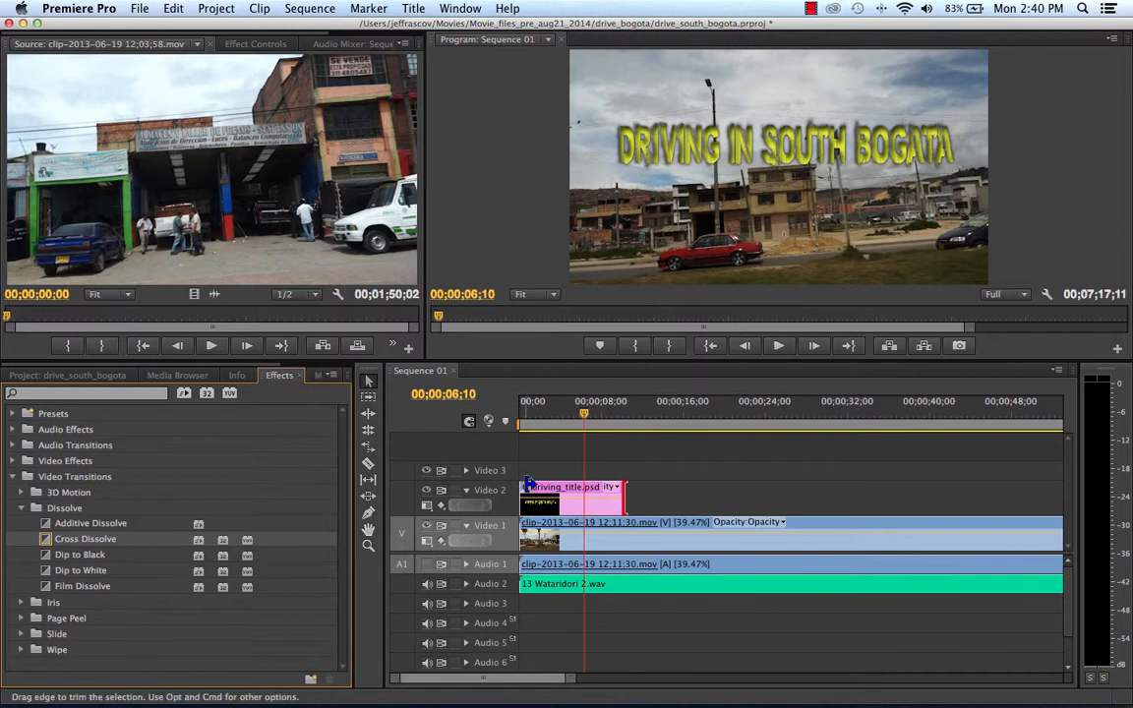
left_click_drag(528, 486, 540, 484)
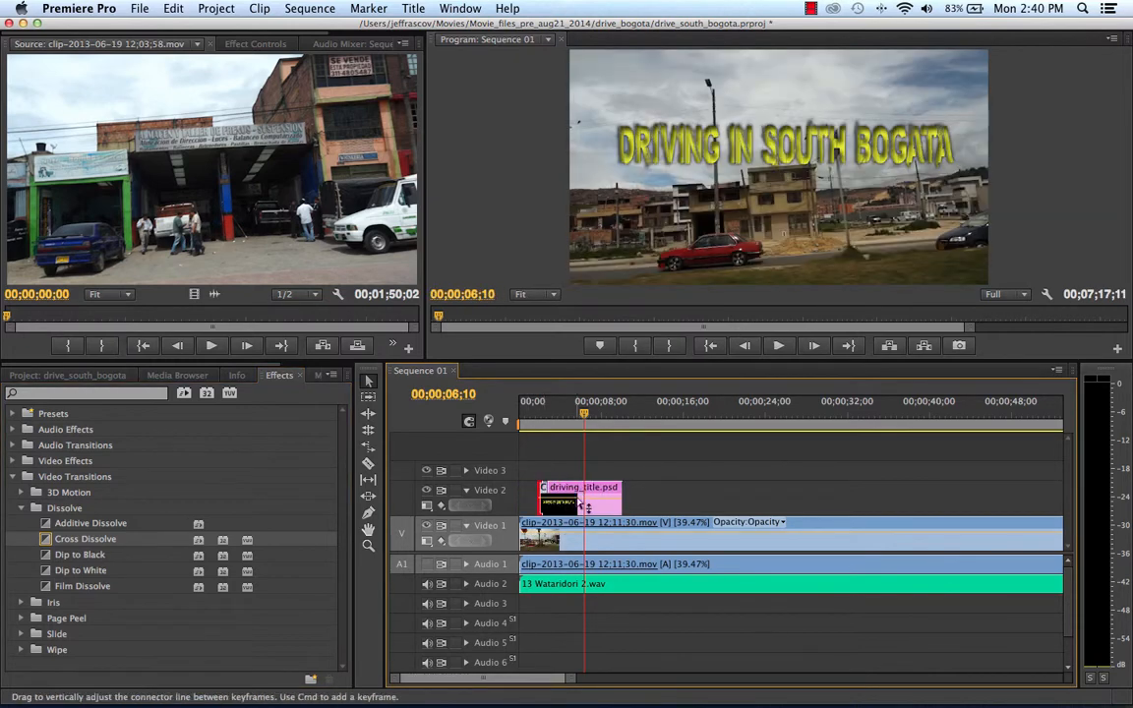
left_click(171, 8)
left_click(175, 25)
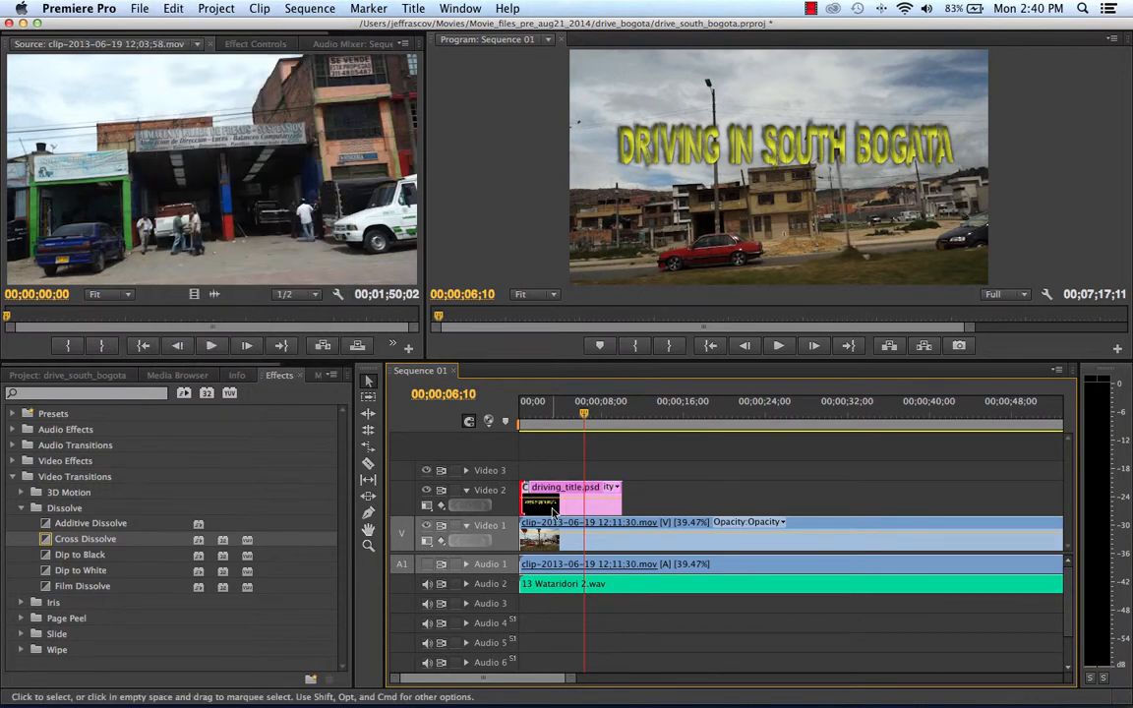
Move the title clip on Video 2 to begin at about 2 seconds, and add a Cross Dissolve to its end.
left_click_drag(554, 510, 570, 511)
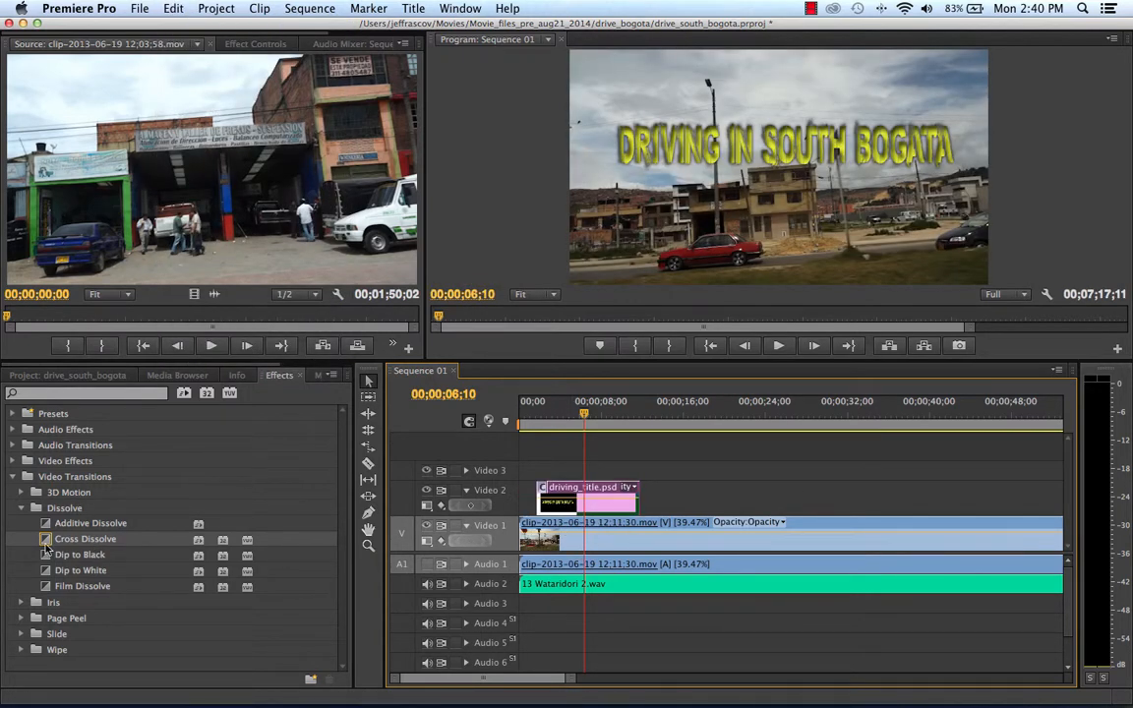
left_click_drag(45, 543, 637, 501)
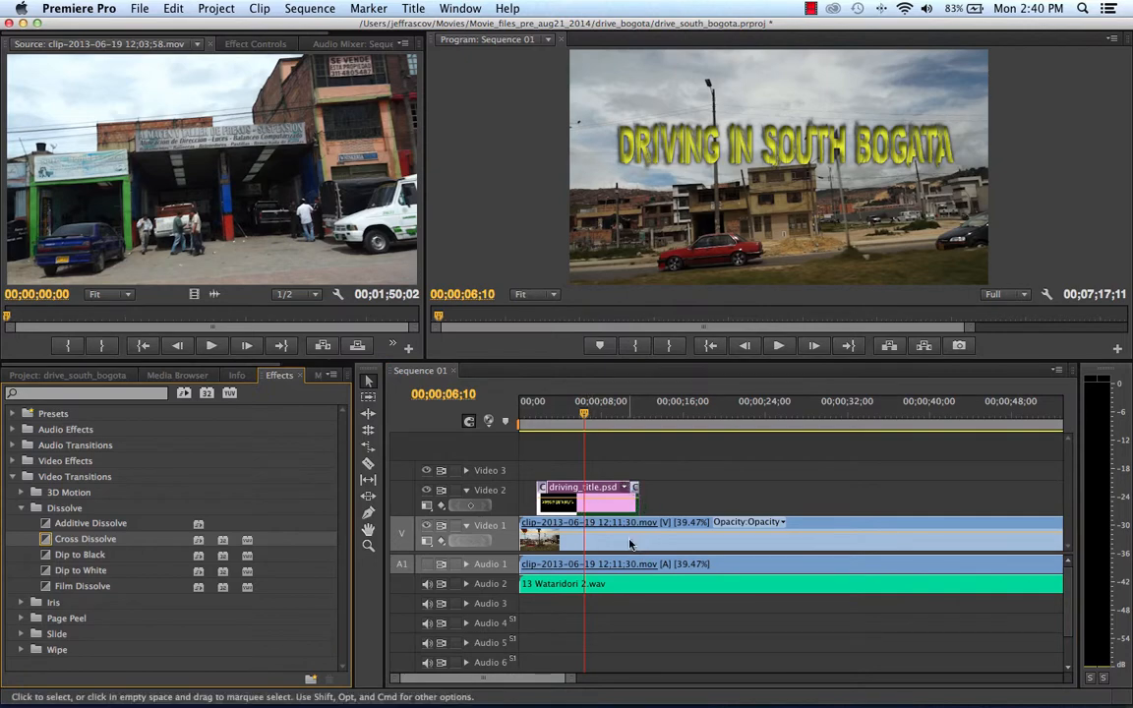
Play the sequence from the beginning through the title's fade-in and fade-out, and stop playback after the title clip.
left_click_drag(522, 425, 506, 442)
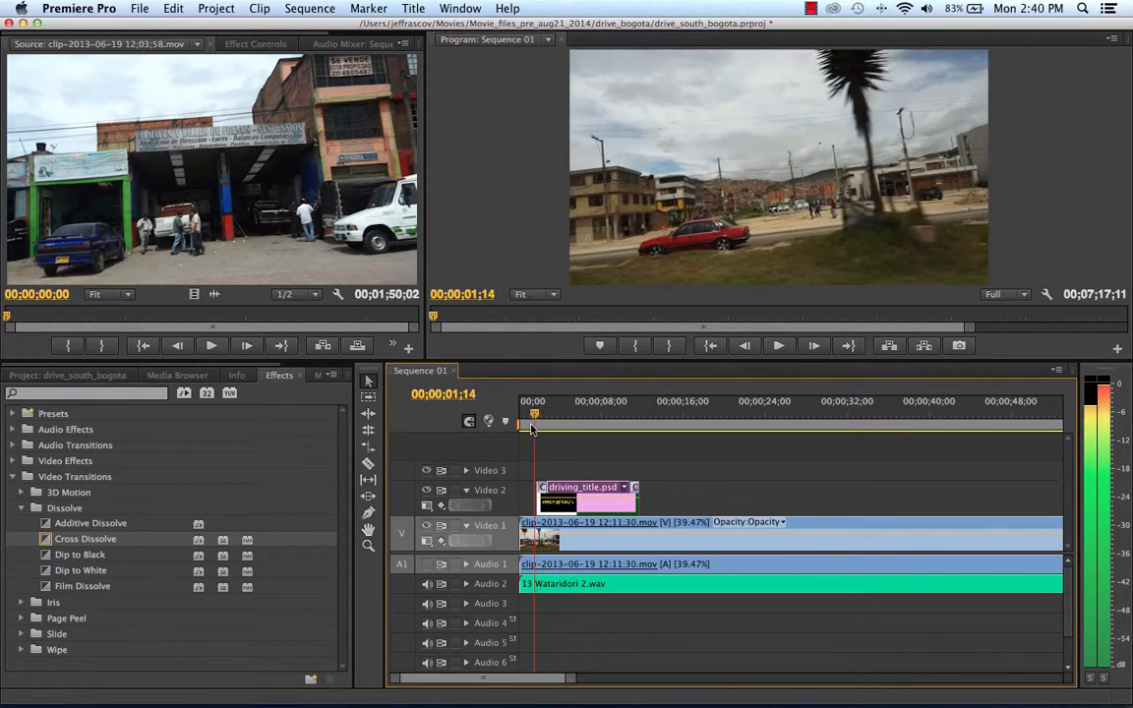
key("space")
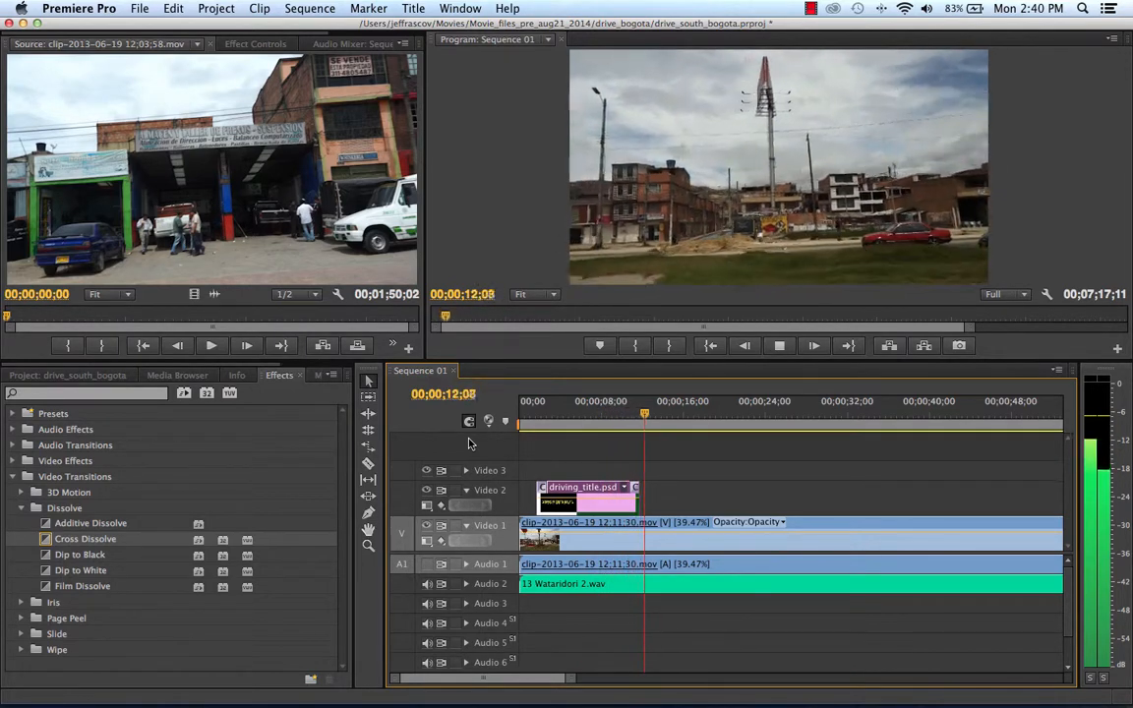
key("space")
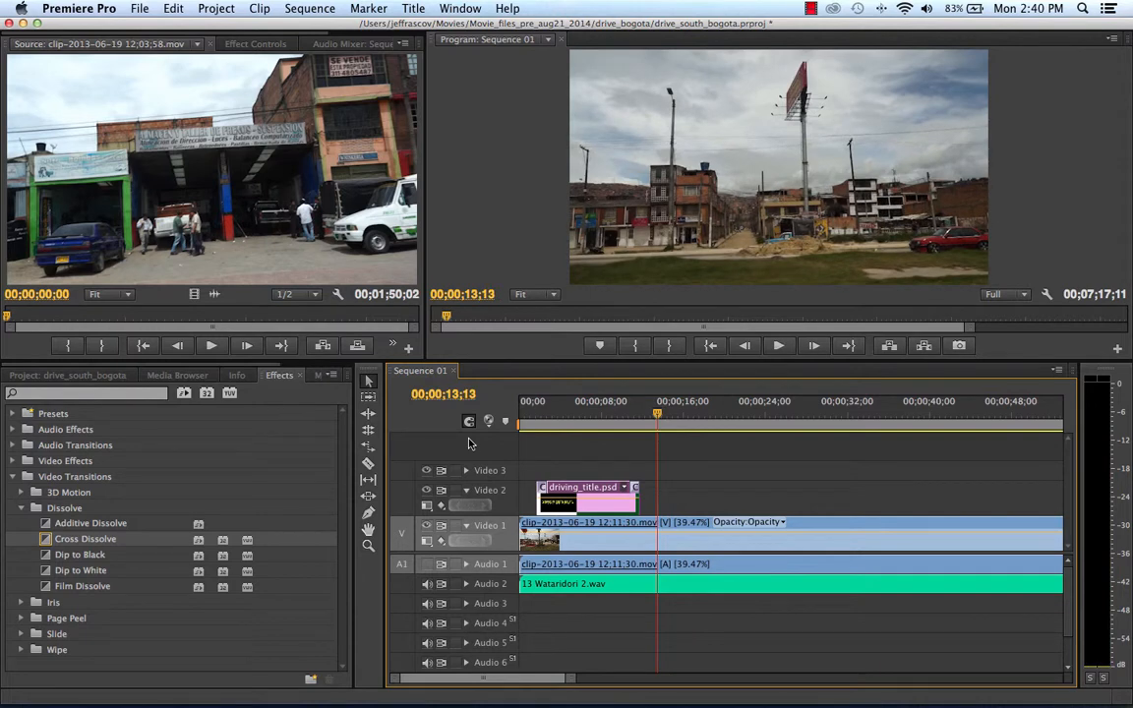
Delete the Cross Dissolve transitions from both the end and the start of the driving_title.psd clip on Video 2.
left_click_drag(612, 421, 587, 417)
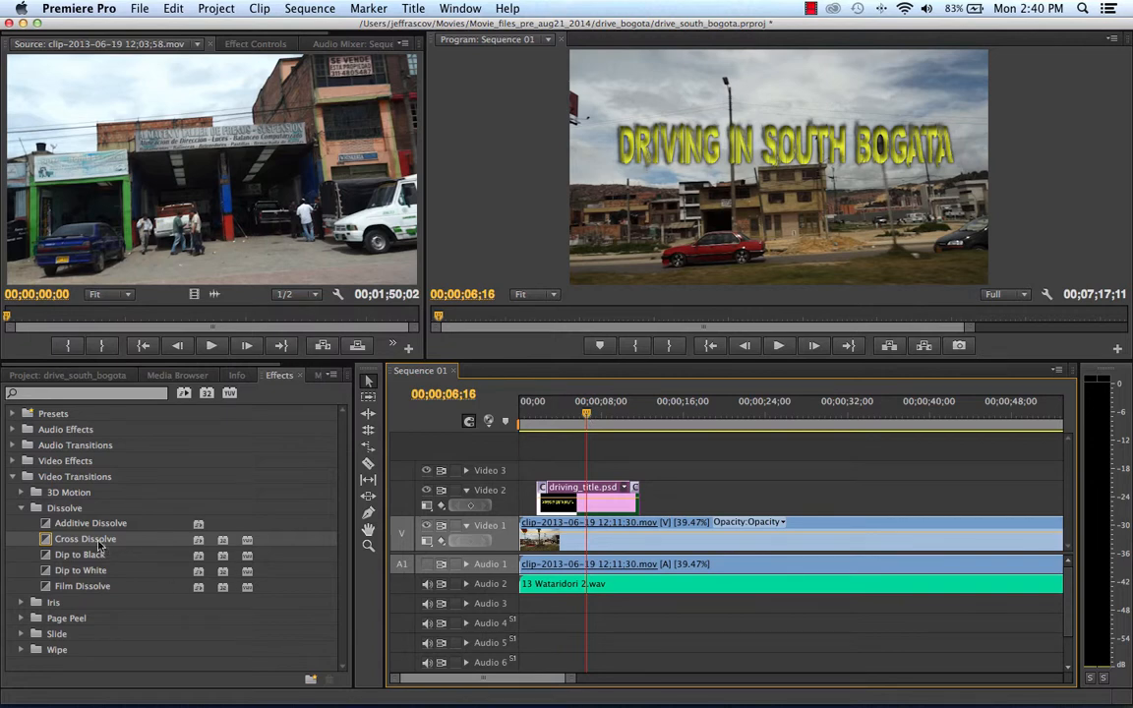
left_click(19, 510)
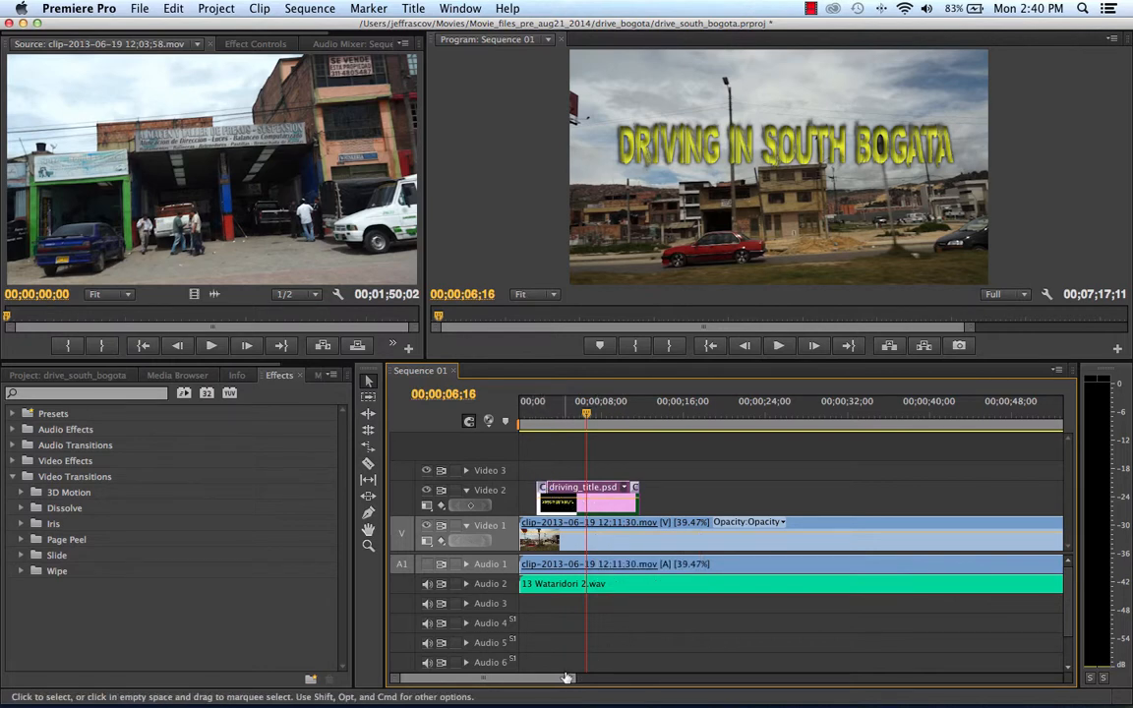
left_click_drag(567, 678, 527, 683)
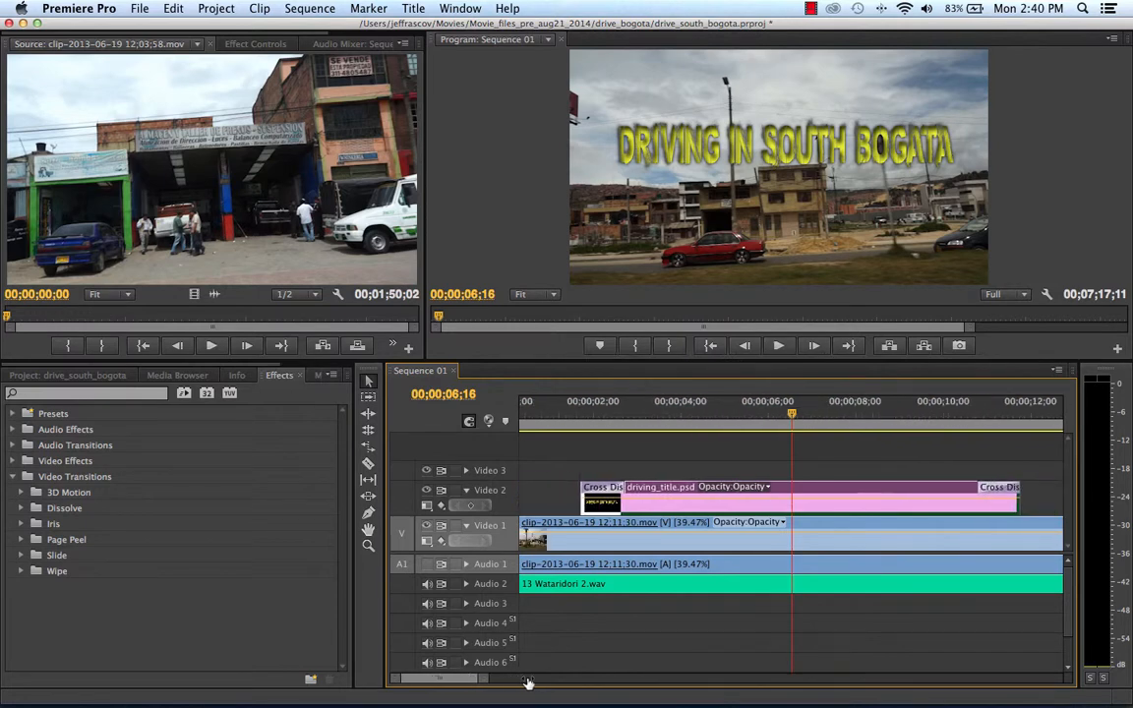
left_click(1005, 494)
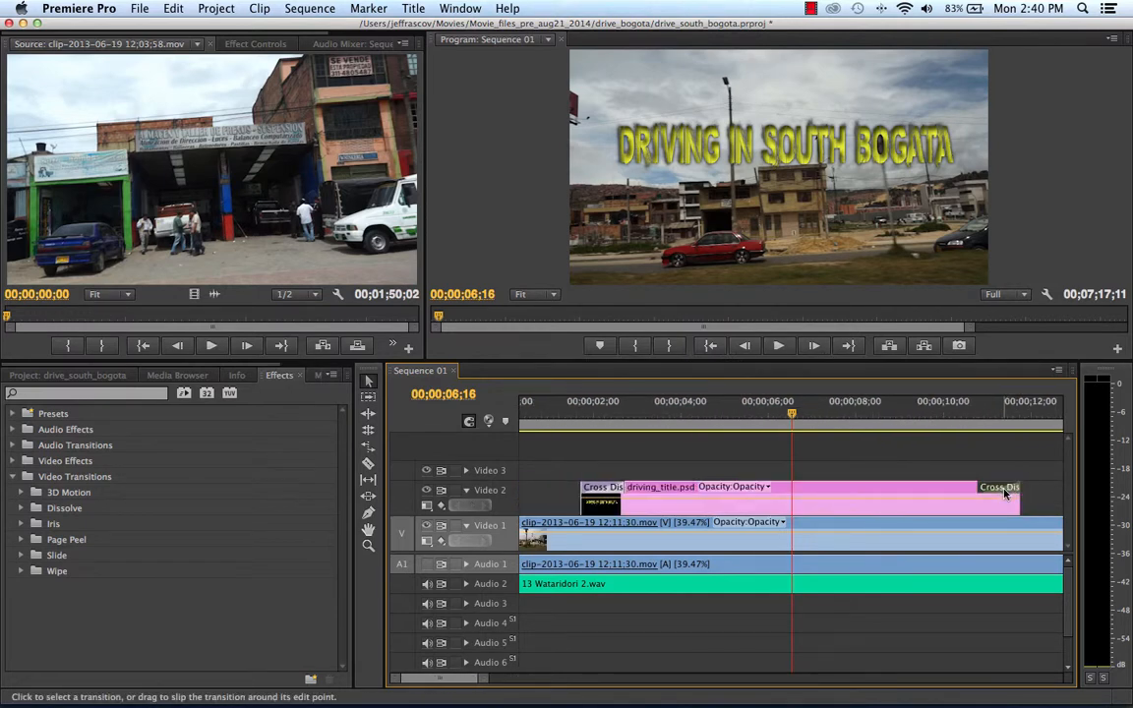
key("Delete")
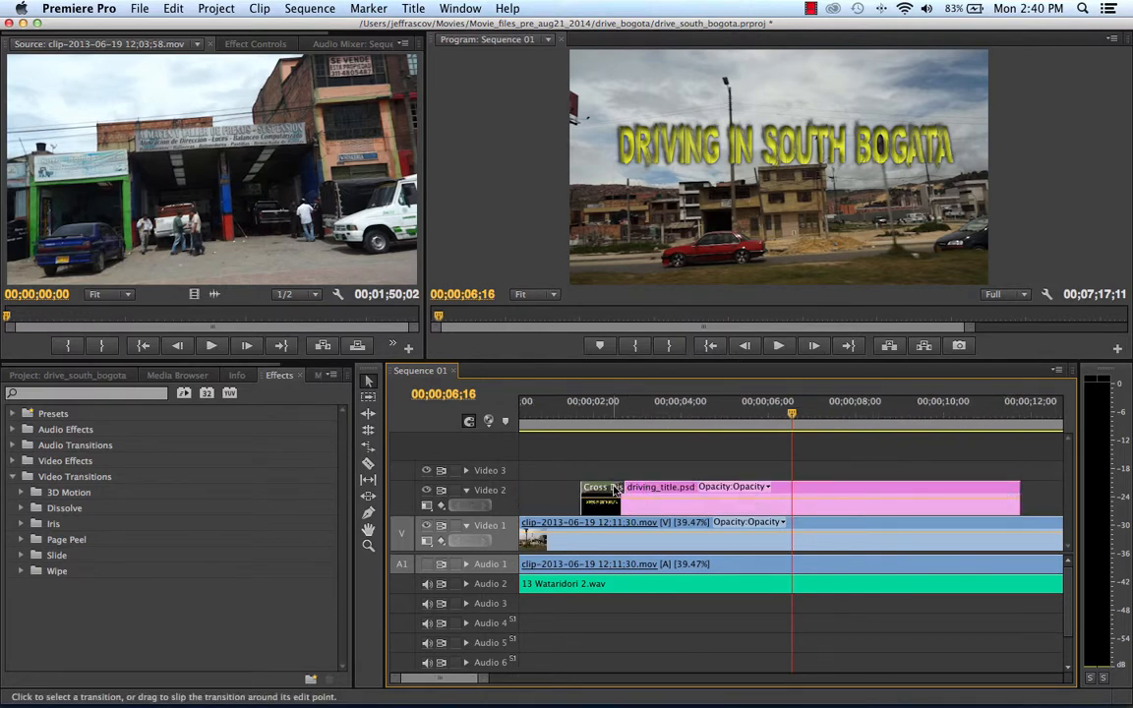
left_click(614, 489)
key("Delete")
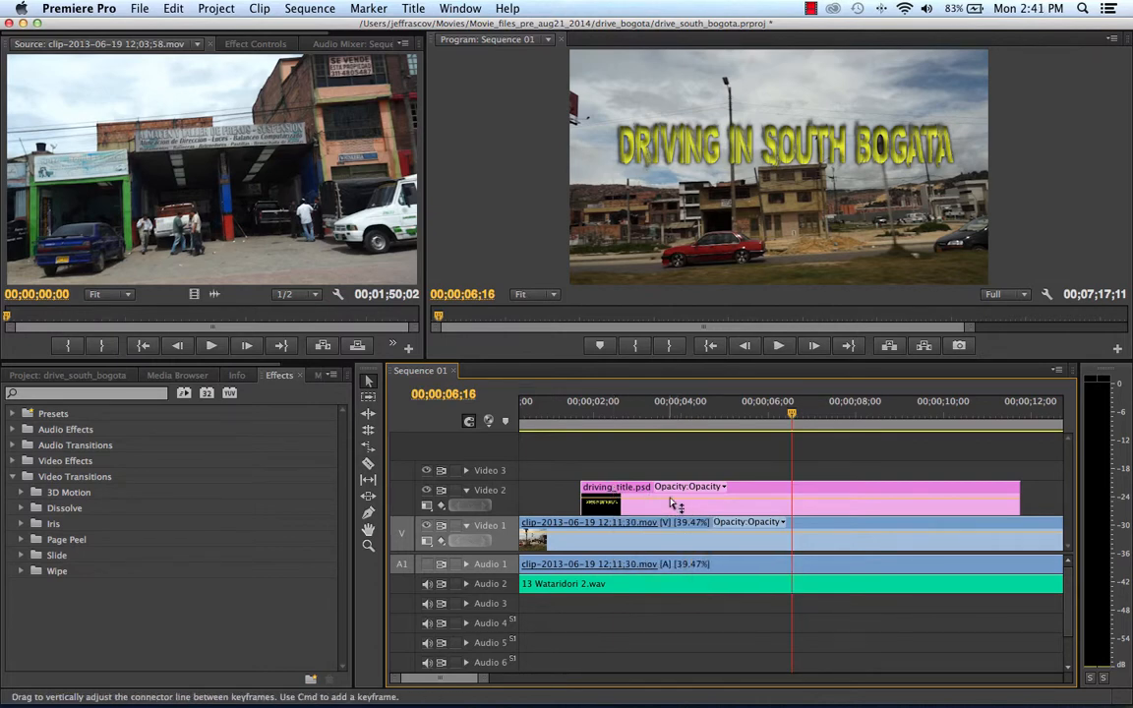
Show the title clip's Motion effect settings and enable Position and Scale keyframing at 00;00;06;16.
double_click(781, 501)
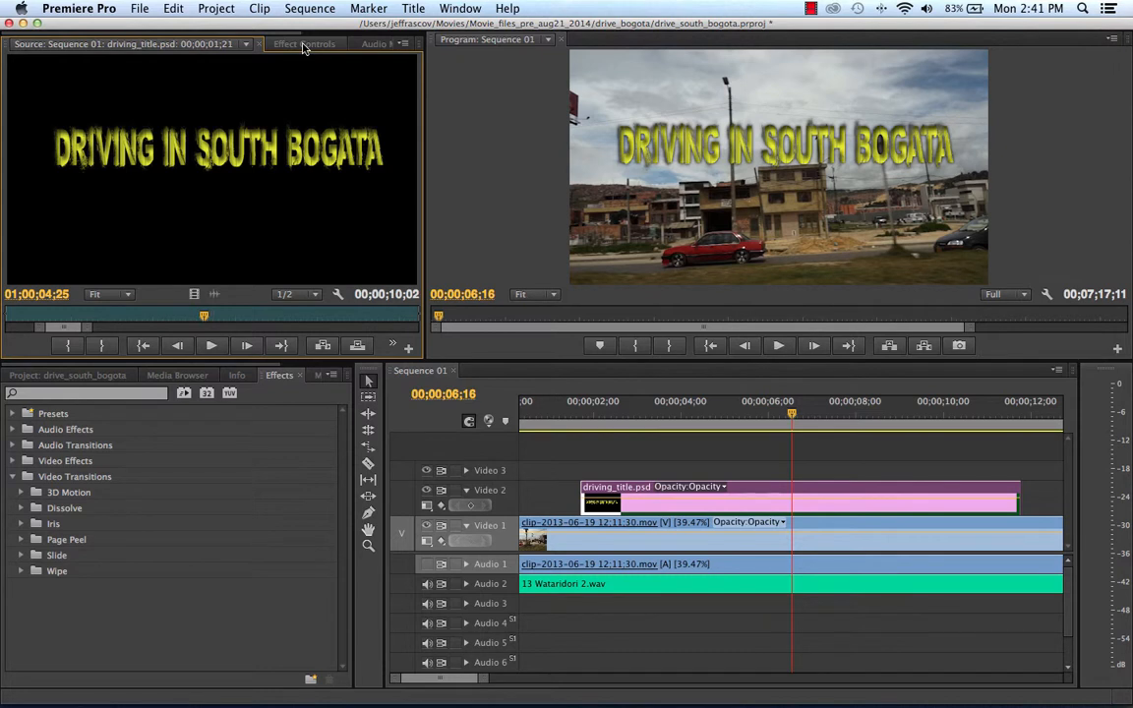
left_click(304, 45)
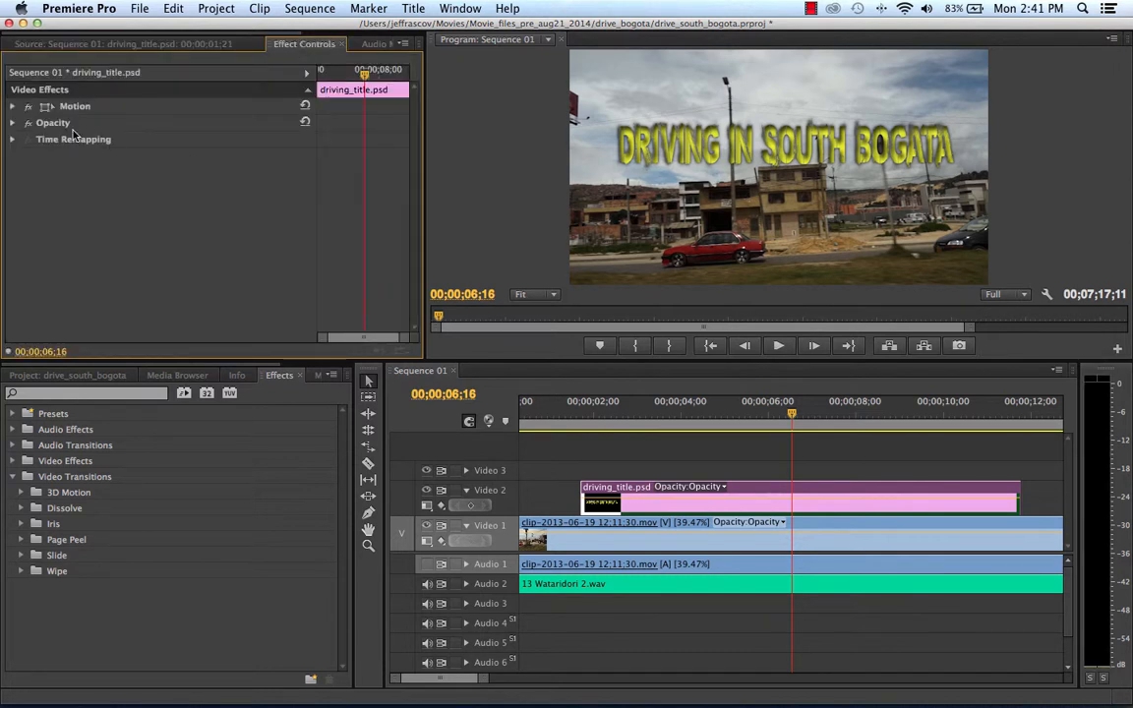
left_click(13, 106)
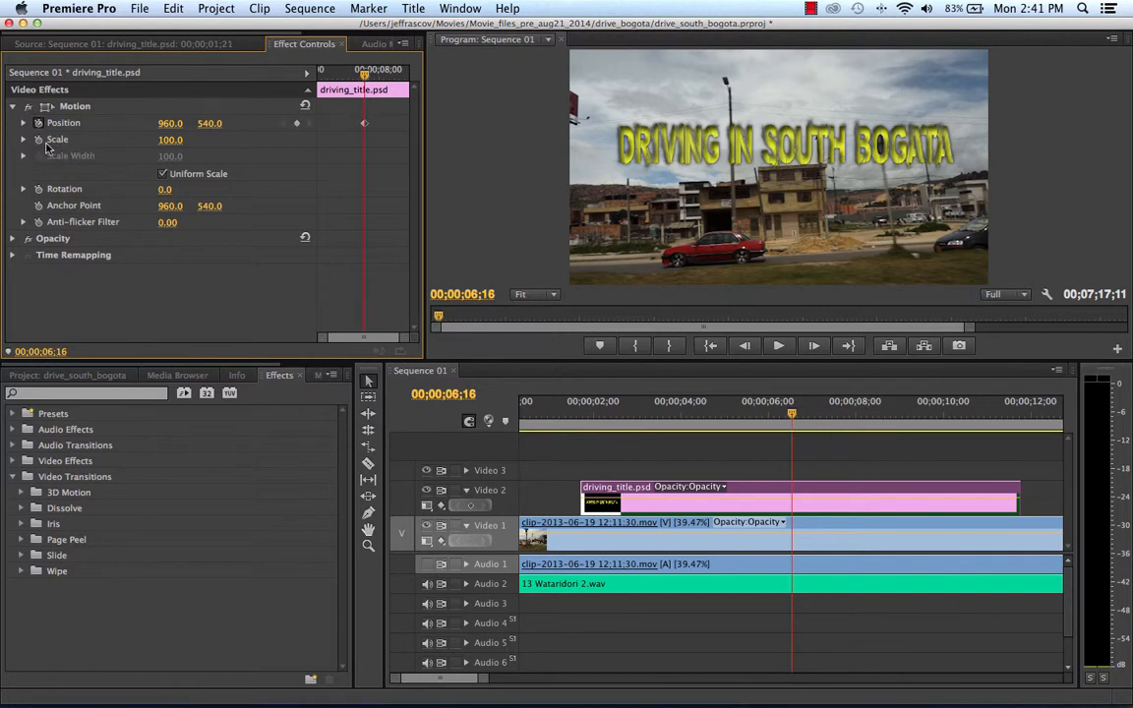
left_click(38, 141)
Add Position and Scale keyframes at the very start of the driving_title.psd clip, at 00;00;01;21.
left_click_drag(365, 76, 256, 72)
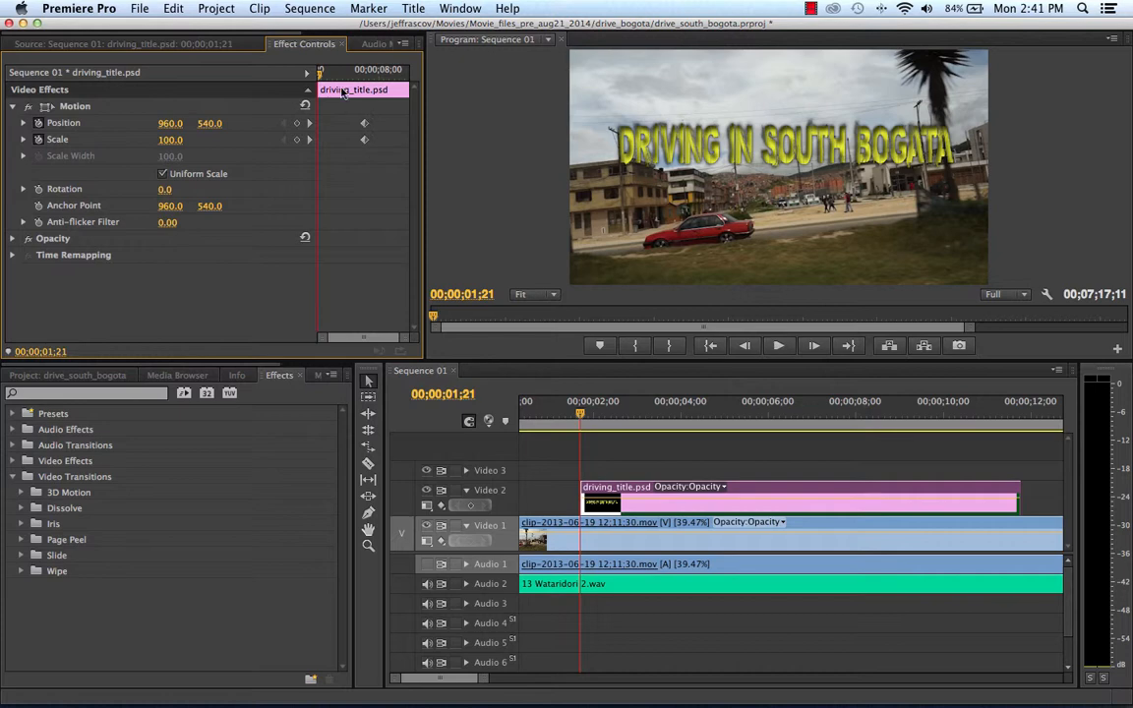
left_click_drag(342, 73, 367, 94)
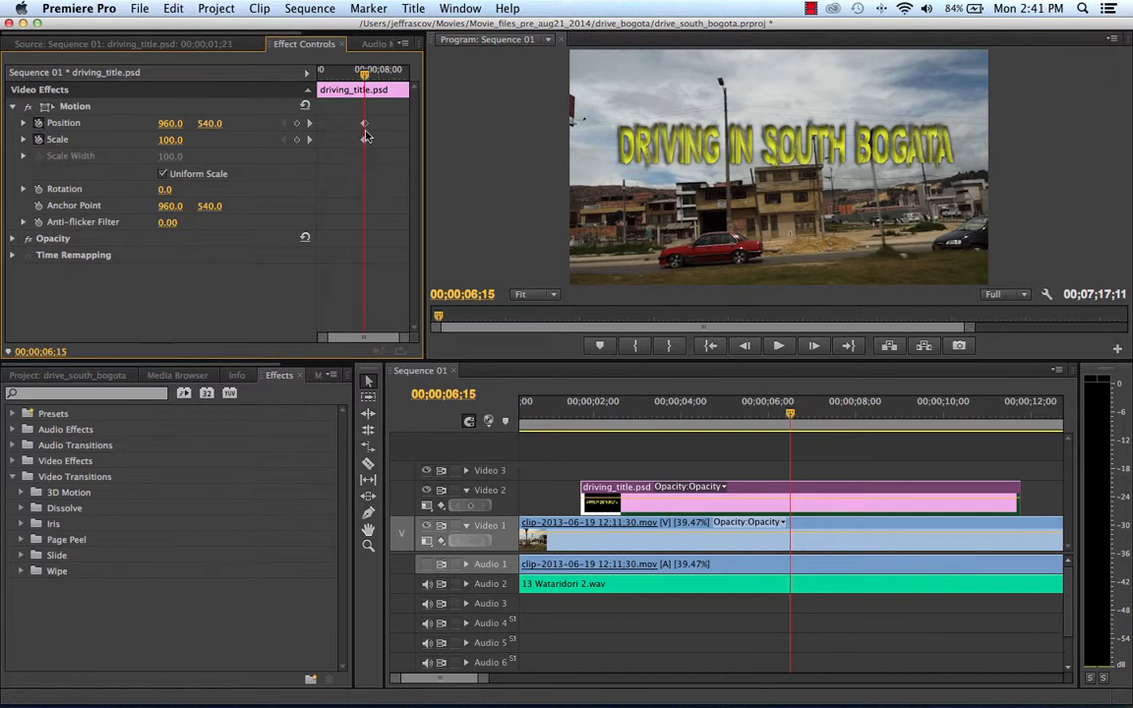
left_click_drag(790, 414, 657, 415)
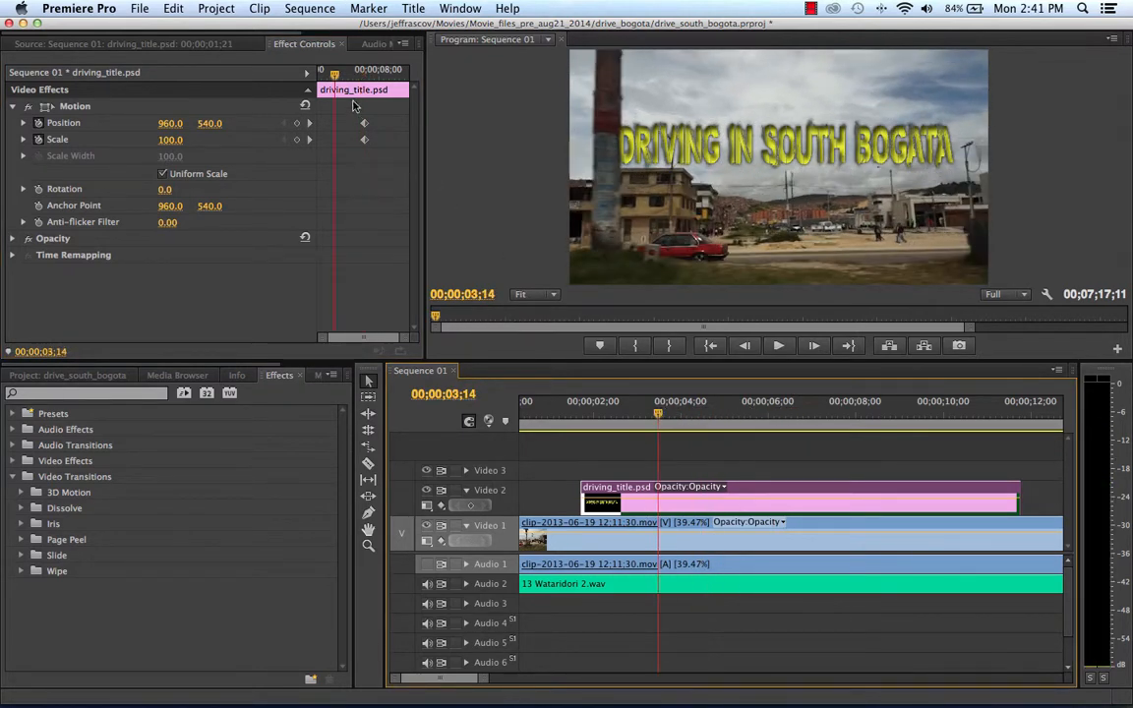
left_click_drag(334, 76, 305, 79)
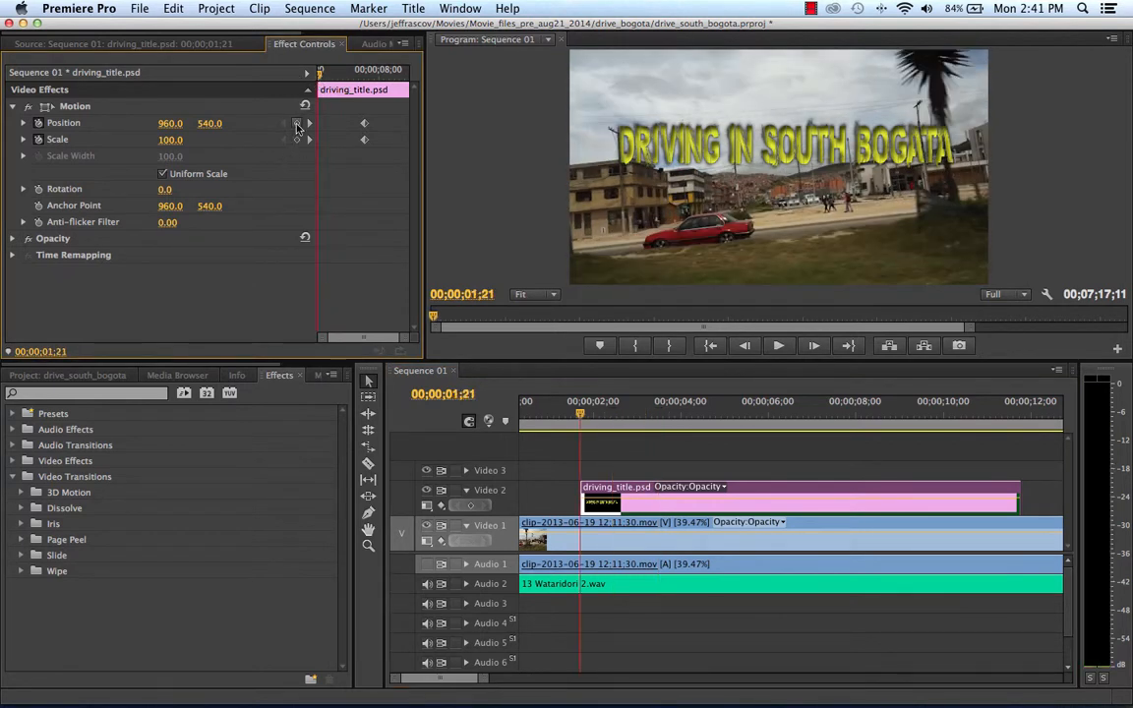
left_click(298, 124)
left_click_drag(156, 120, 102, 120)
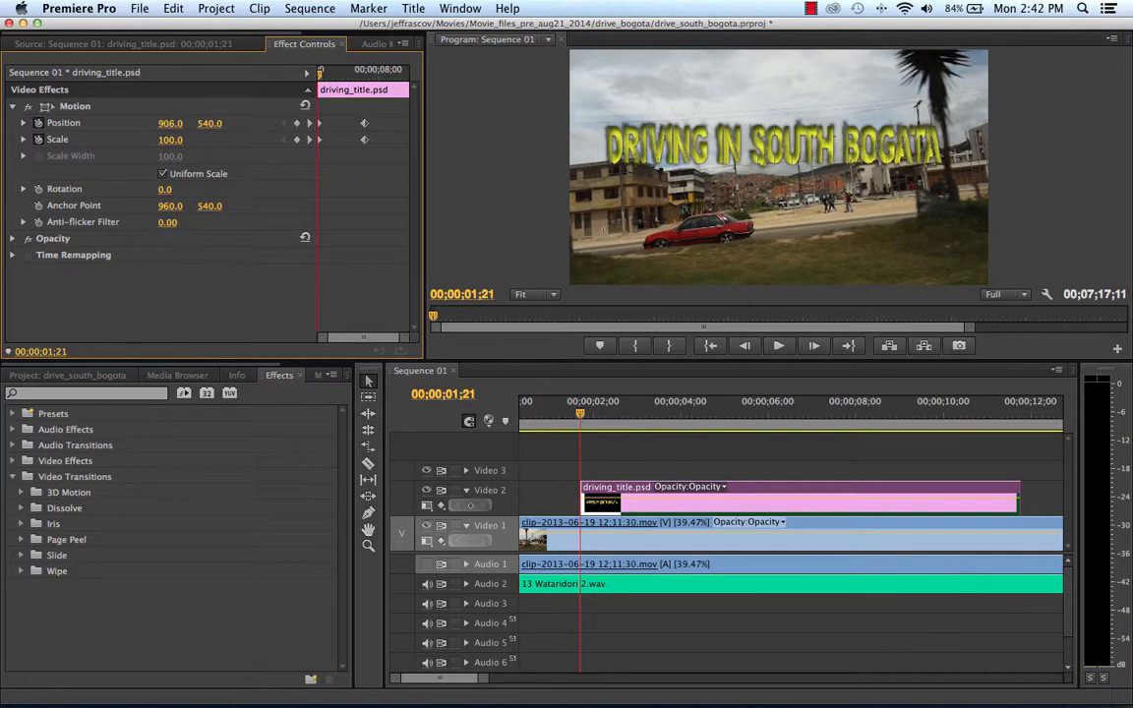
left_click(173, 8)
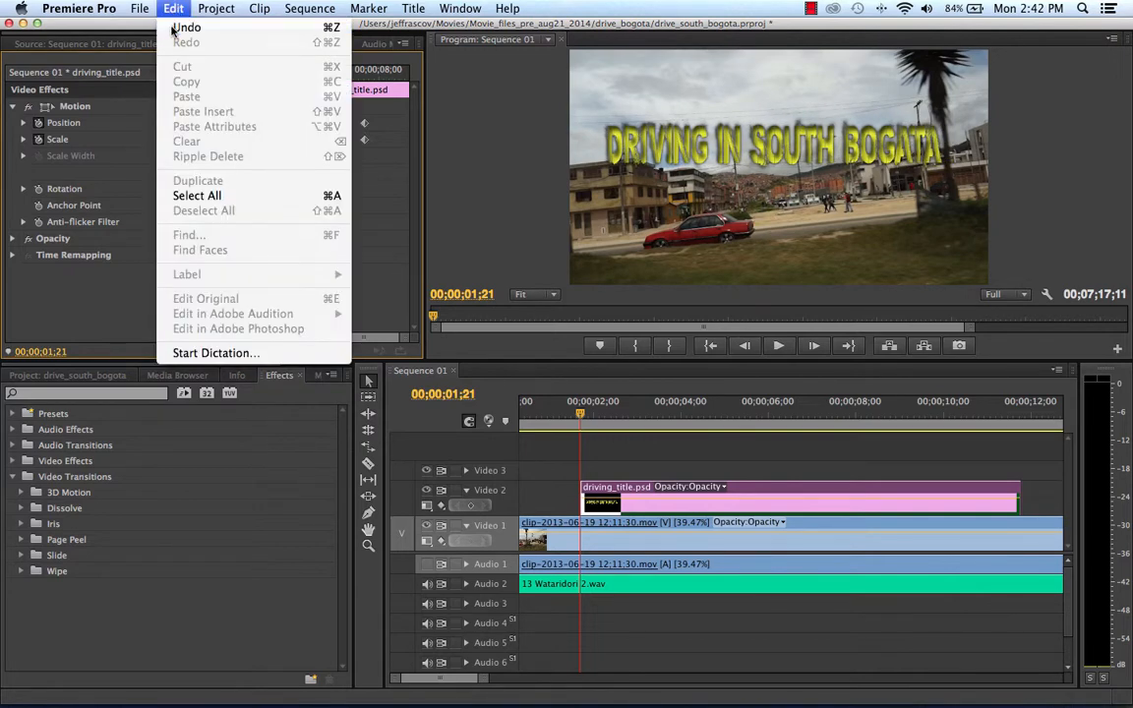
left_click(173, 26)
Set the title's Scale to 3.0 at the clip's first keyframe, and play the zoom-in past its second keyframe.
left_click_drag(167, 138, 81, 138)
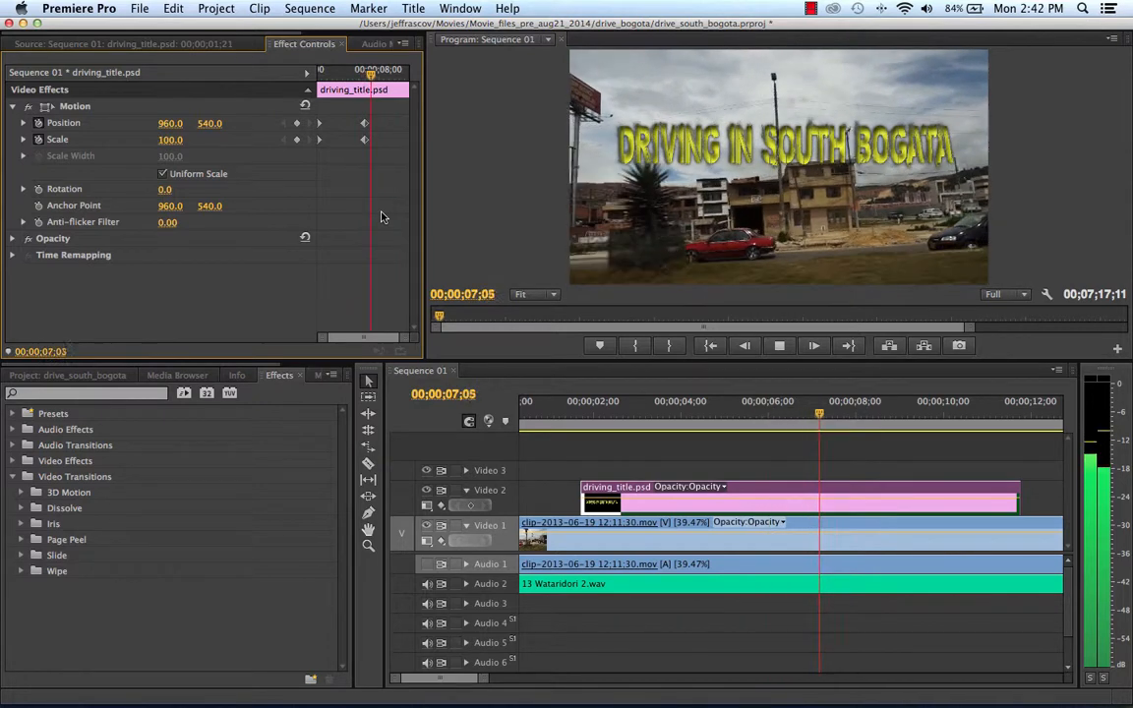
key("space")
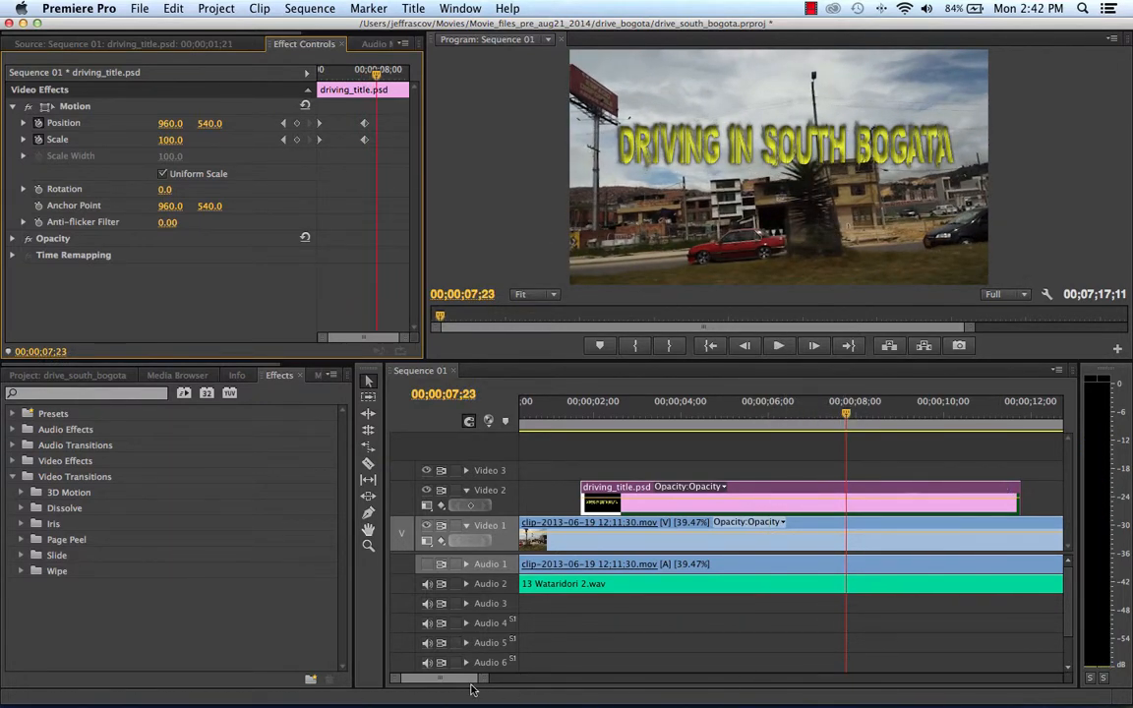
Extend the end of the driving_title.psd clip on Video 2 to about 24 seconds, and check the title at 00;00;04;26.
left_click_drag(483, 680, 522, 683)
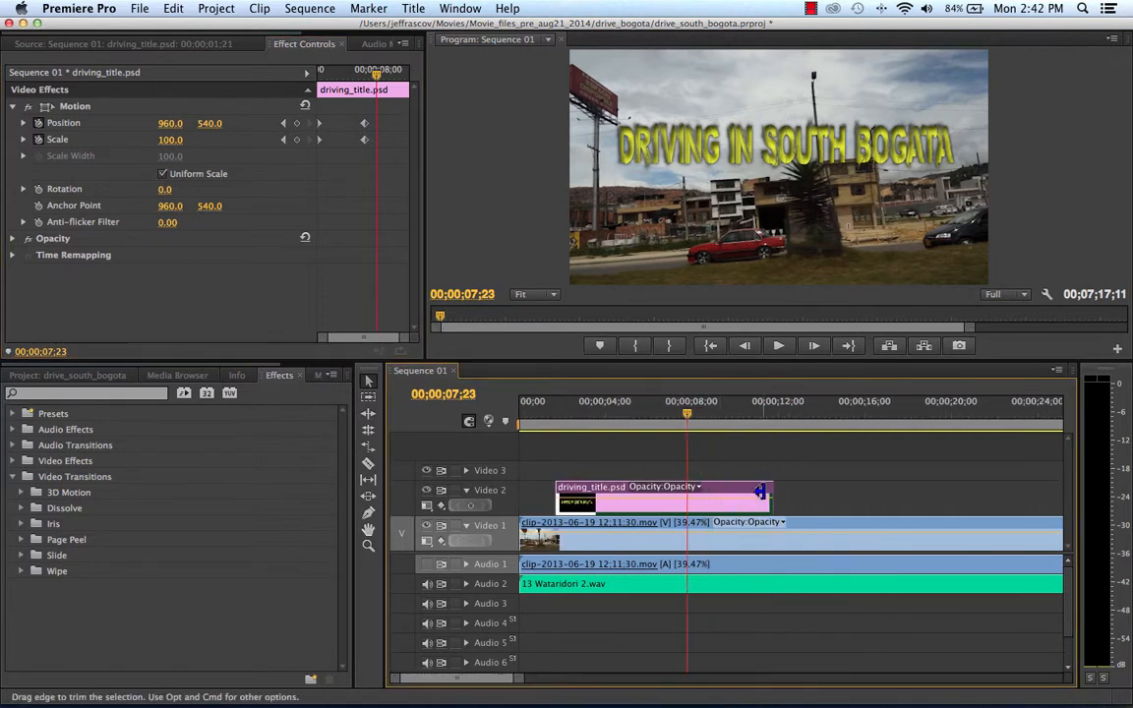
left_click_drag(766, 486, 1036, 487)
left_click_drag(686, 414, 625, 417)
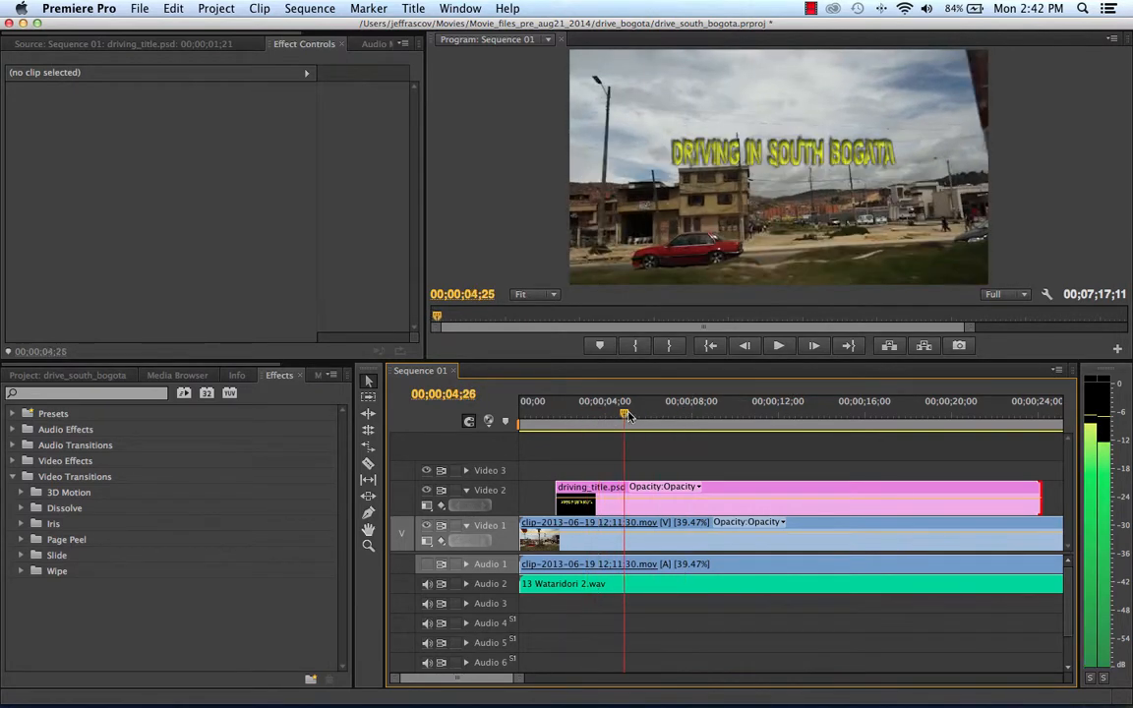
Move the title clip's second pair of Position and Scale keyframes together to slightly past the middle of the clip.
left_click(688, 506)
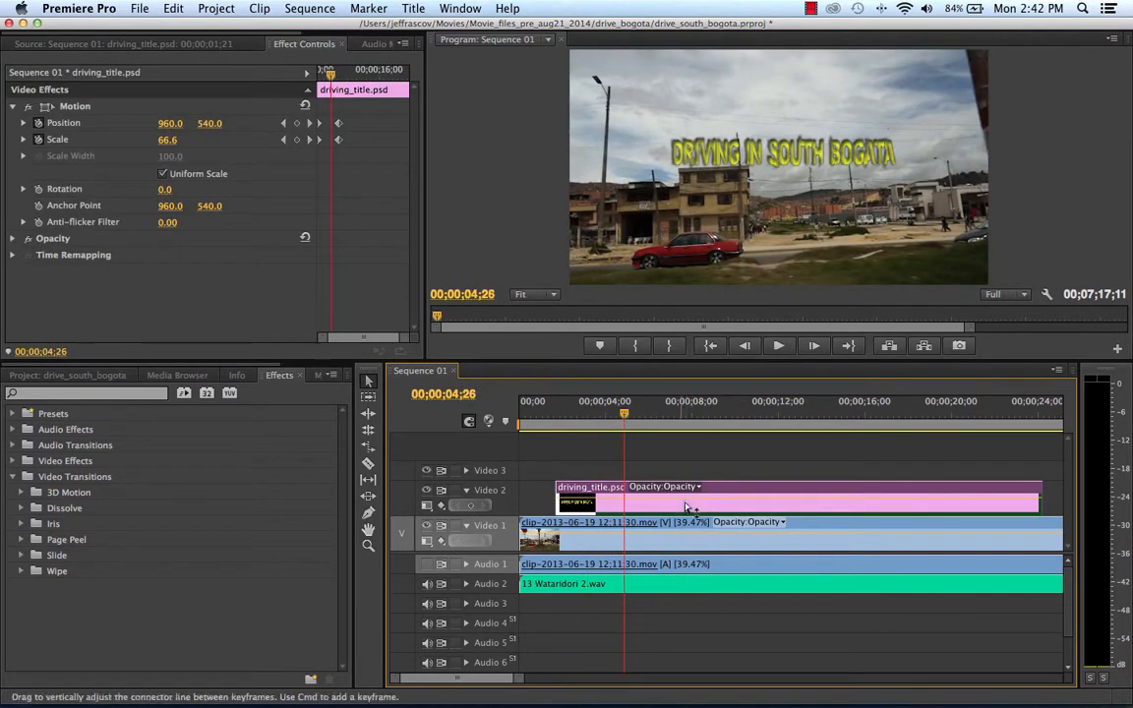
left_click(338, 121)
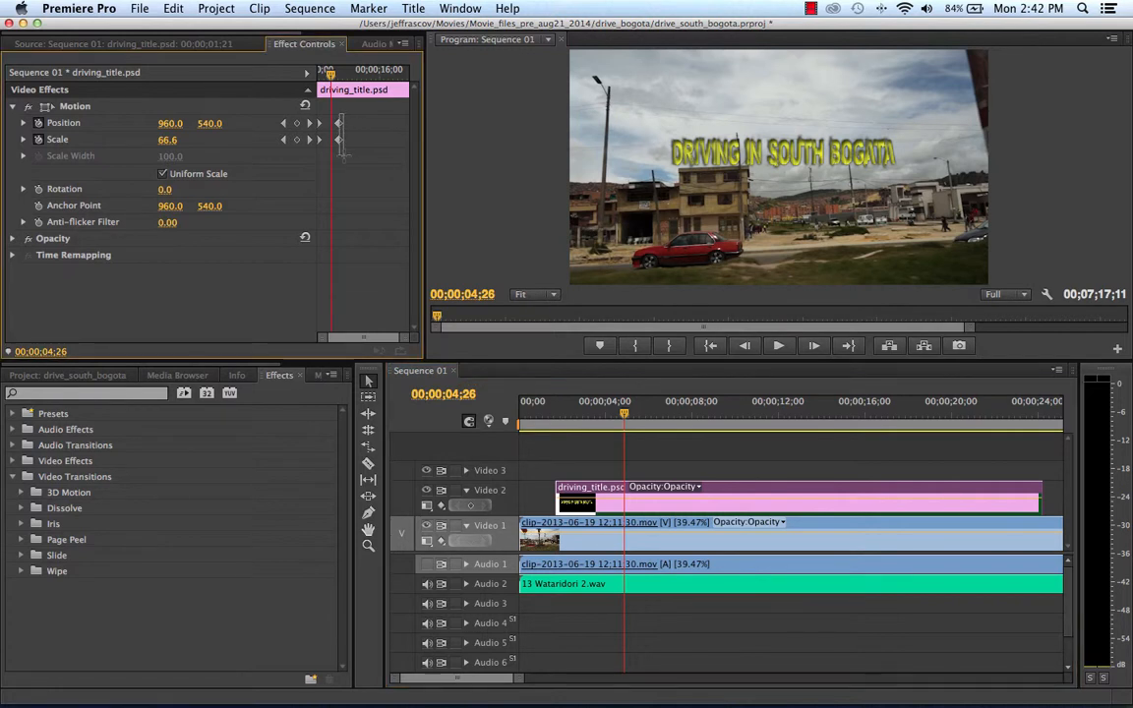
mouse_move(343, 155)
left_mouse_down()
mouse_move(342, 126)
mouse_move(350, 139)
left_mouse_up()
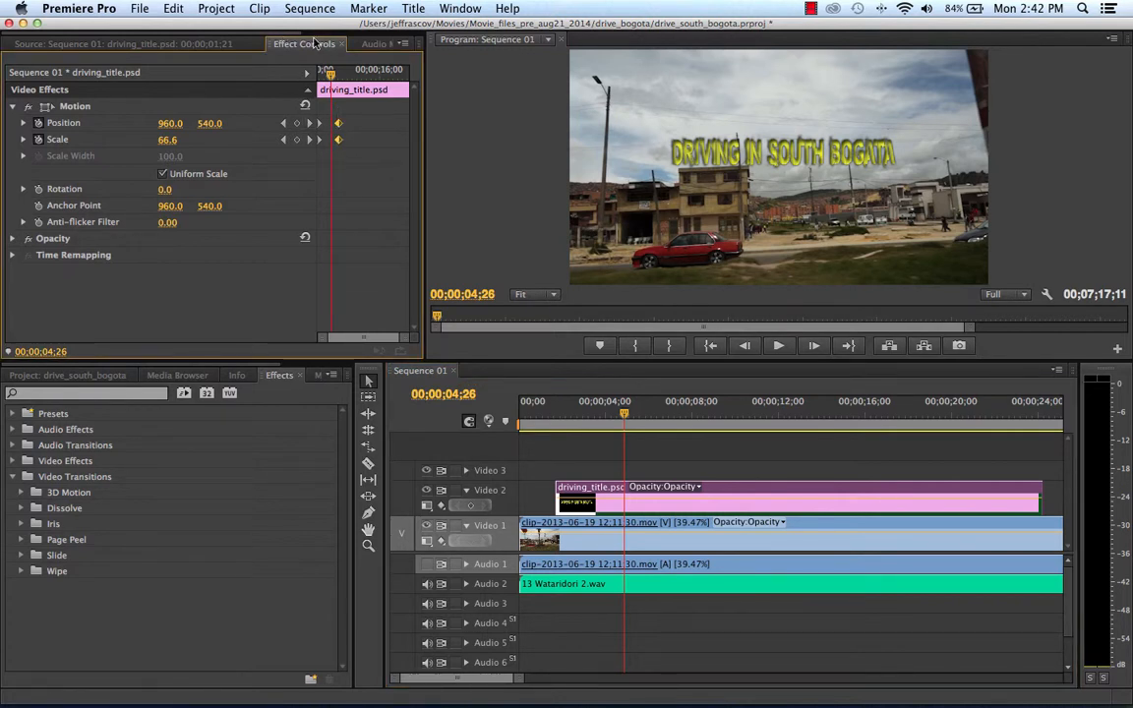
left_click_drag(340, 128, 367, 125)
Play the sequence from its beginning through the slower title zoom, and stop playback at about 22 seconds.
left_click_drag(331, 74, 193, 94)
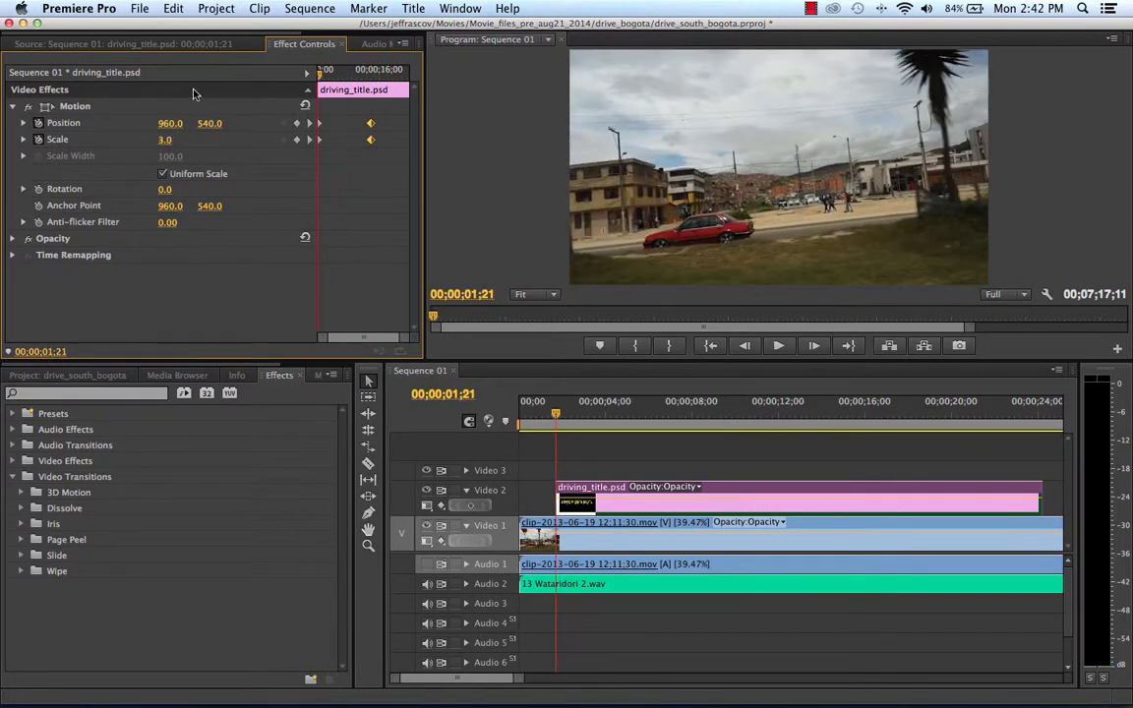
left_click_drag(558, 416, 494, 423)
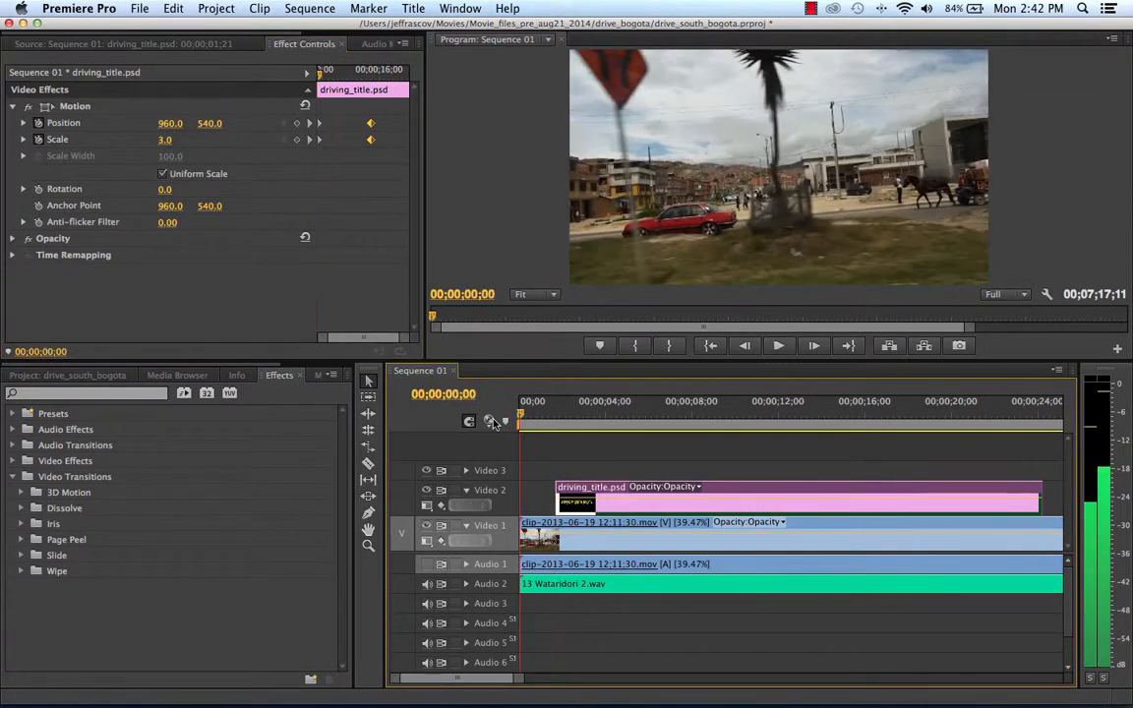
key("space")
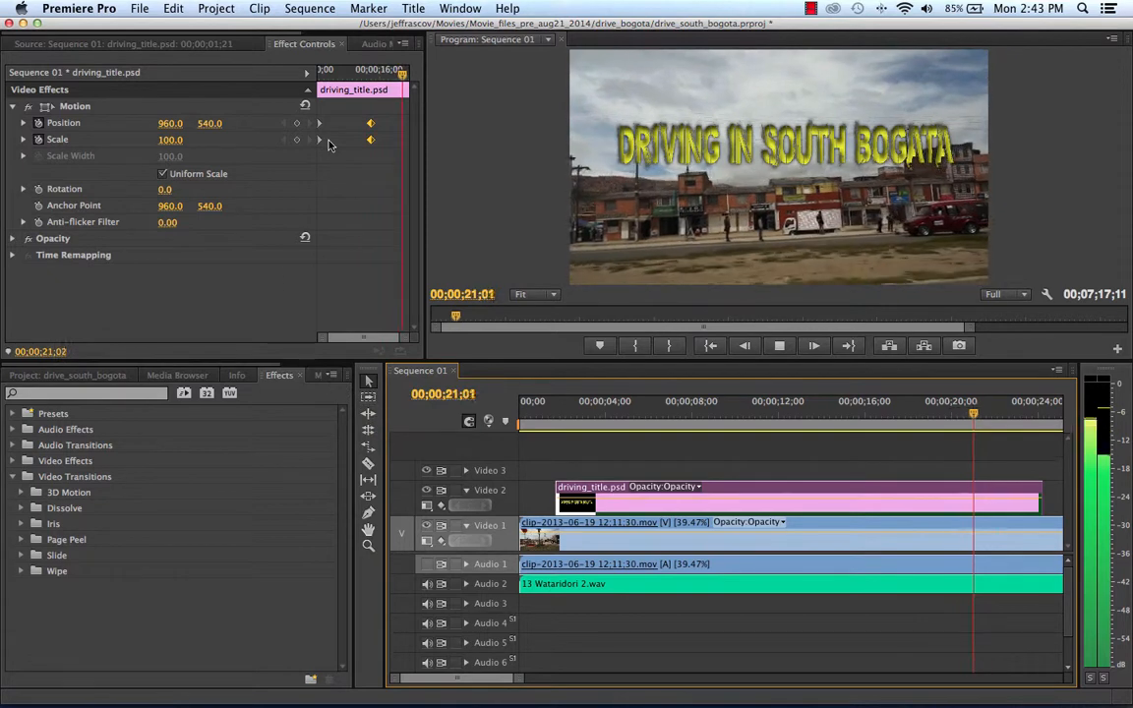
key("space")
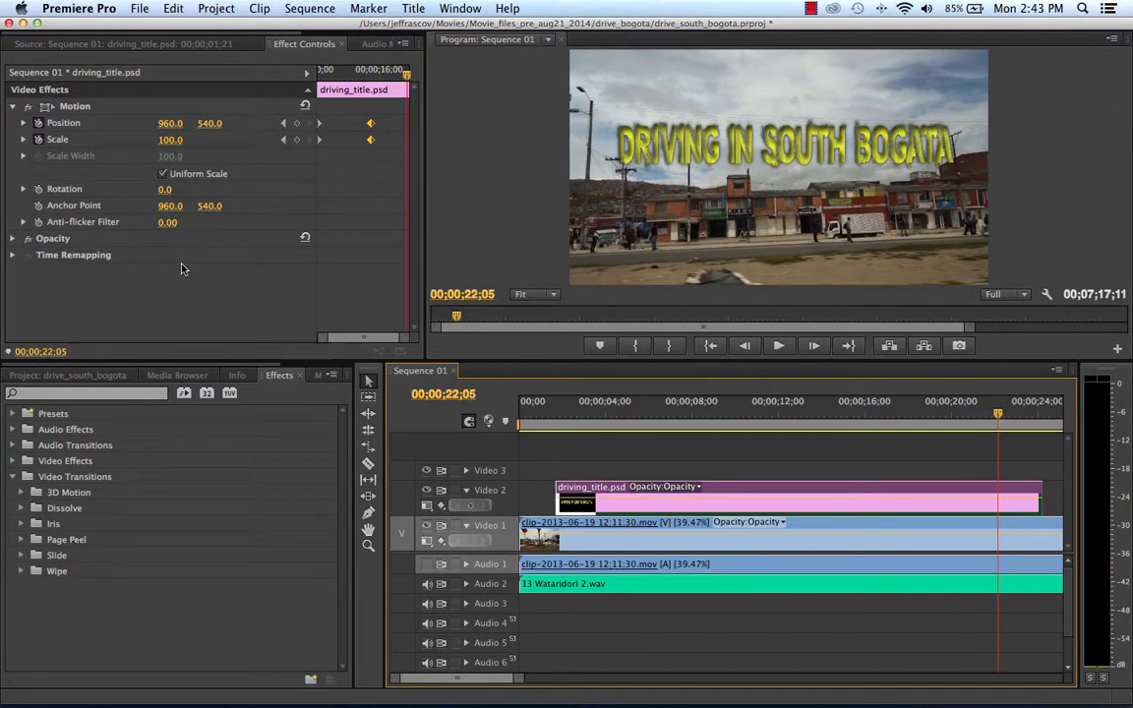
Open the driving_title.psd project item in Adobe Photoshop for editing.
left_click(98, 376)
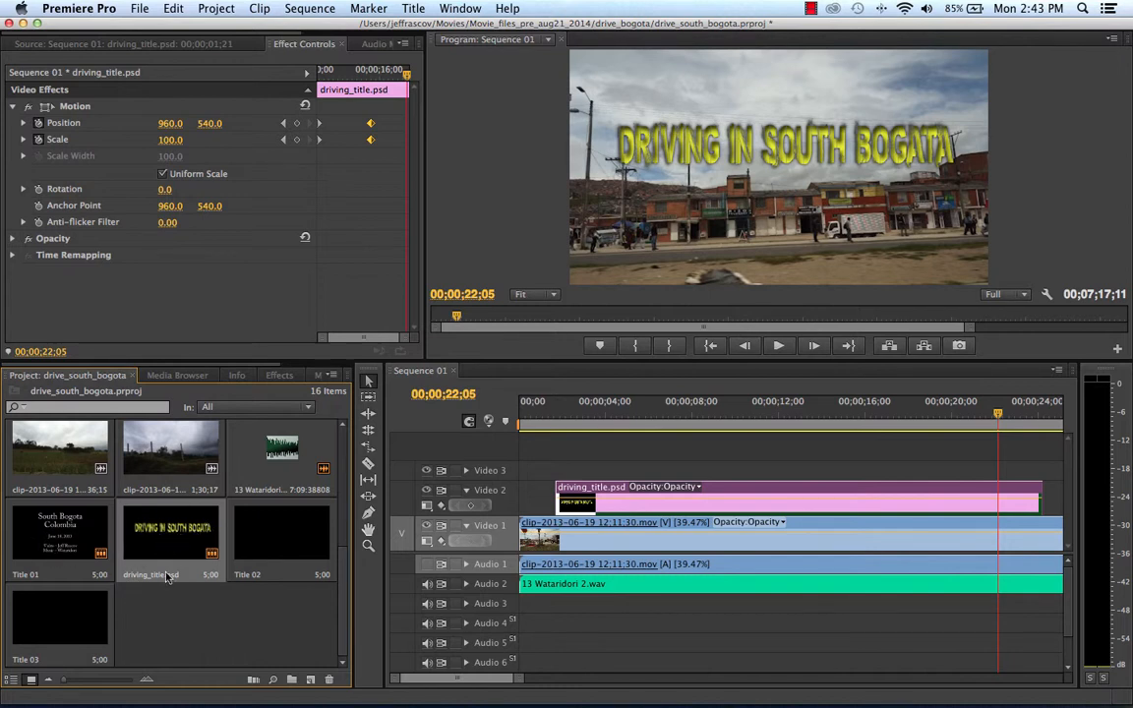
double_click(184, 537)
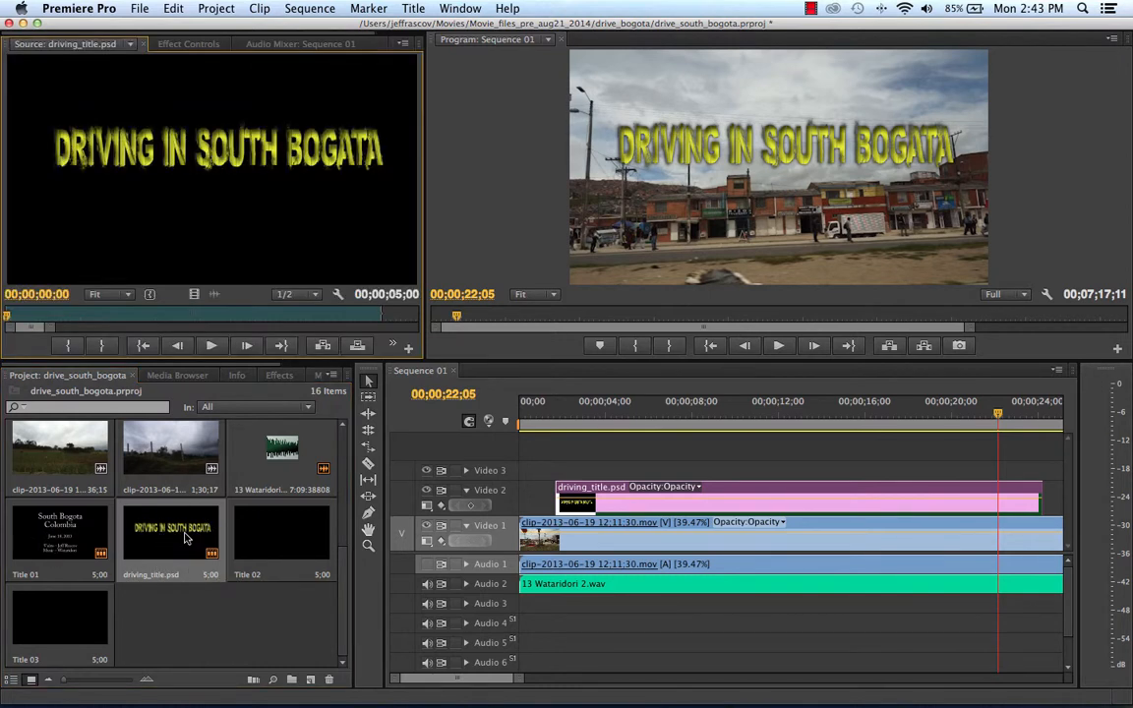
right_click(184, 537)
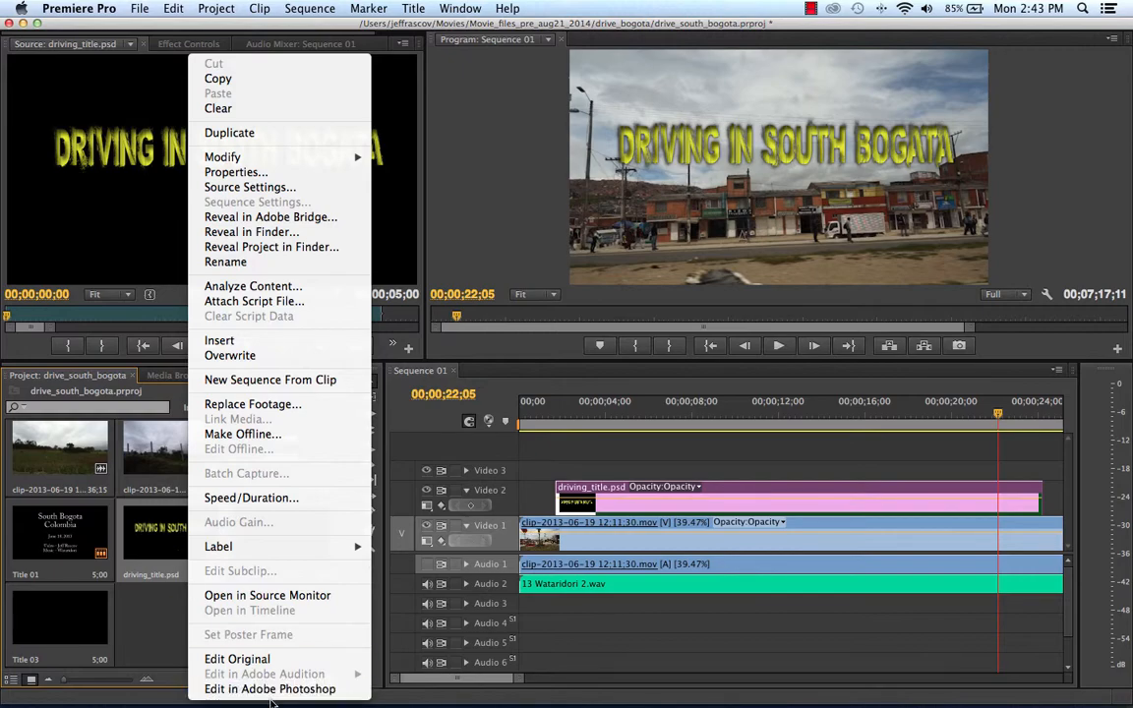
left_click(250, 688)
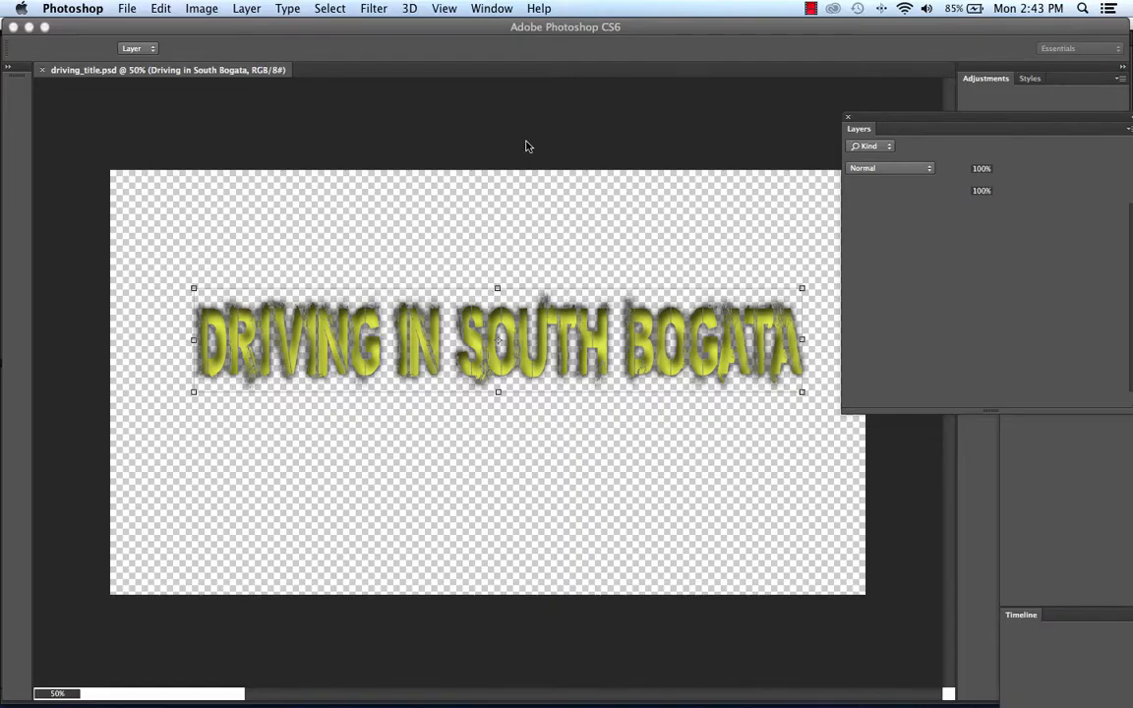
left_click(682, 261)
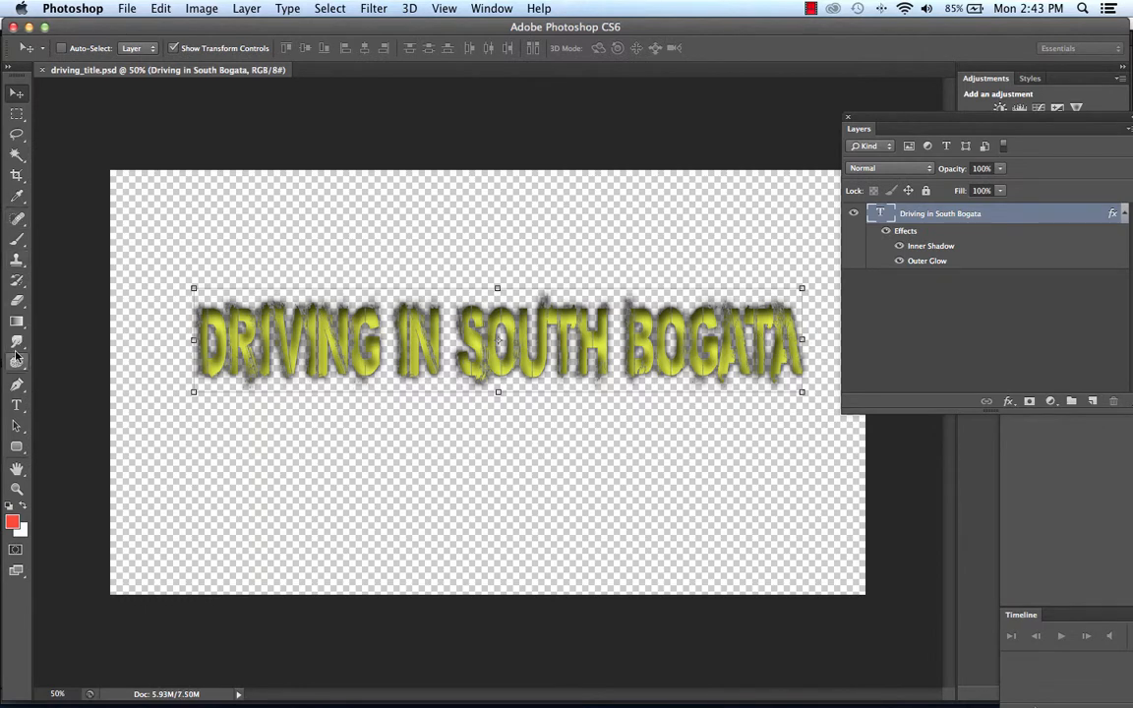
Select all of the "Driving in South Bogata" text and change its colour to the burnt orange a2571a.
left_click(18, 406)
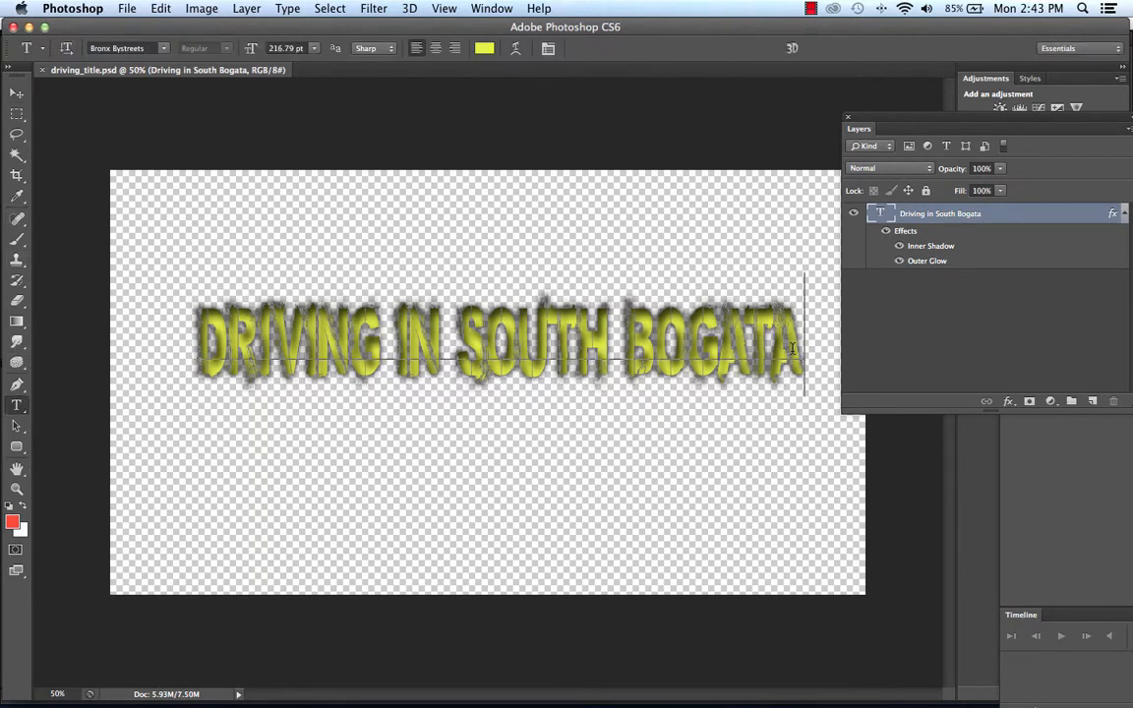
left_click_drag(793, 349, 266, 286)
left_click(484, 49)
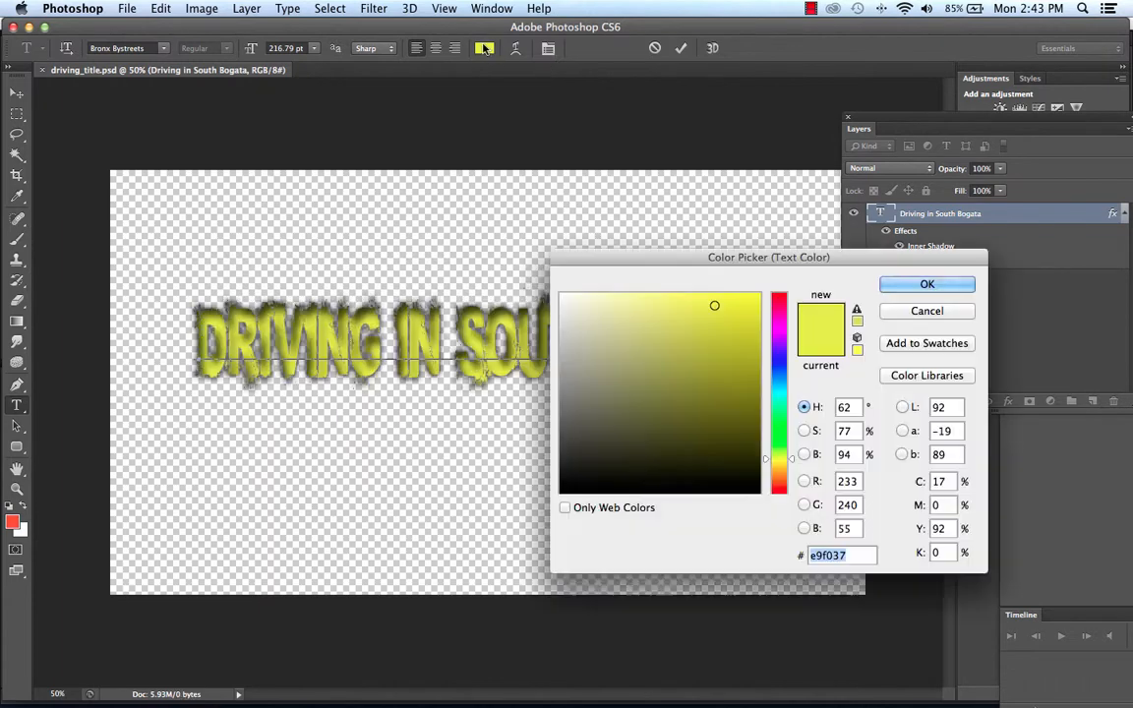
left_click_drag(779, 467, 782, 482)
left_click_drag(744, 386, 726, 365)
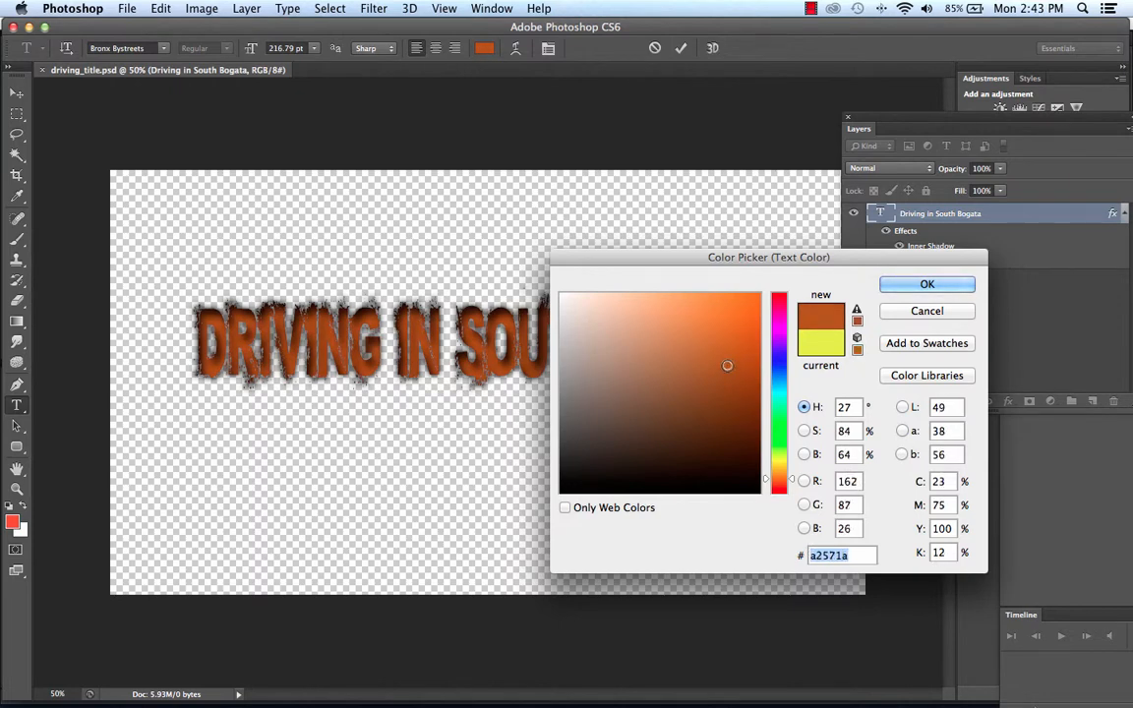
left_click(964, 284)
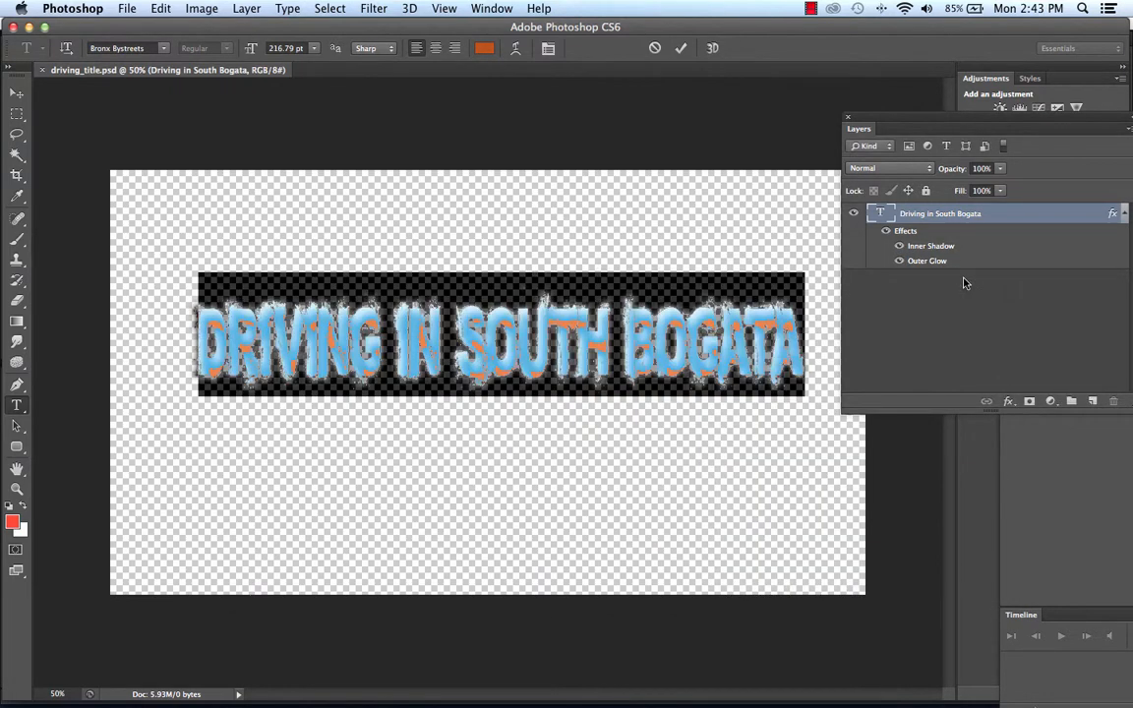
Save driving_title.psd with the recoloured text committed, and switch back to Premiere Pro.
left_click(14, 92)
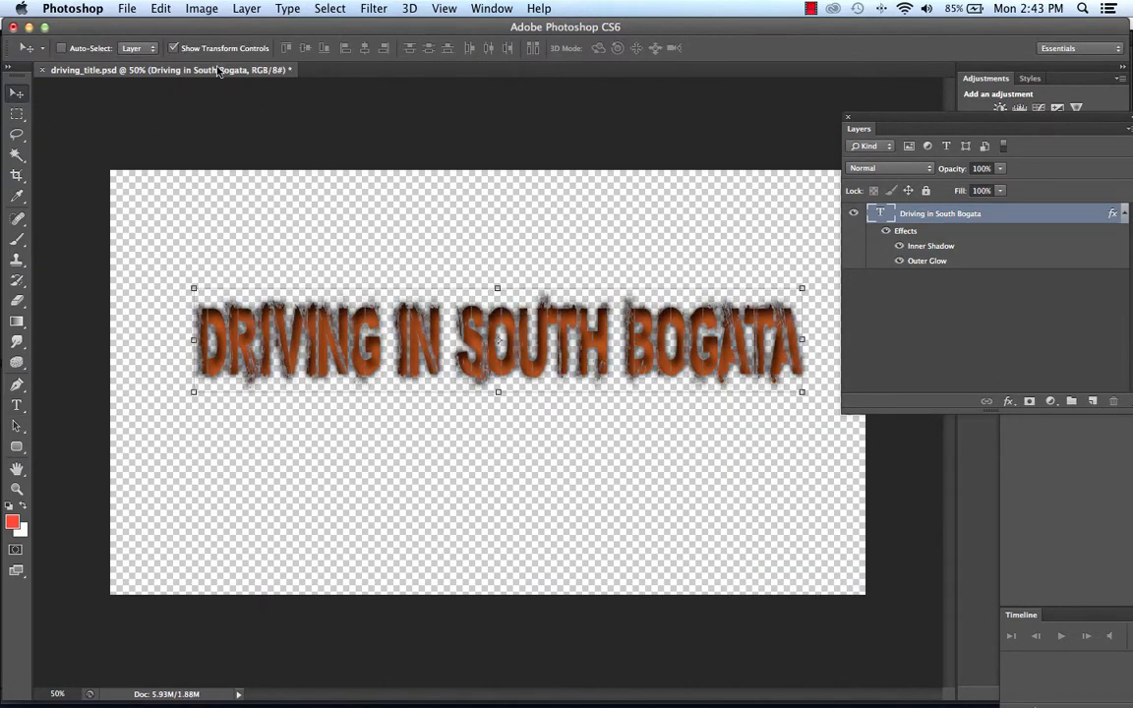
left_click(143, 10)
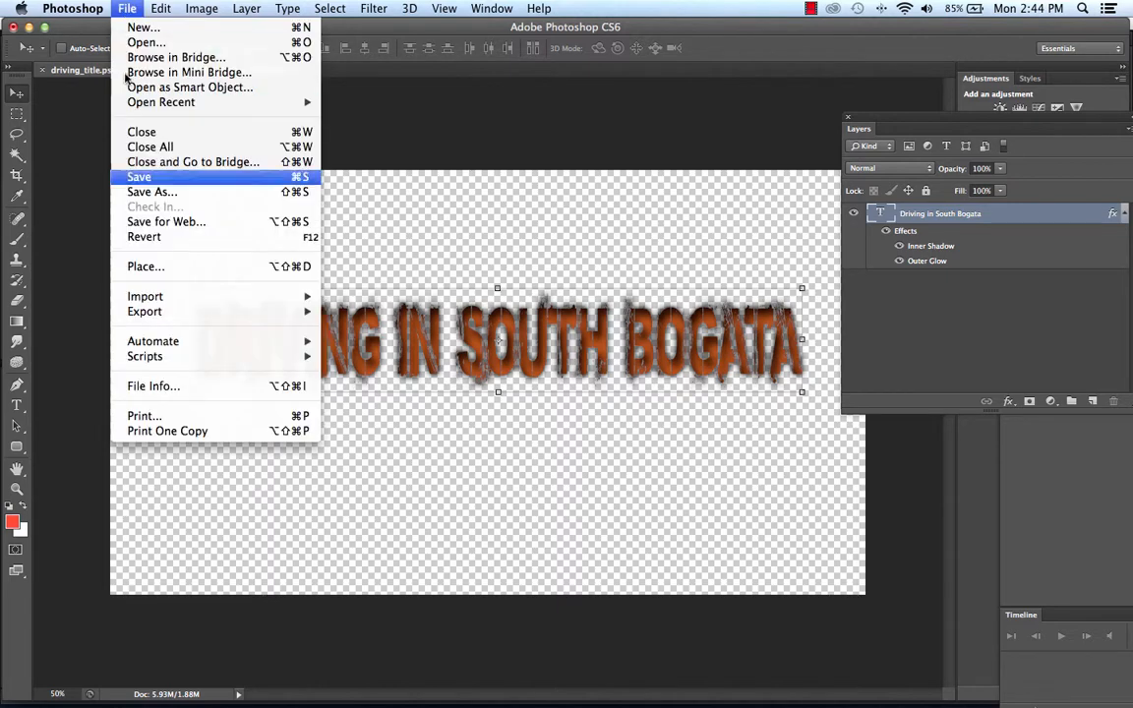
left_click(157, 179)
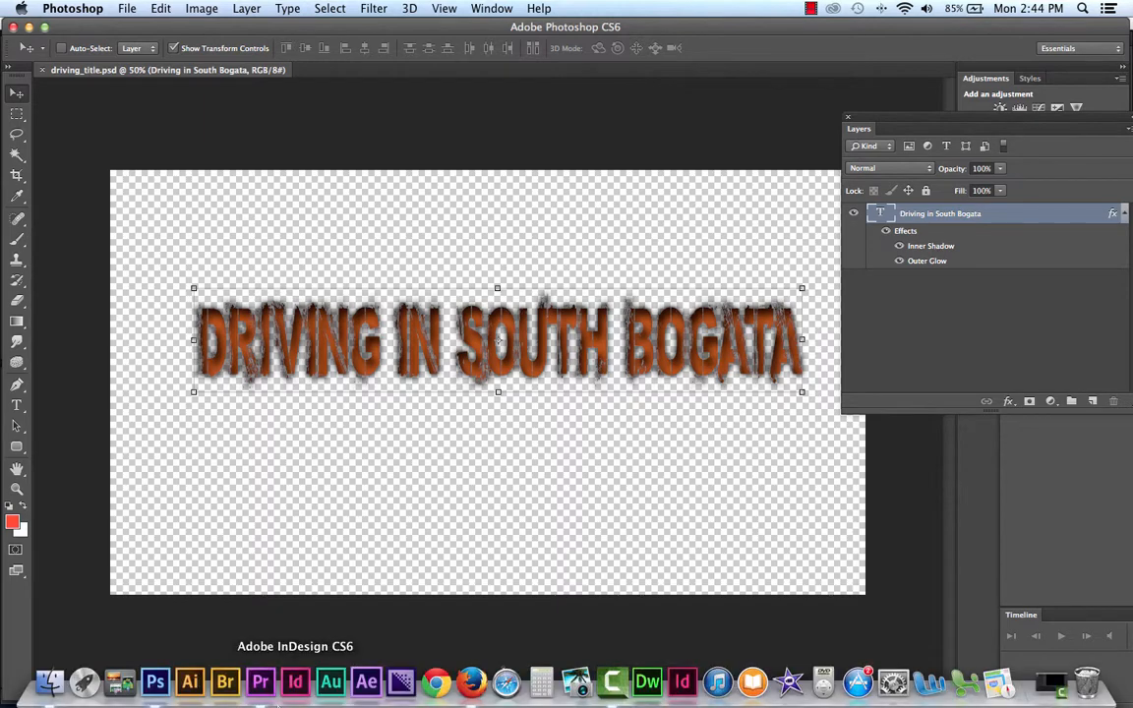
left_click(259, 681)
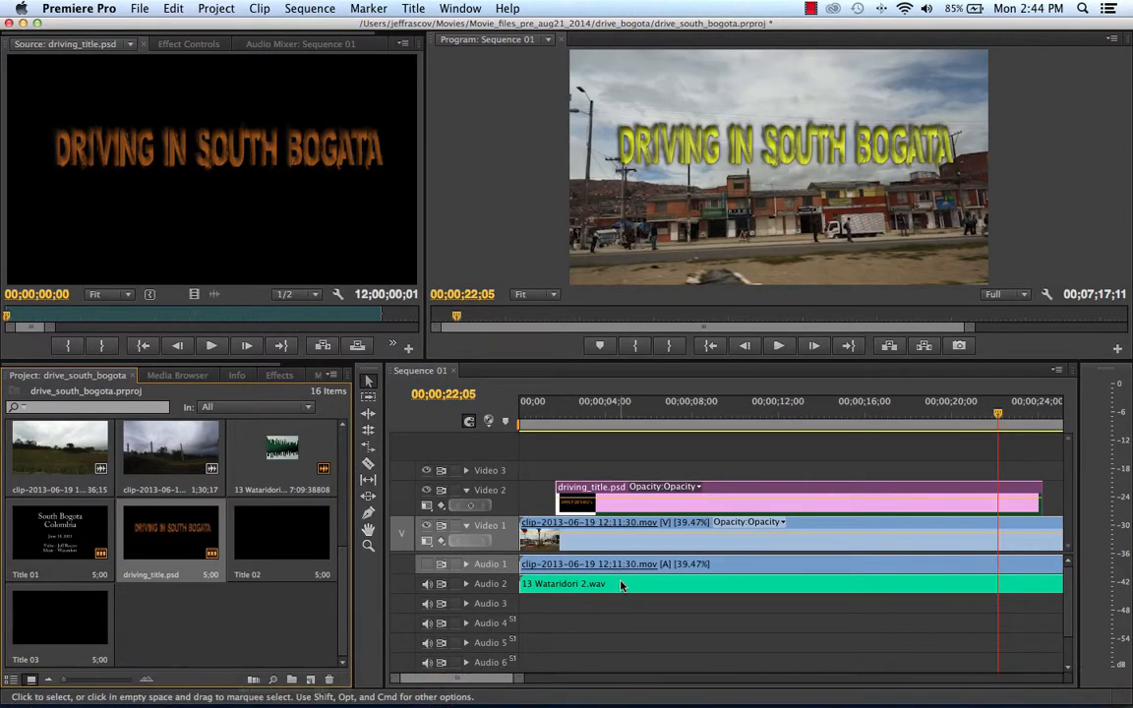
Scrub the sequence to about 18 seconds and back to 13 seconds to check the recoloured title.
left_click_drag(625, 412, 910, 409)
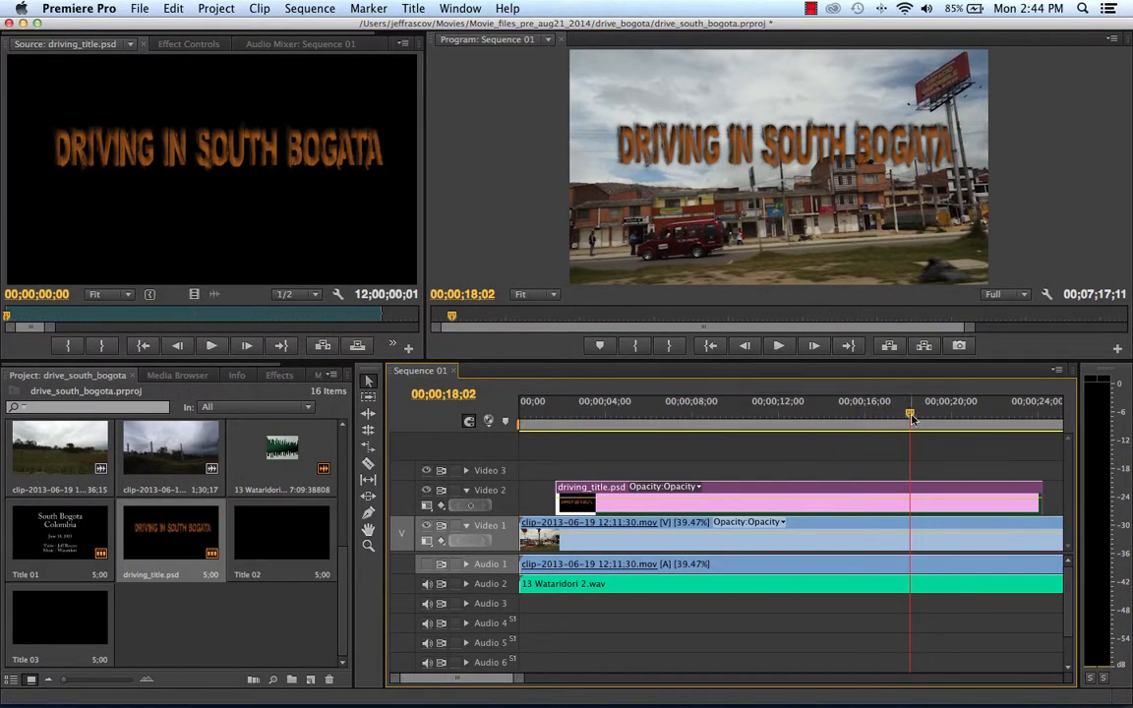
left_click_drag(910, 411, 801, 430)
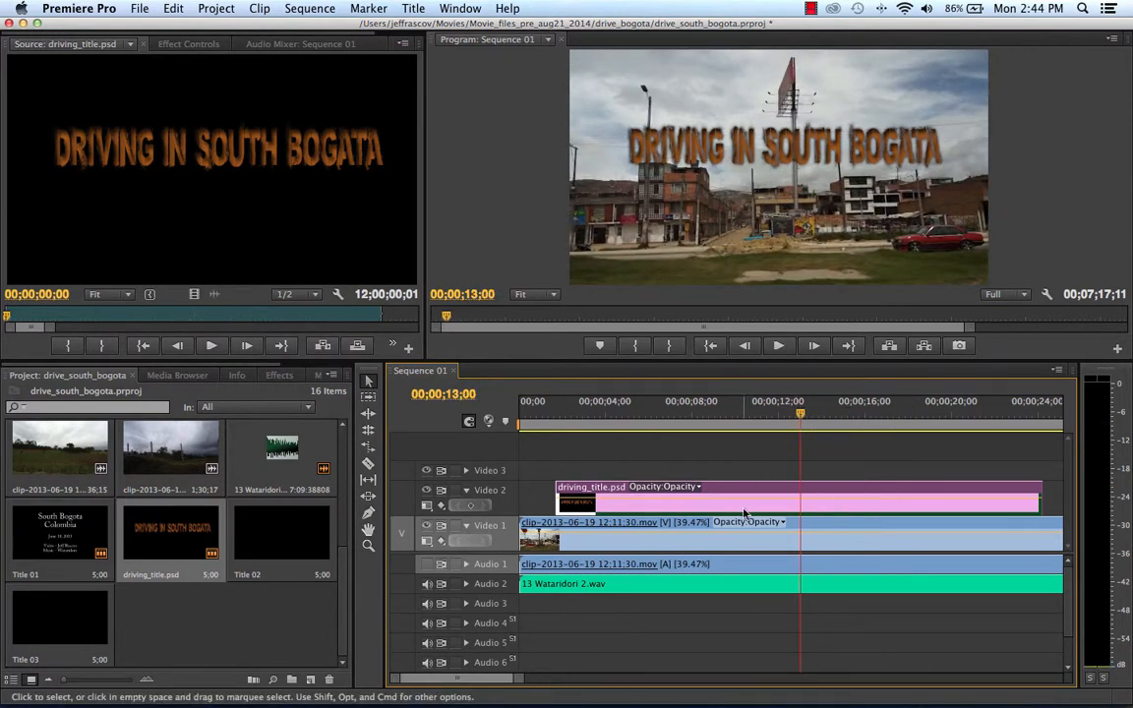
Try raising the title by setting its vertical Position to 388 at the second keyframes near 14 seconds, and undo the change.
left_click(198, 46)
left_click_drag(369, 77, 373, 77)
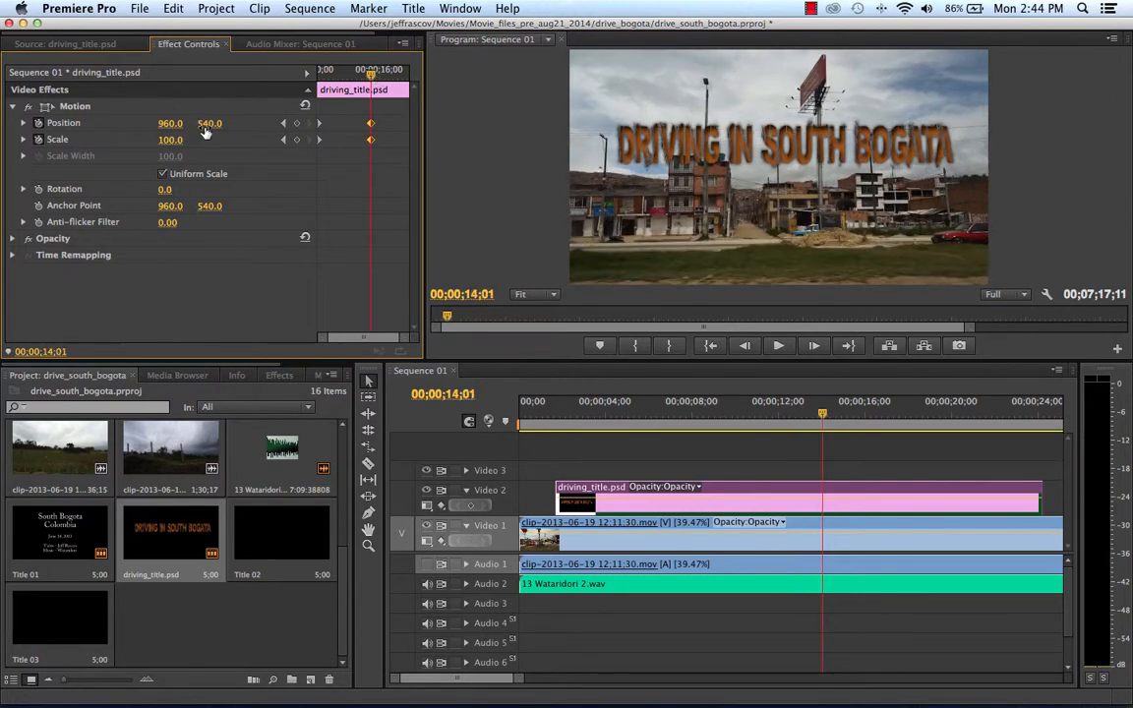
left_click_drag(209, 123, 91, 124)
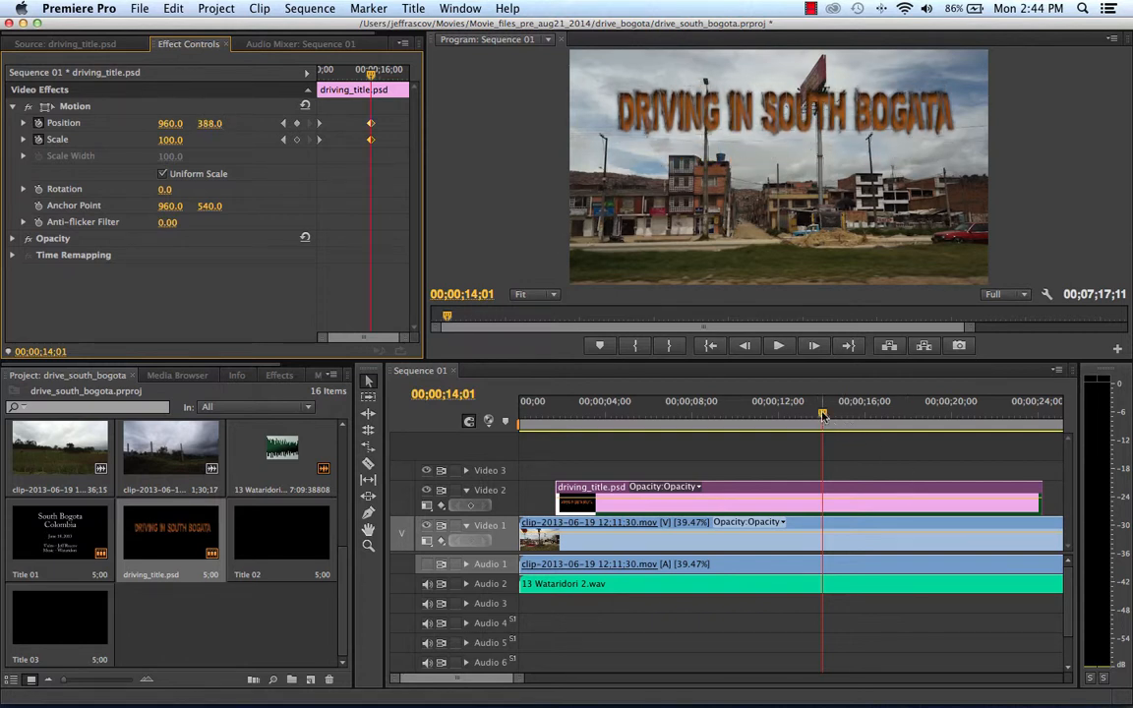
left_click_drag(772, 409, 825, 417)
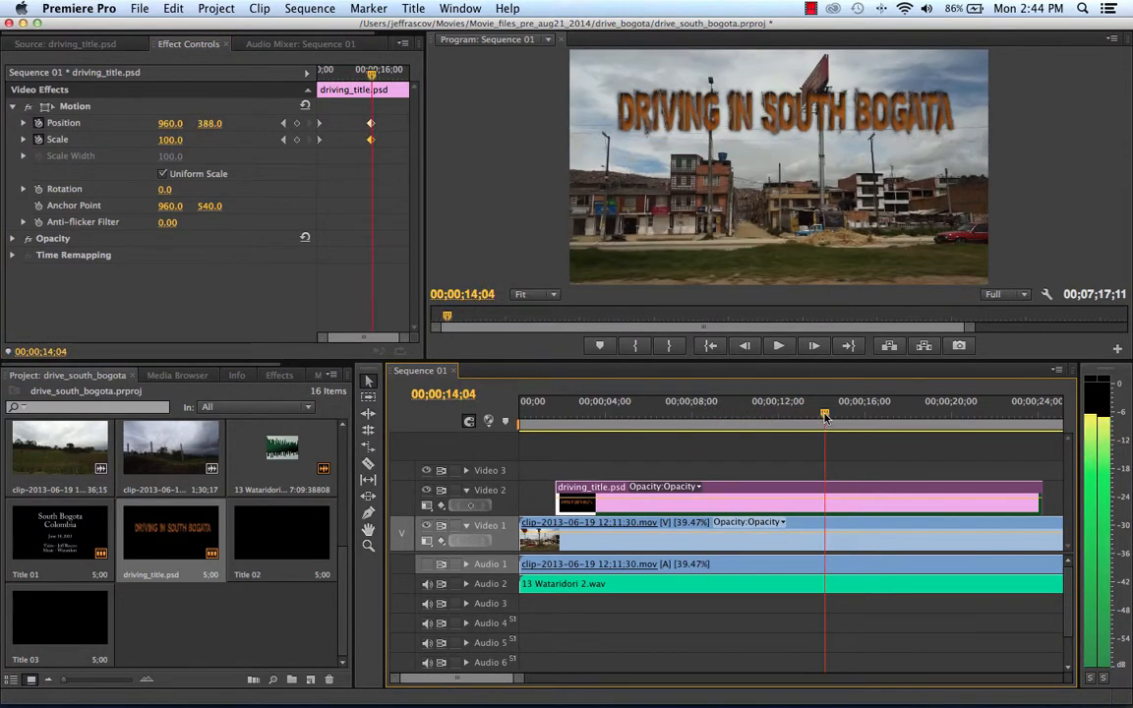
left_click(398, 341)
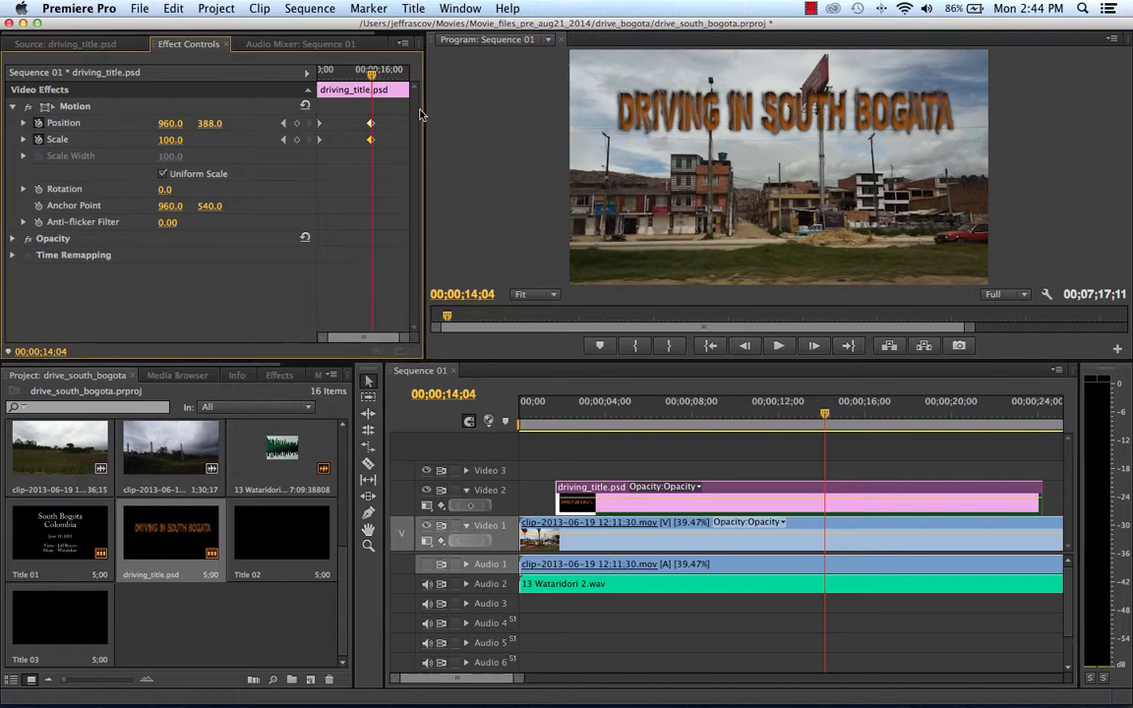
key("Right")
key("Right")
key("Right")
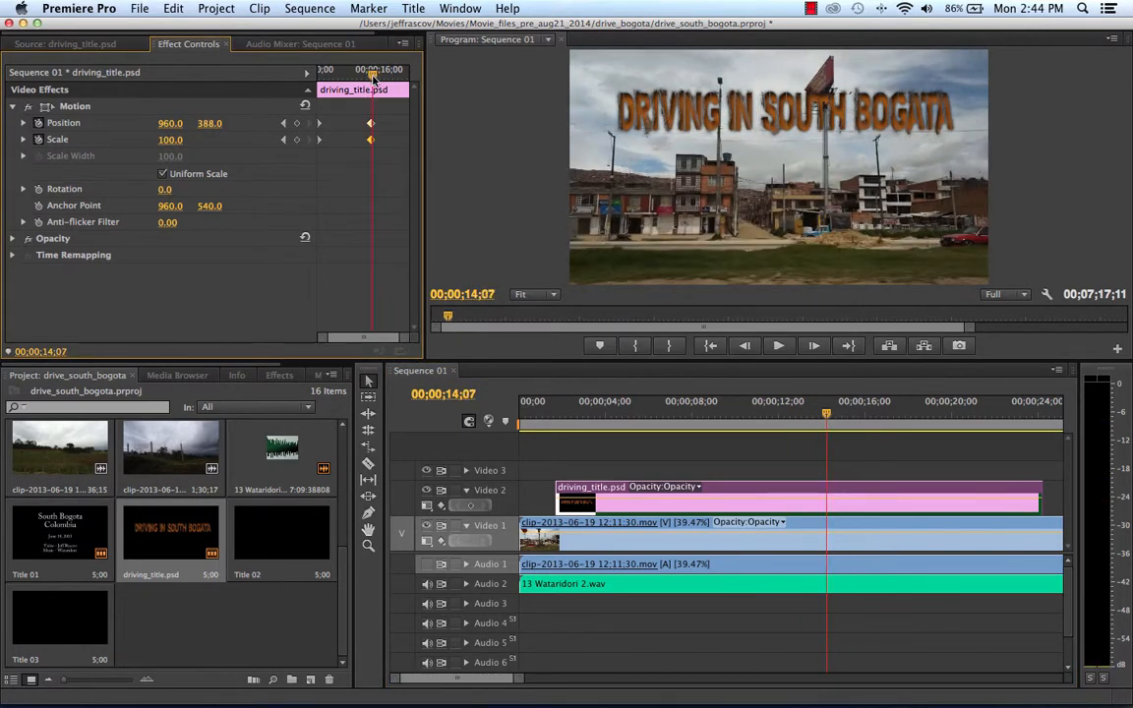
left_click(173, 8)
left_click(172, 22)
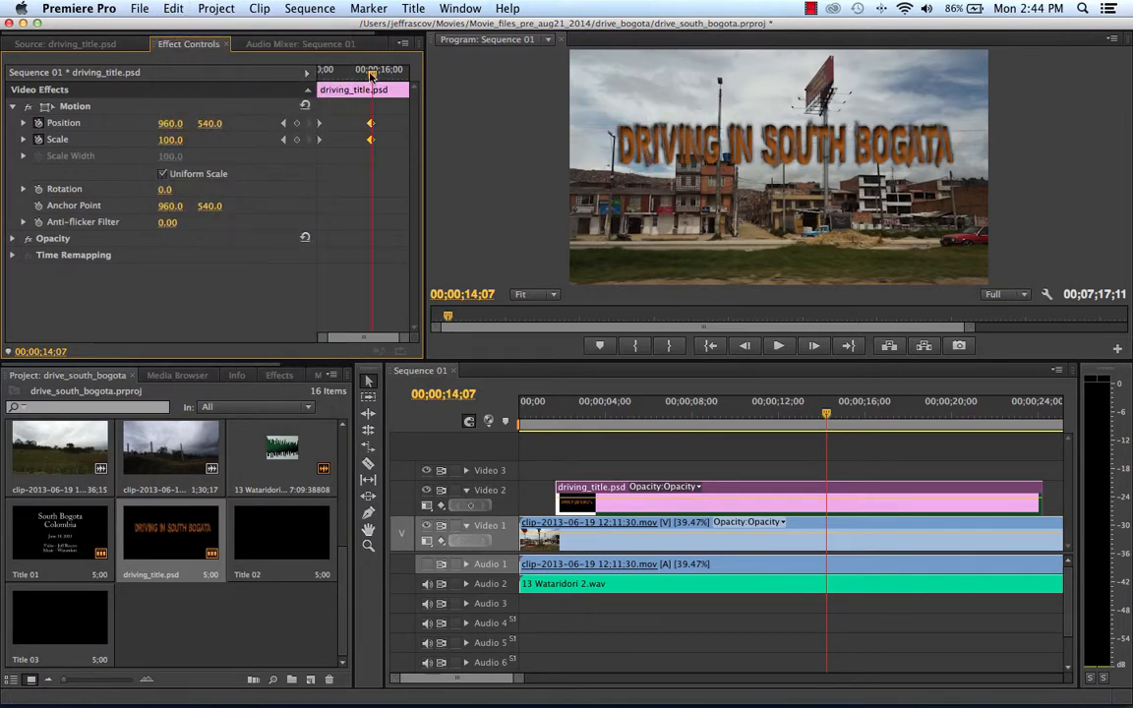
Go to the title clip's second Scale keyframe and set the vertical Position there to 441.
left_click_drag(372, 75, 369, 77)
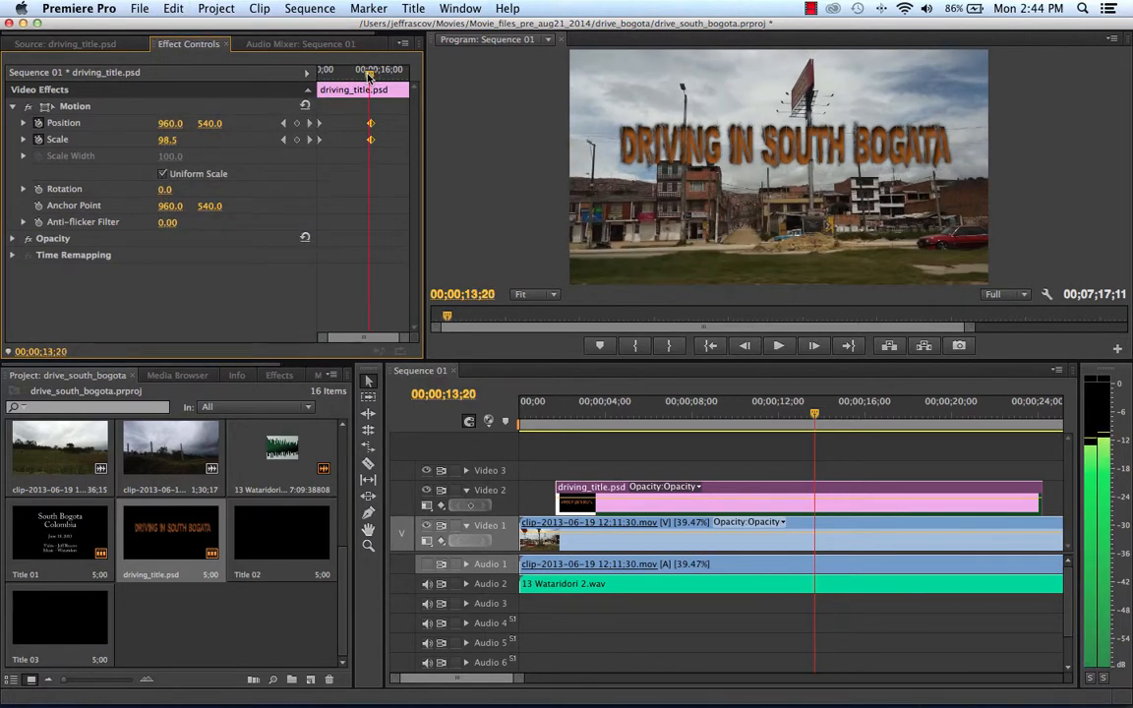
left_click(311, 143)
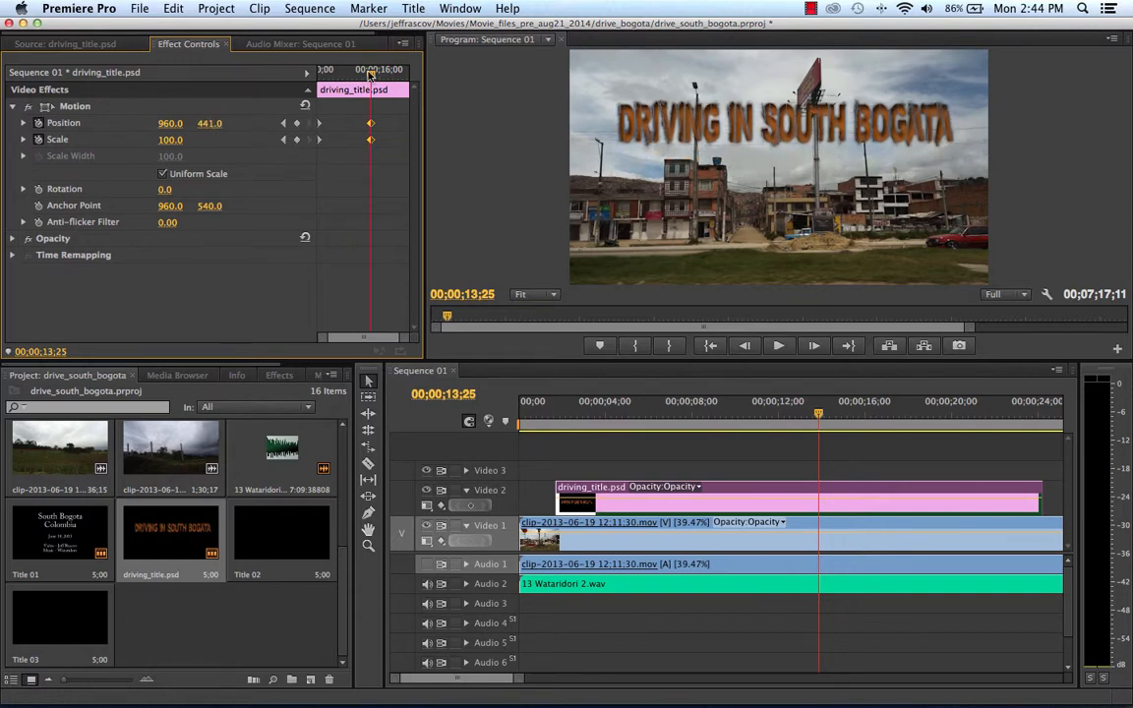
Play the sequence from its beginning to preview the rising title zoom, and stop playback at about 19 seconds.
left_click_drag(369, 74, 267, 79)
key("space")
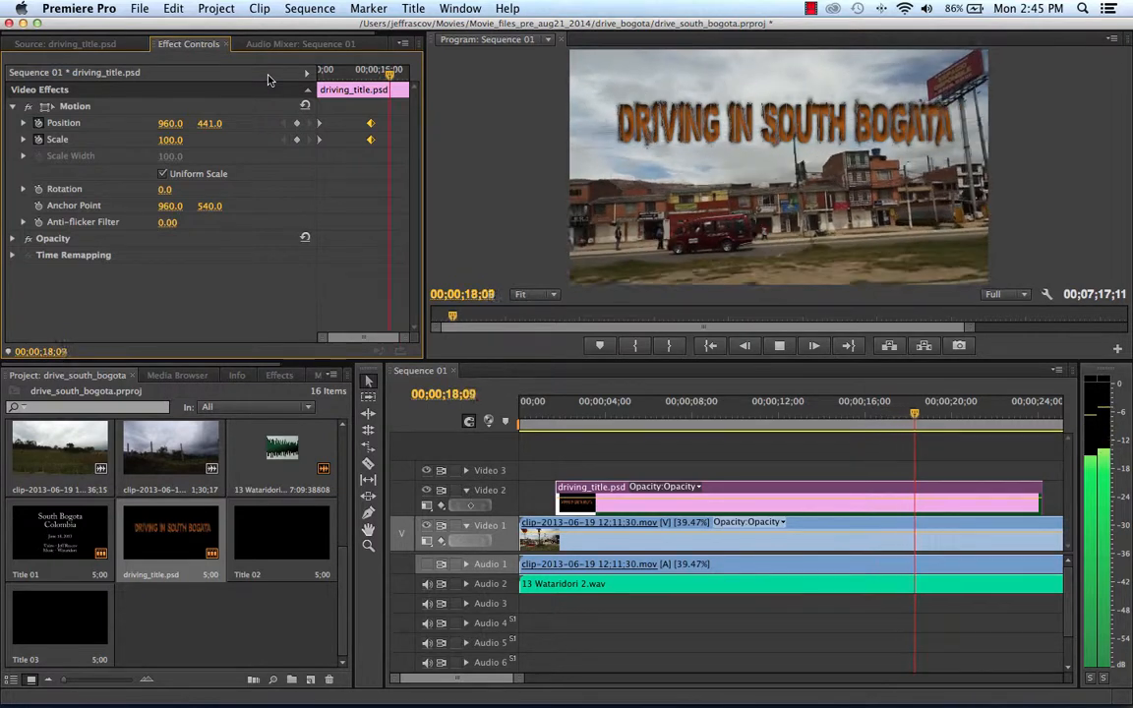
key("space")
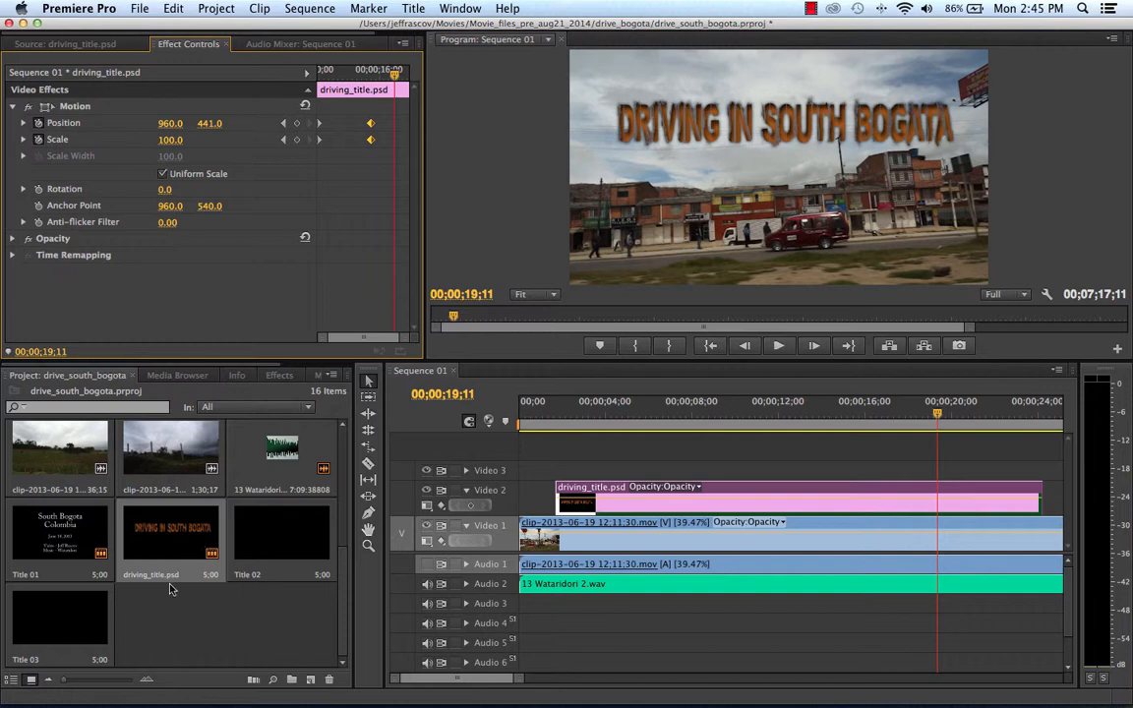
Open the driving_title.psd project item in Adobe Photoshop and correct "Bogata" to "Bogota" in the title text.
right_click(178, 532)
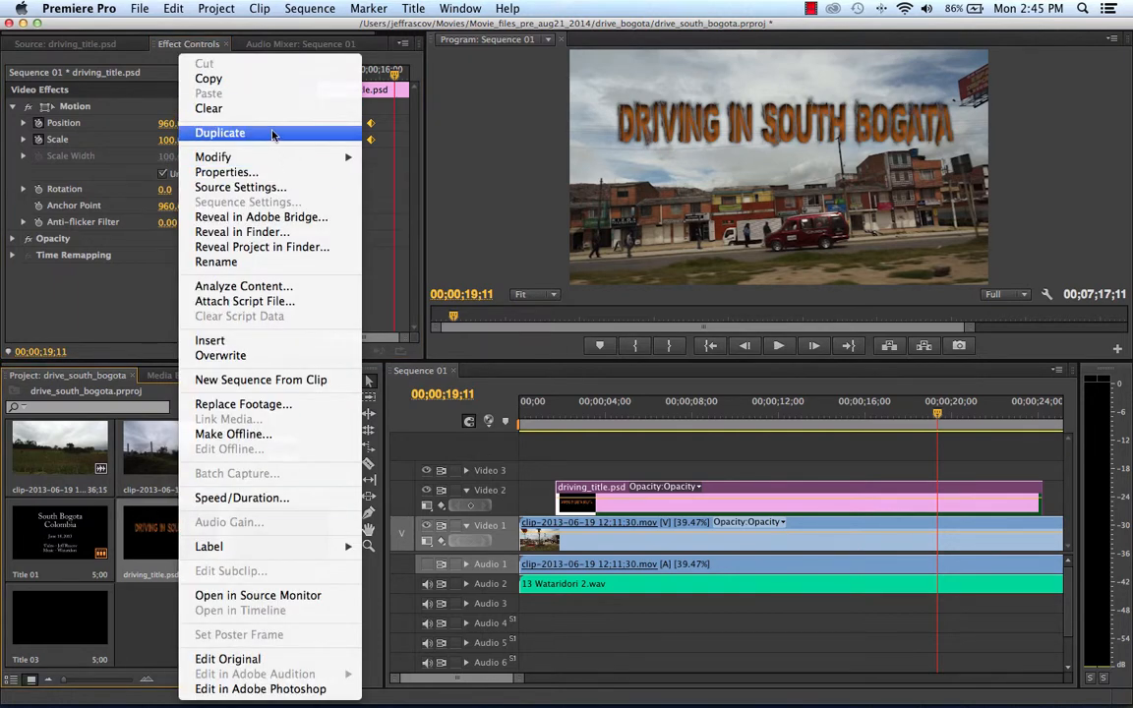
left_click(259, 689)
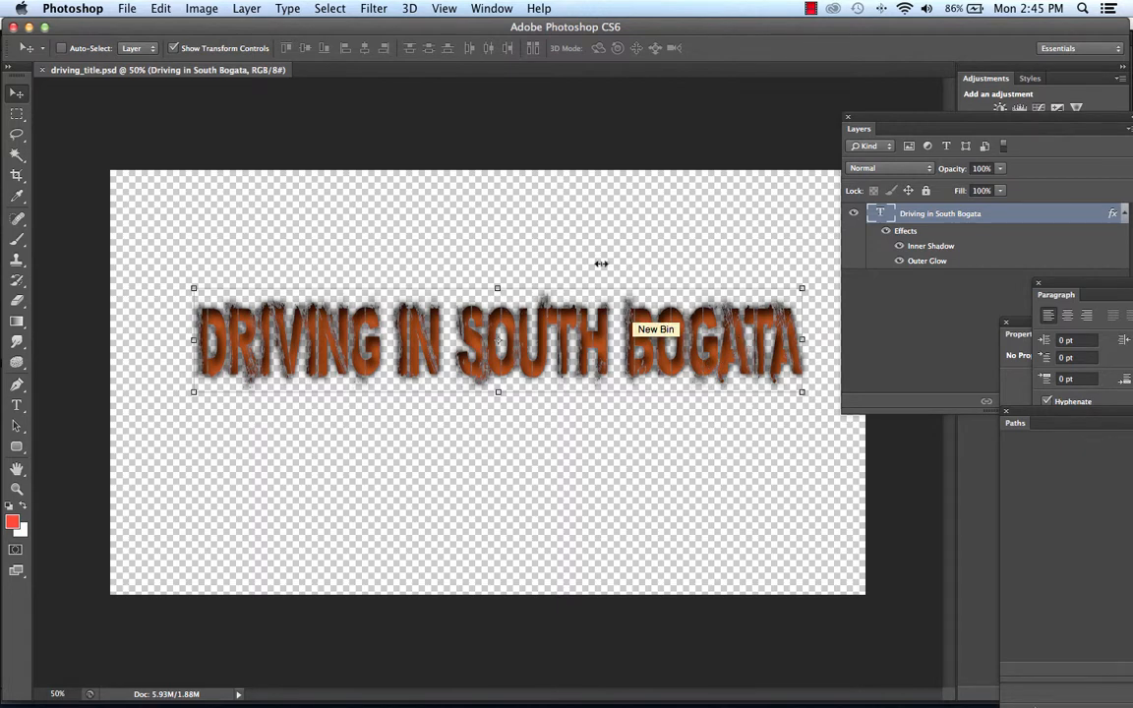
left_click(18, 406)
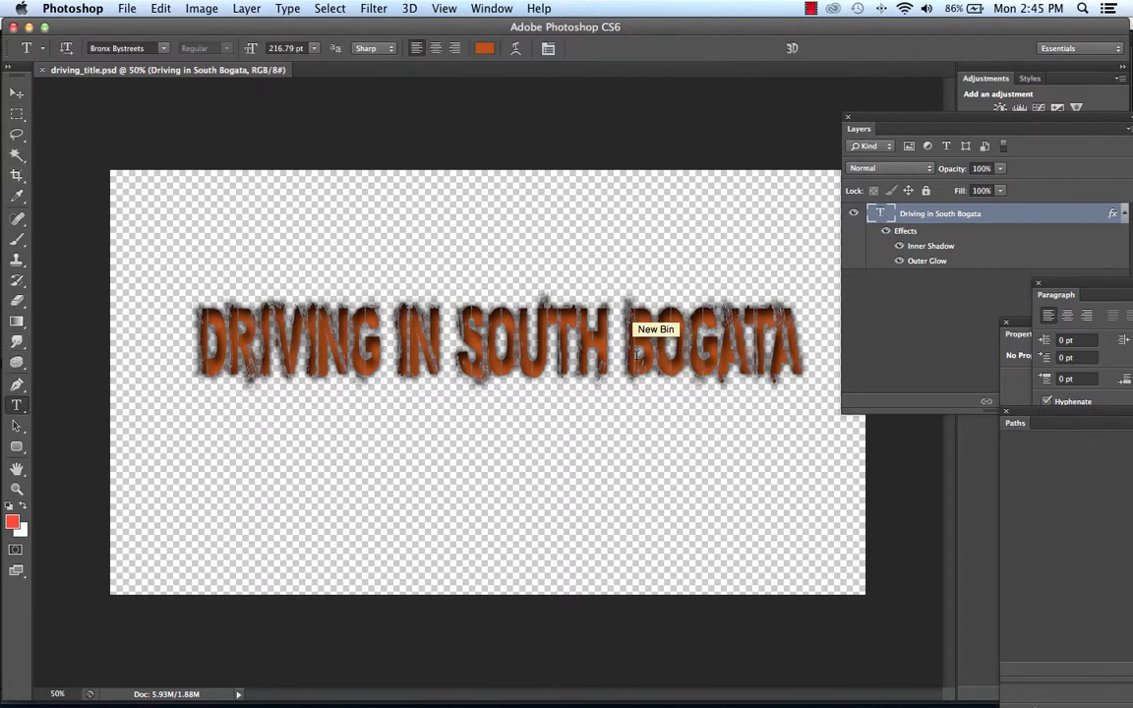
left_click(740, 345)
key("Delete")
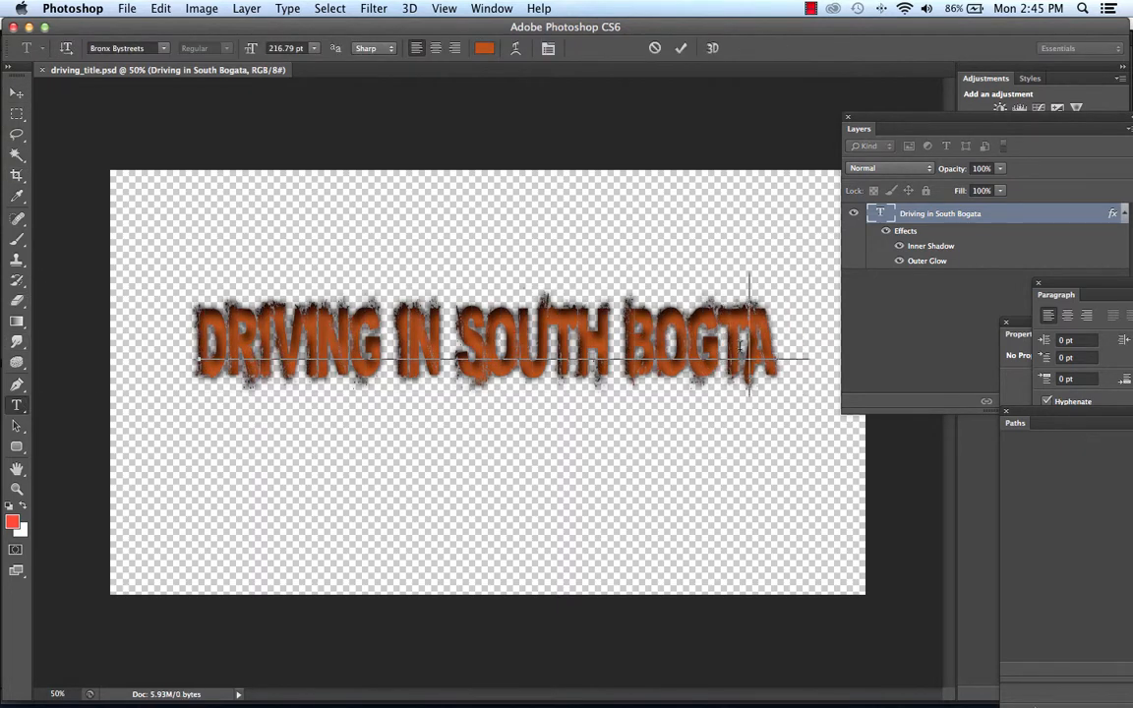
type("O")
Save driving_title.psd with the corrected spelling and return to Premiere Pro.
left_click(127, 8)
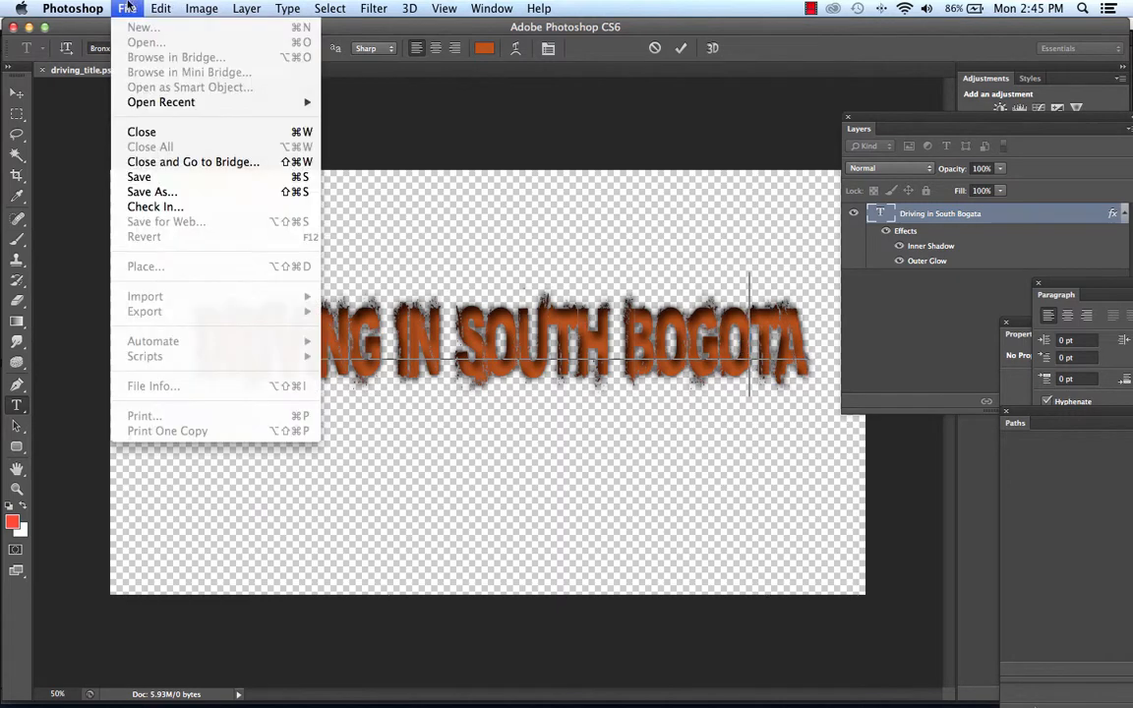
left_click(148, 165)
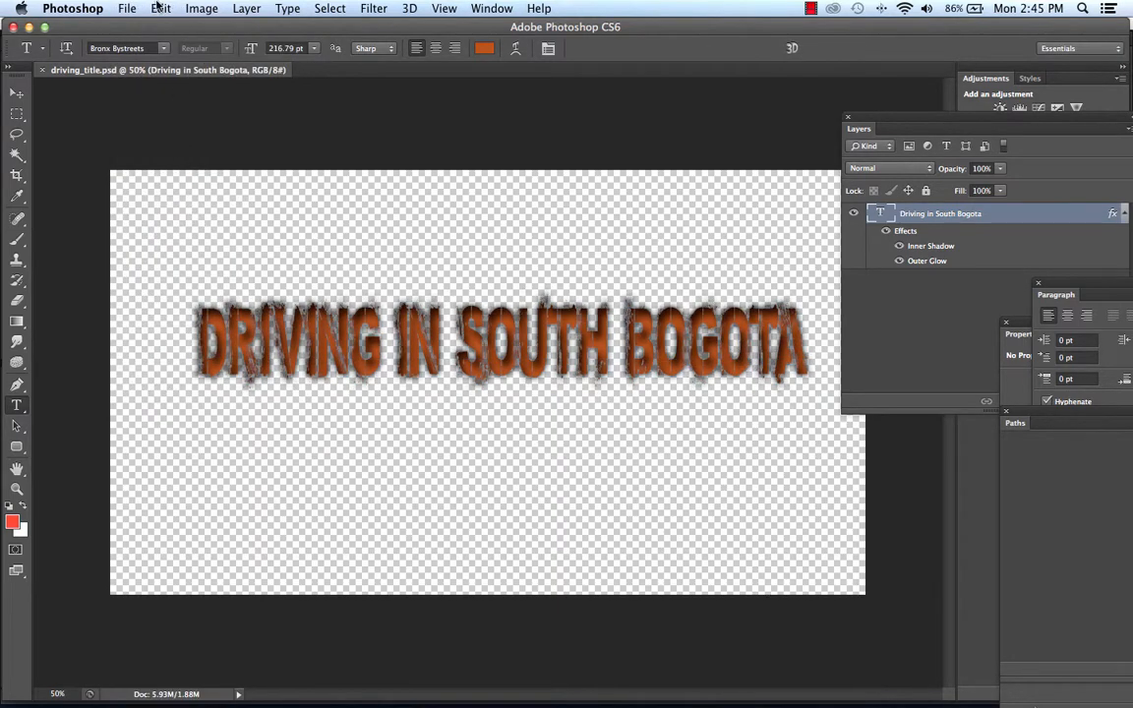
left_click(82, 8)
left_click(98, 104)
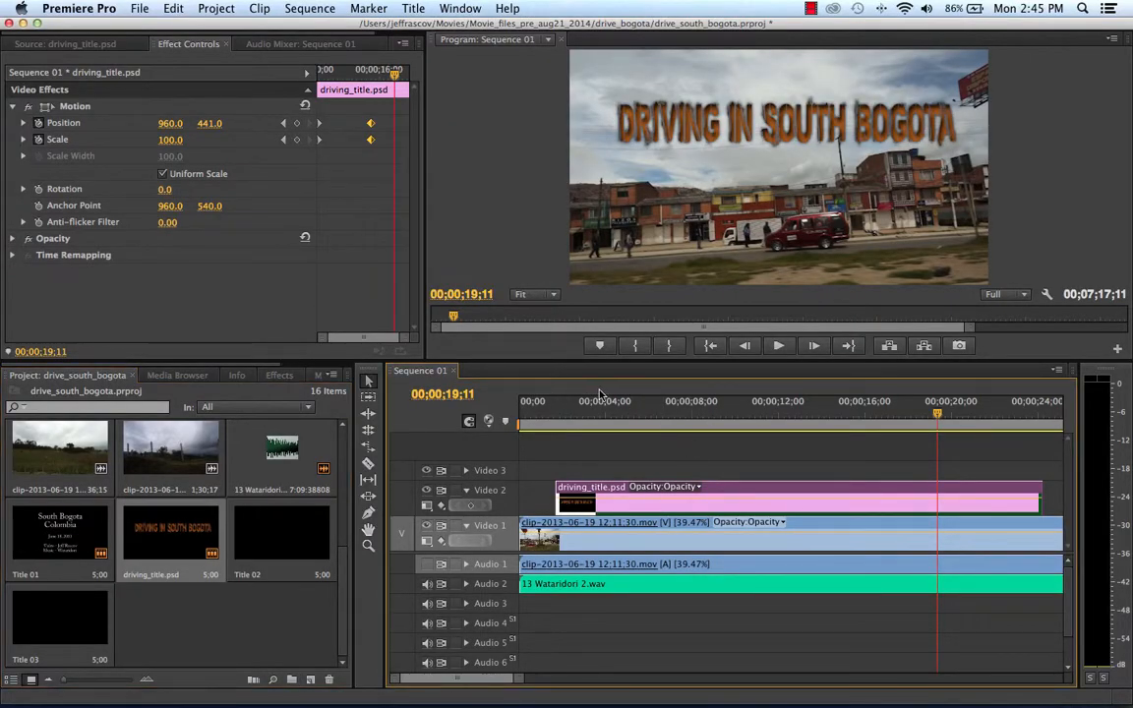
Play the sequence from near its beginning to preview the corrected "Driving in South Bogota" title.
left_click_drag(650, 409, 538, 429)
key("space")
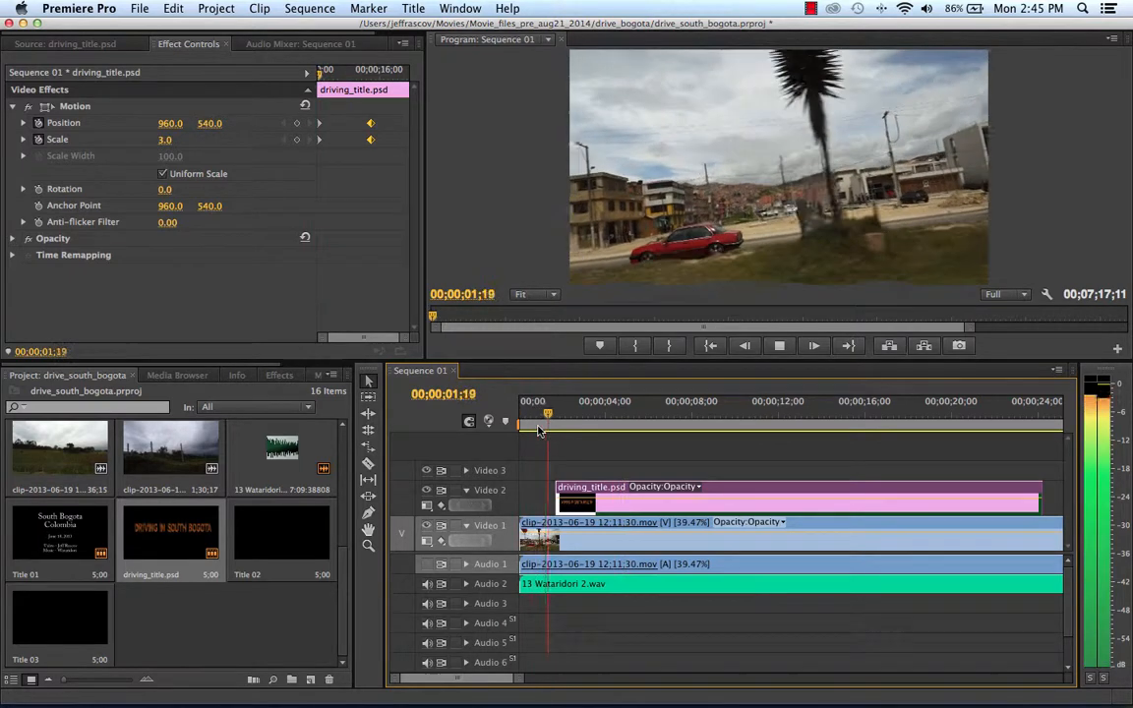